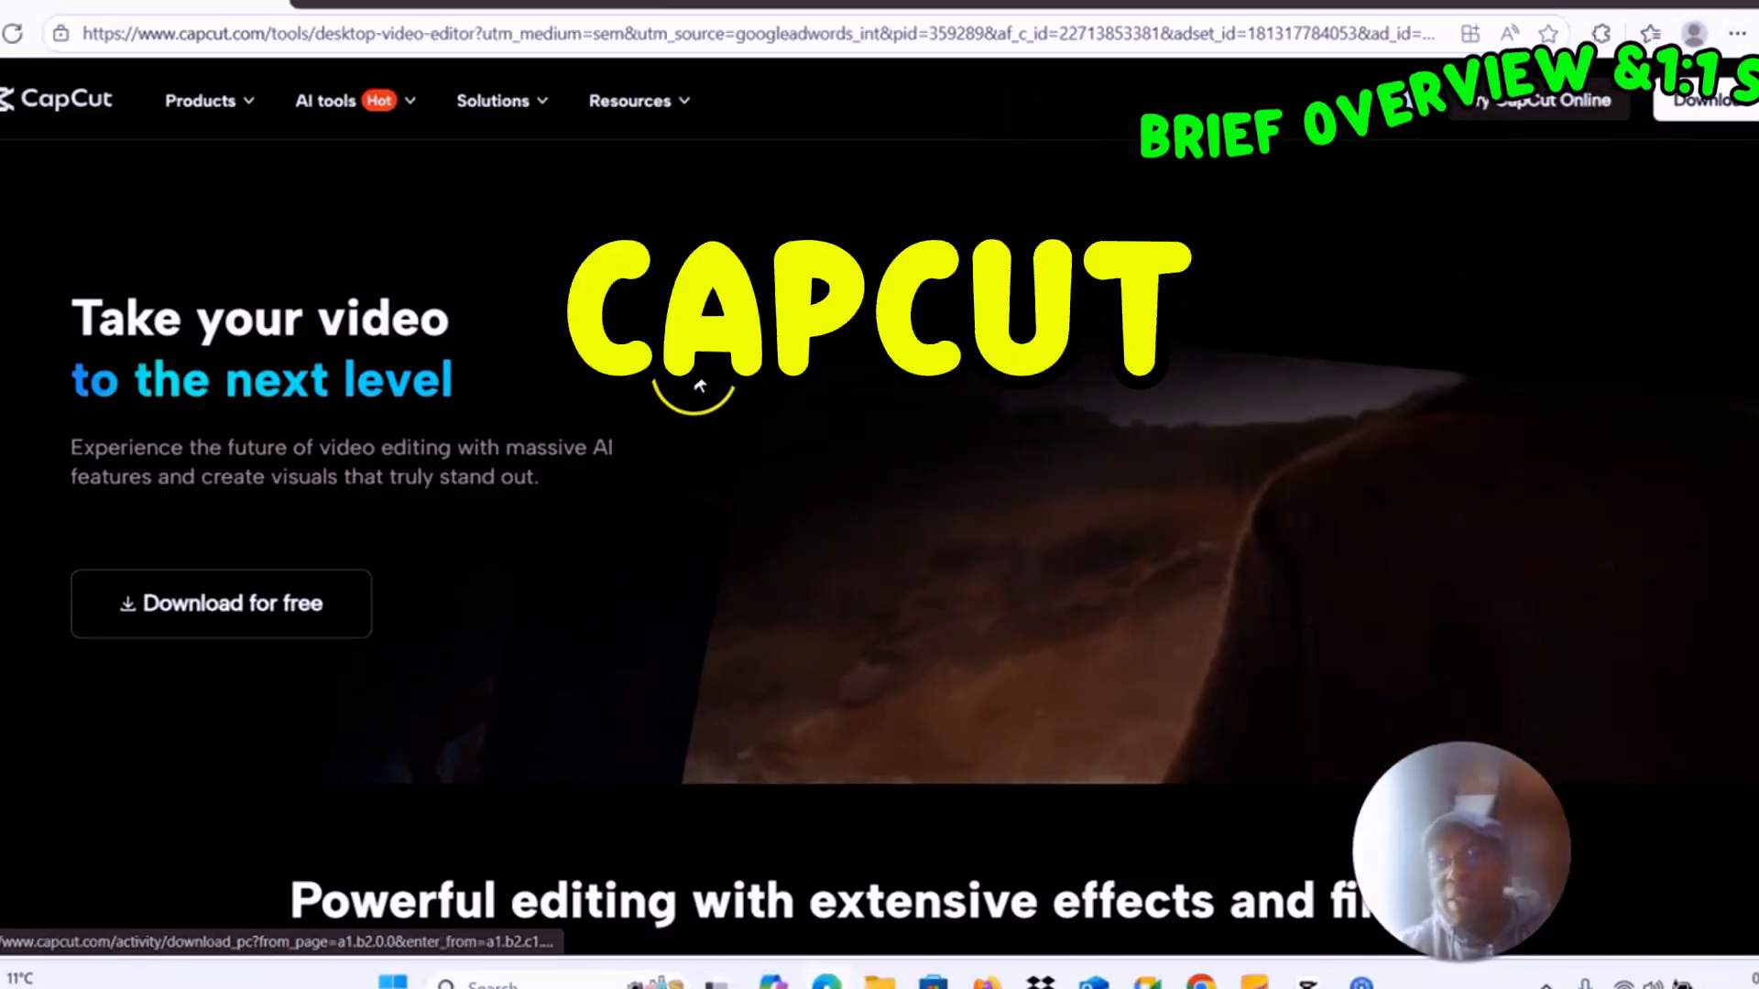
pyautogui.moveTo(241, 105)
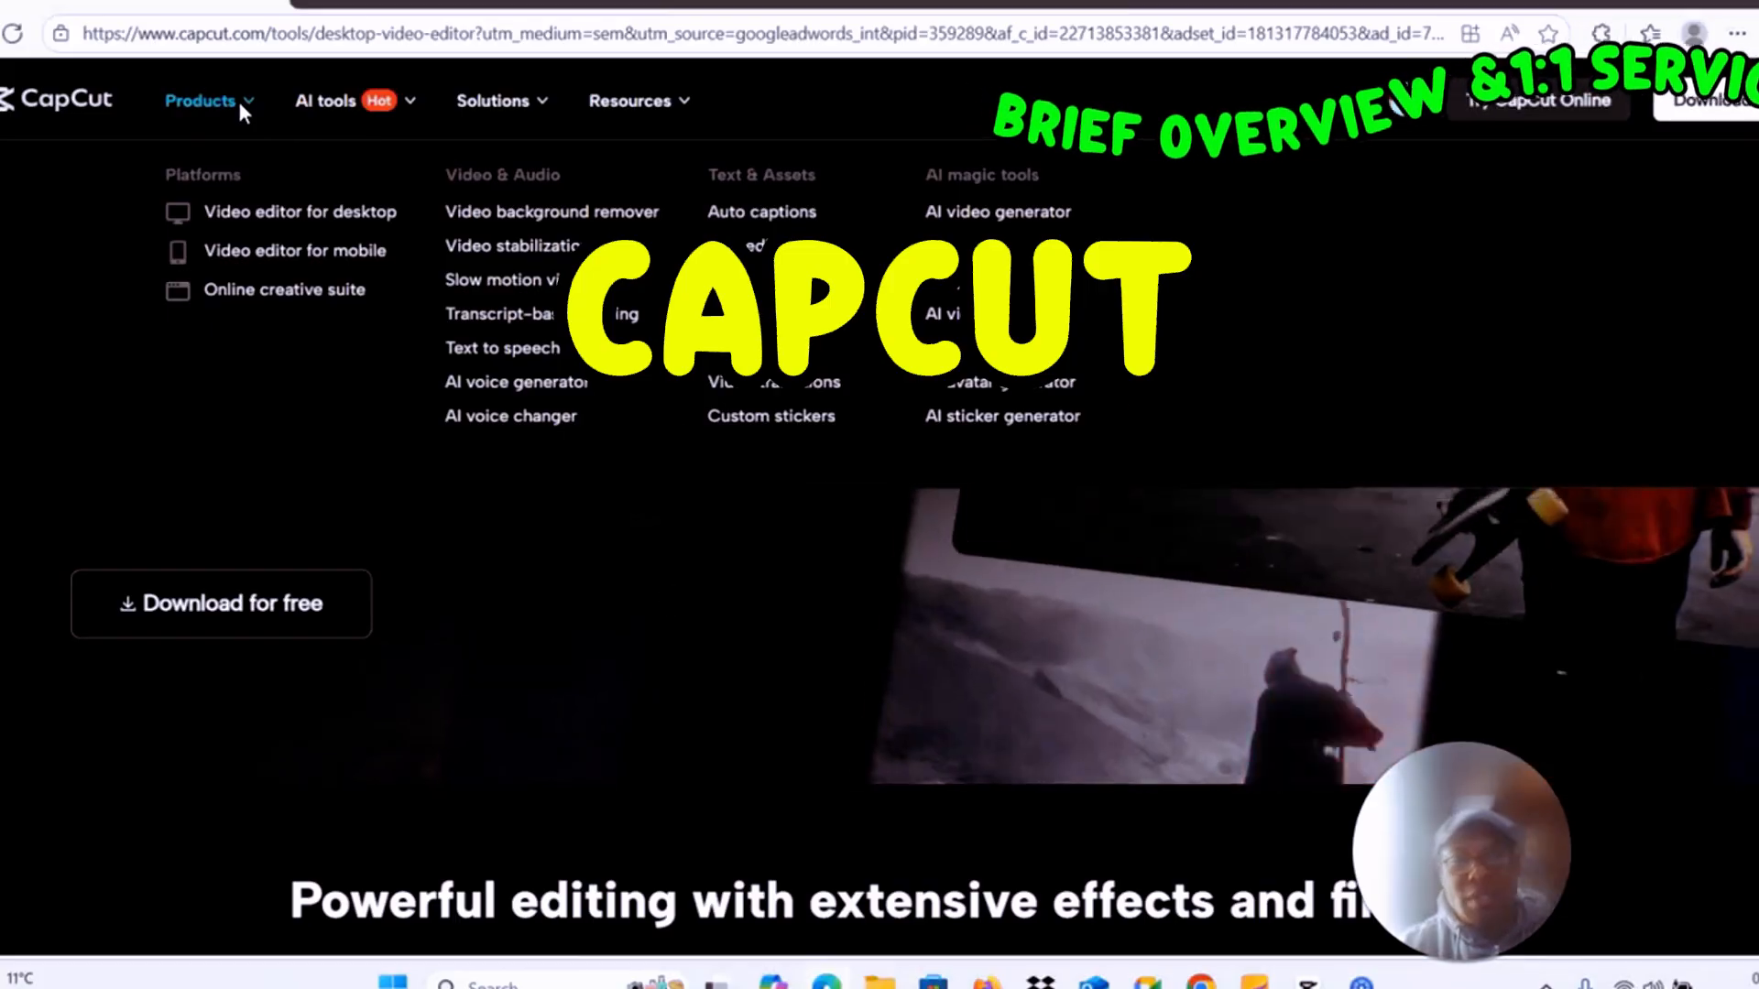
pyautogui.click(244, 218)
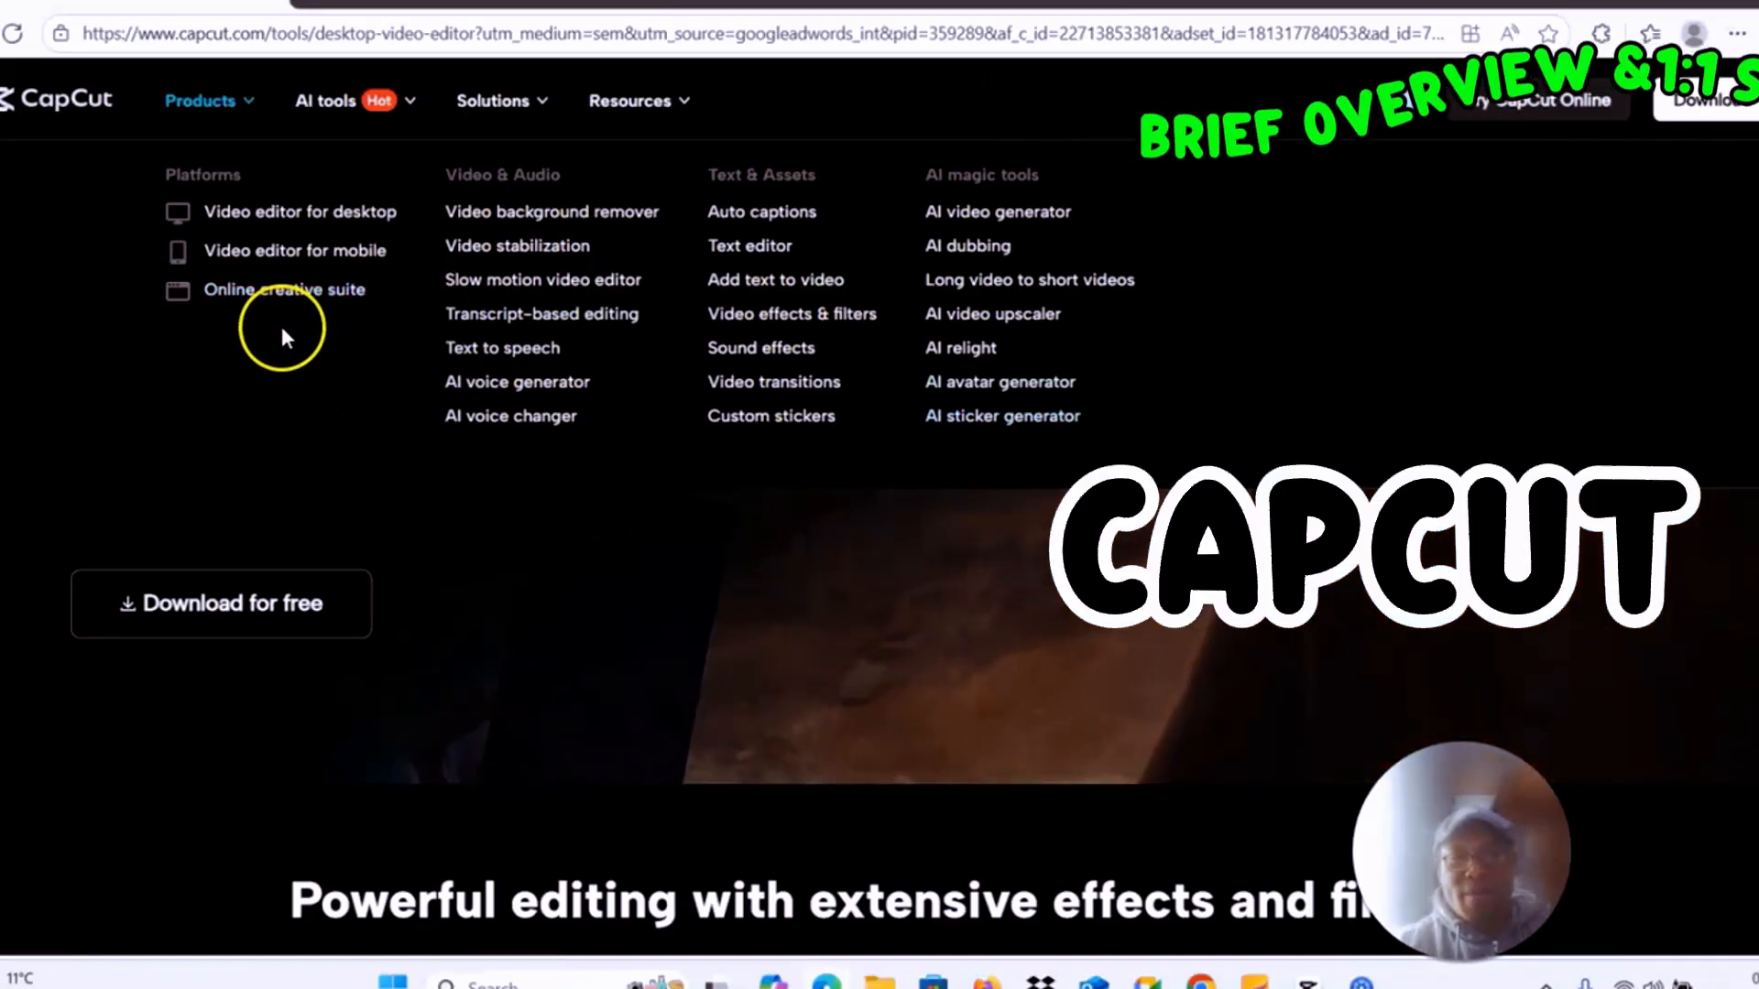
pyautogui.moveTo(507, 114)
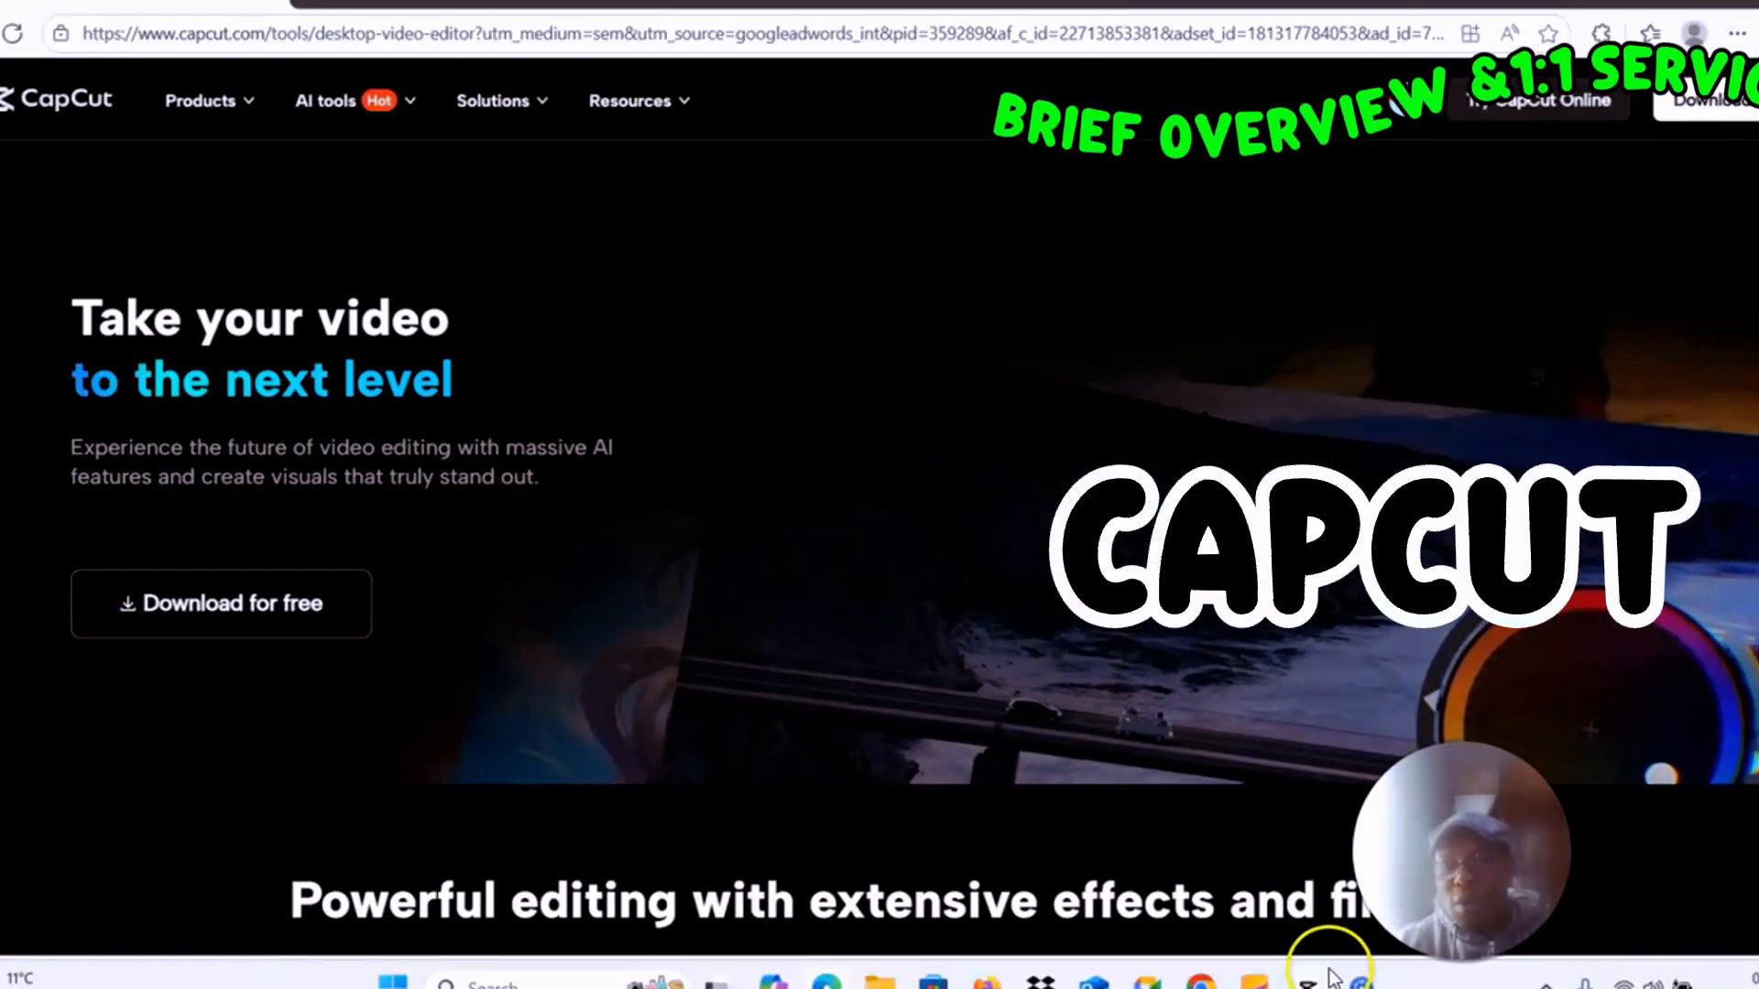
# Switch to the CapCut desktop editor and bring up the start of the project's media list
pyautogui.moveTo(1360, 982)
pyautogui.click(1346, 847)
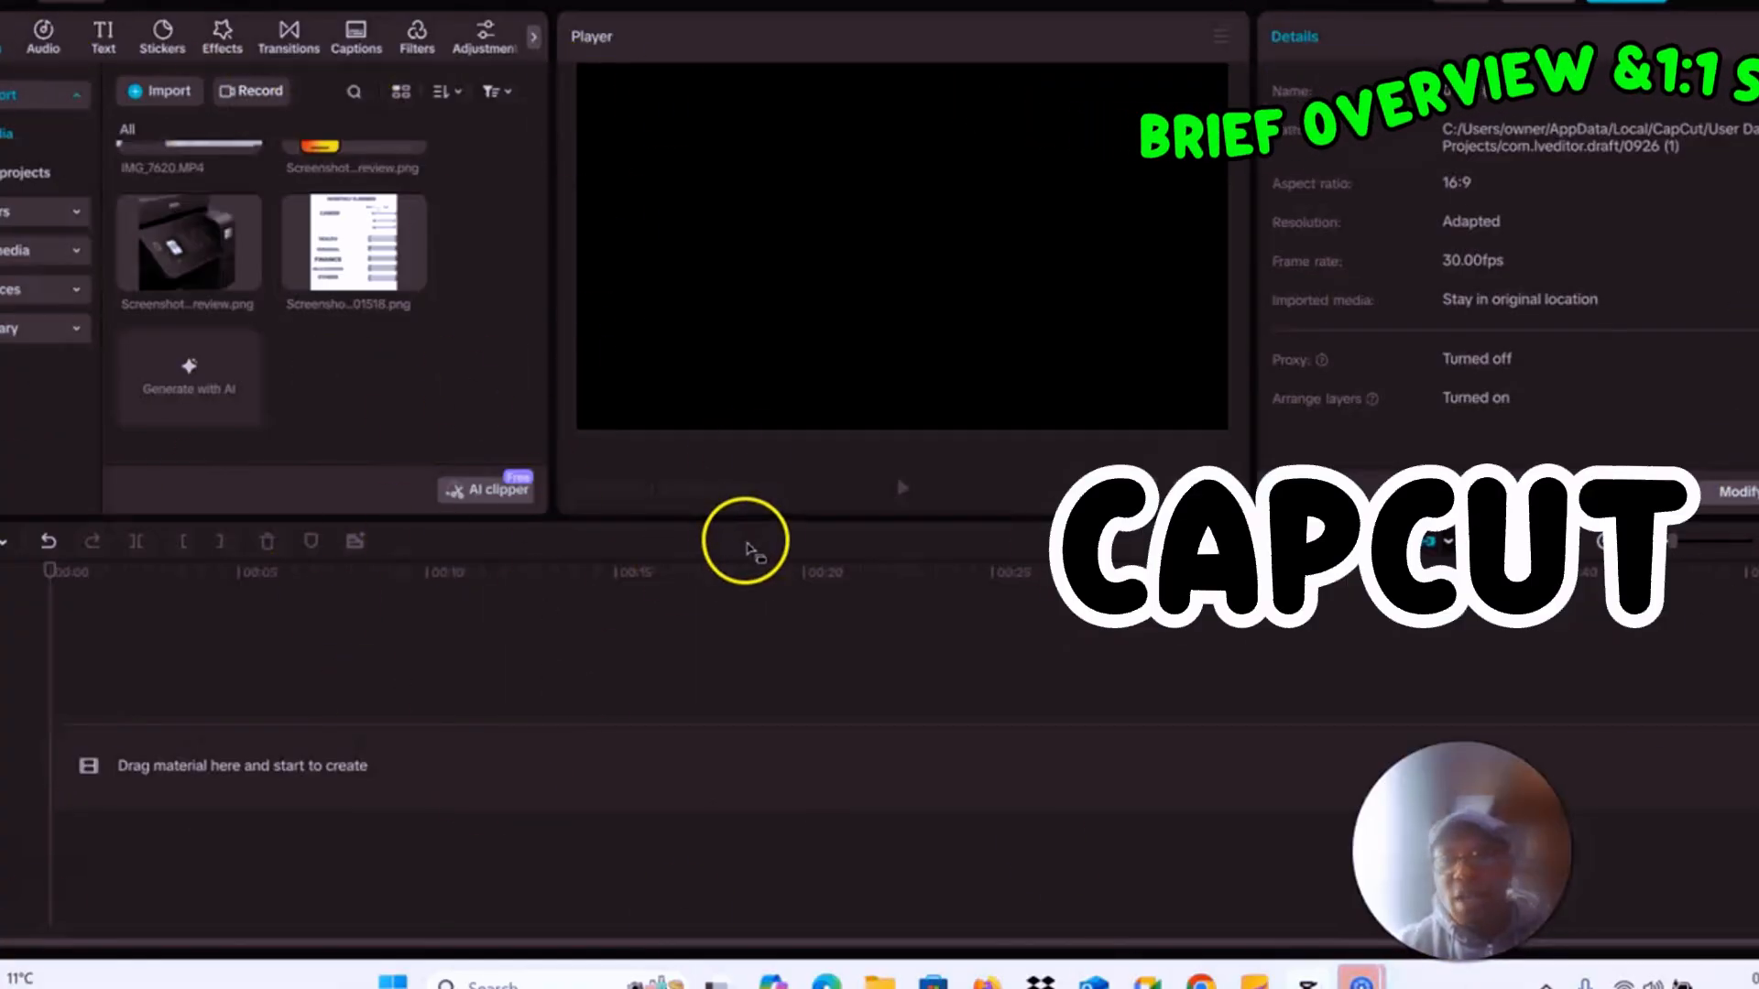
pyautogui.scroll(3, 256, 261)
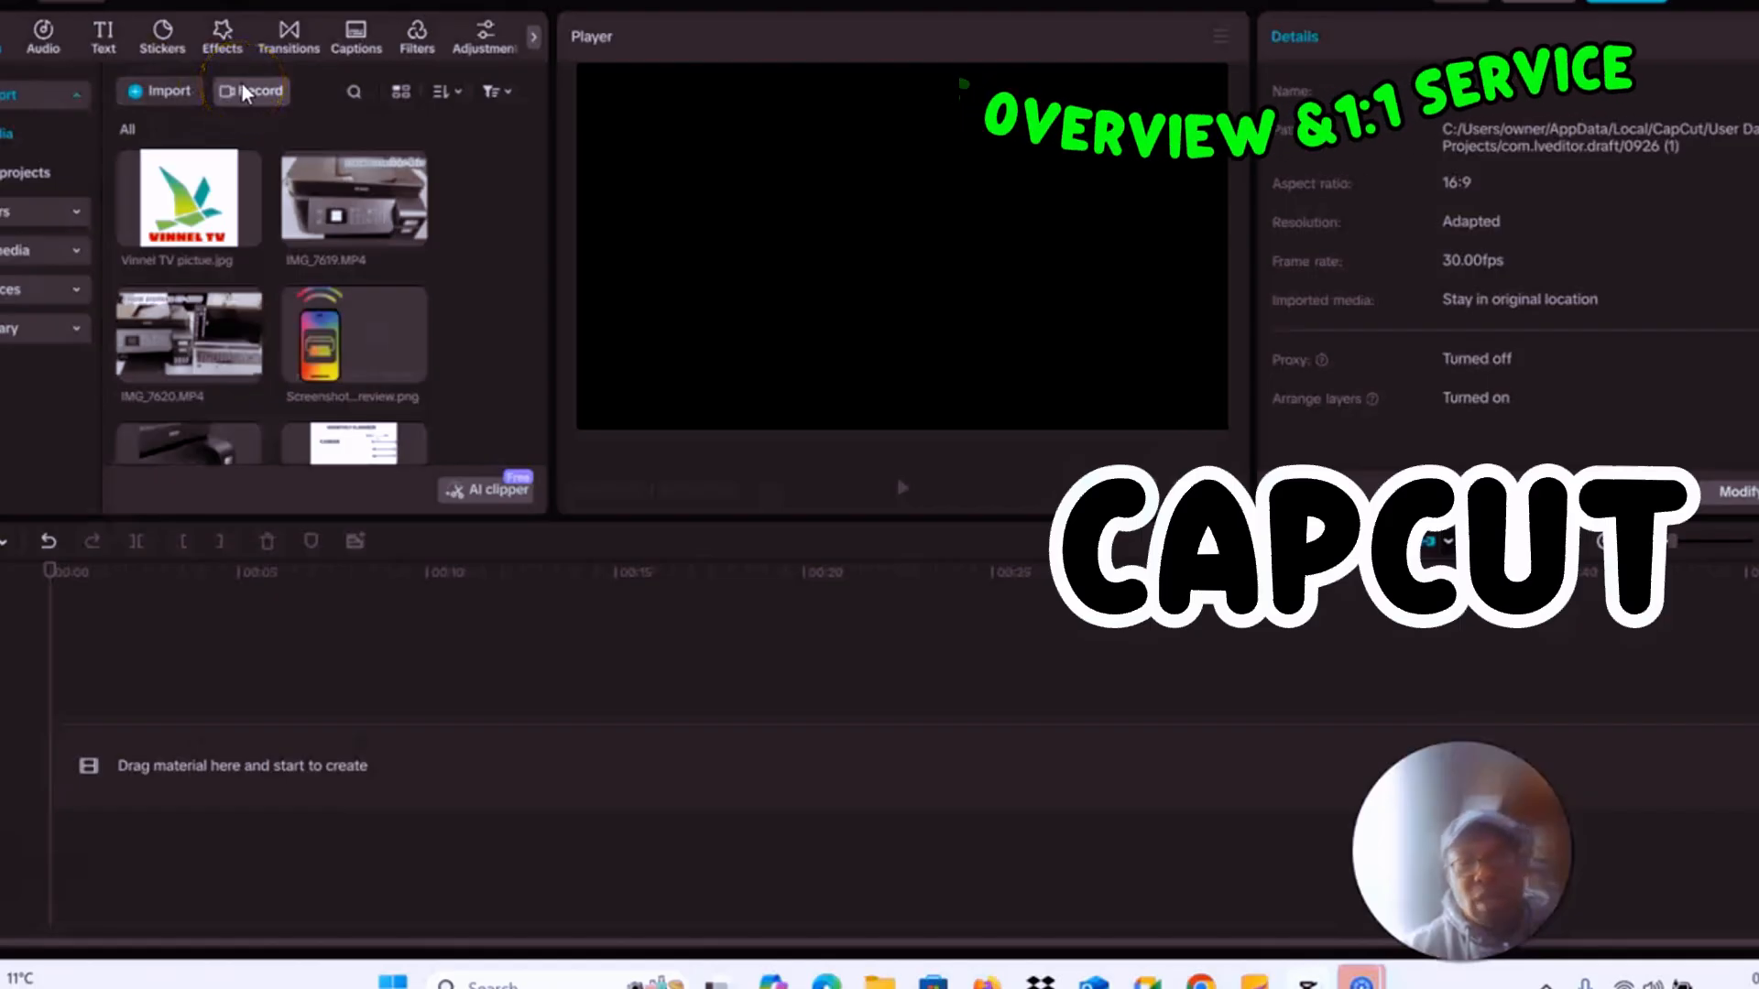
# Import the video Epson ET-4800 Copying from the Gallery and place it at the start of the timeline
pyautogui.click(165, 92)
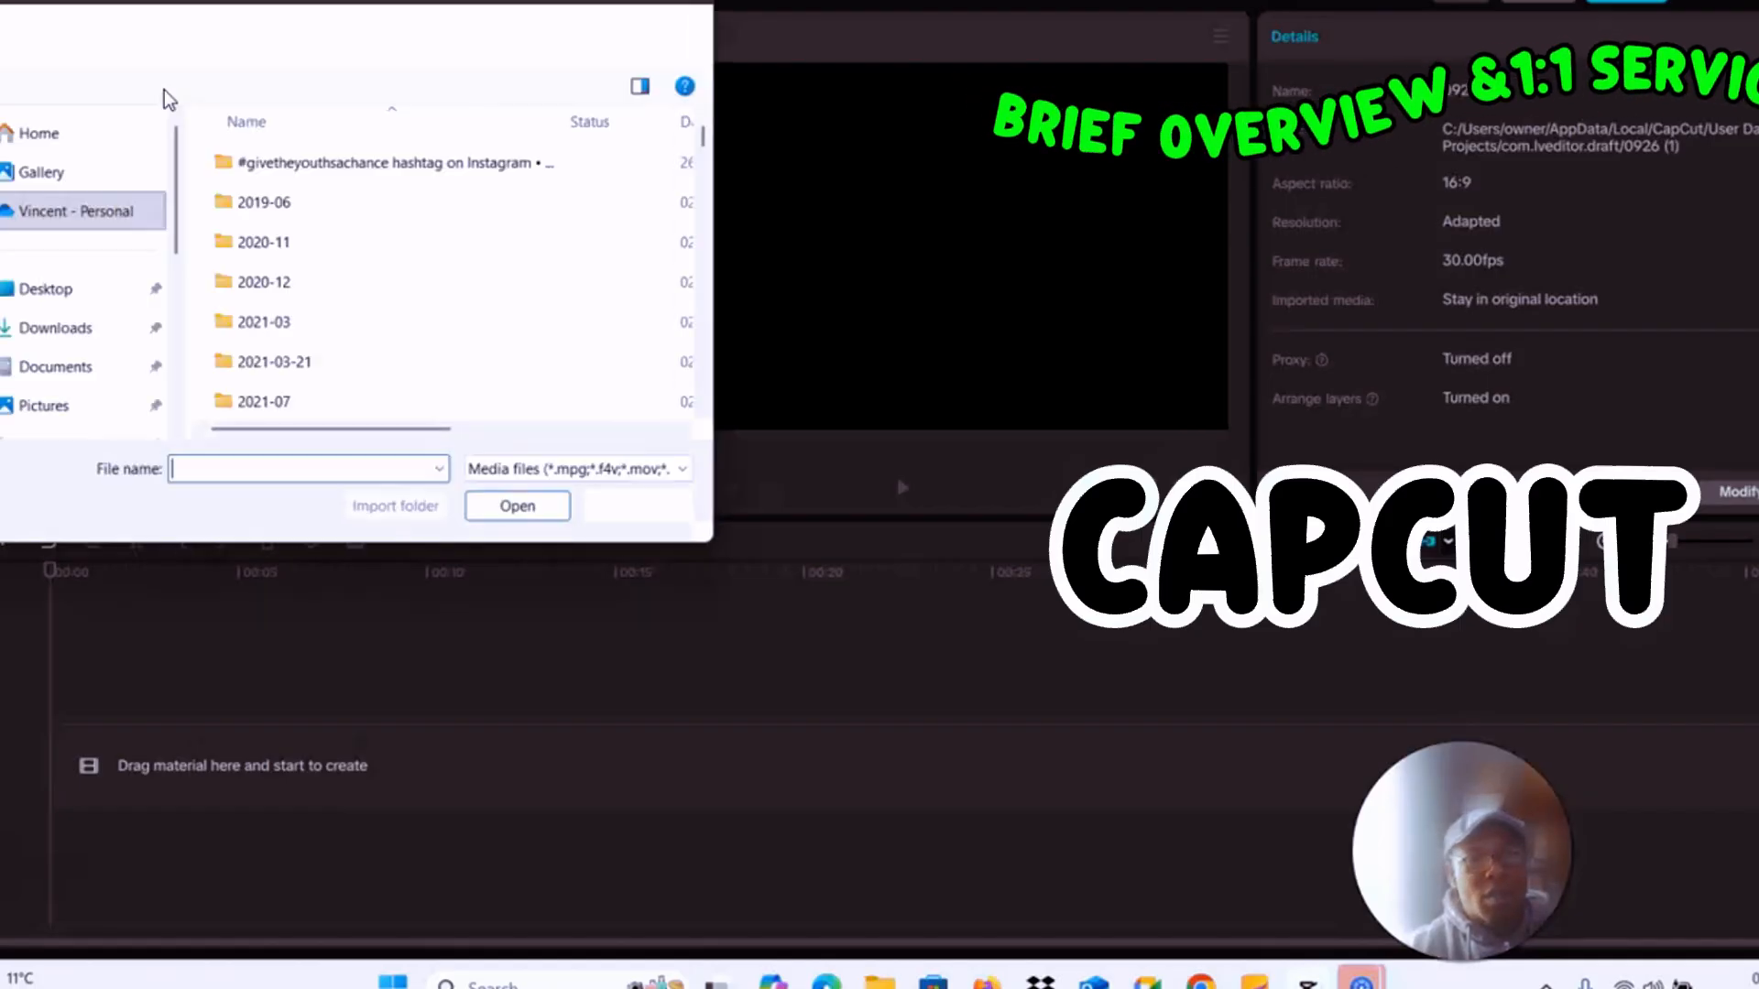
pyautogui.click(53, 181)
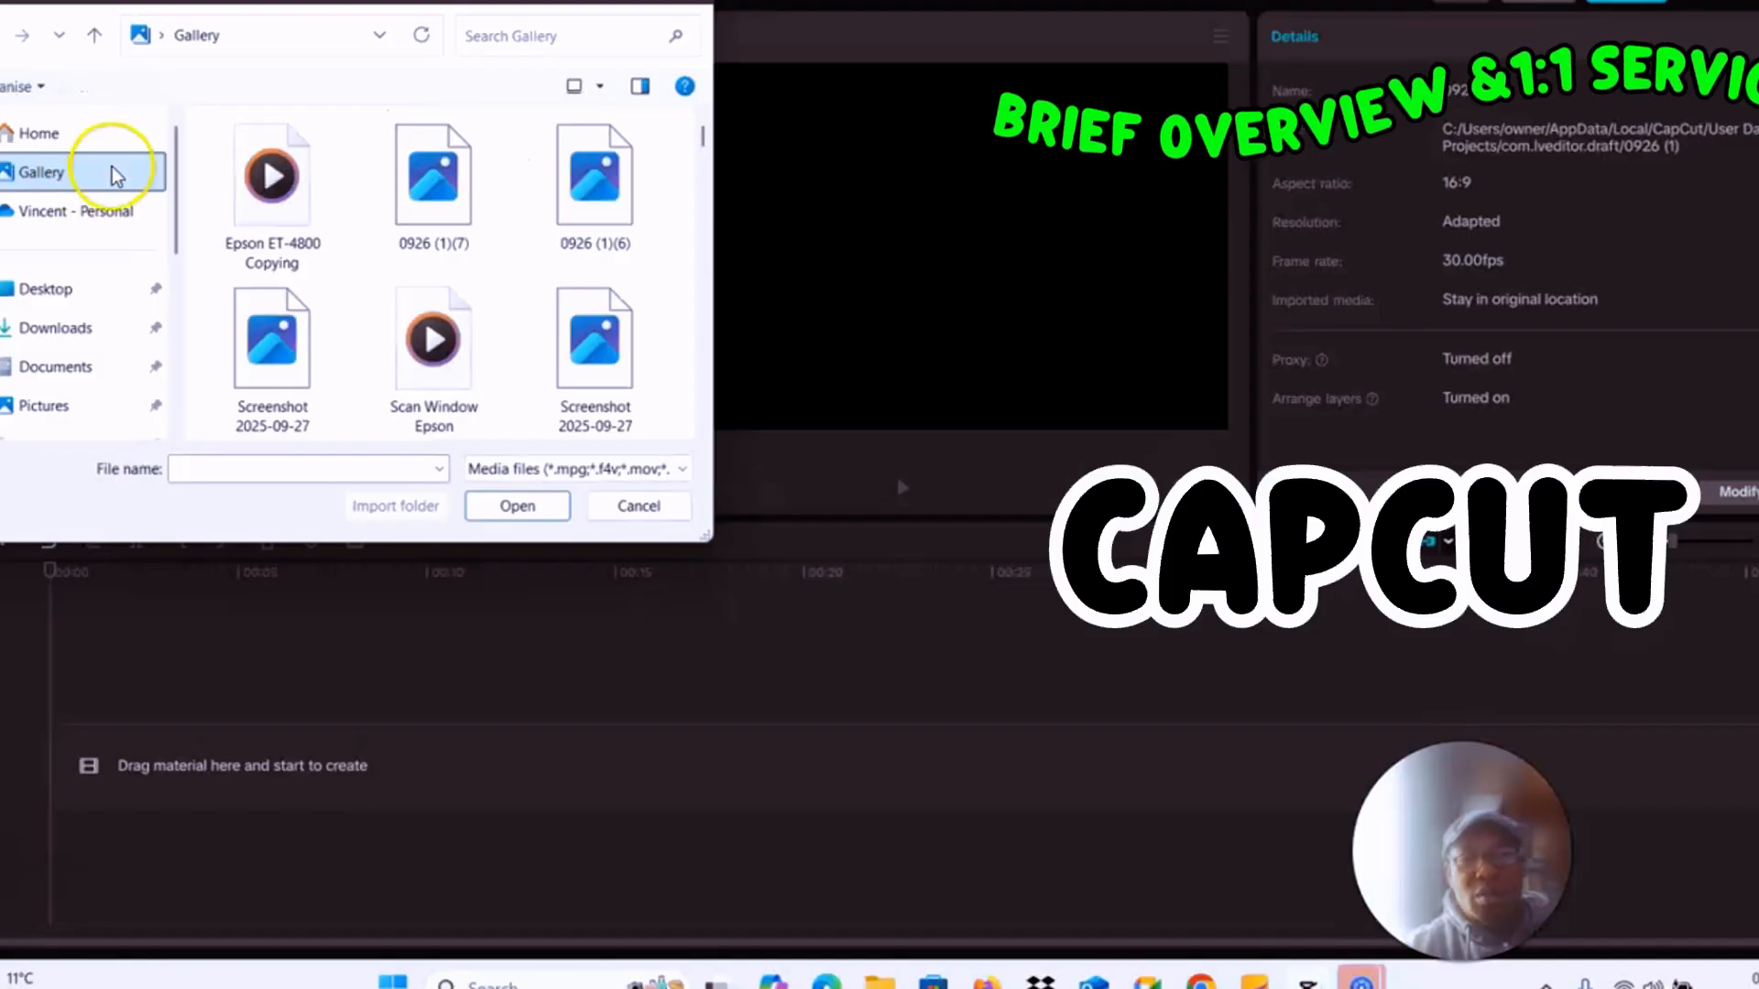
pyautogui.click(273, 203)
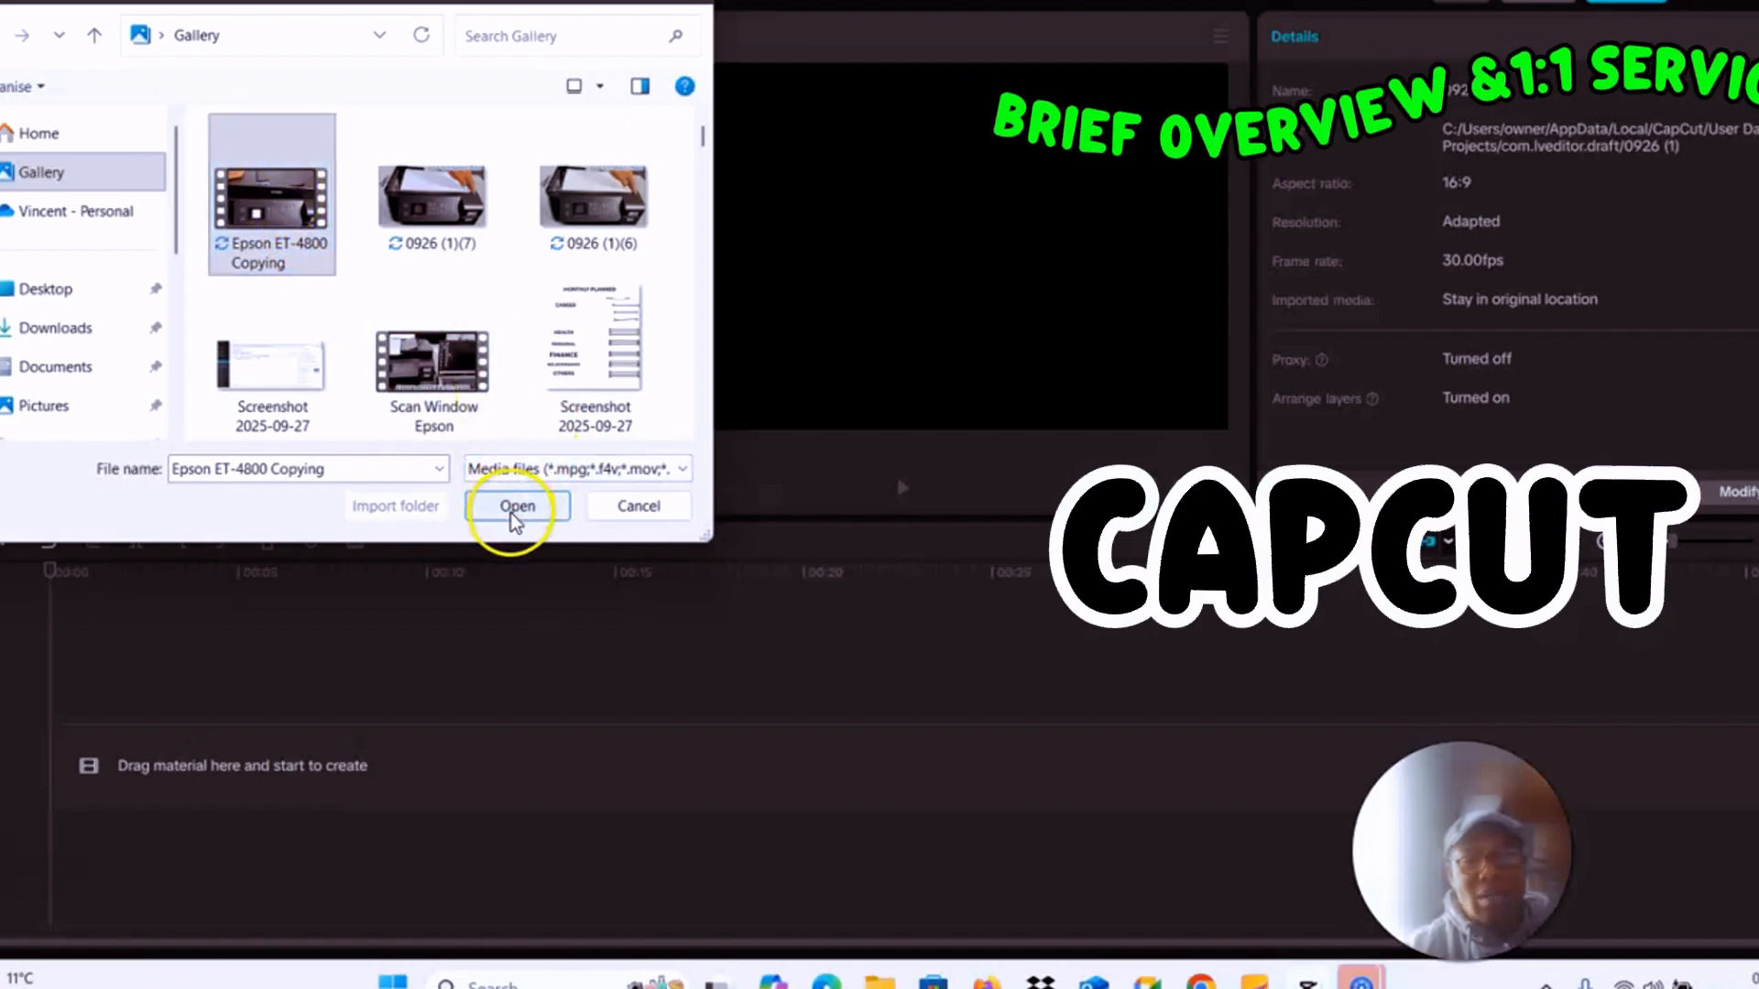
pyautogui.click(513, 512)
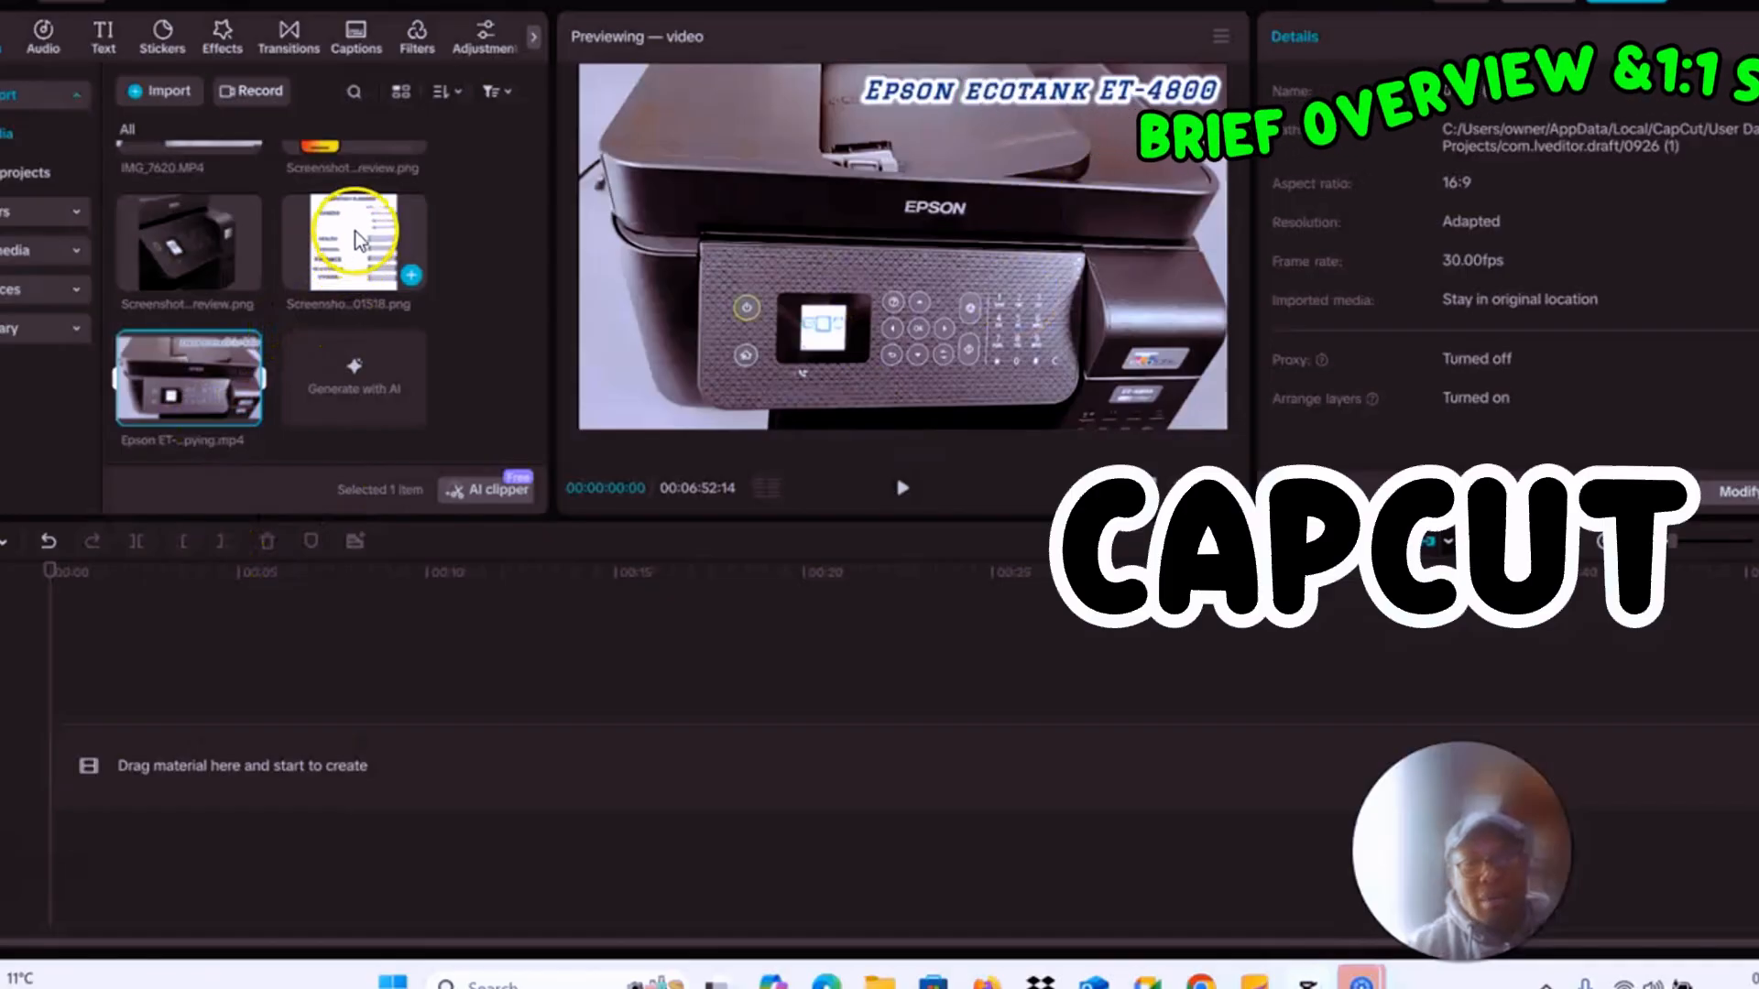
pyautogui.moveTo(188, 377); pyautogui.dragTo(171, 788)
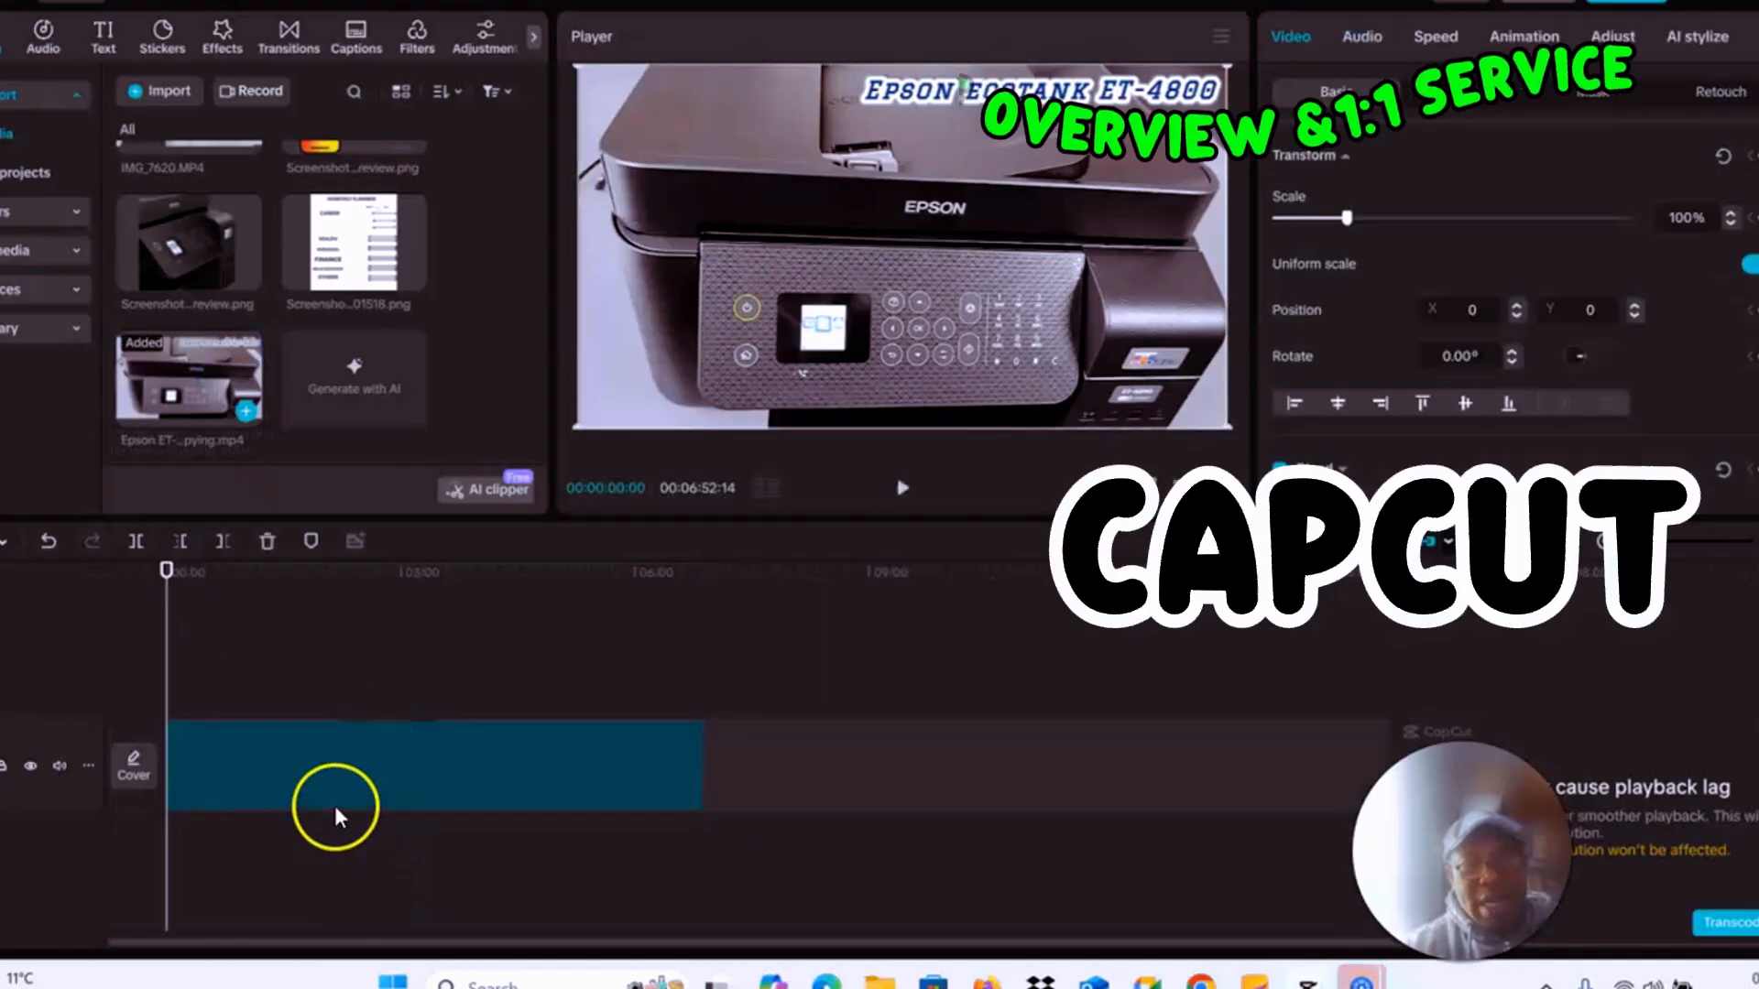
# Preview a short stretch of the clip from 00:05:14:24 with the timeline enlarged around that point
pyautogui.click(577, 850)
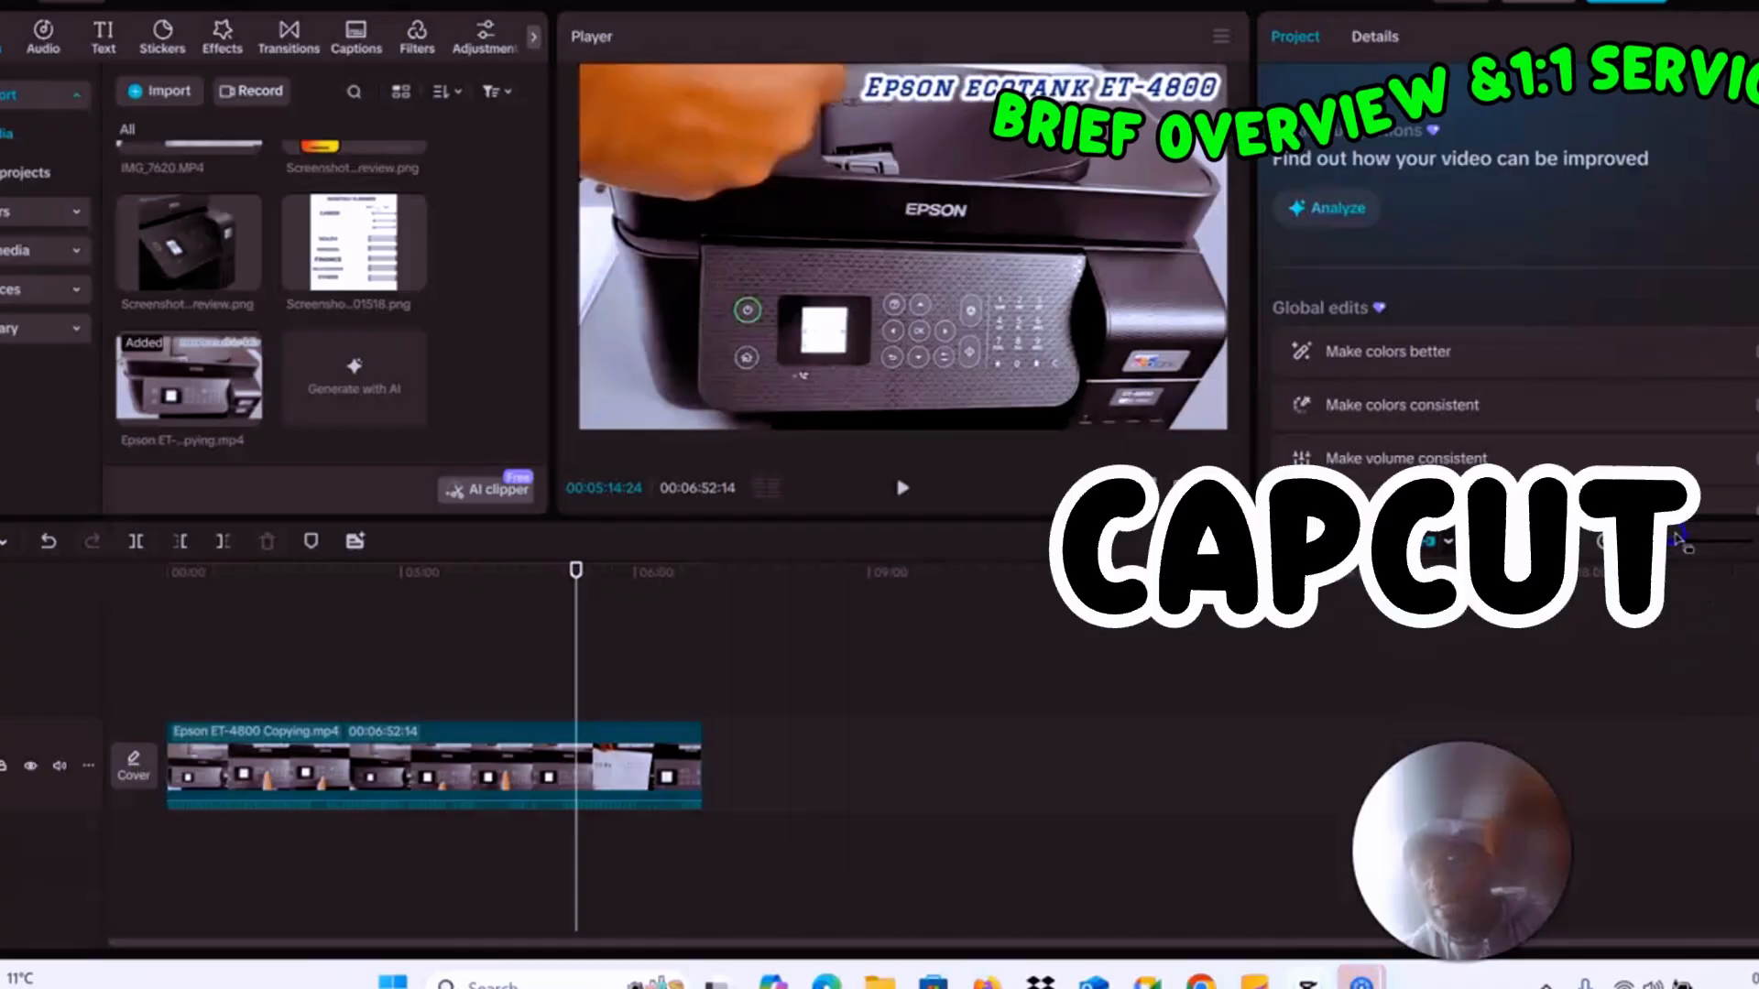
pyautogui.click(1675, 541)
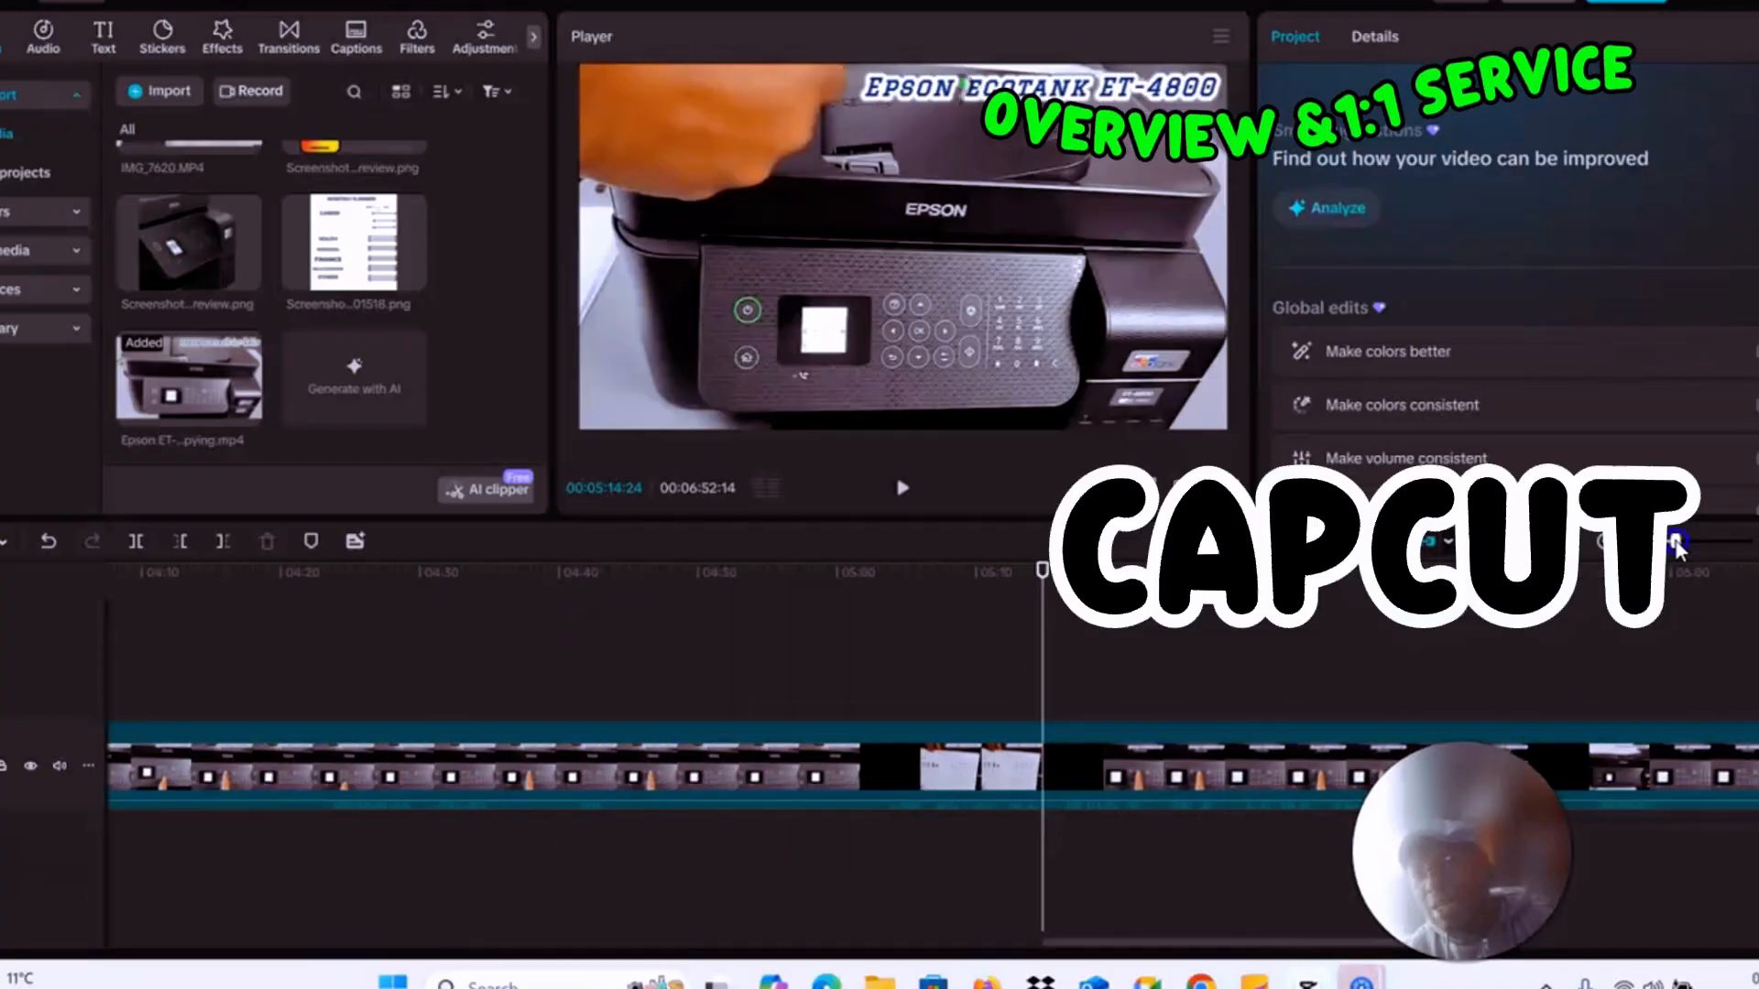
pyautogui.moveTo(1679, 544); pyautogui.dragTo(1675, 540)
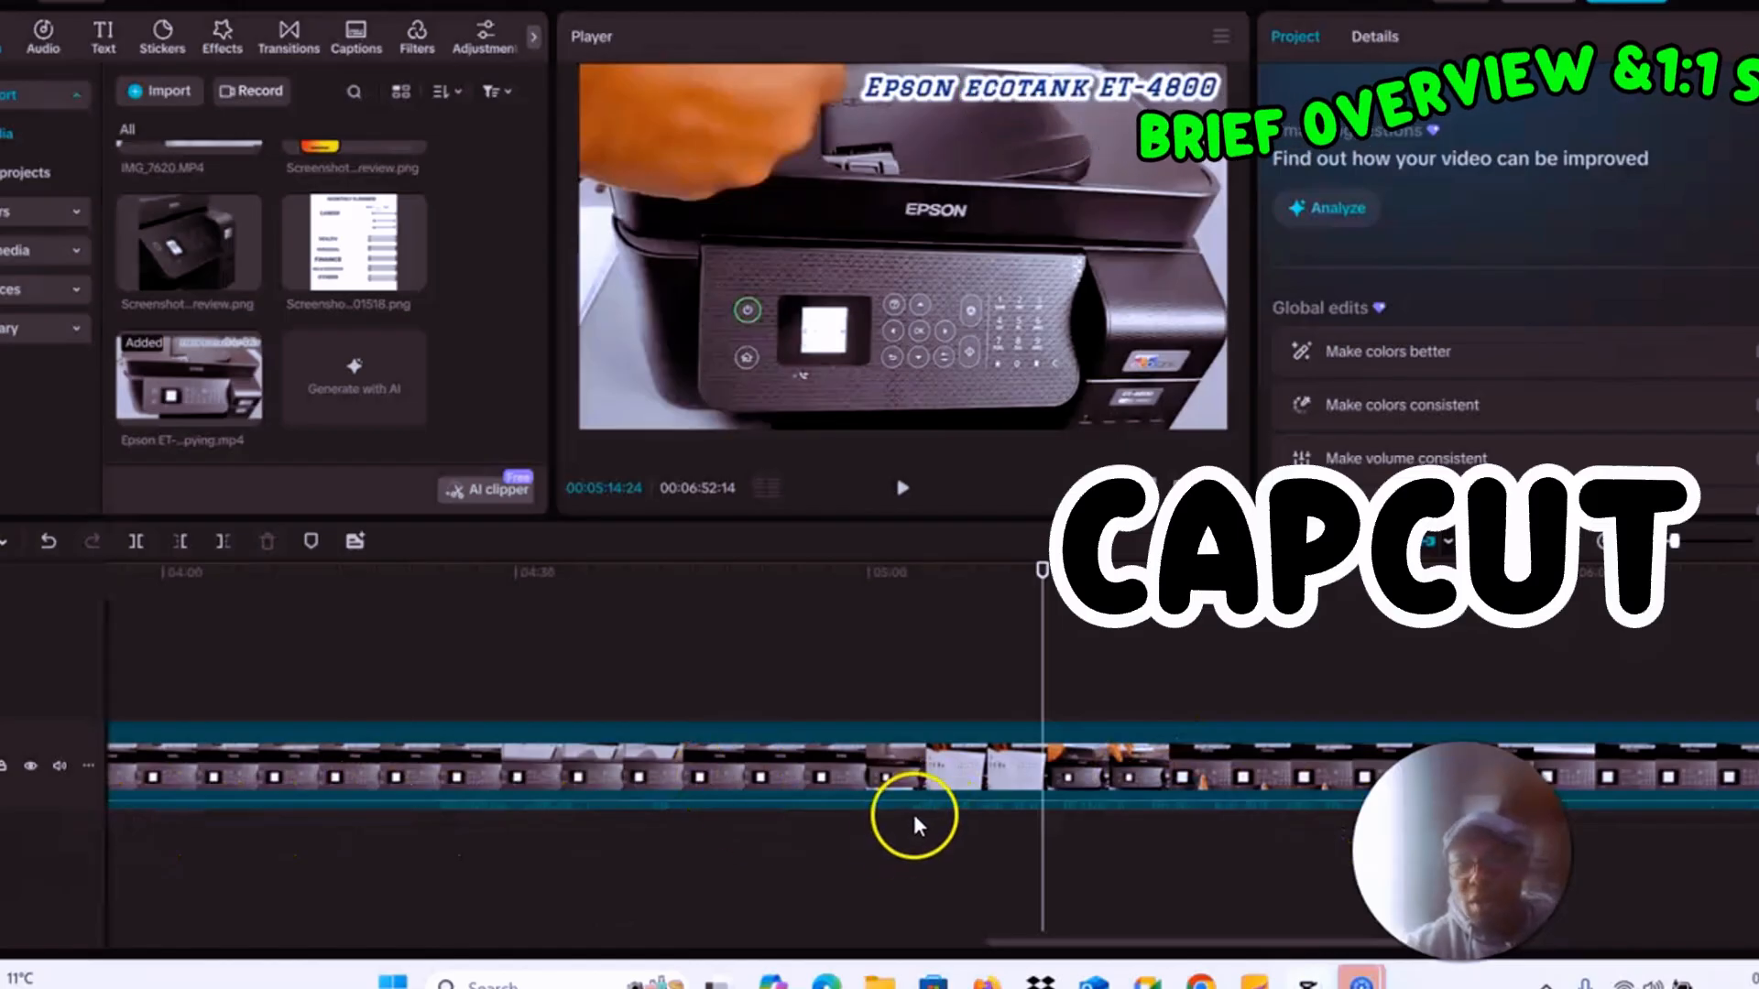
pyautogui.click(898, 488)
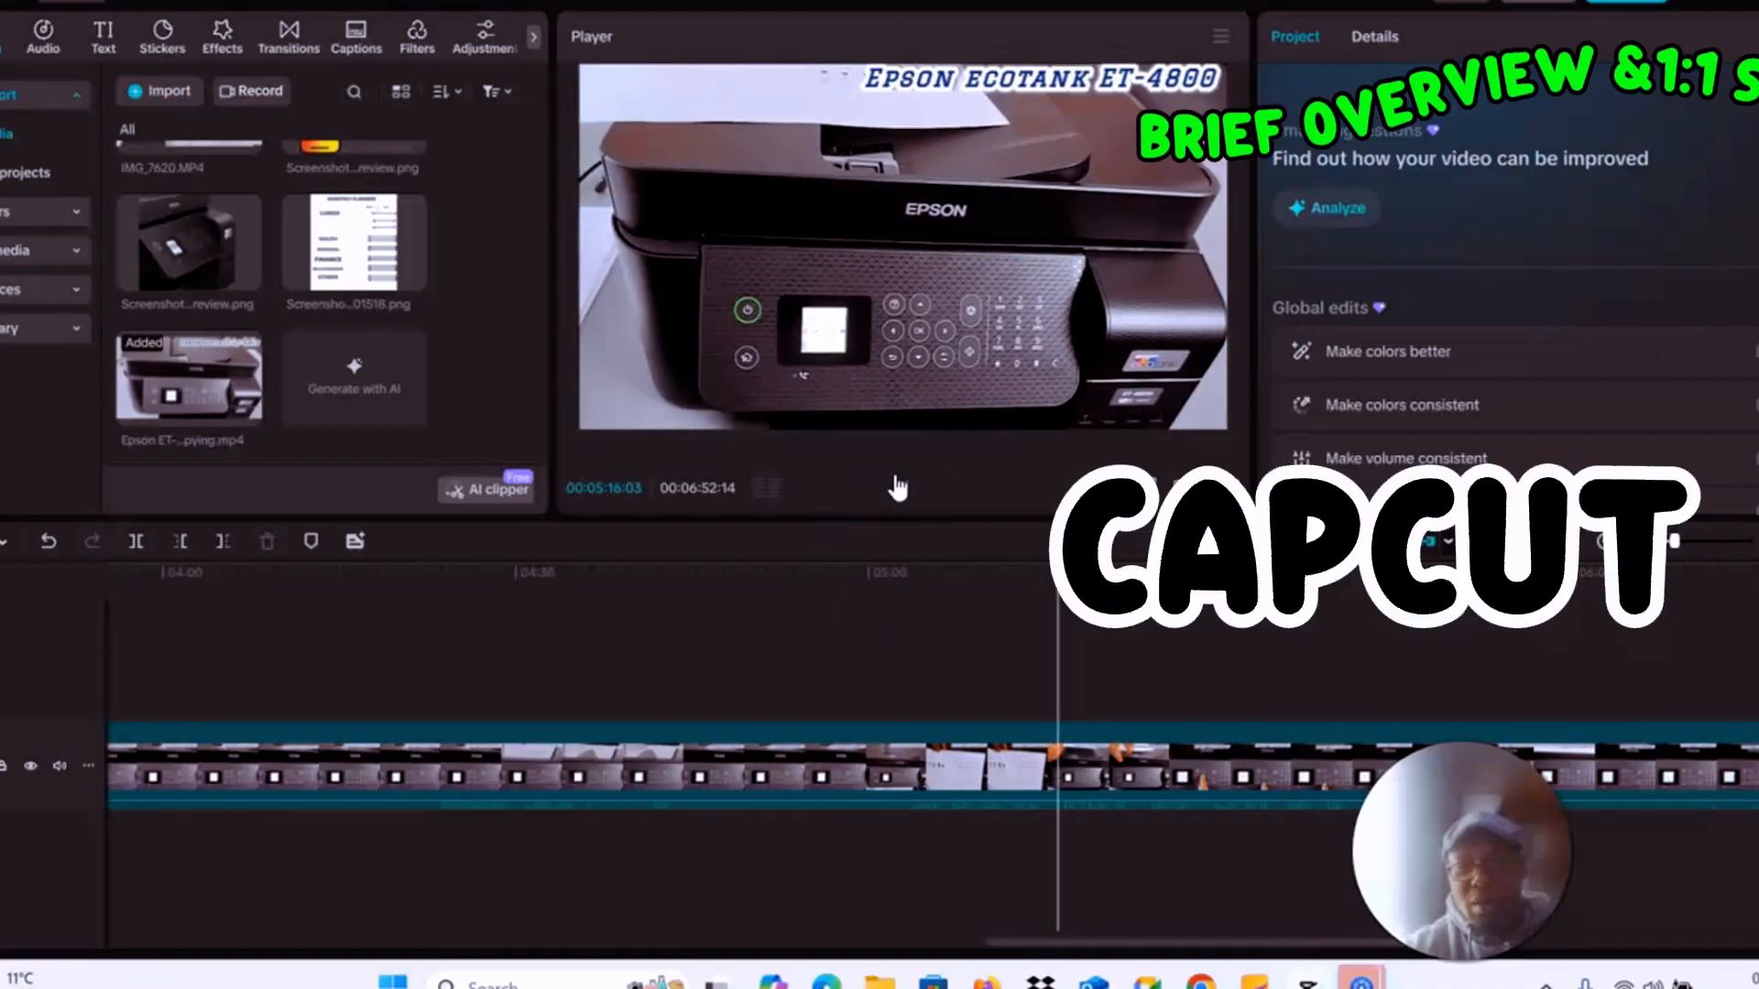
pyautogui.click(896, 483)
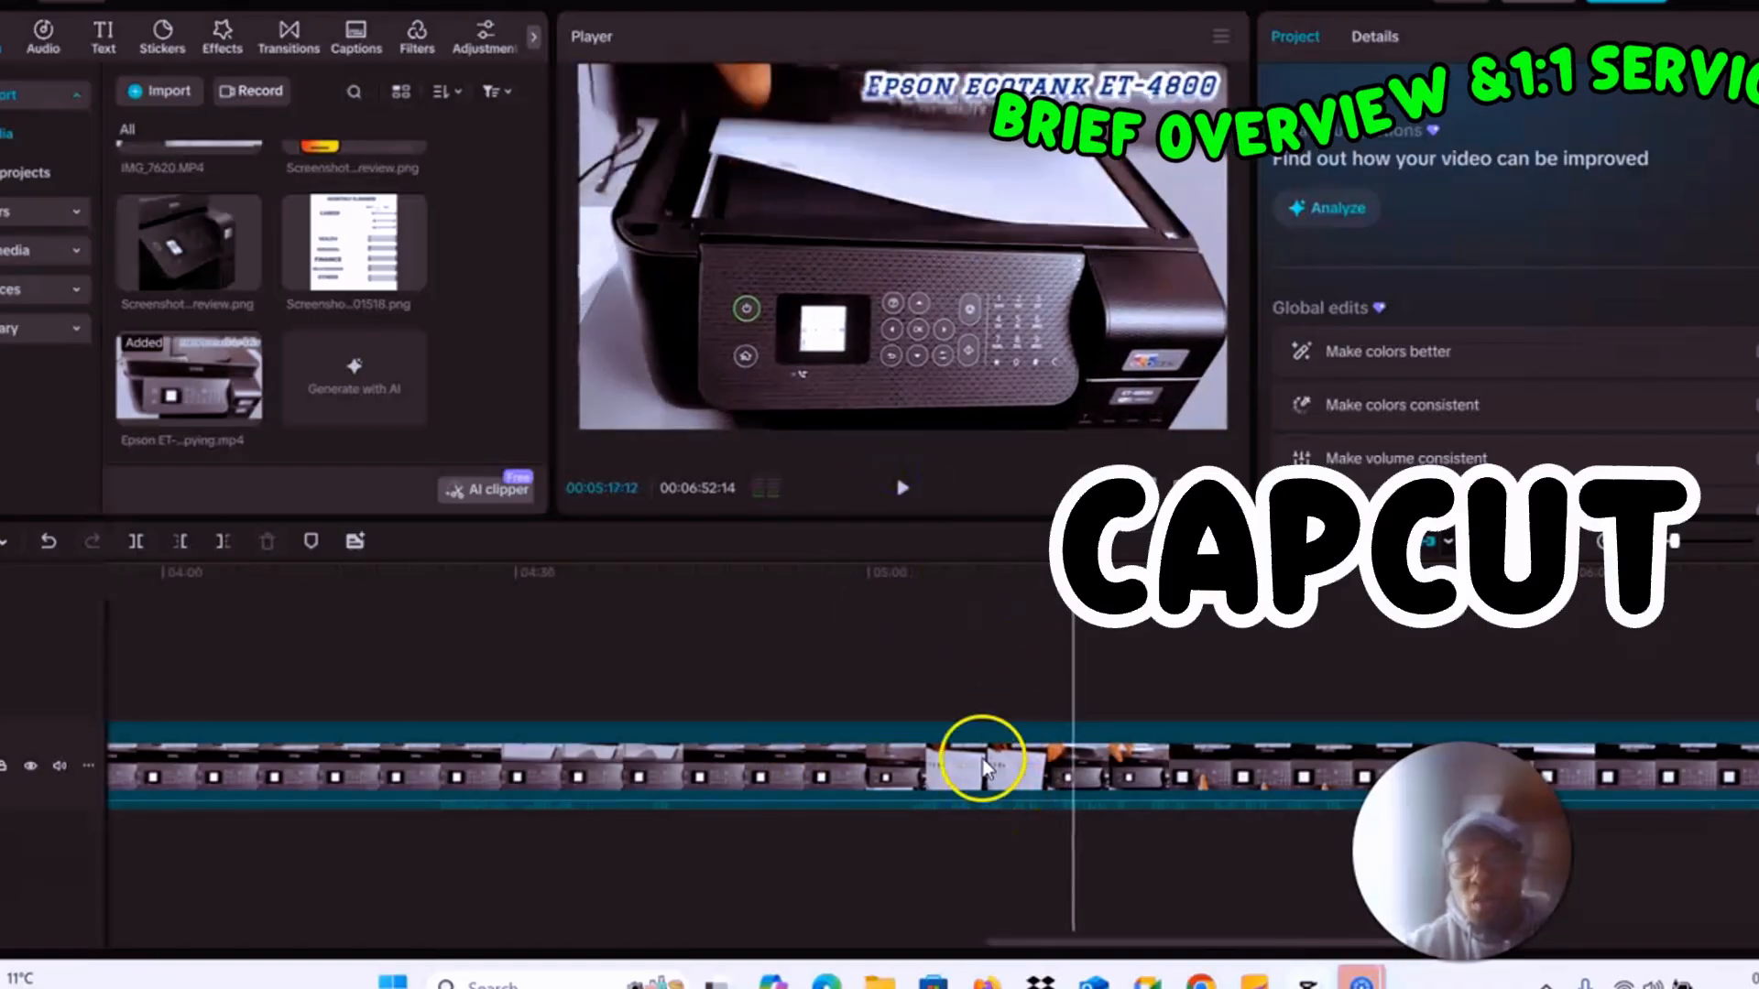
# Extract the audio of the printer clip onto its own track
pyautogui.click(982, 763)
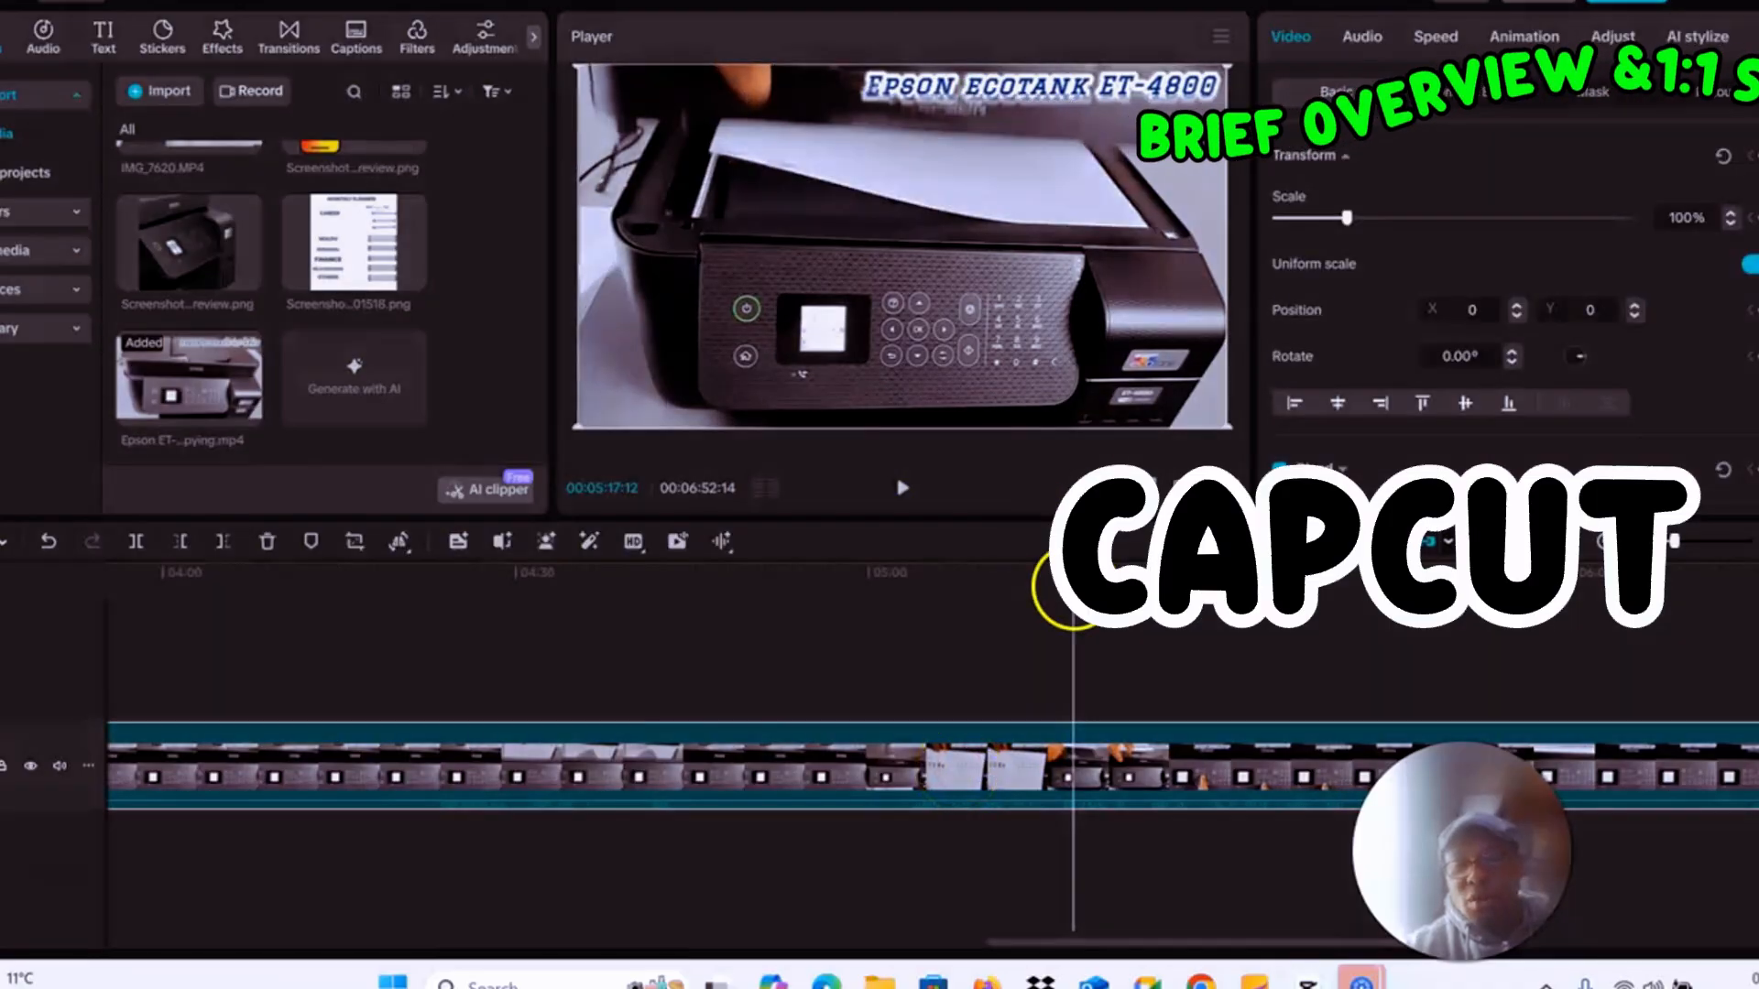
pyautogui.rightClick(963, 756)
pyautogui.click(916, 751)
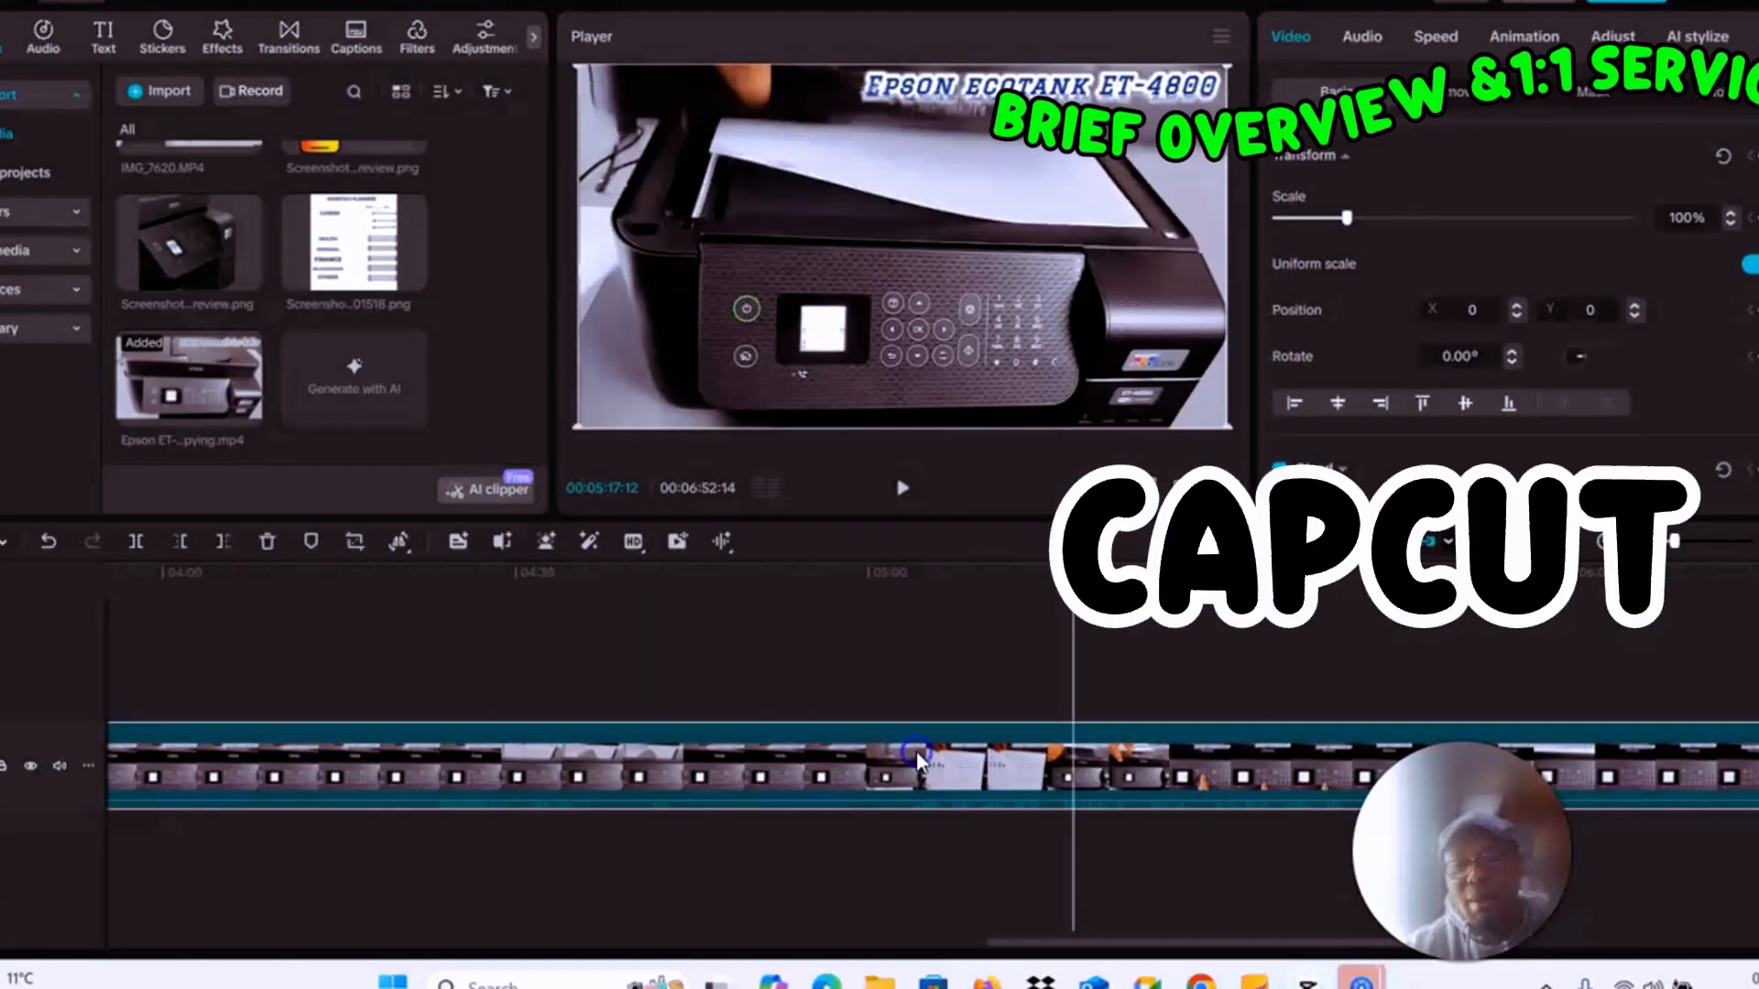
pyautogui.click(1009, 763)
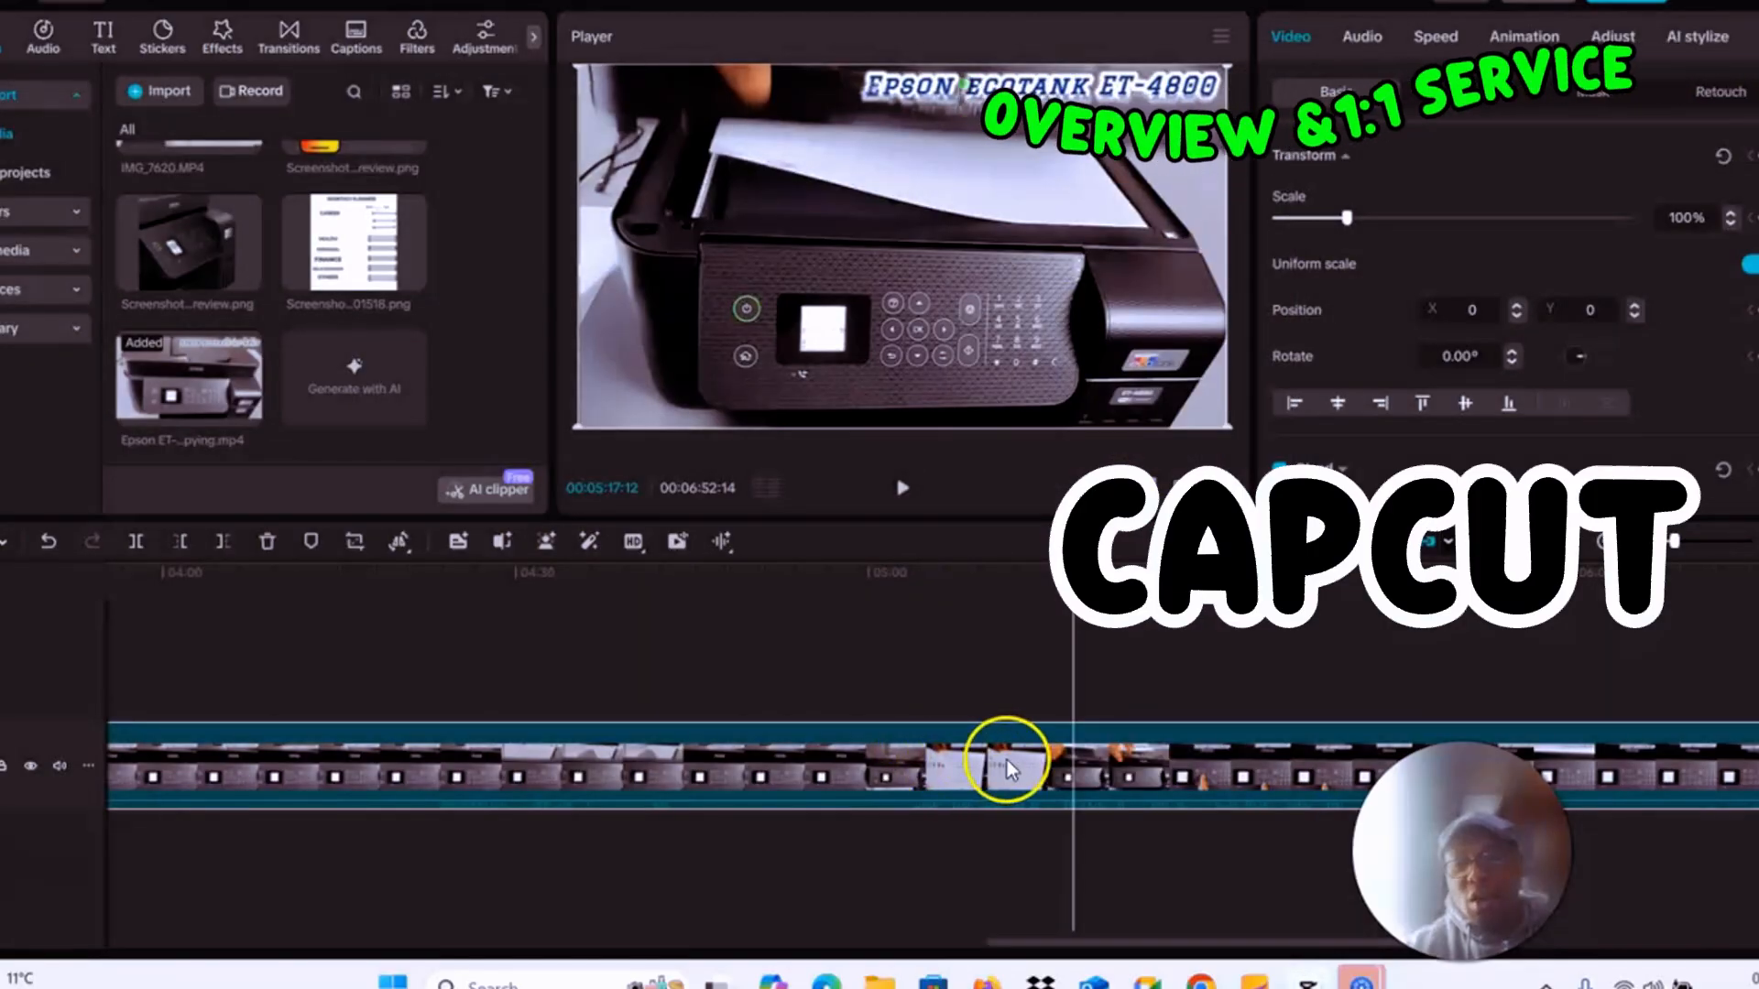
pyautogui.rightClick(1012, 763)
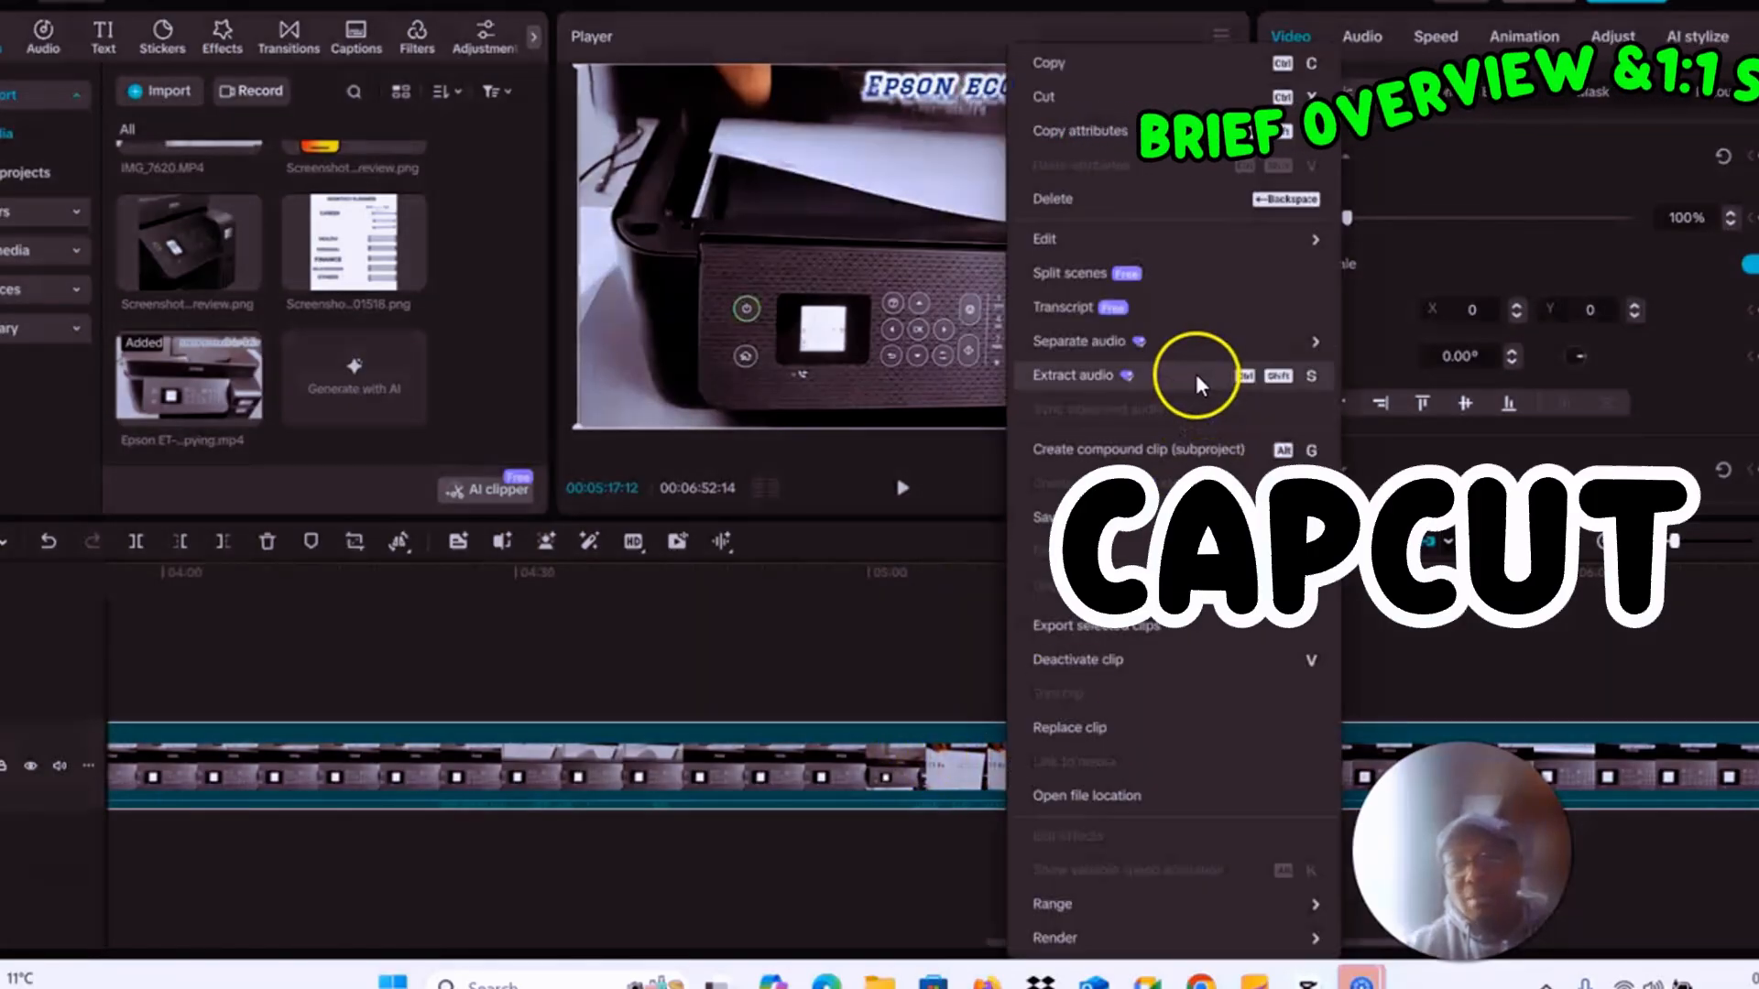
pyautogui.click(1097, 376)
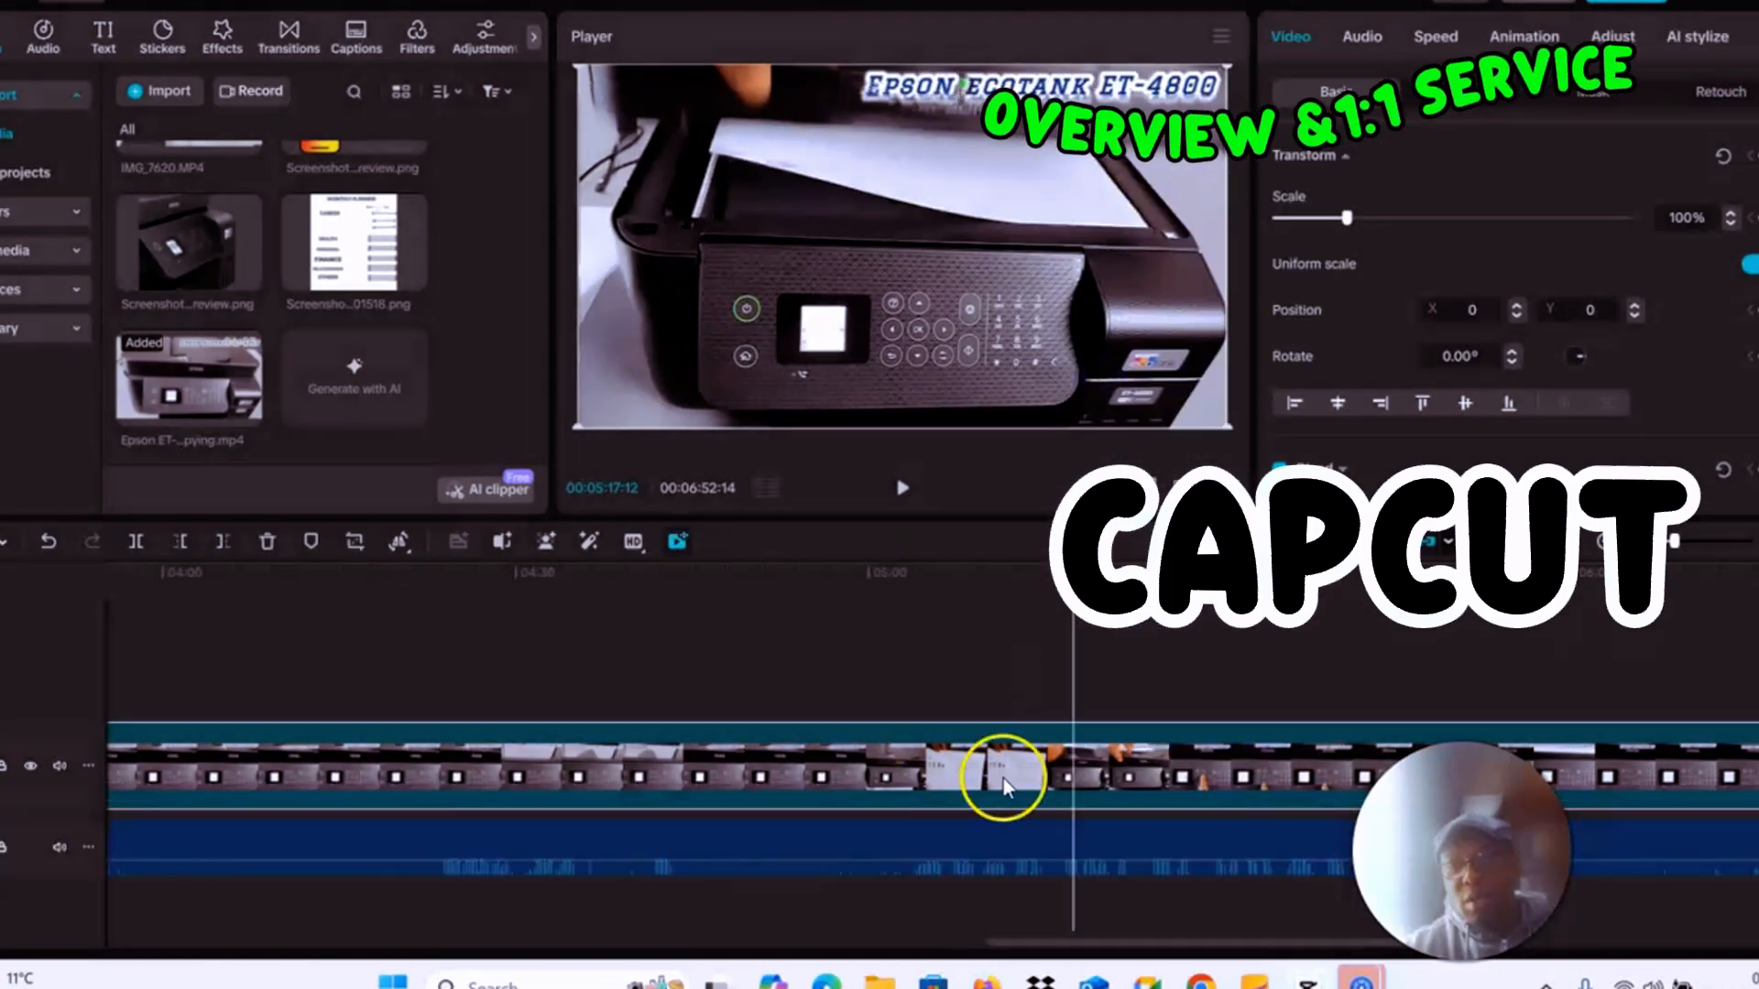
# Delete the extracted audio track and preview the clip from around 00:05:11
pyautogui.click(904, 837)
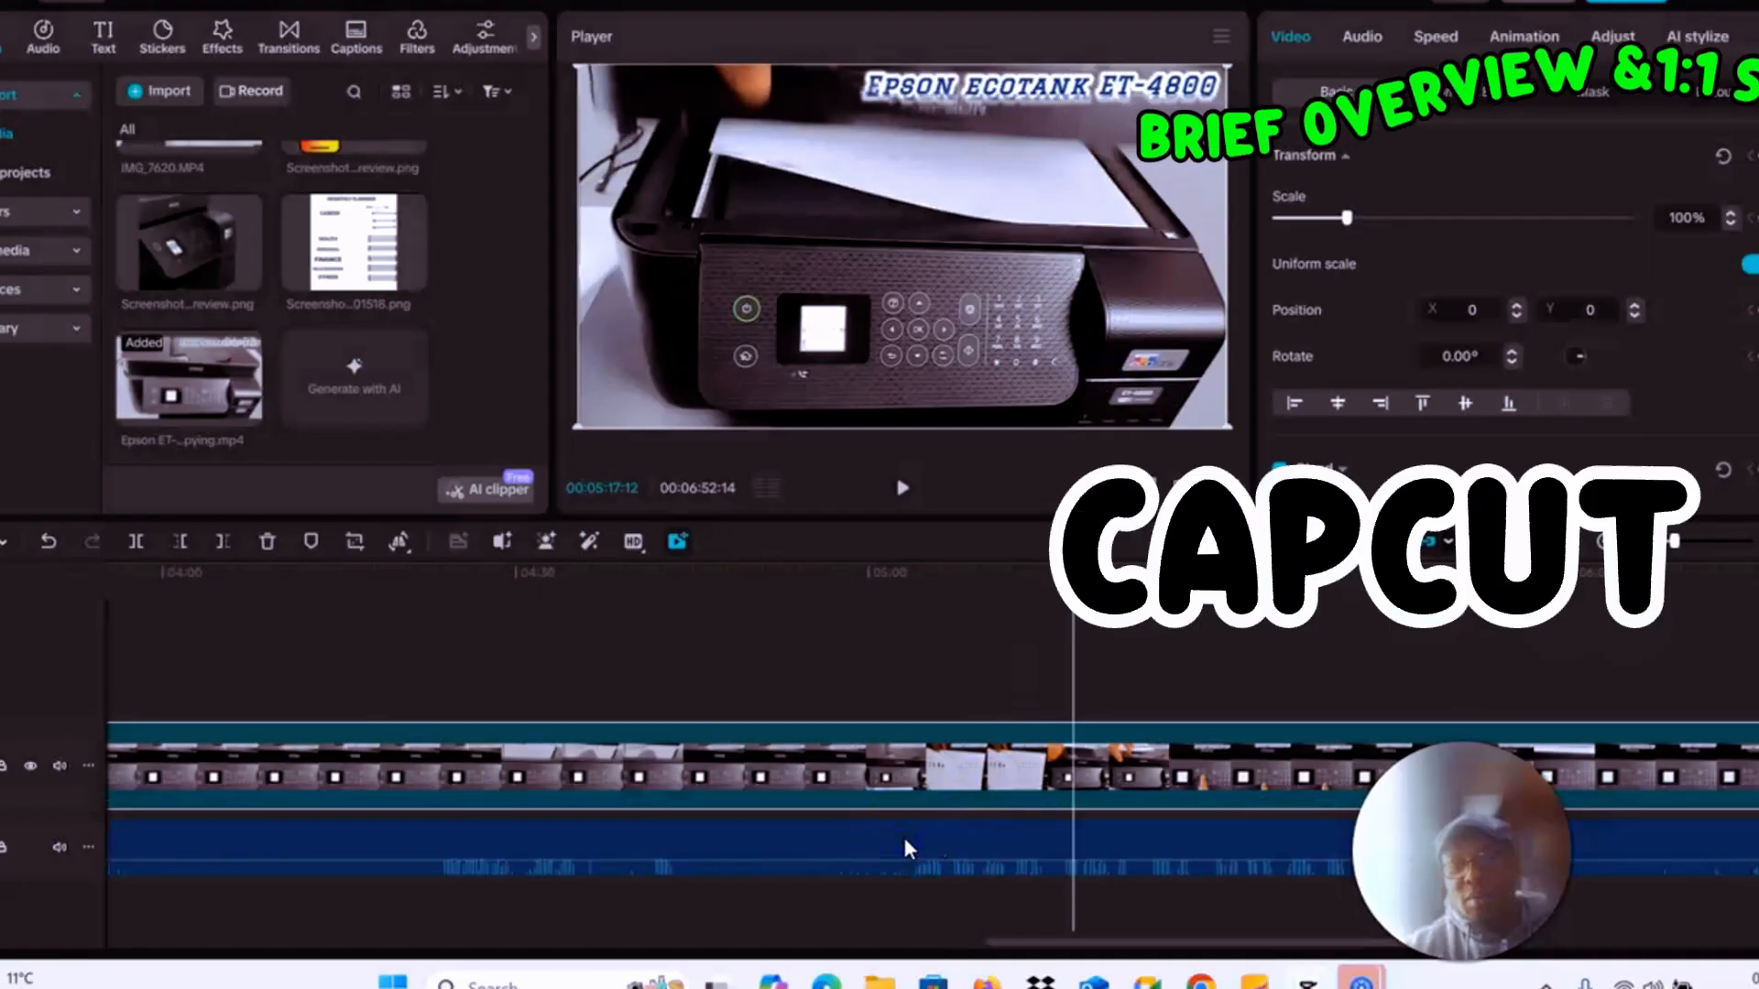
pyautogui.click(270, 541)
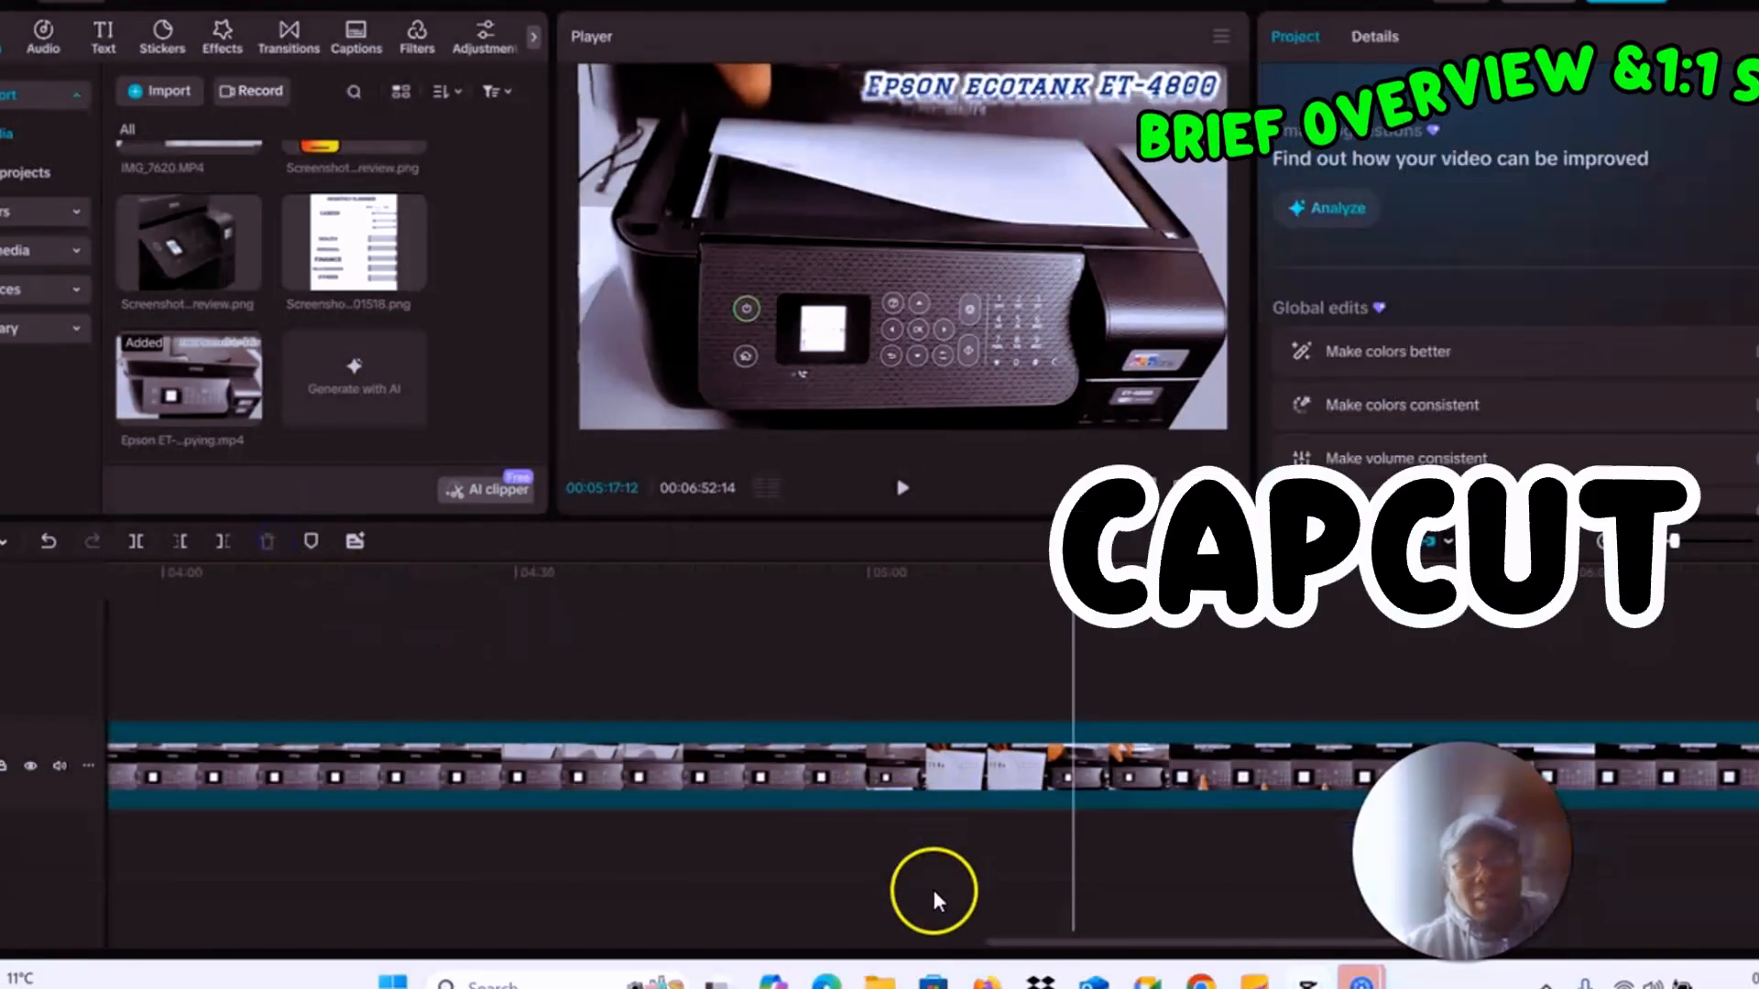
pyautogui.click(924, 676)
pyautogui.click(903, 502)
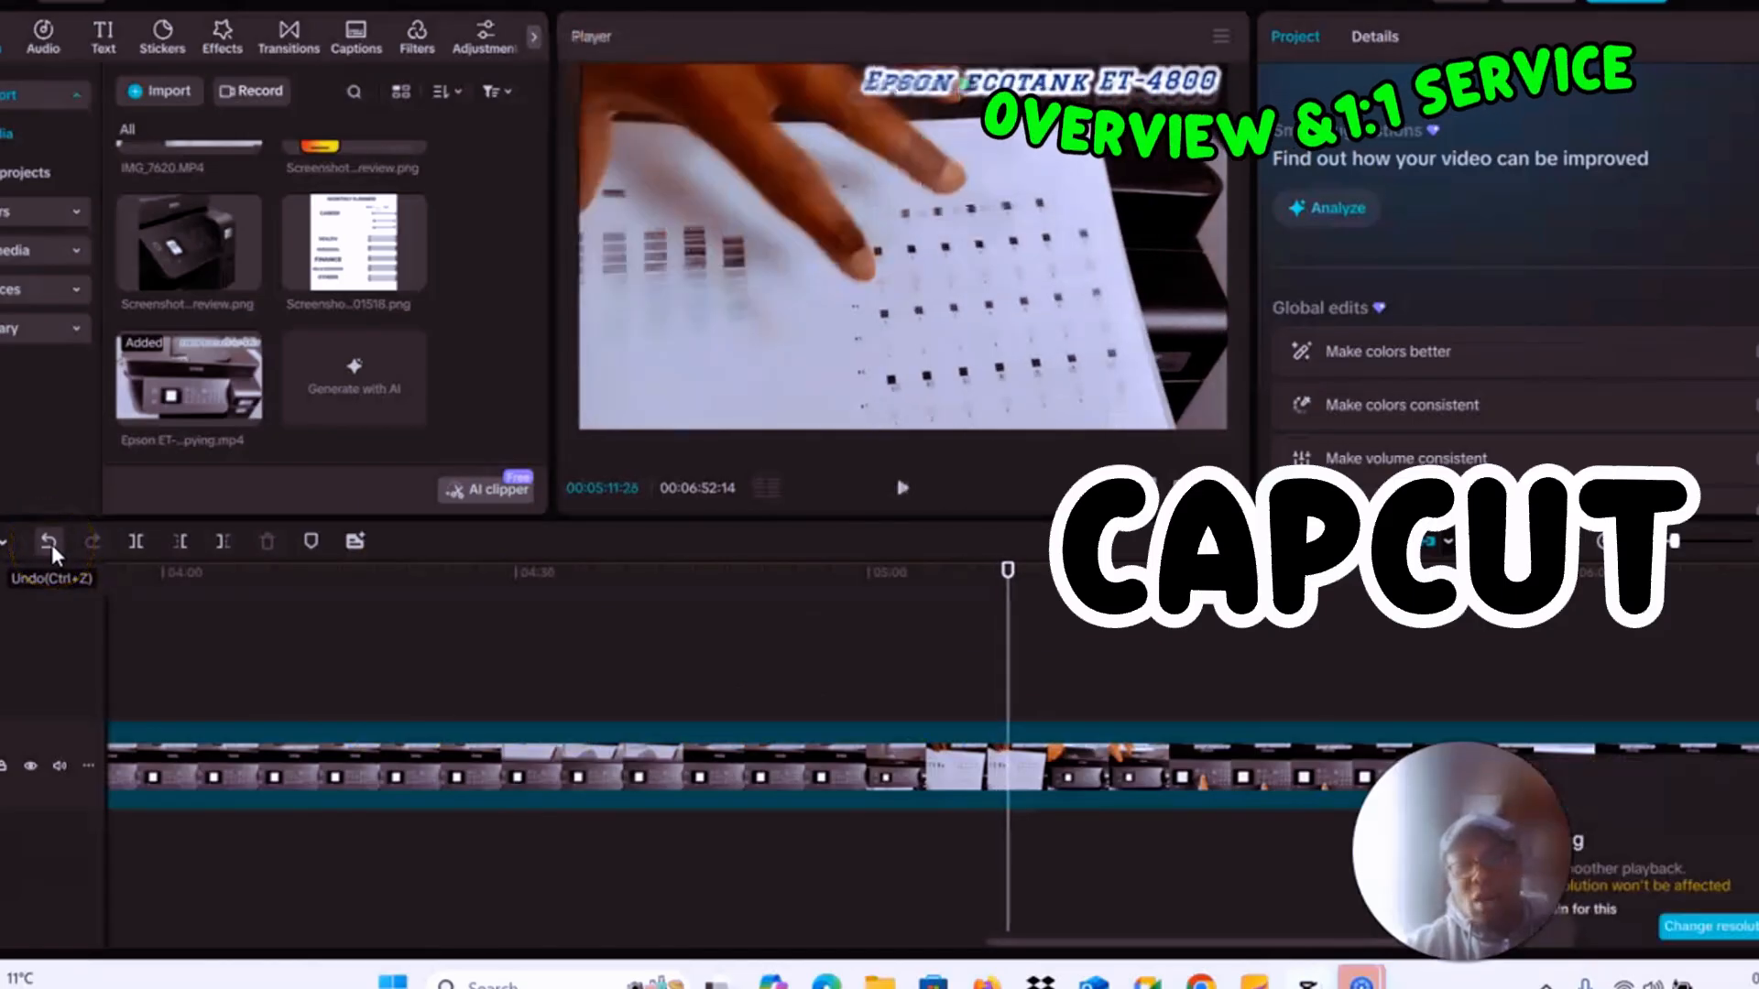
# Undo the audio track's deletion and the audio extraction
pyautogui.click(49, 542)
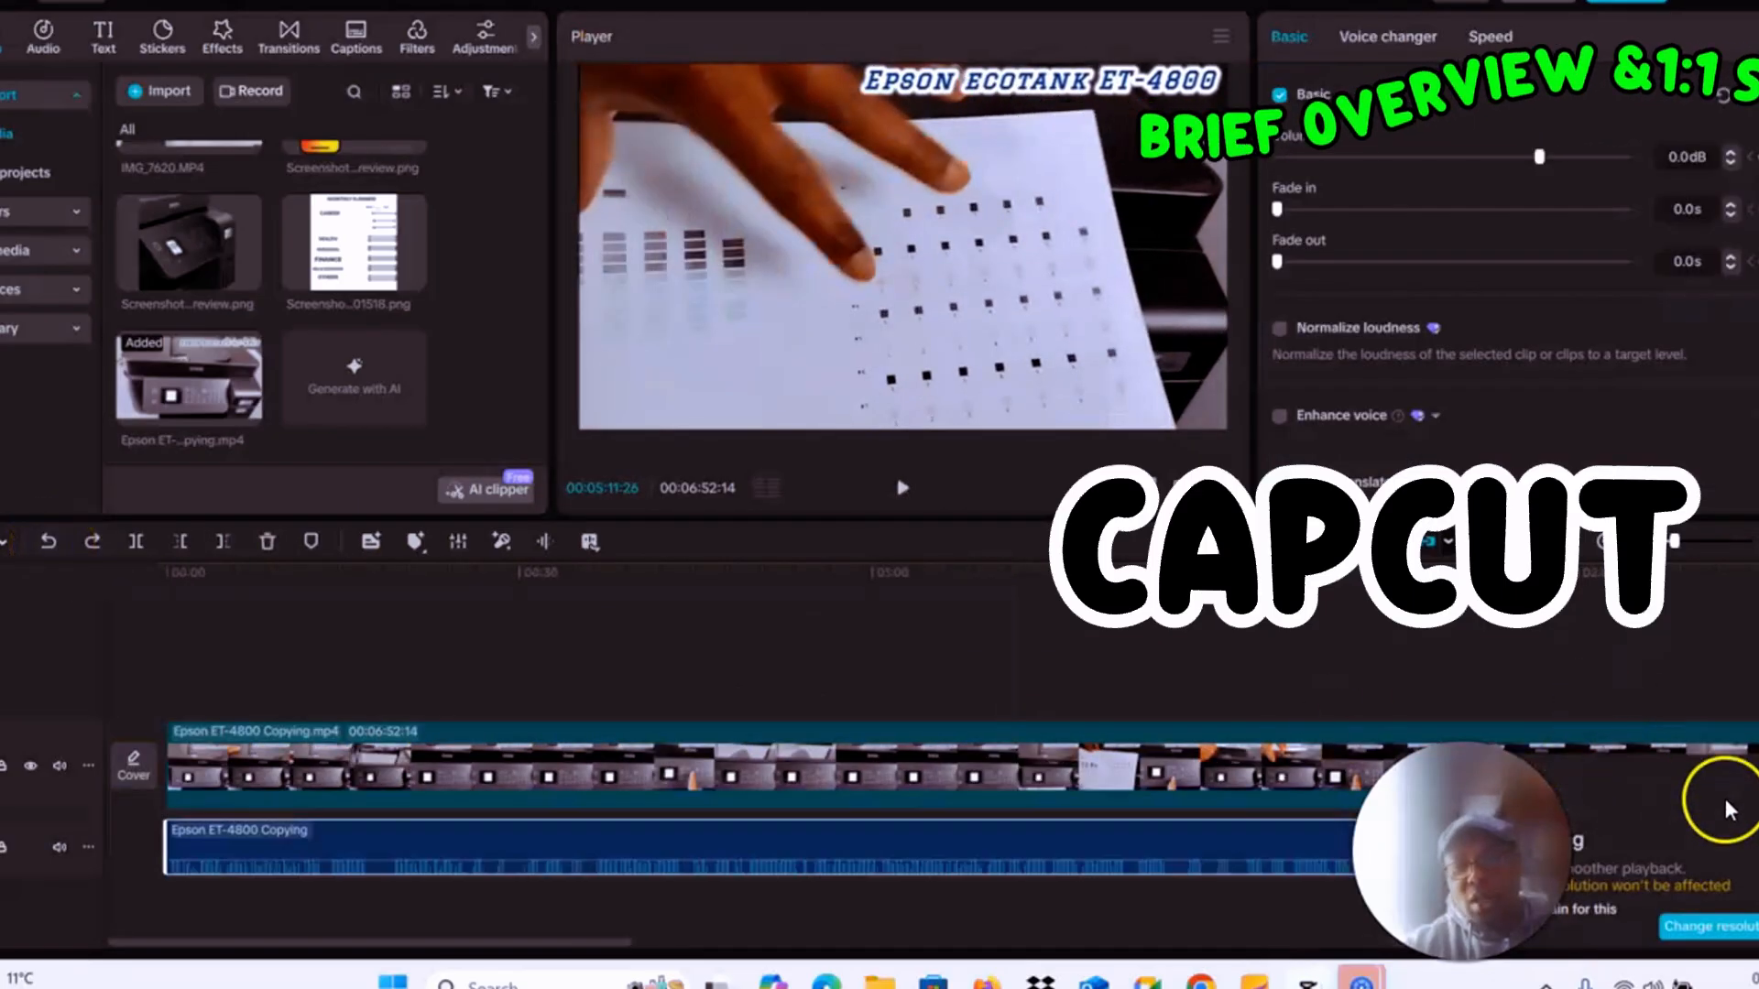
pyautogui.click(49, 542)
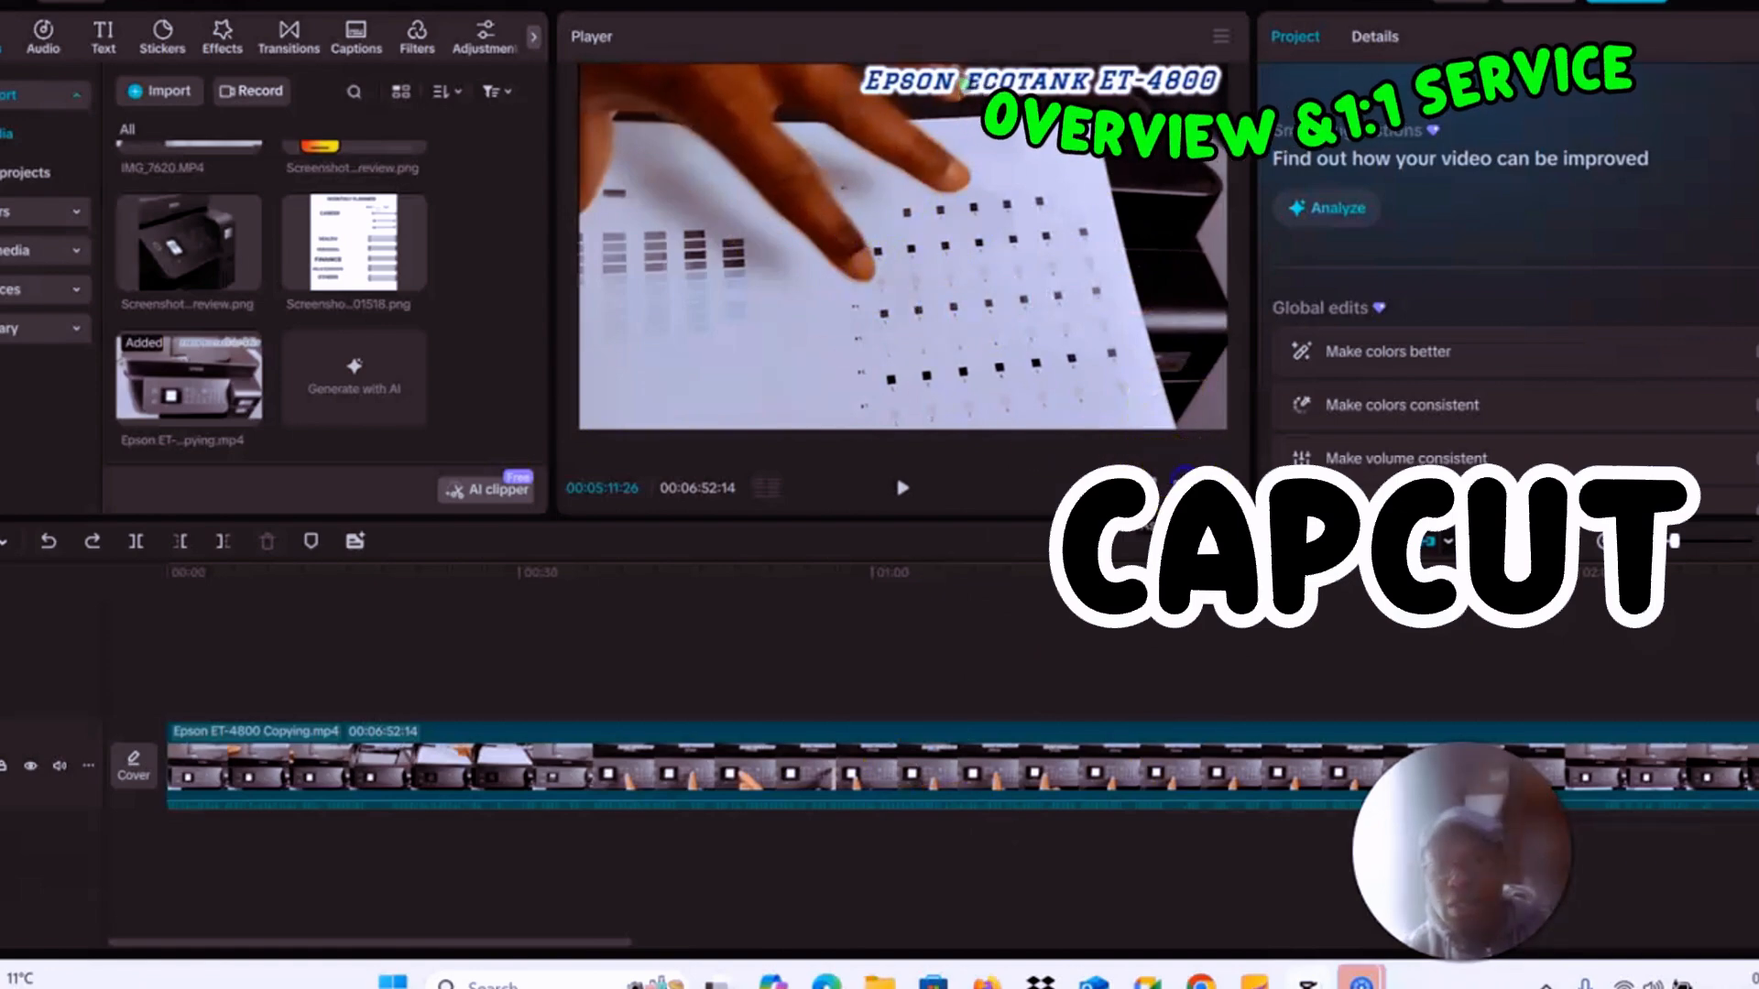
# Save the project settings with a 16:9 aspect ratio, a custom resolution with a width of 1920, and 30.00 fps
pyautogui.click(1186, 481)
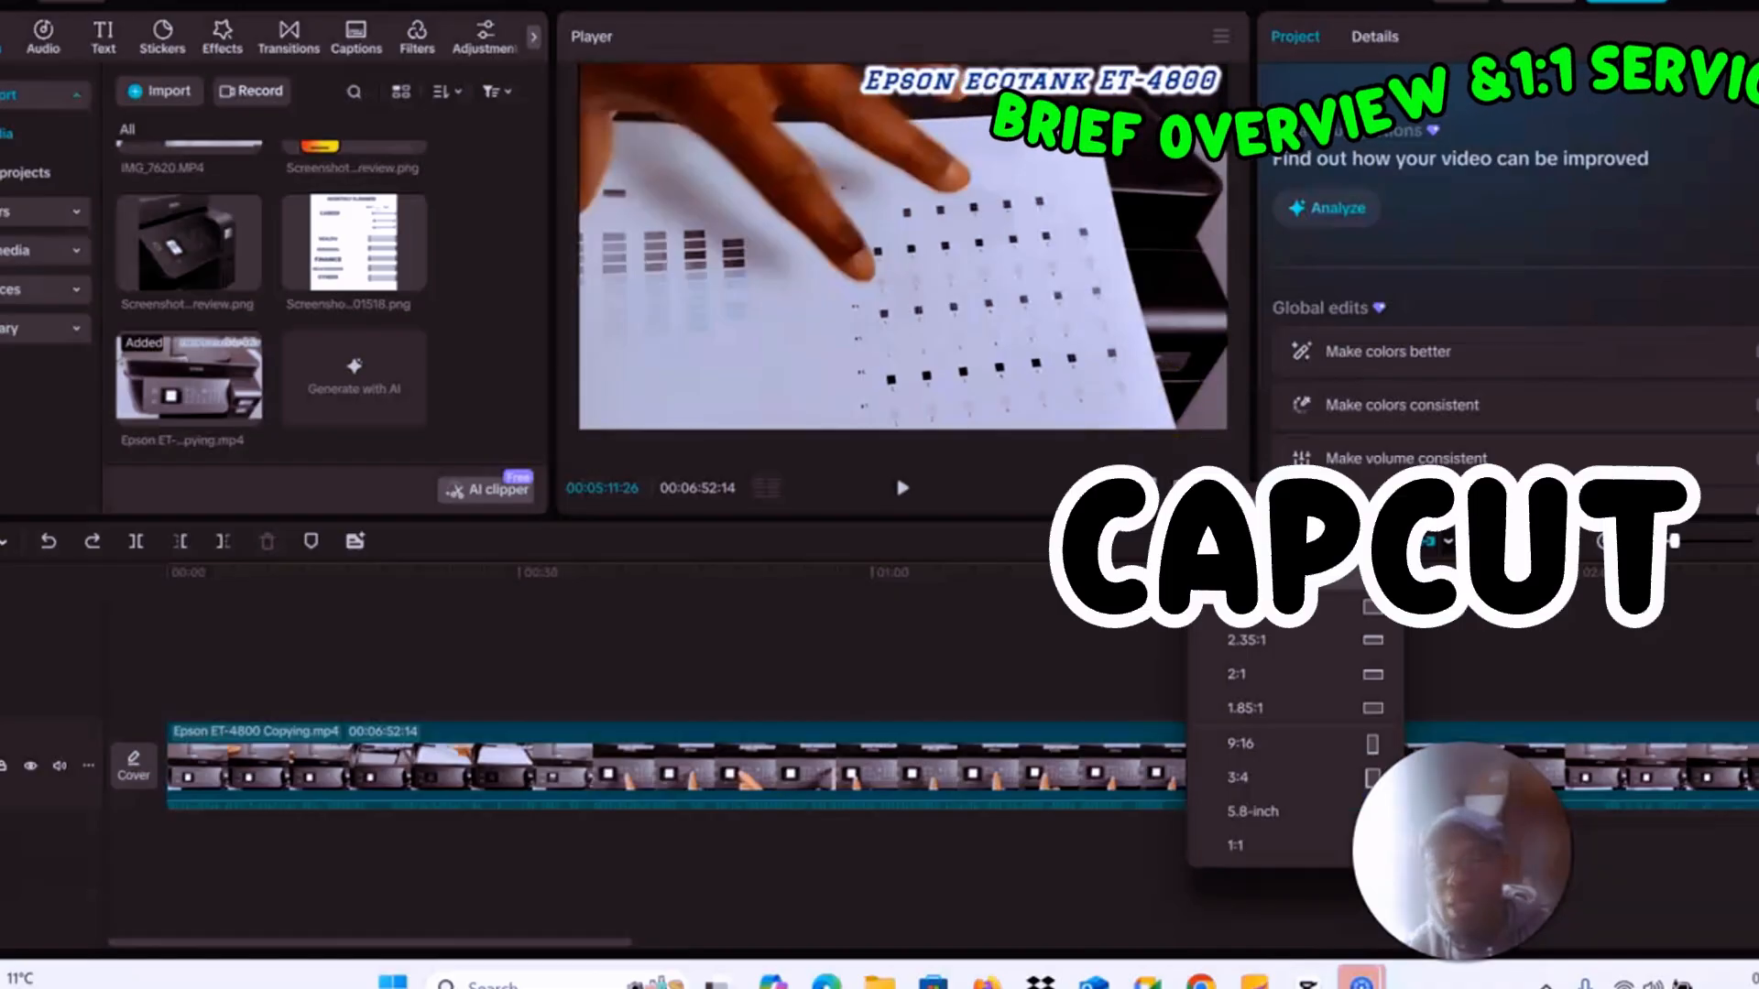
pyautogui.press('Escape')
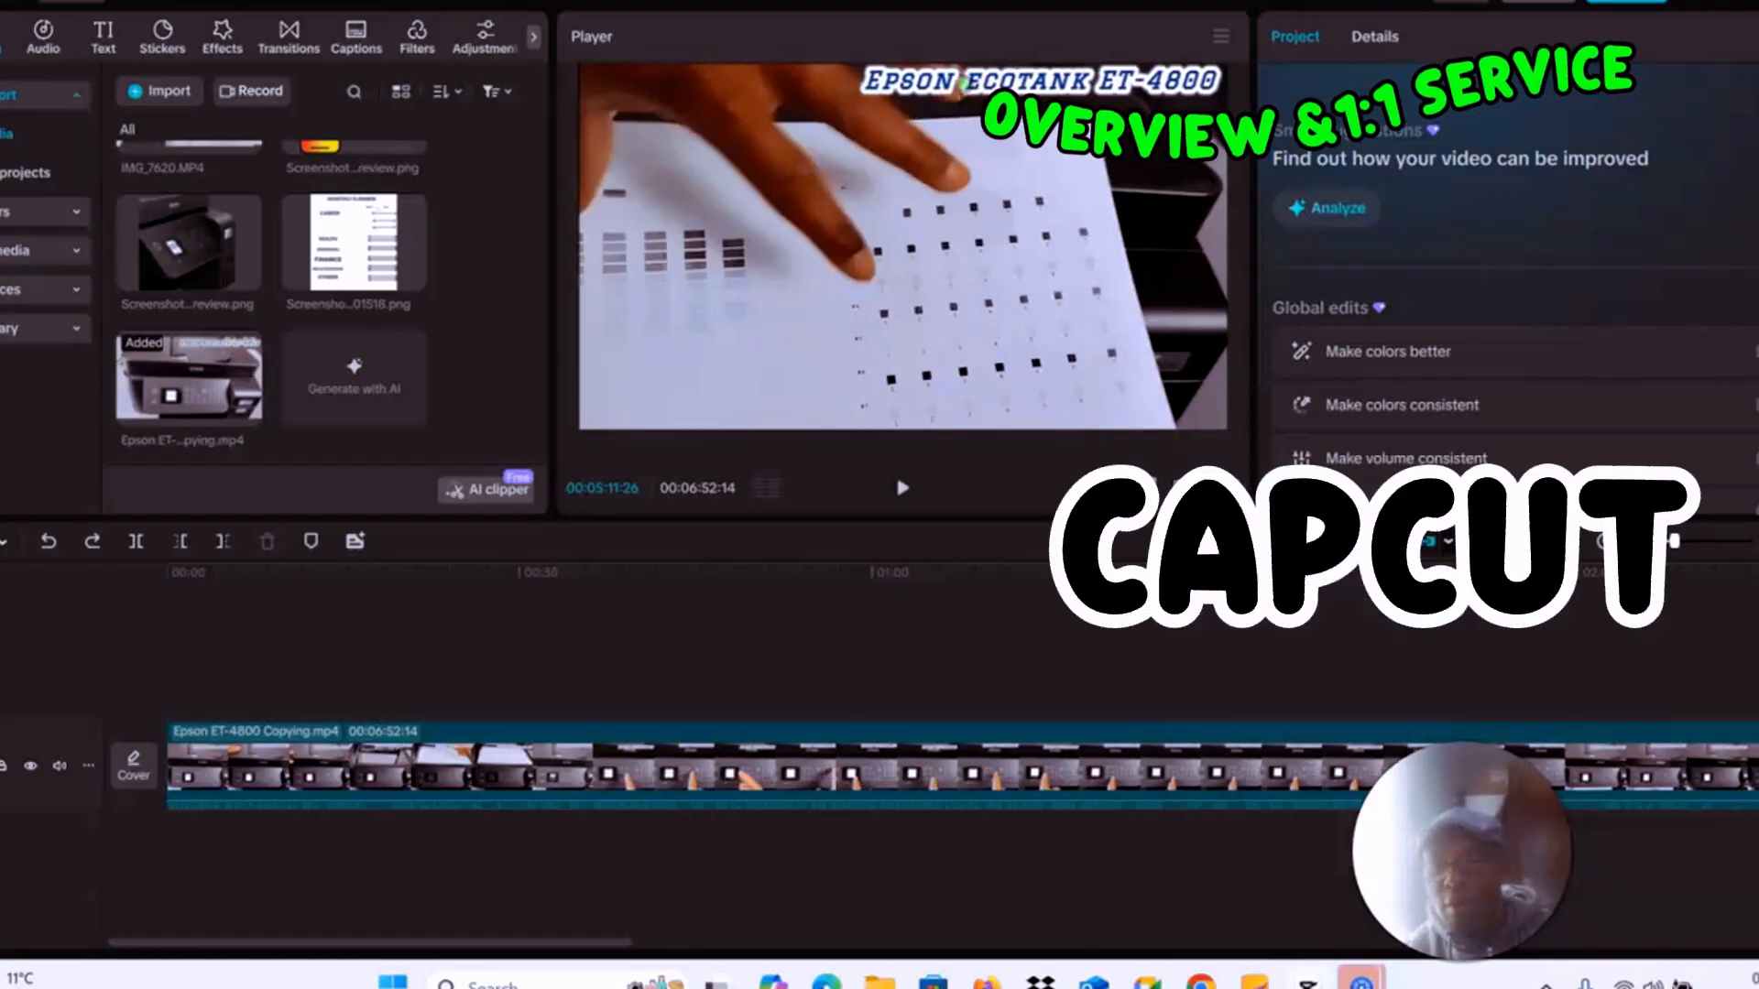
pyautogui.click(1194, 475)
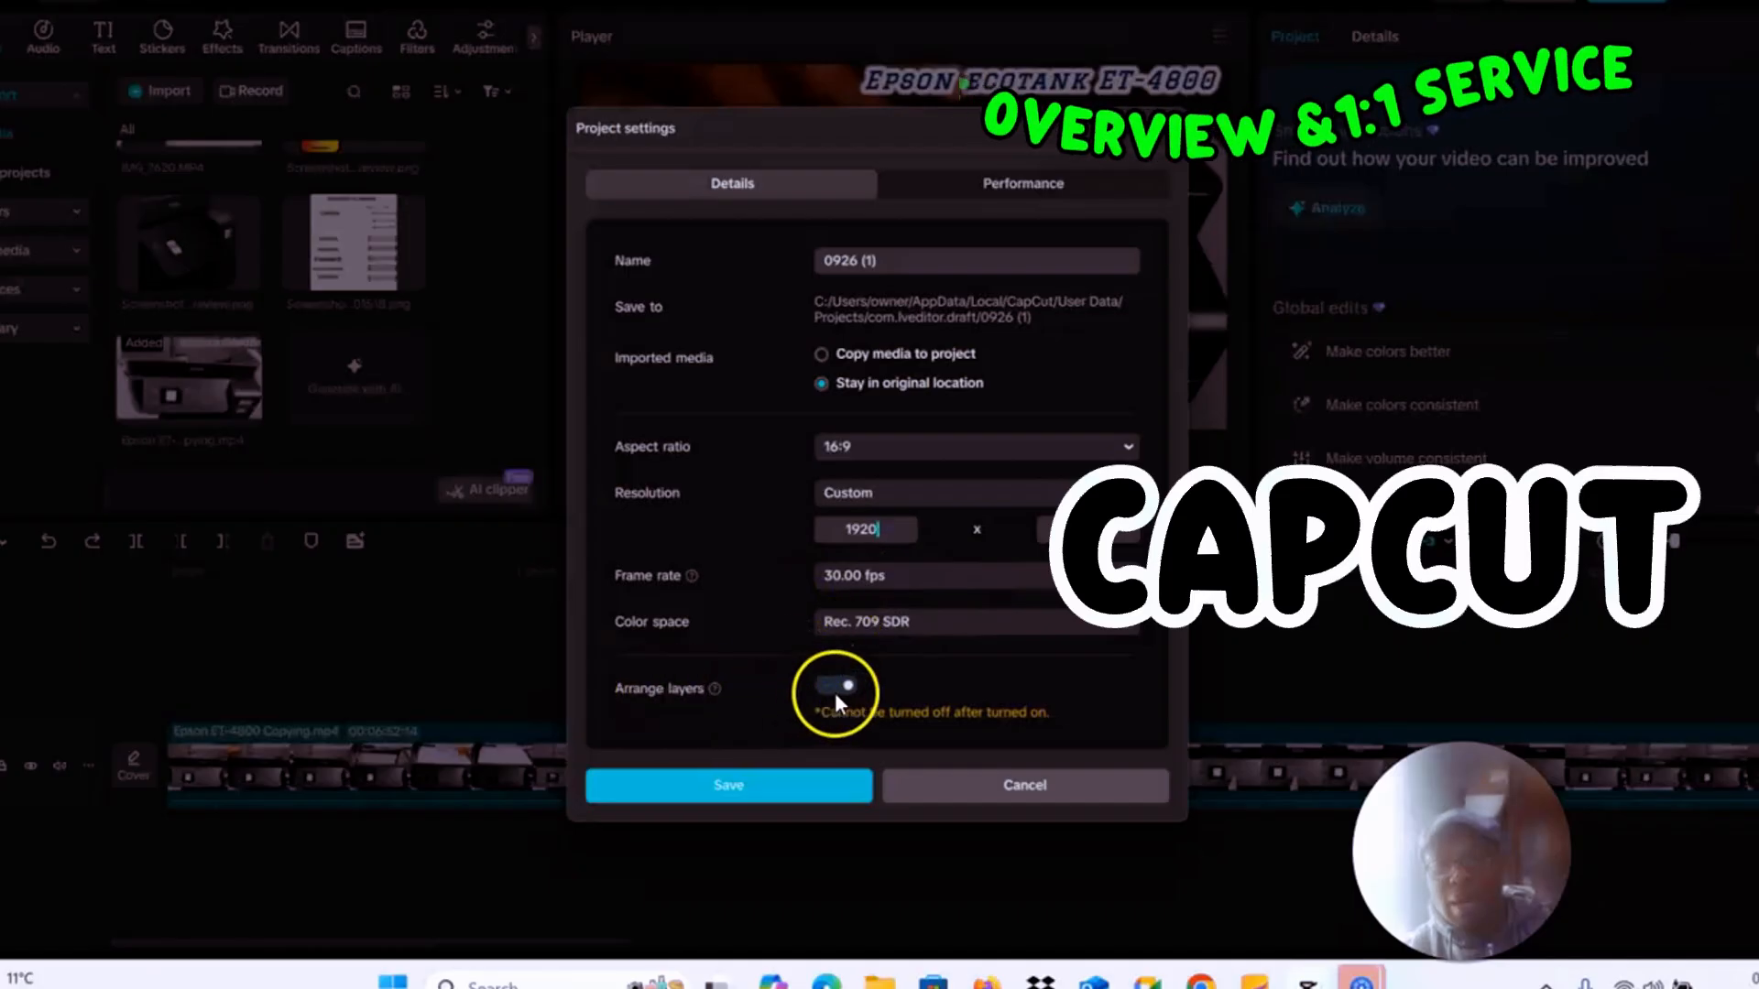
pyautogui.click(749, 785)
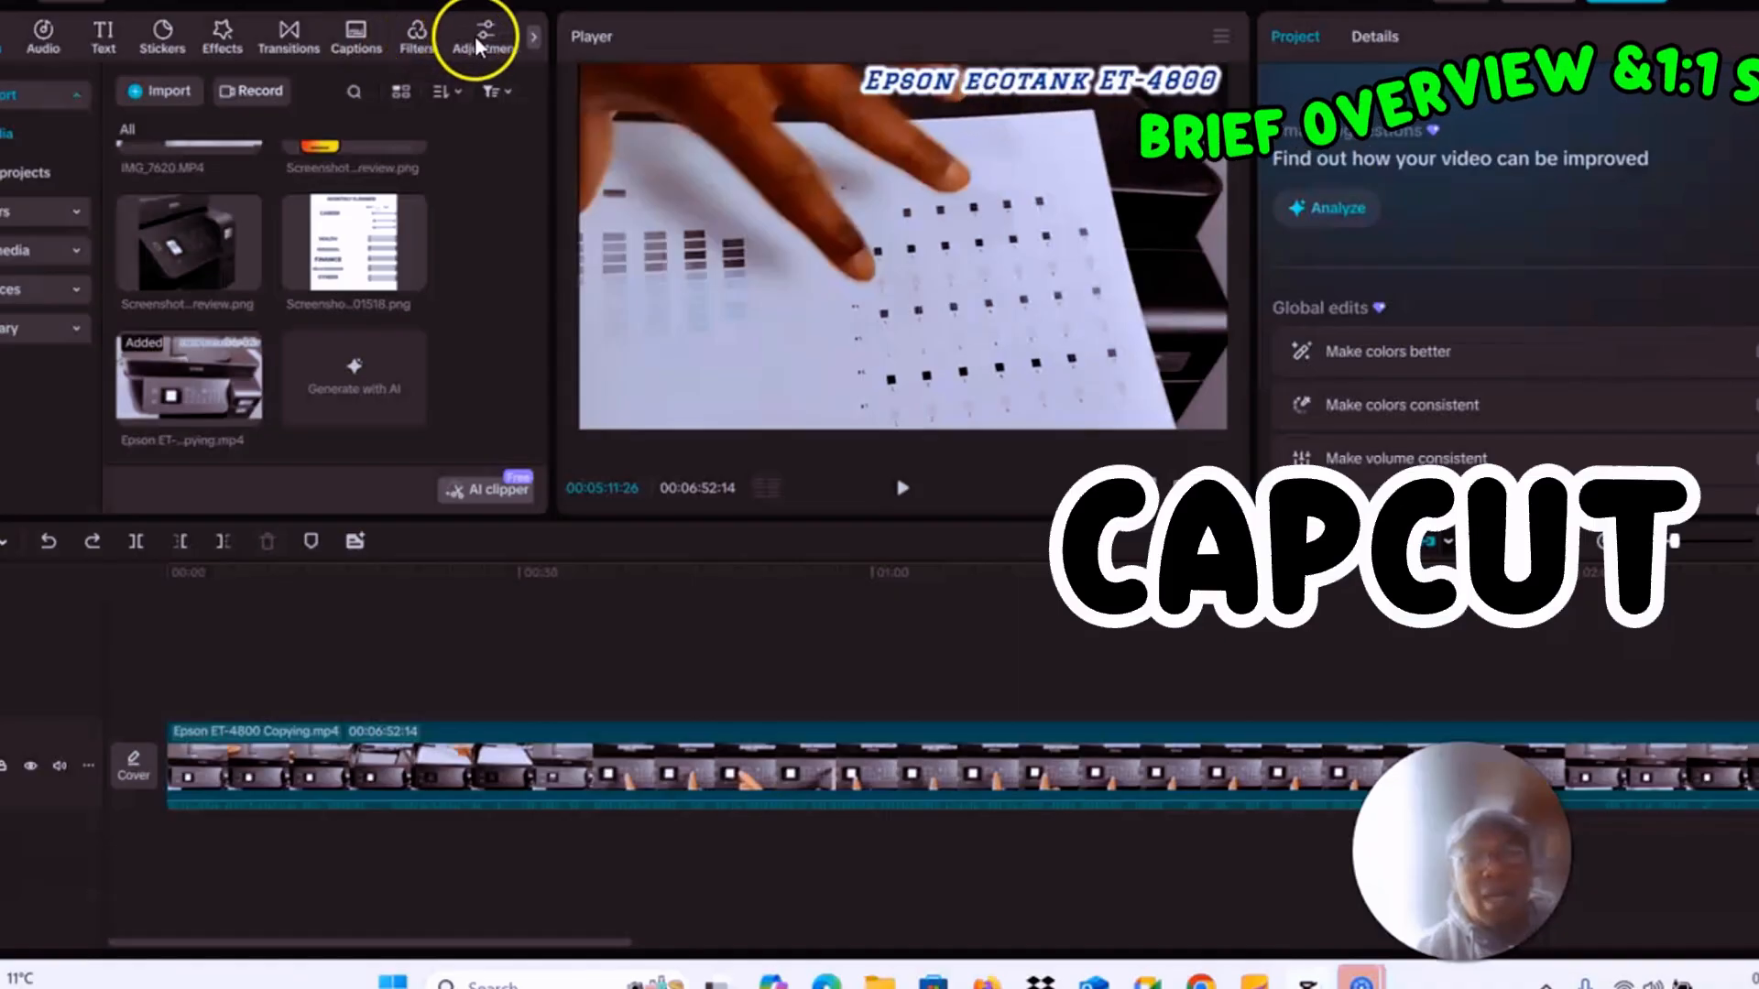
pyautogui.click(534, 36)
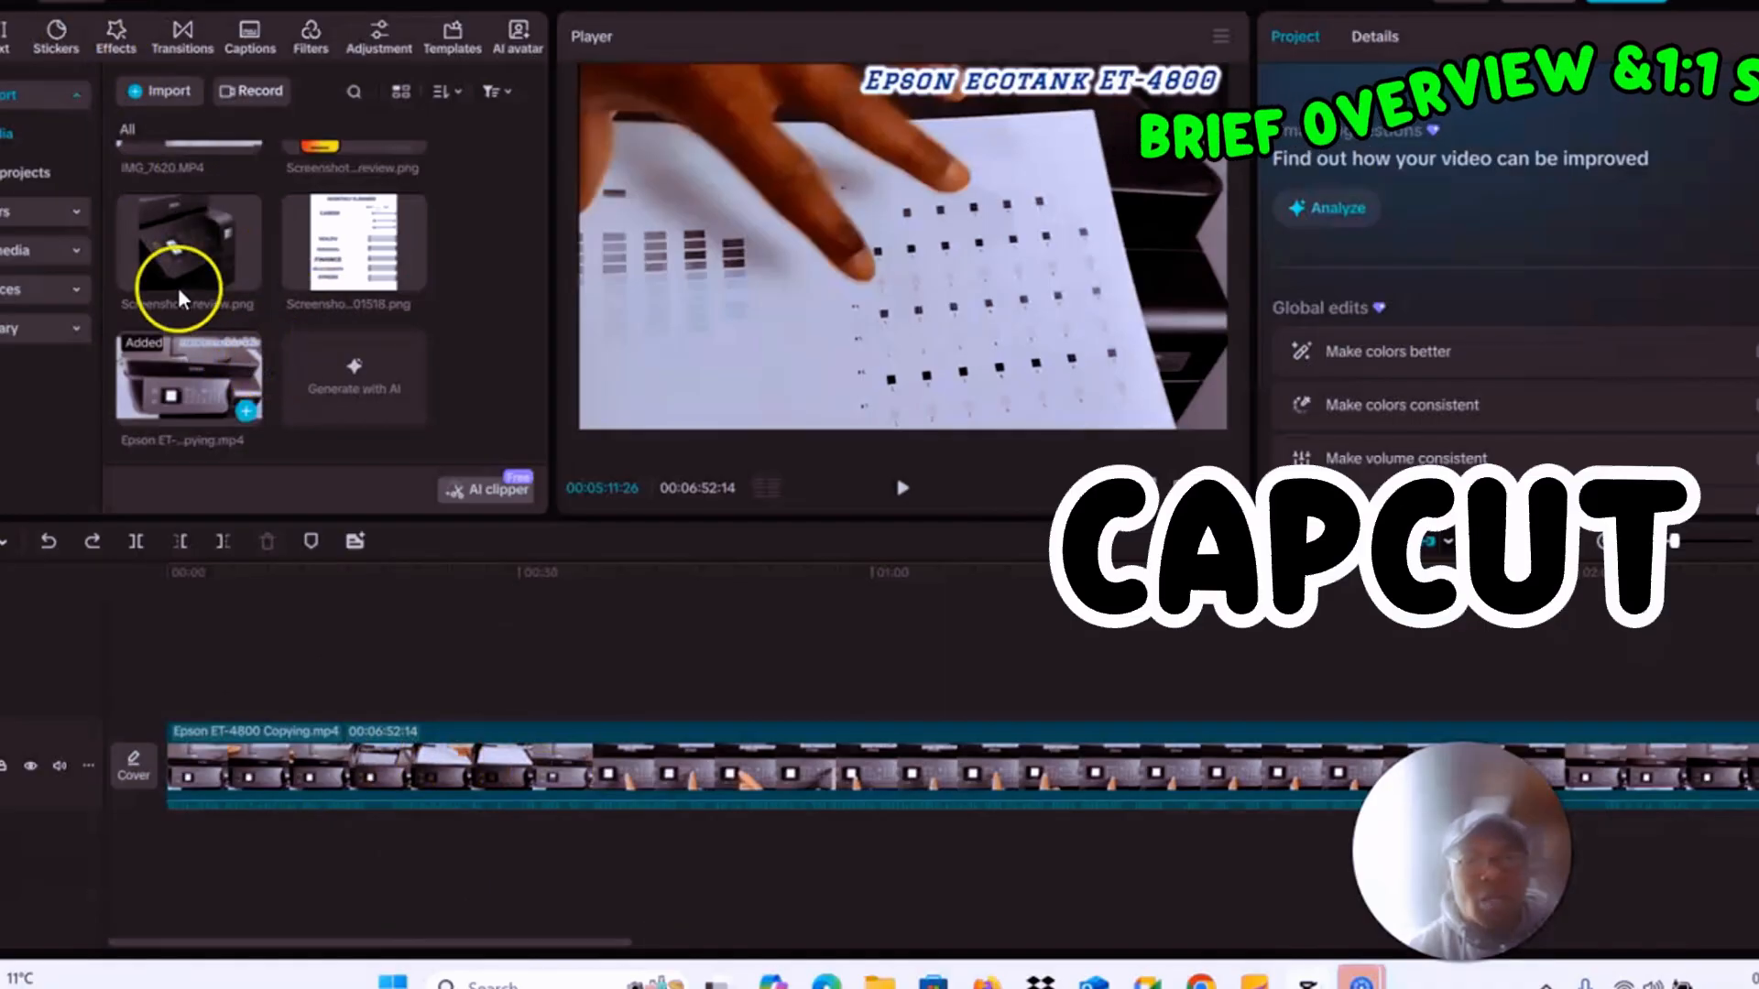
pyautogui.click(2, 38)
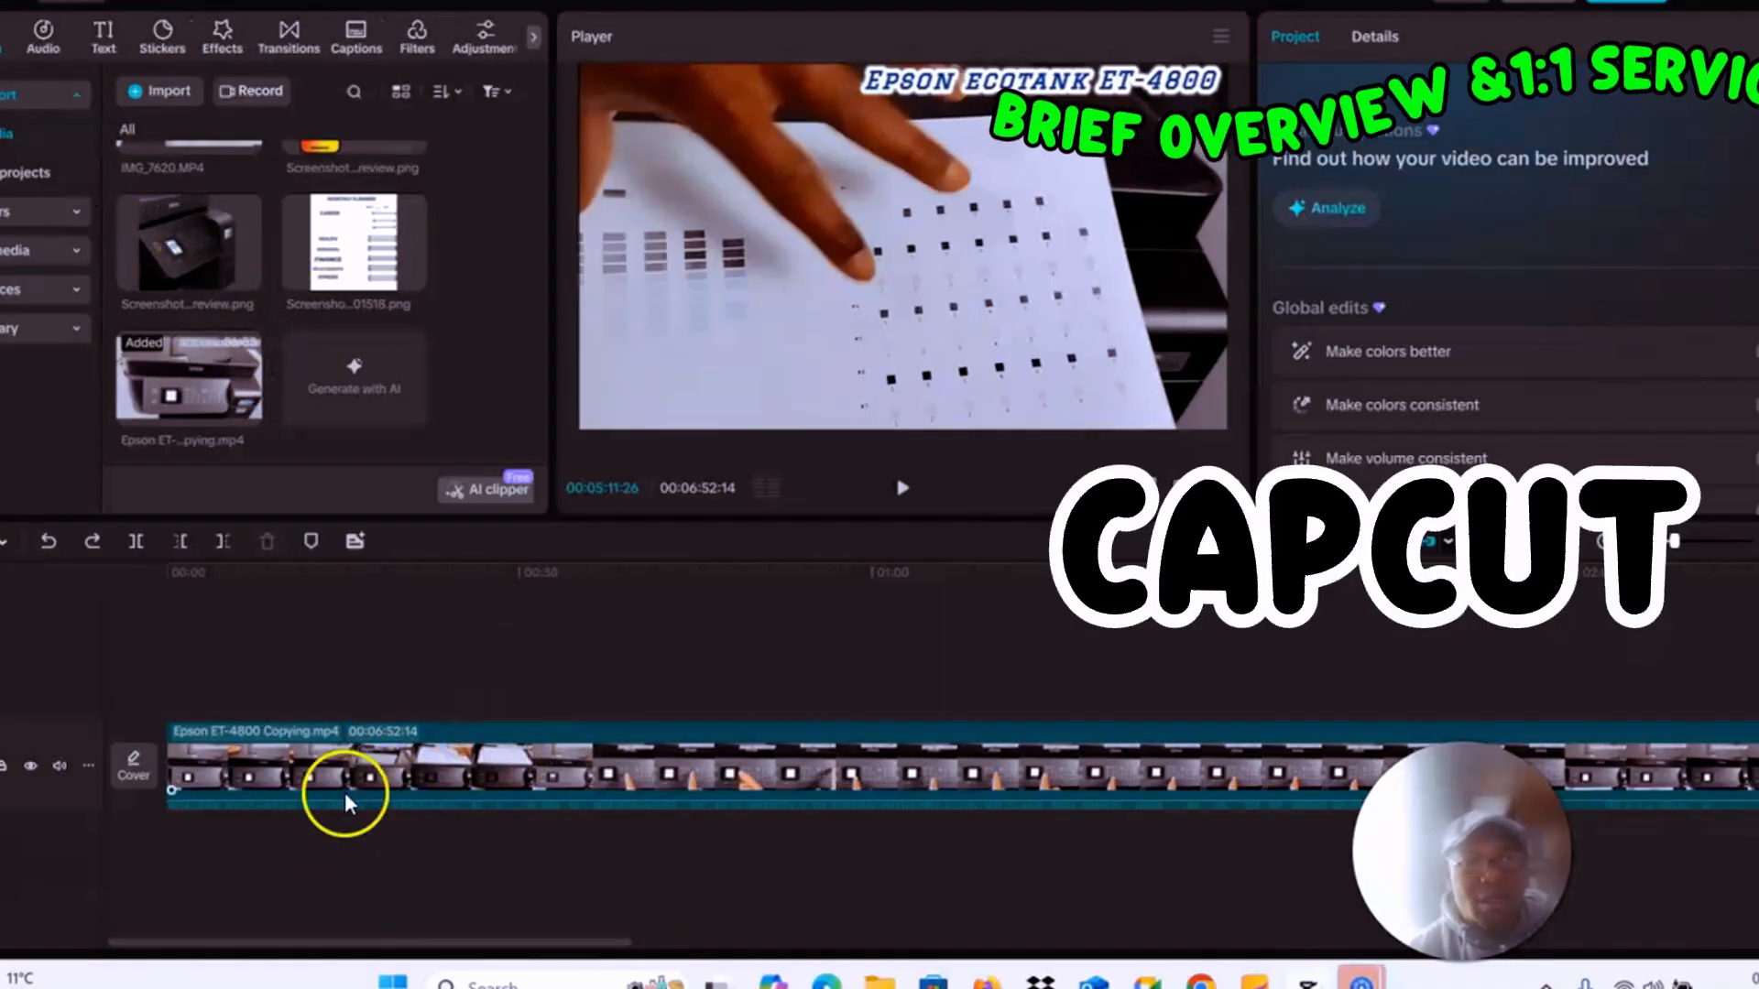
# Split the printer clip at 00:00:07:11
pyautogui.click(252, 845)
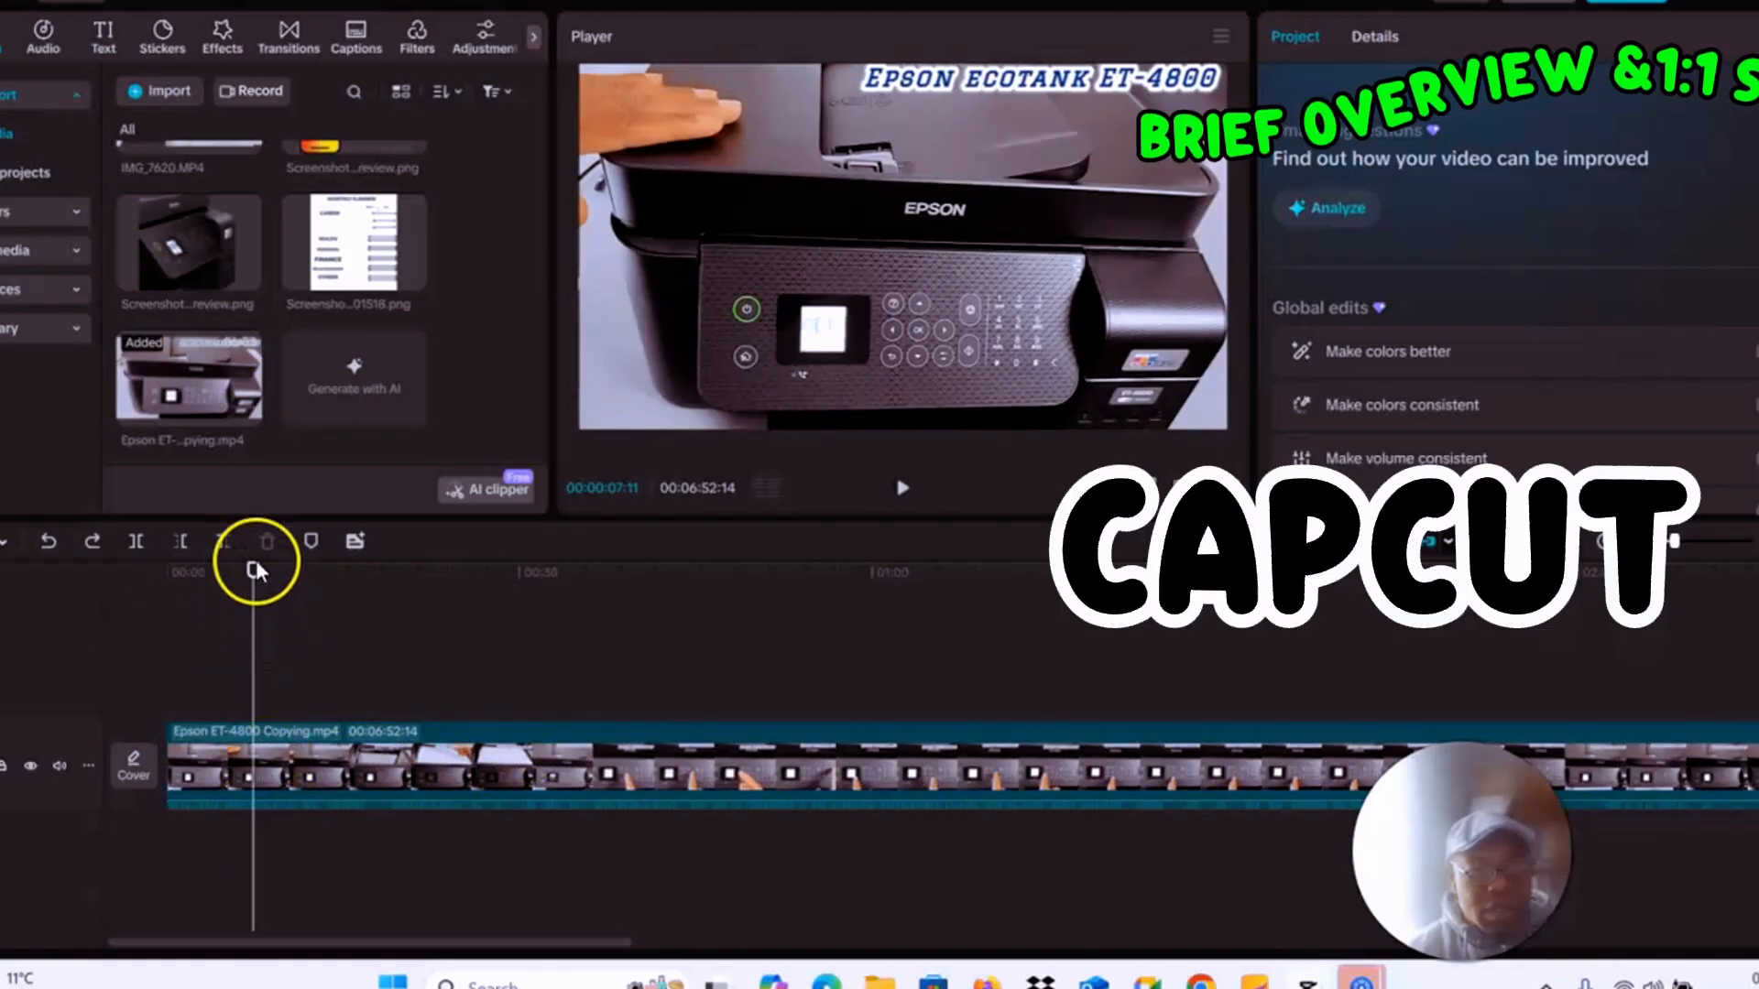
pyautogui.click(251, 734)
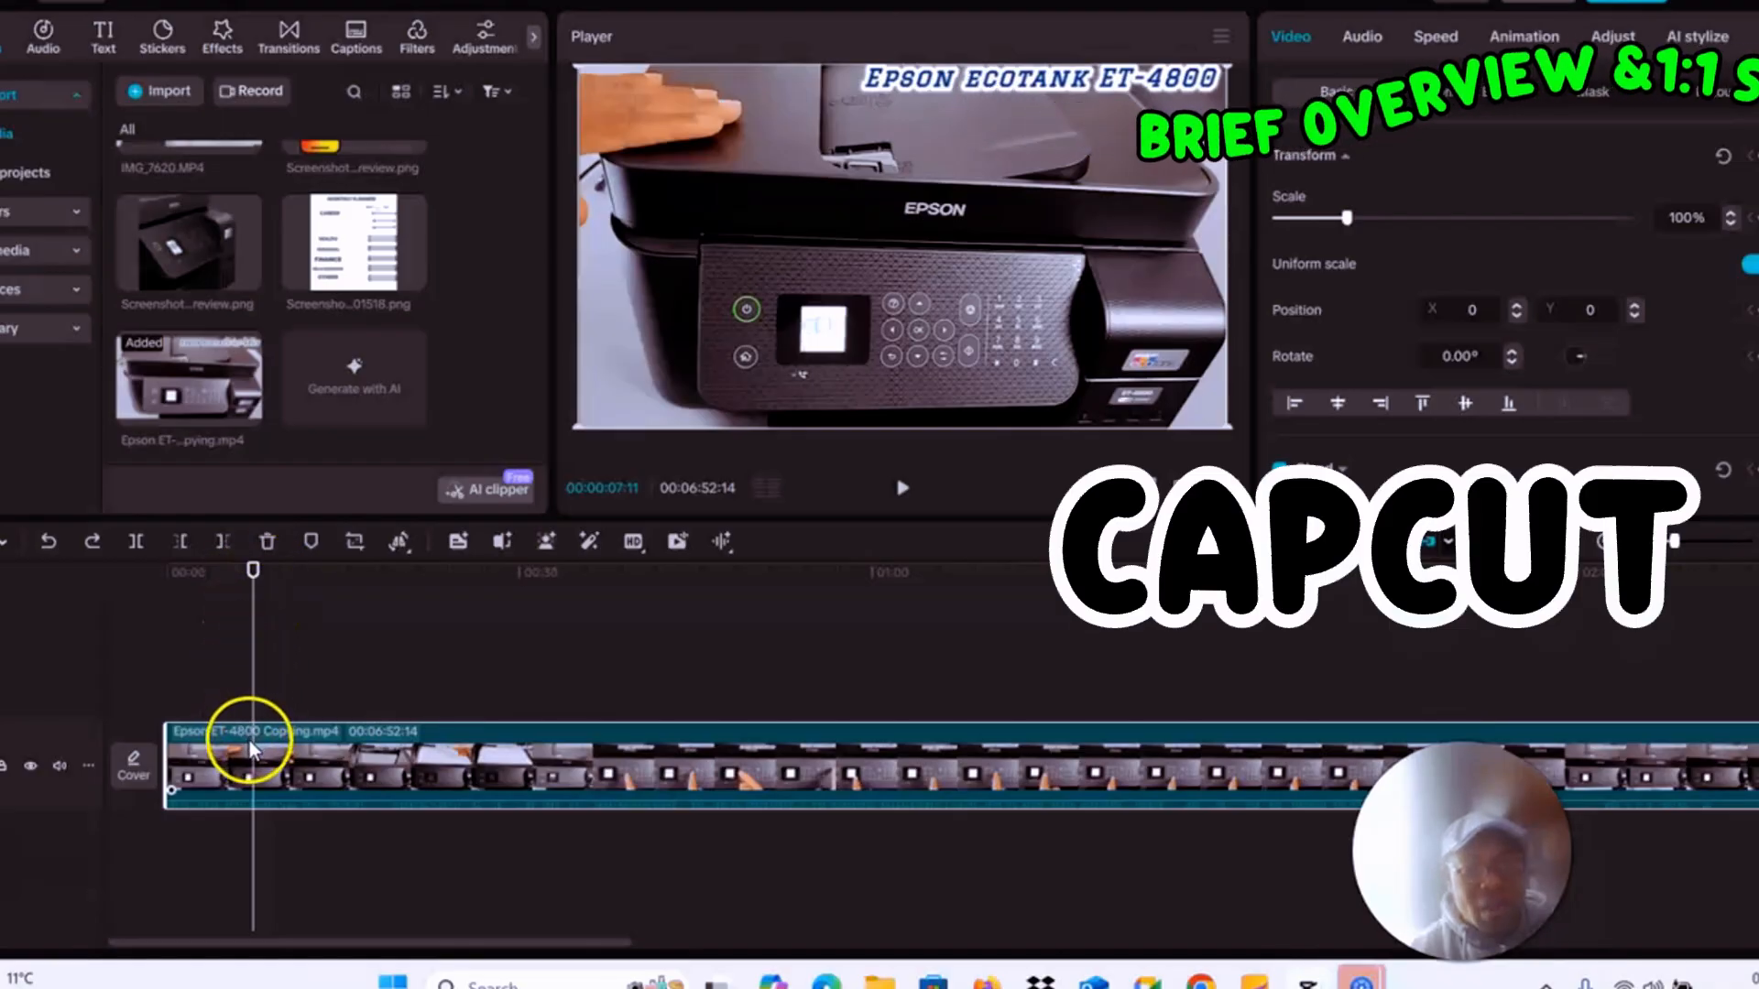
pyautogui.click(136, 541)
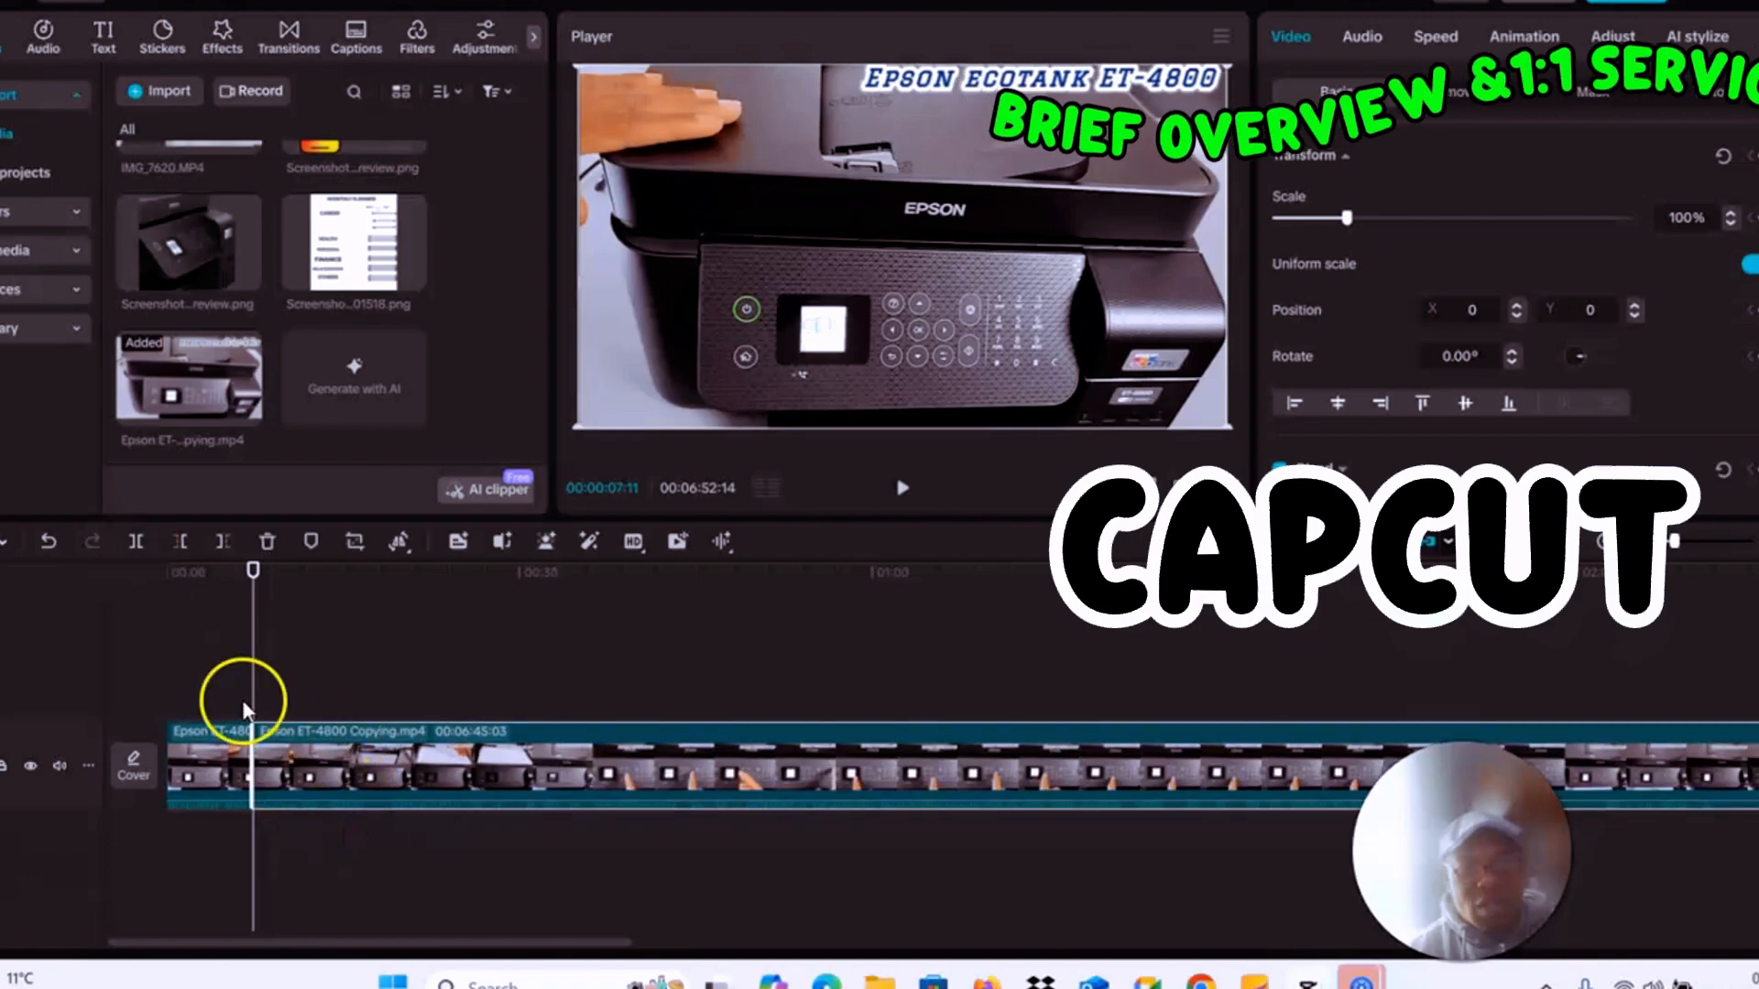
# Trim off the beginning of the second printer clip up to 00:00:12:13
pyautogui.moveTo(253, 796); pyautogui.dragTo(316, 643)
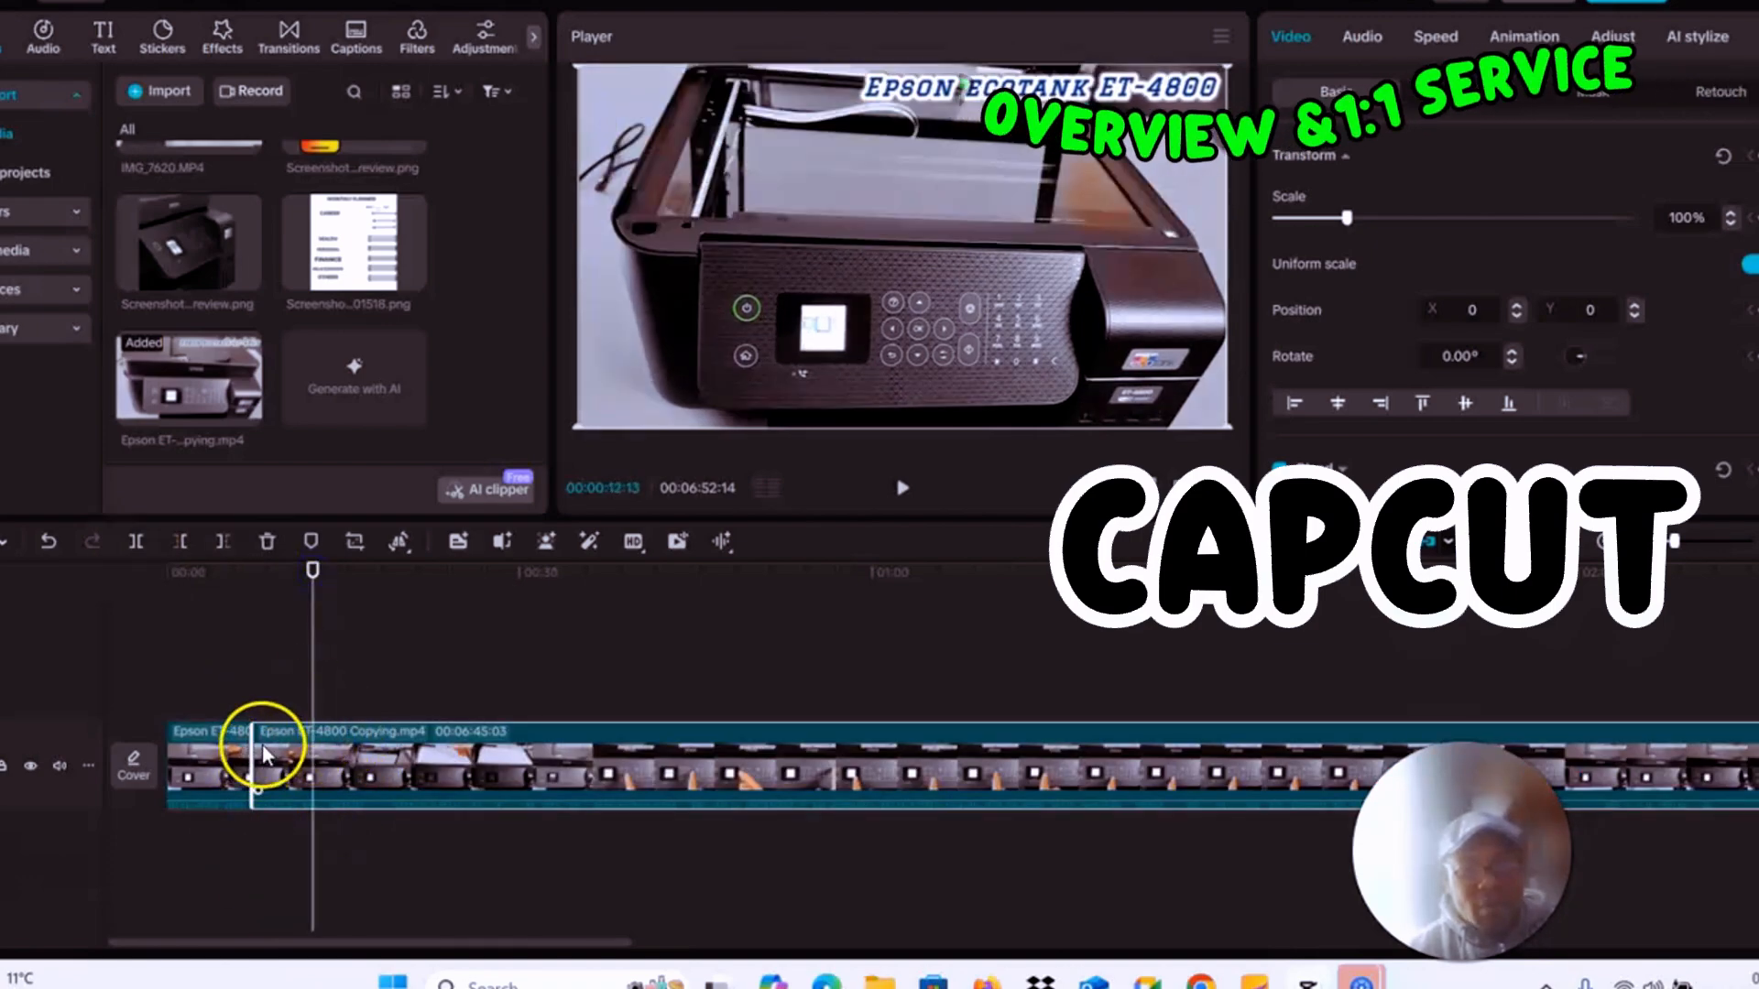
pyautogui.click(184, 544)
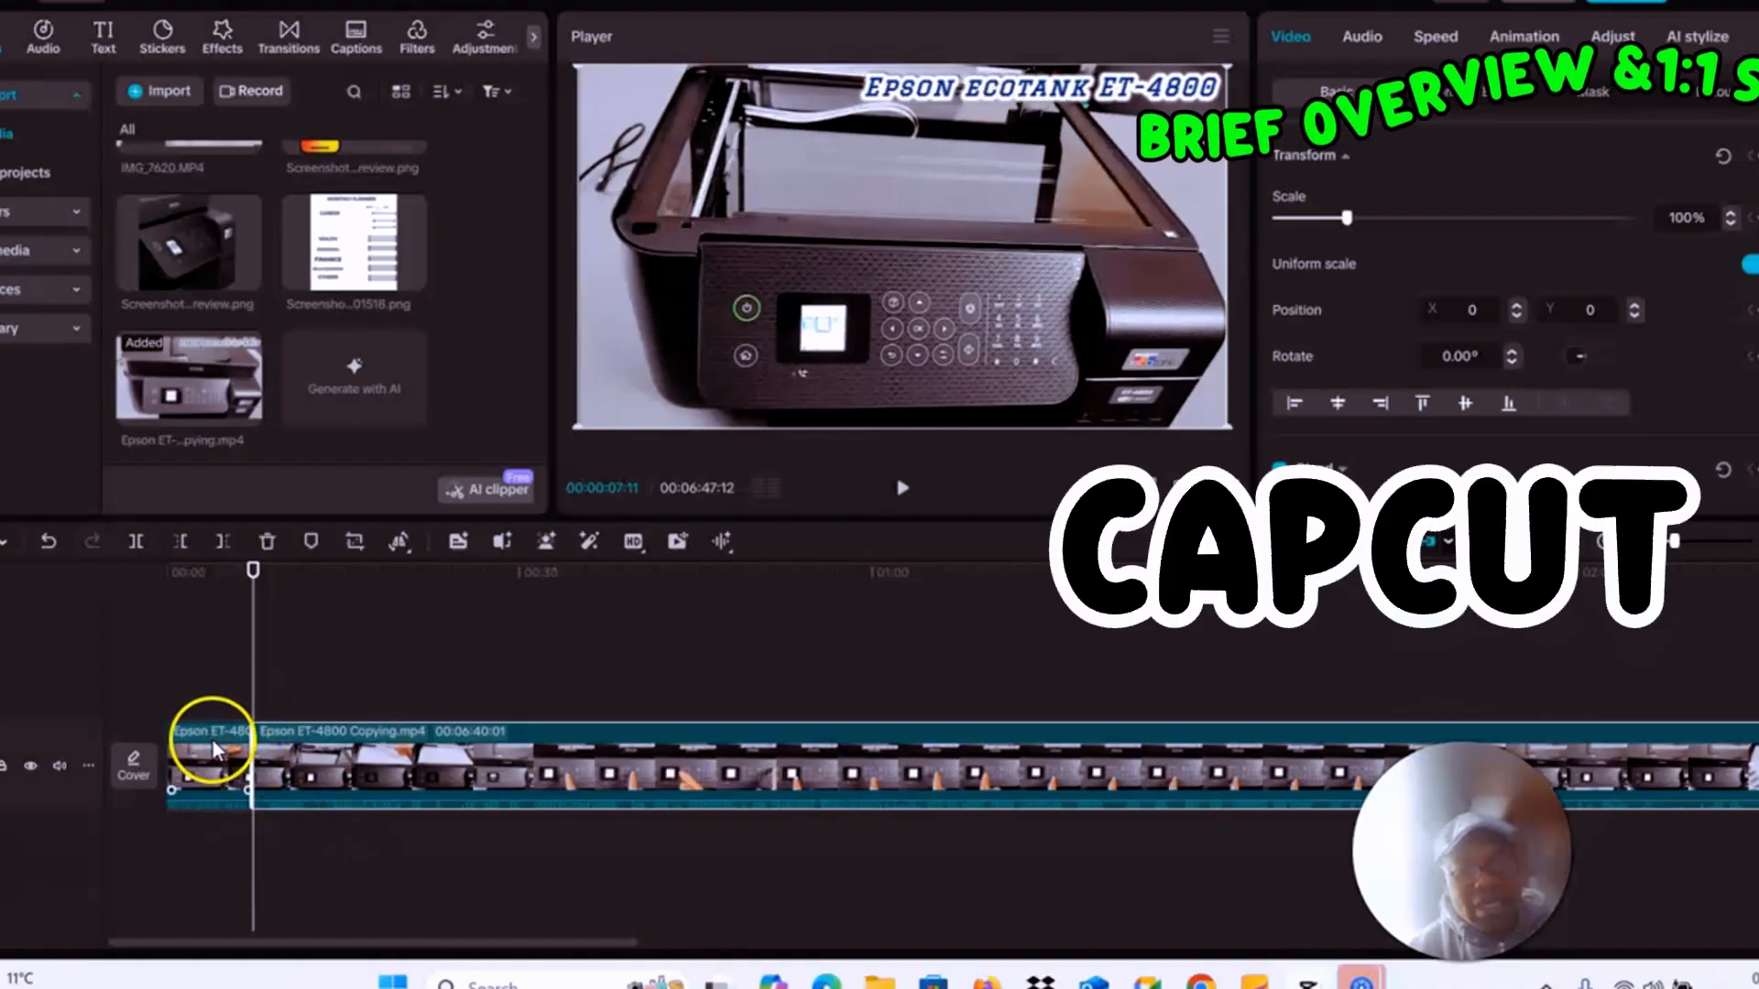
pyautogui.click(226, 741)
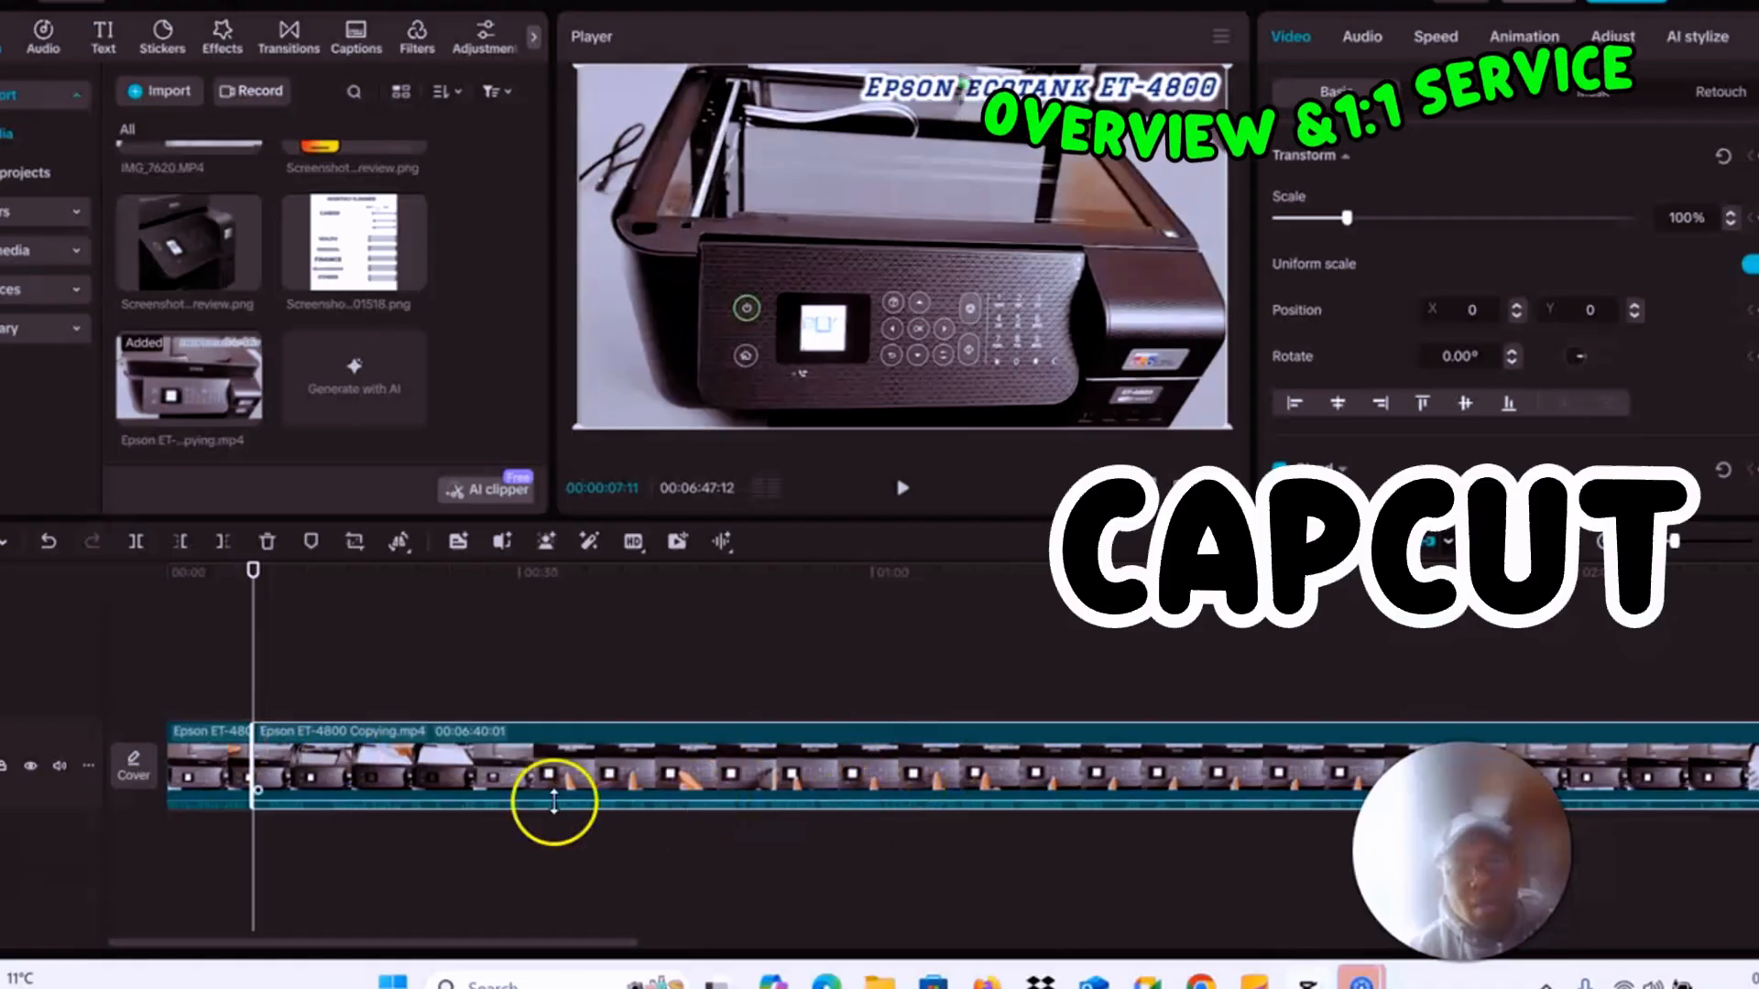
# Trim off everything in the second printer clip after 00:00:24:12
pyautogui.click(452, 833)
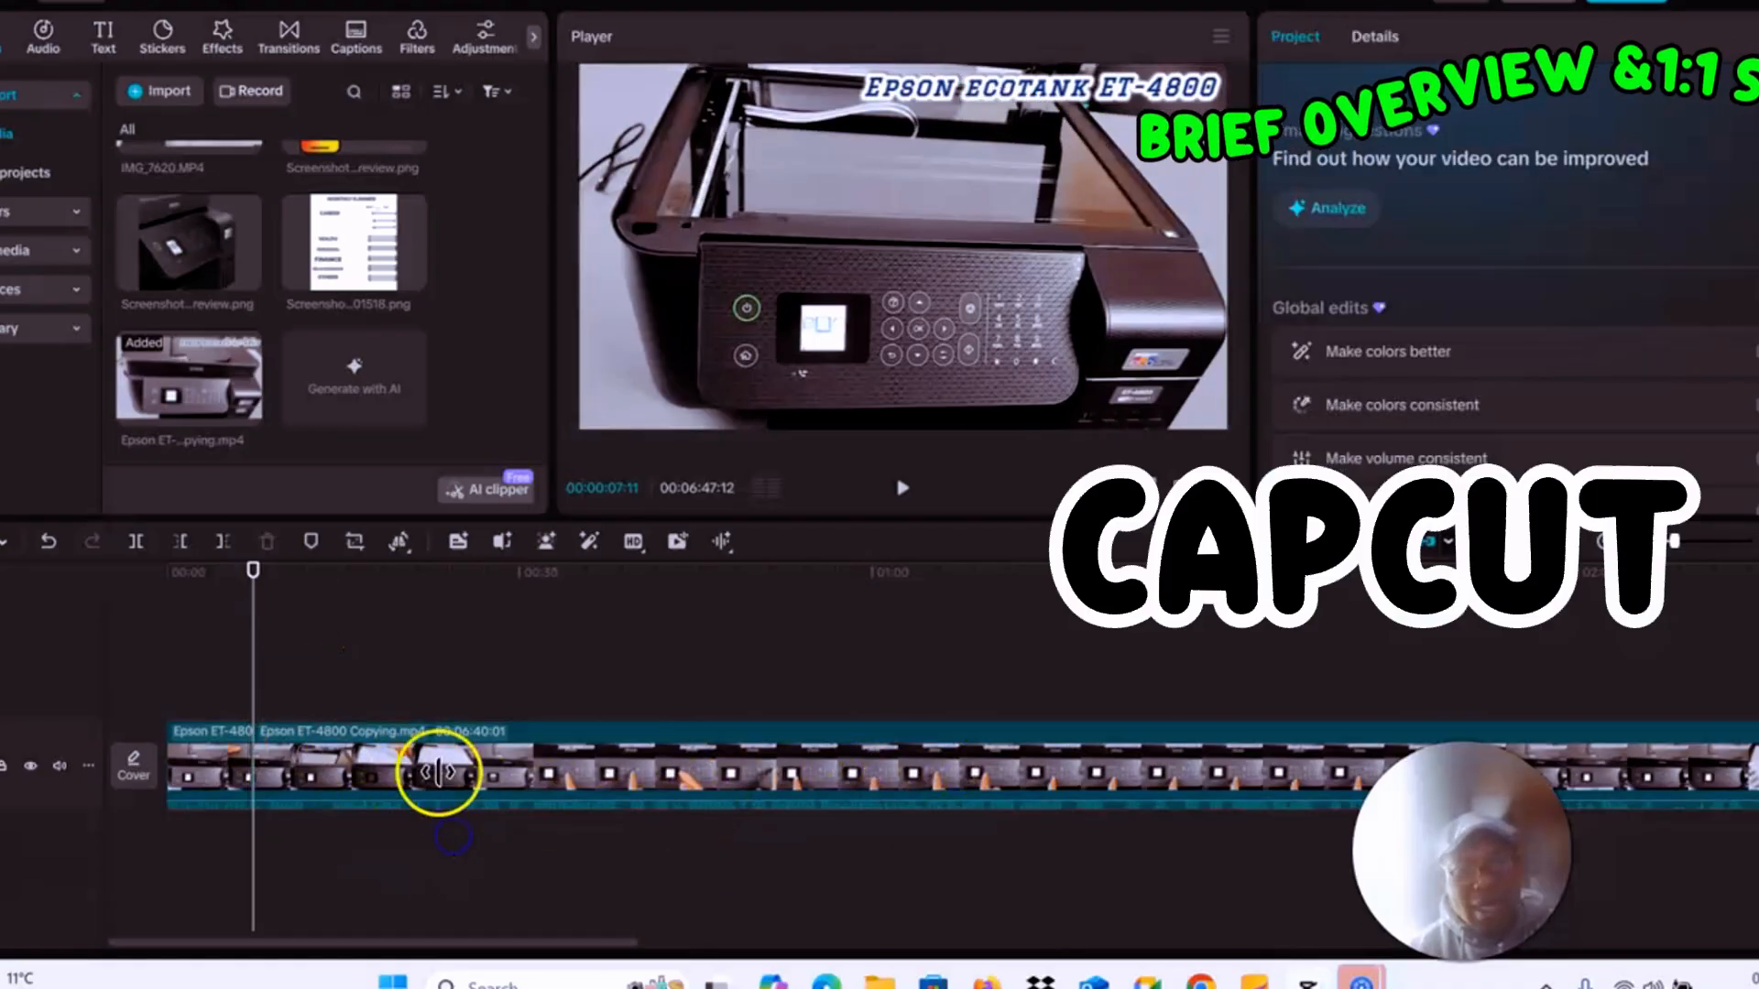
pyautogui.click(447, 744)
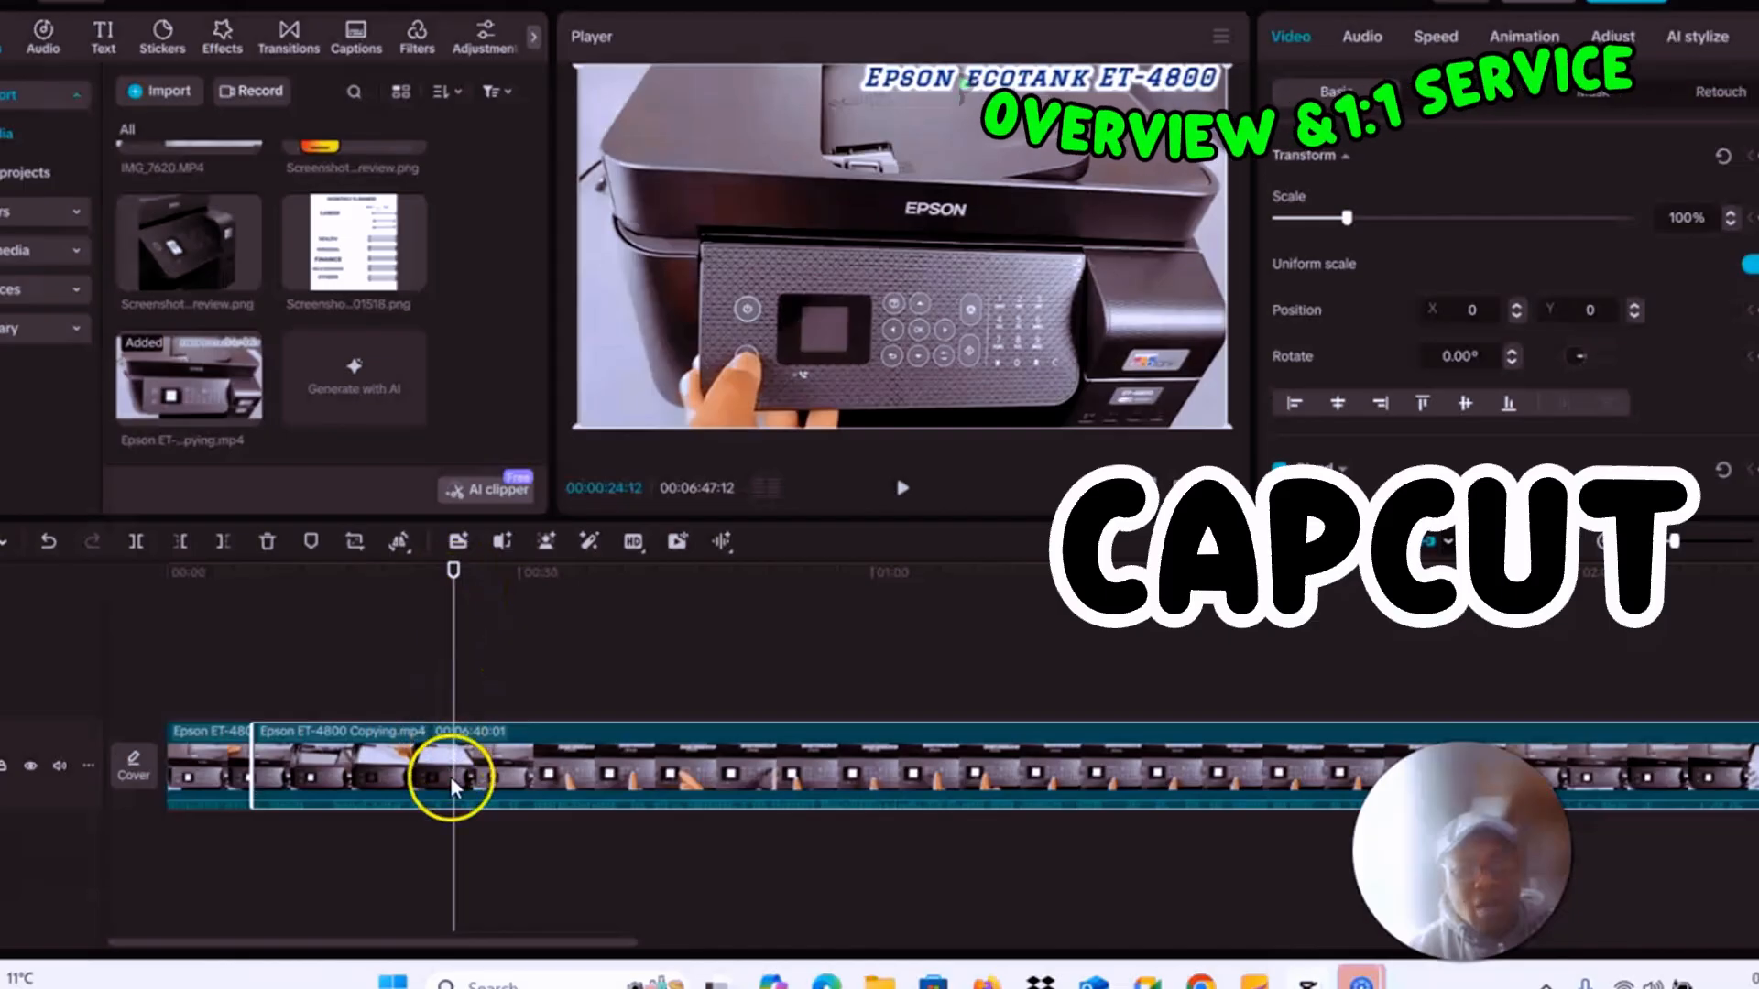
pyautogui.click(220, 541)
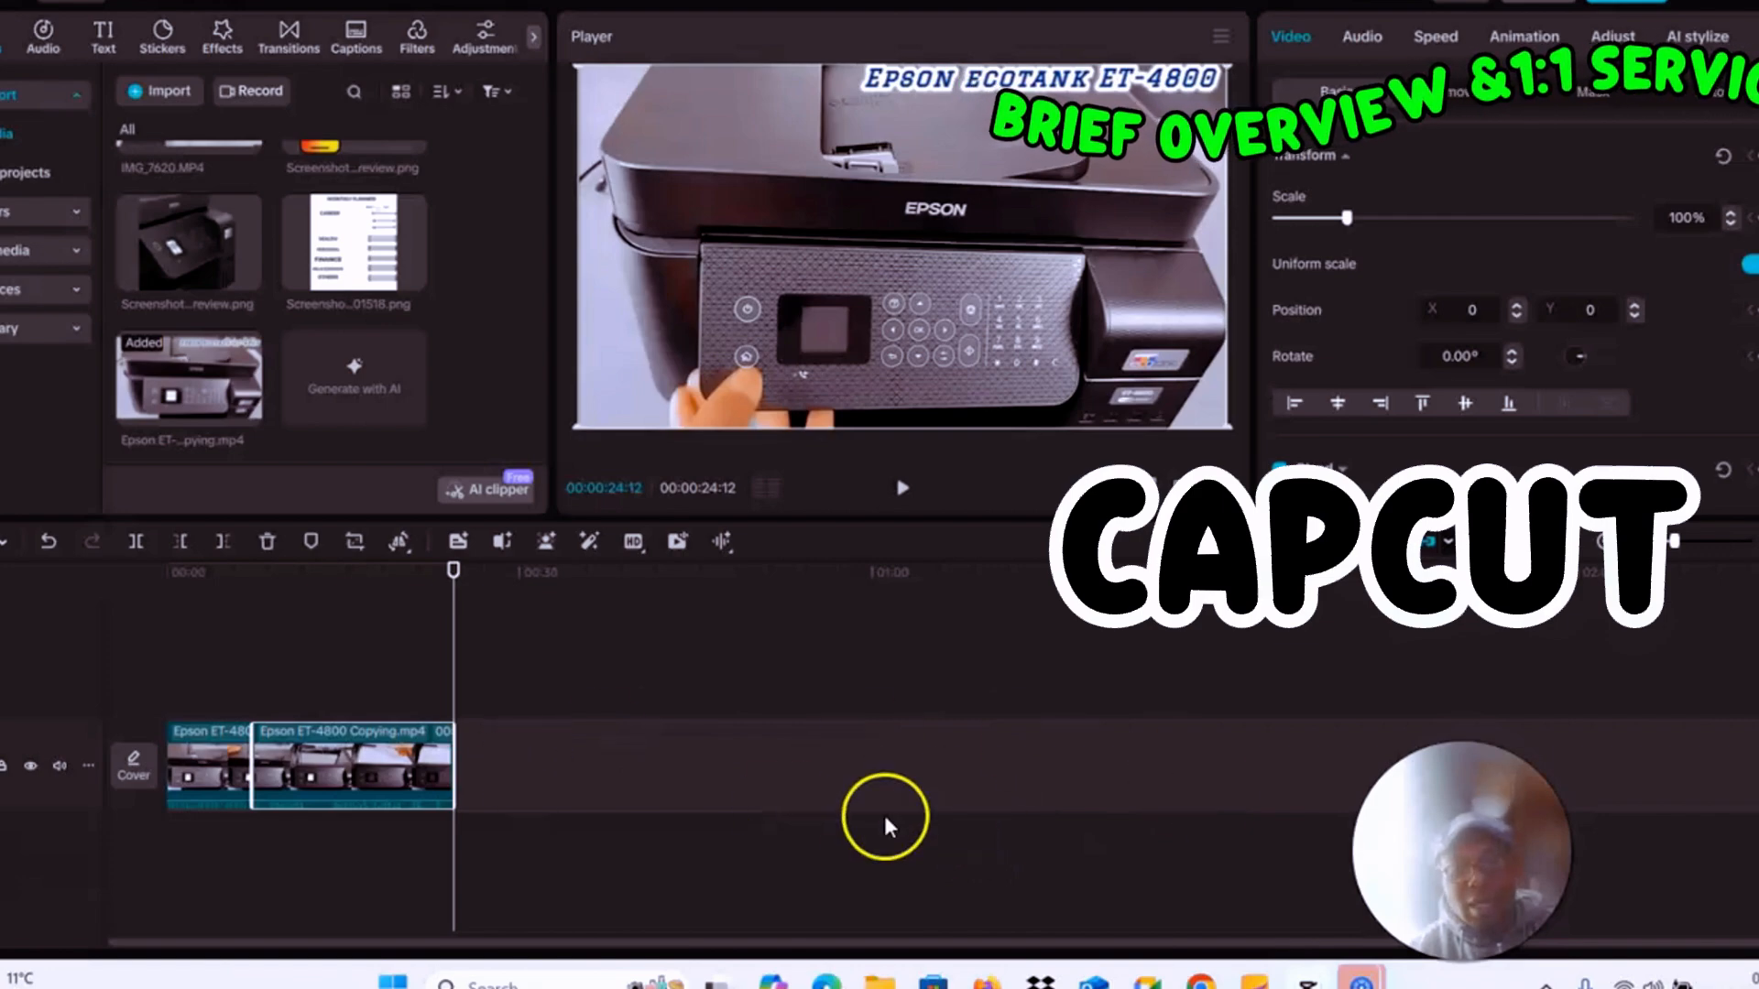
# Undo both trims of the second clip and the split of the printer clip
pyautogui.click(46, 541)
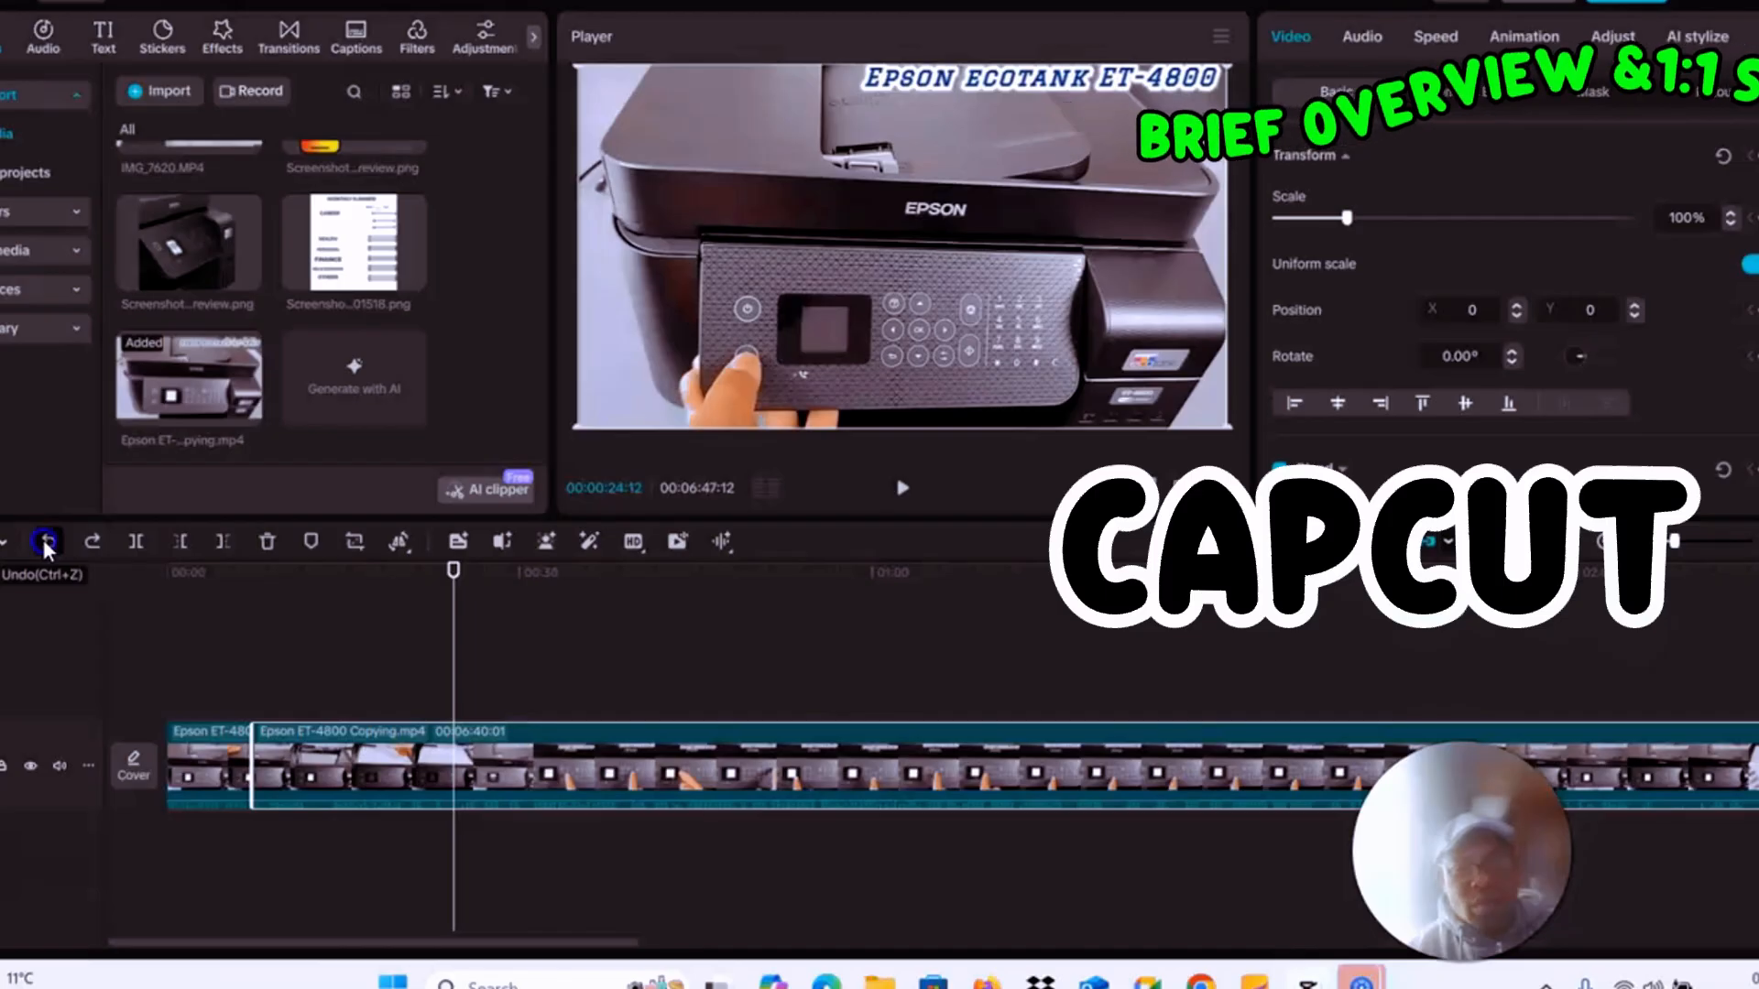
pyautogui.click(42, 540)
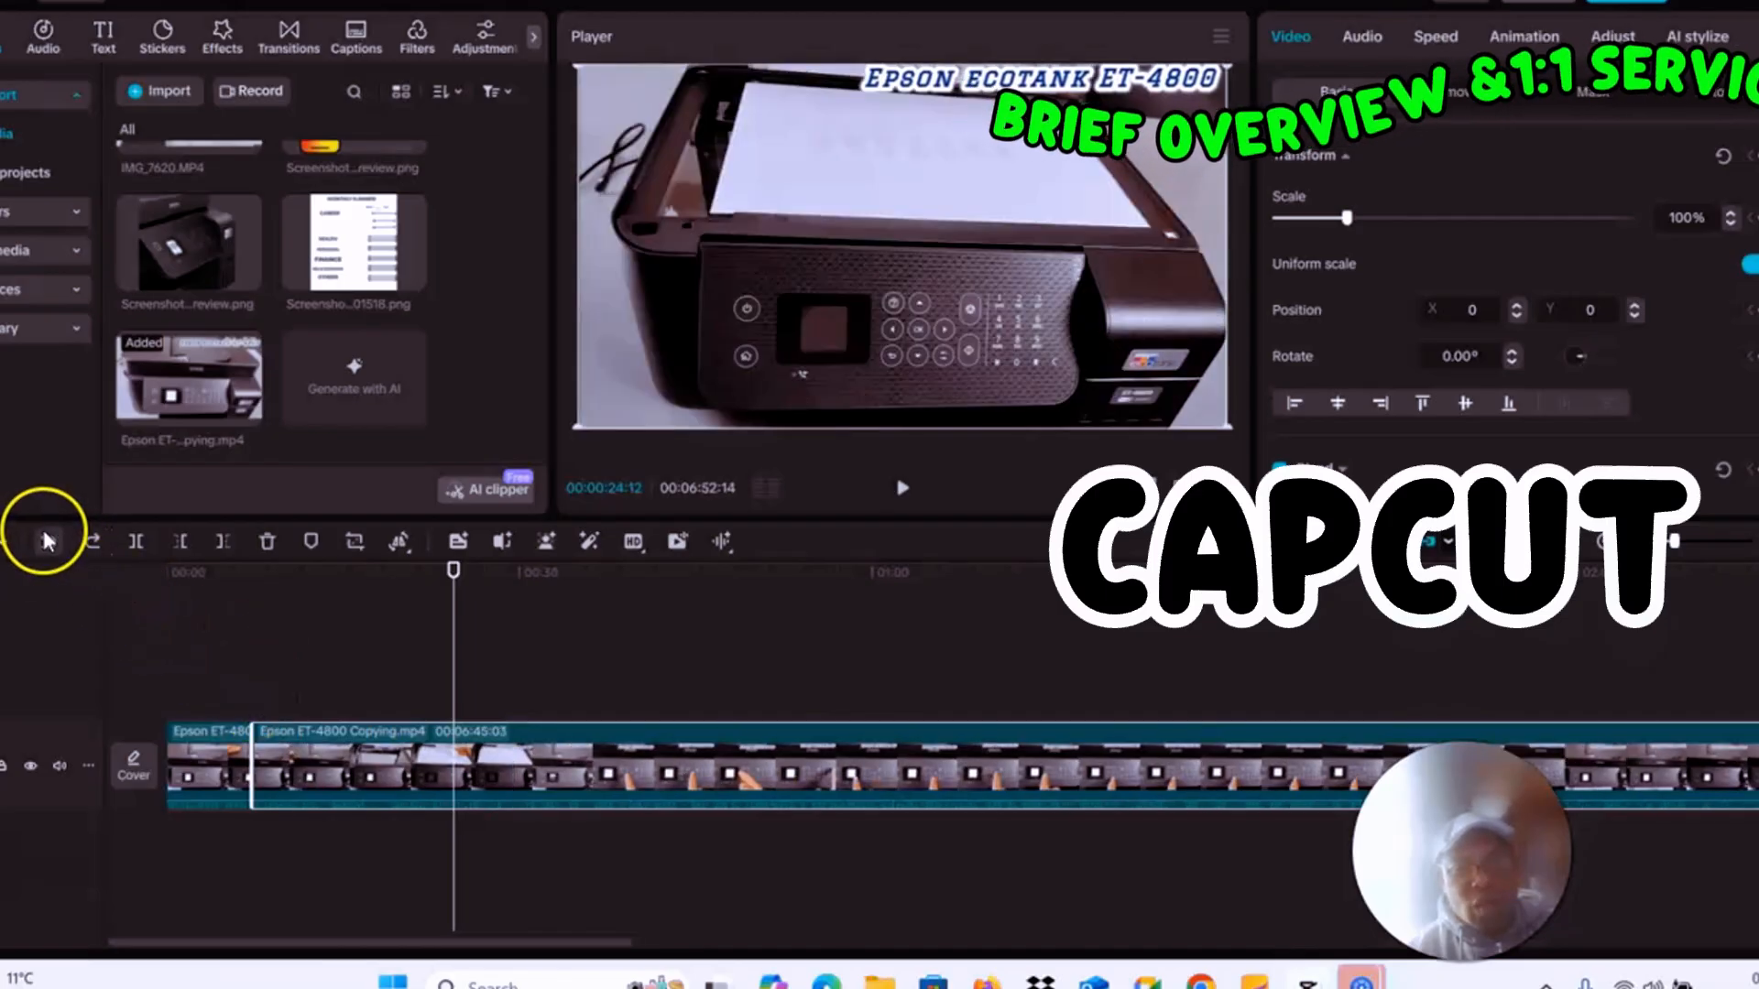
pyautogui.click(46, 541)
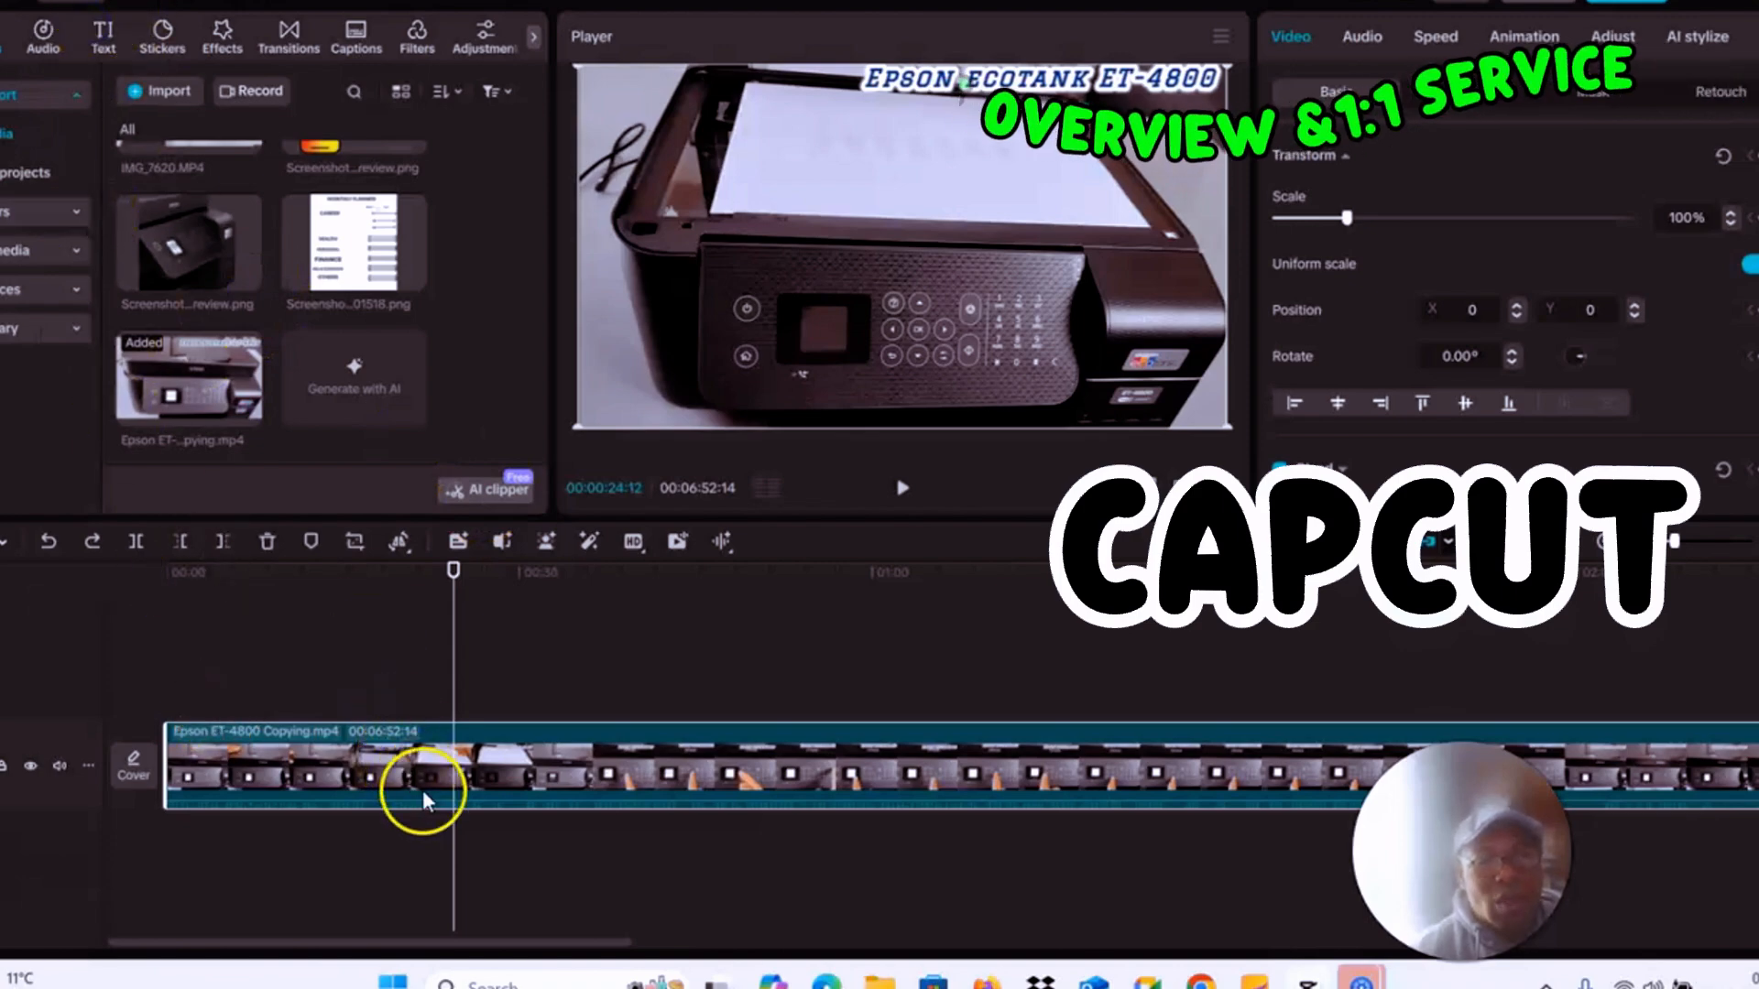
# Add the trending DREAM text template on a track above the printer clip at about 00:00:24:12
pyautogui.click(104, 40)
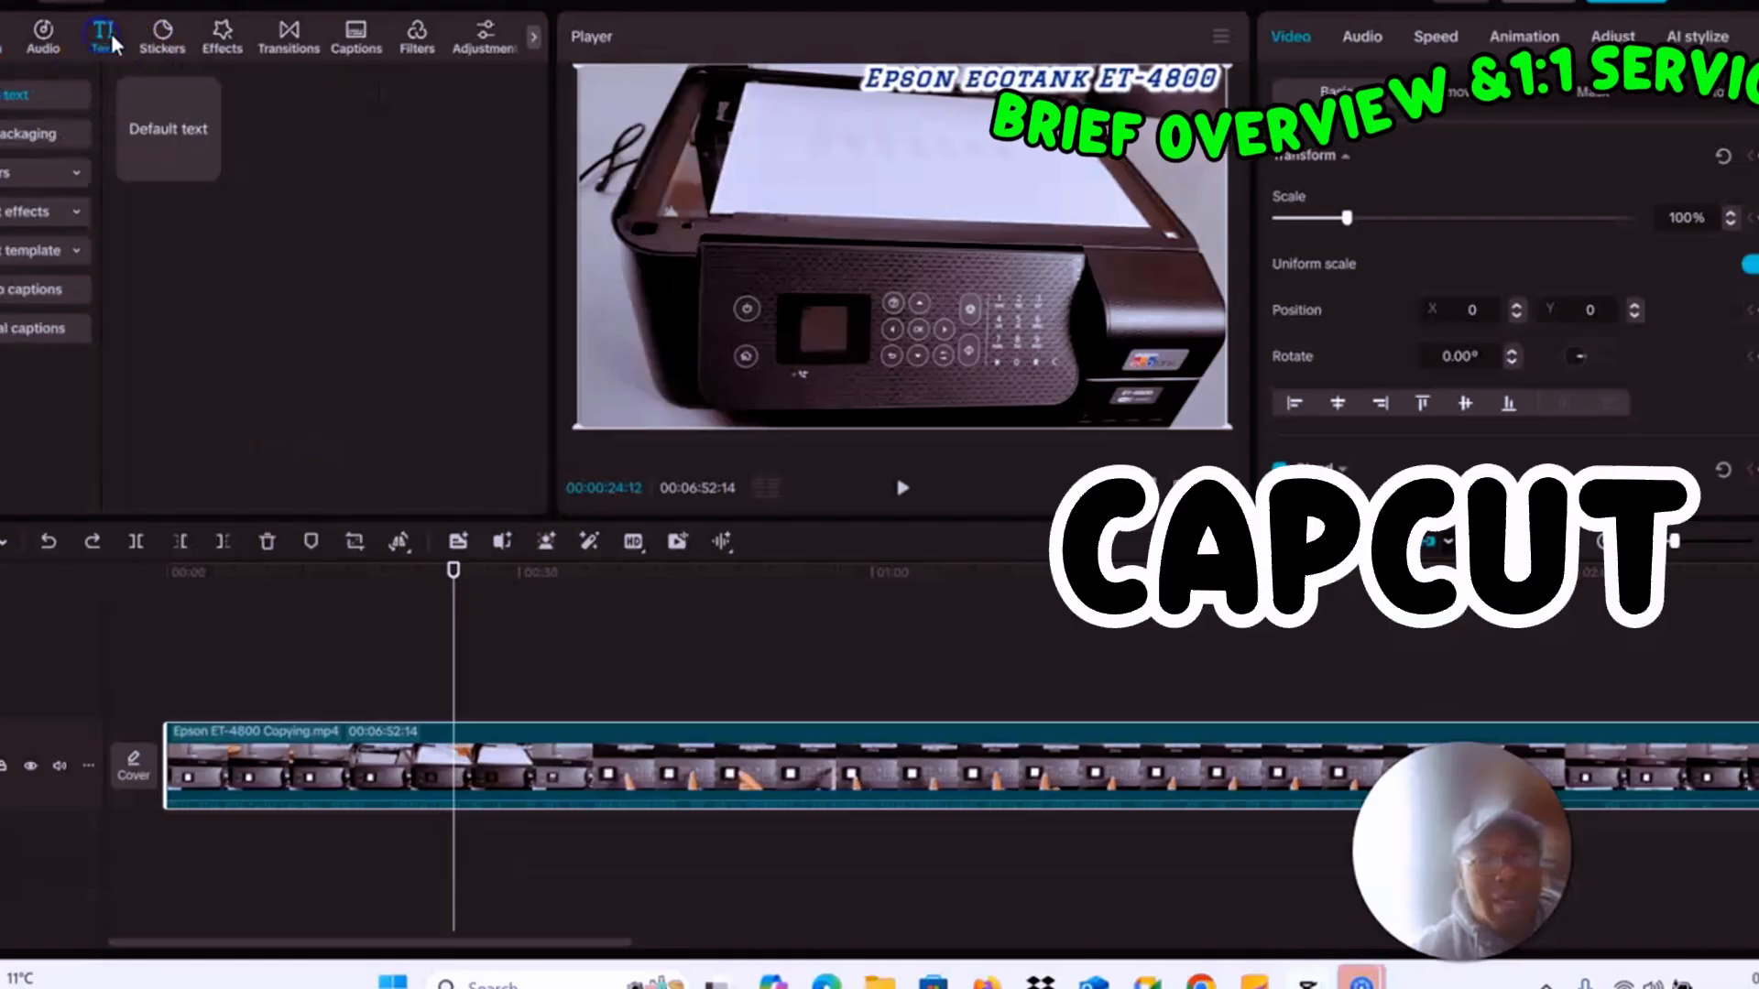
pyautogui.click(23, 214)
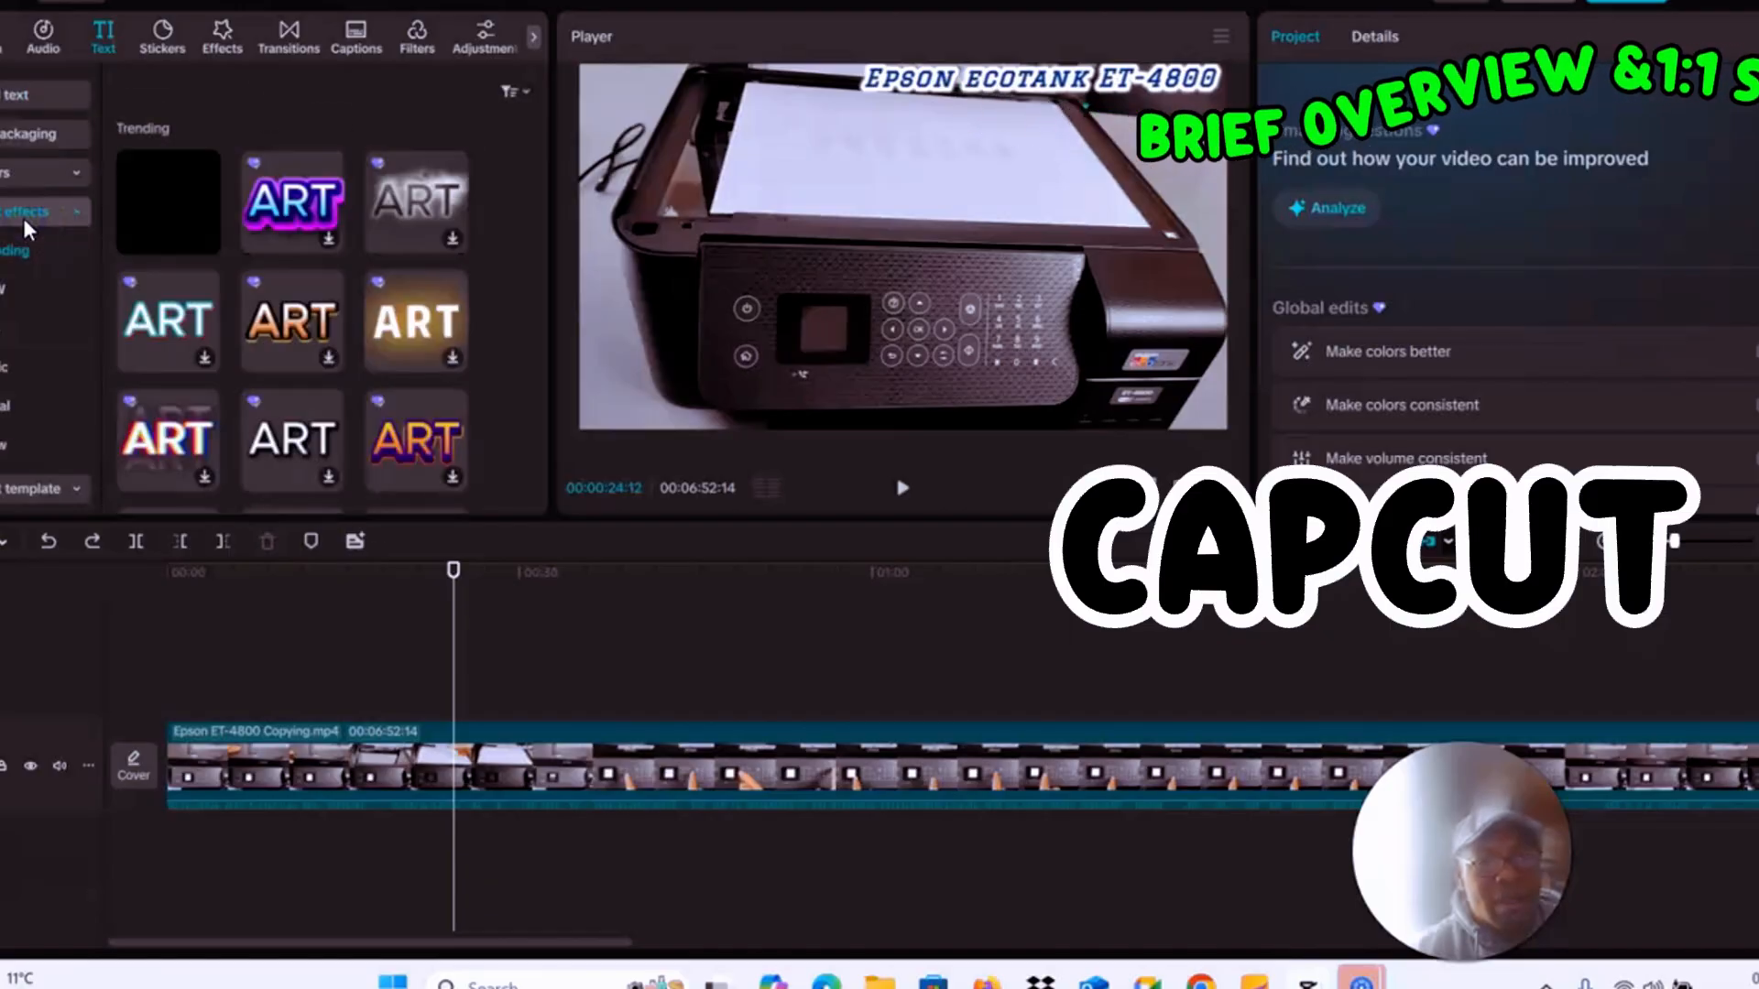
pyautogui.click(18, 287)
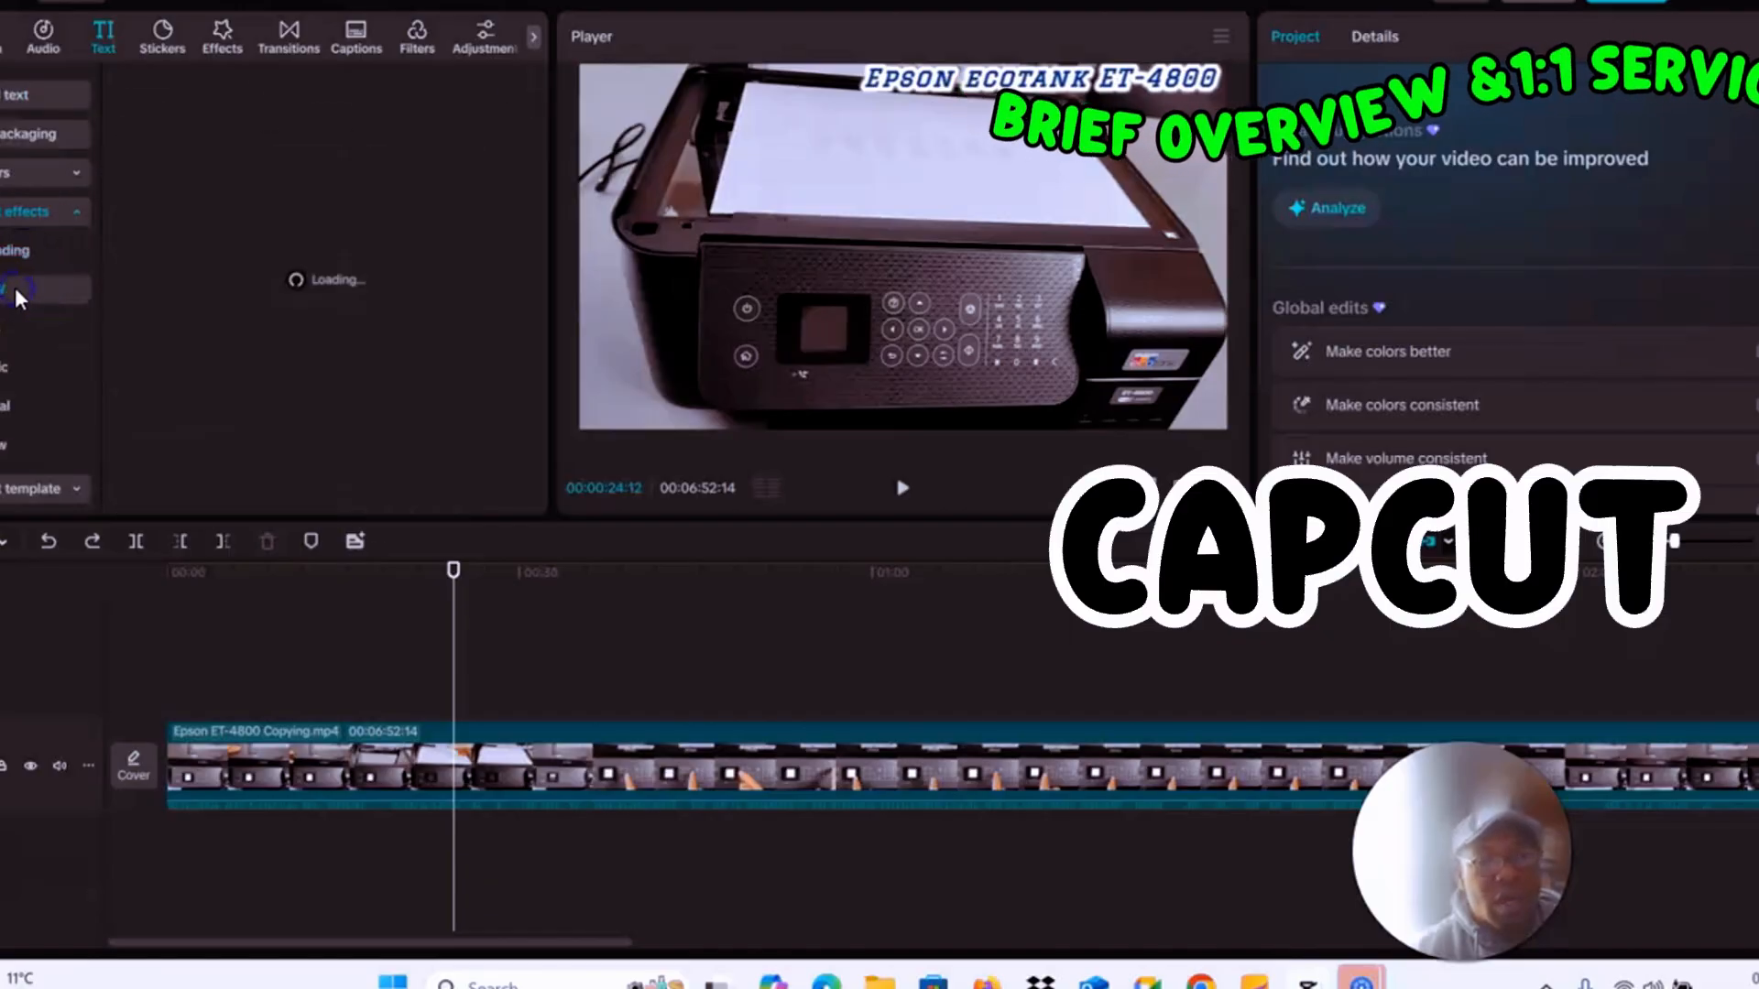
pyautogui.click(19, 257)
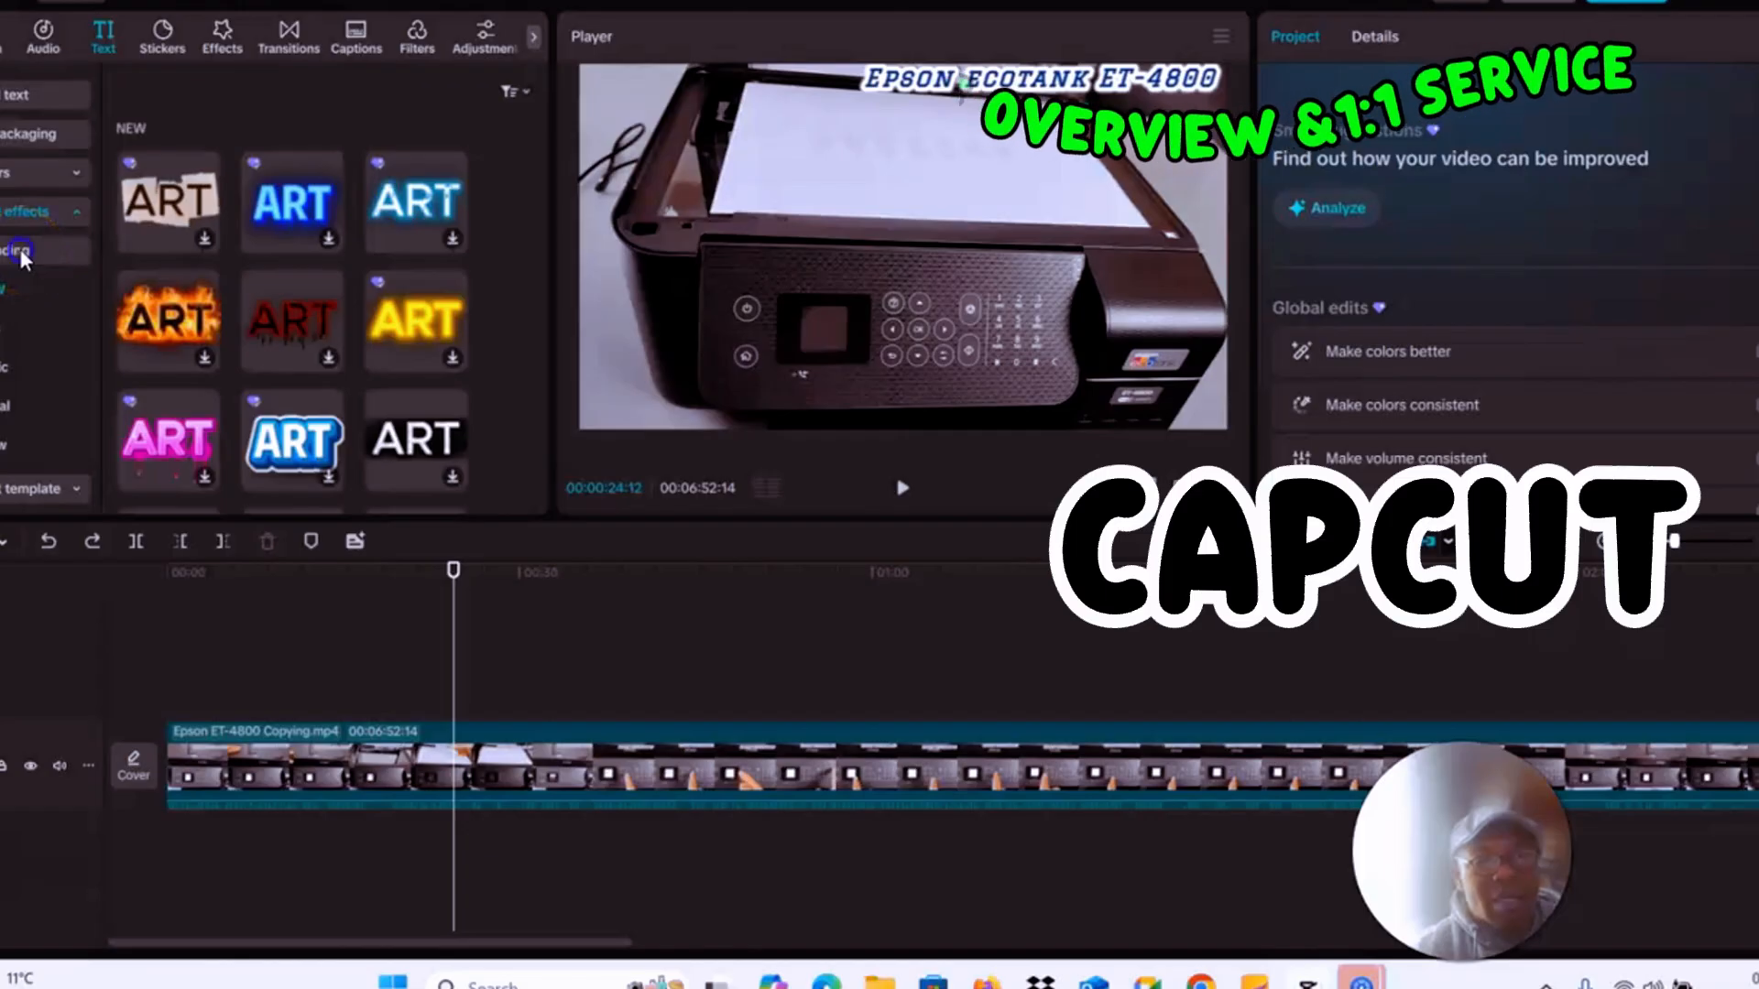
pyautogui.click(20, 216)
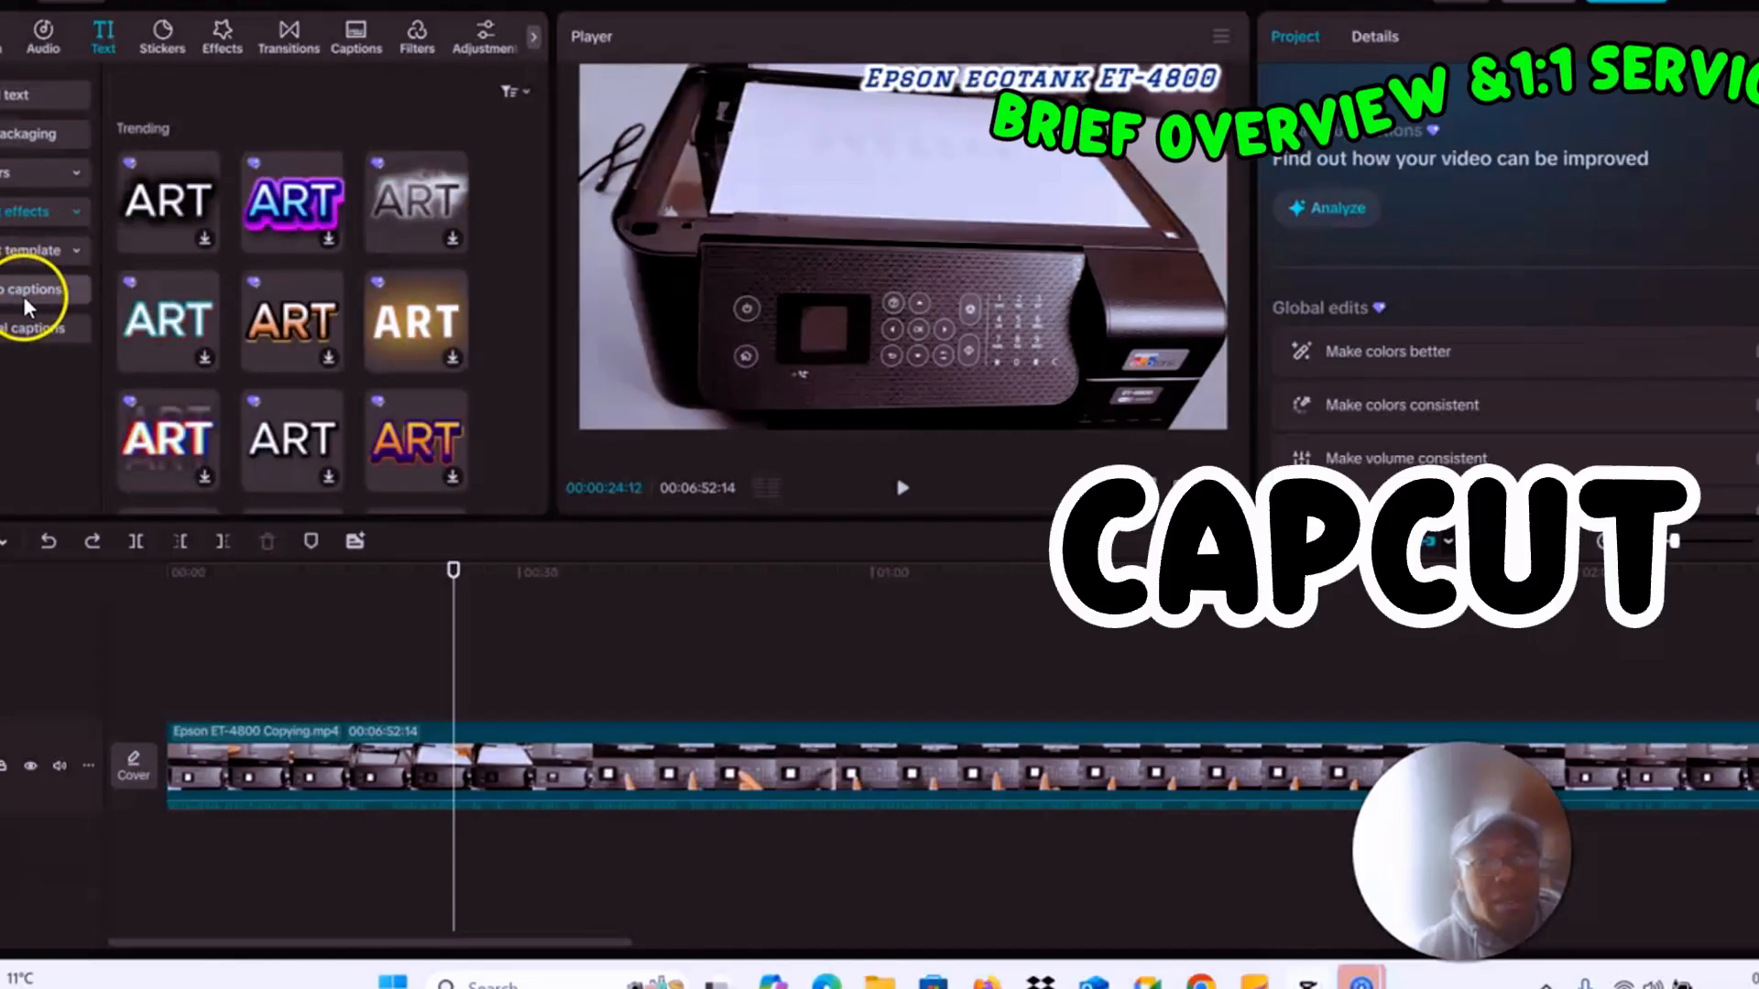
pyautogui.click(21, 254)
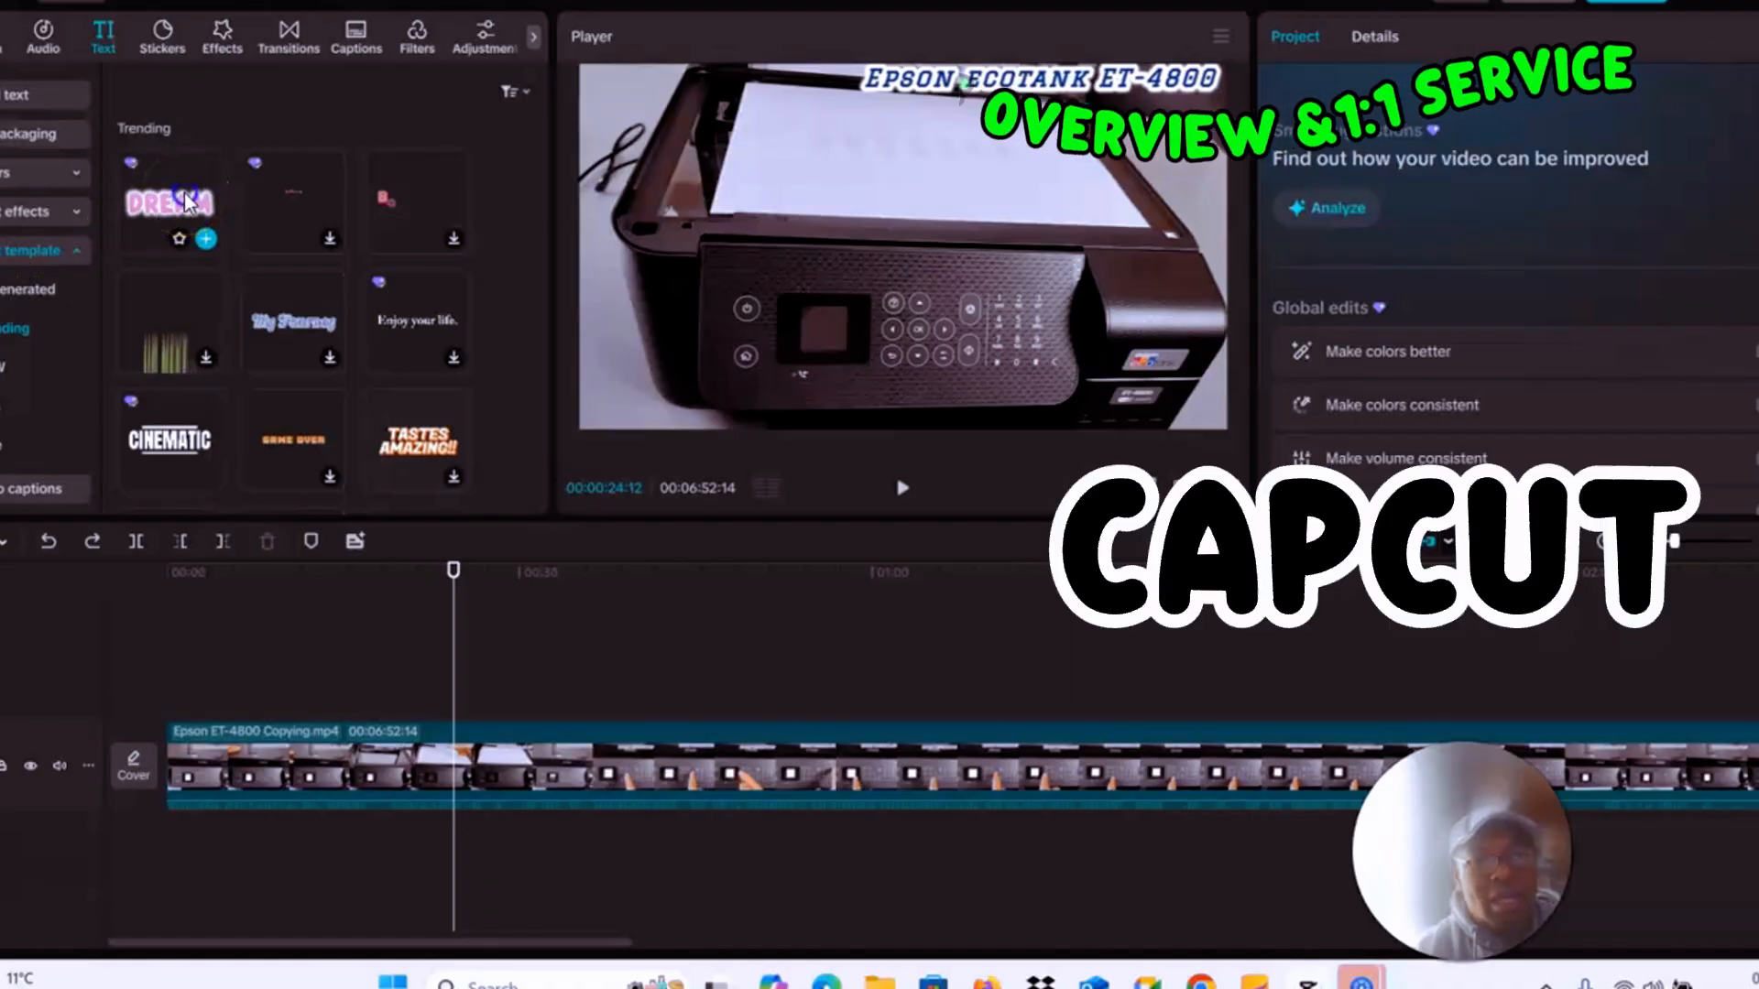
pyautogui.moveTo(188, 201); pyautogui.dragTo(452, 789)
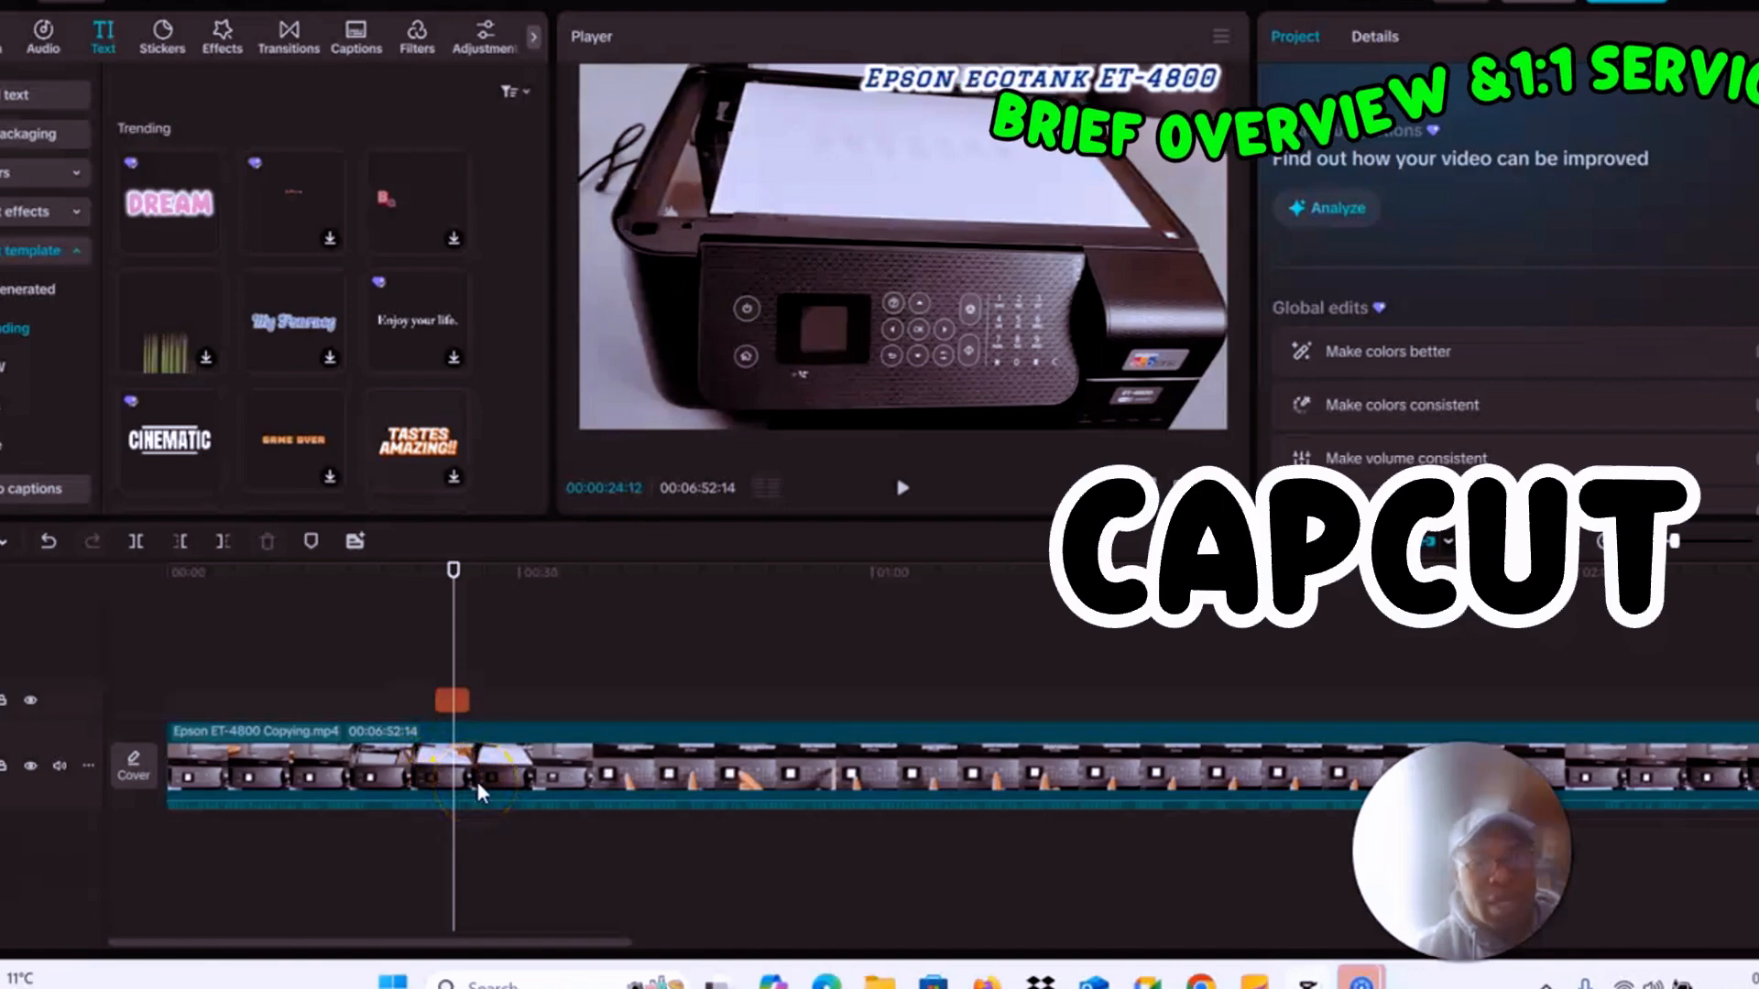
# Clear the default wording of the DREAM title
pyautogui.click(441, 718)
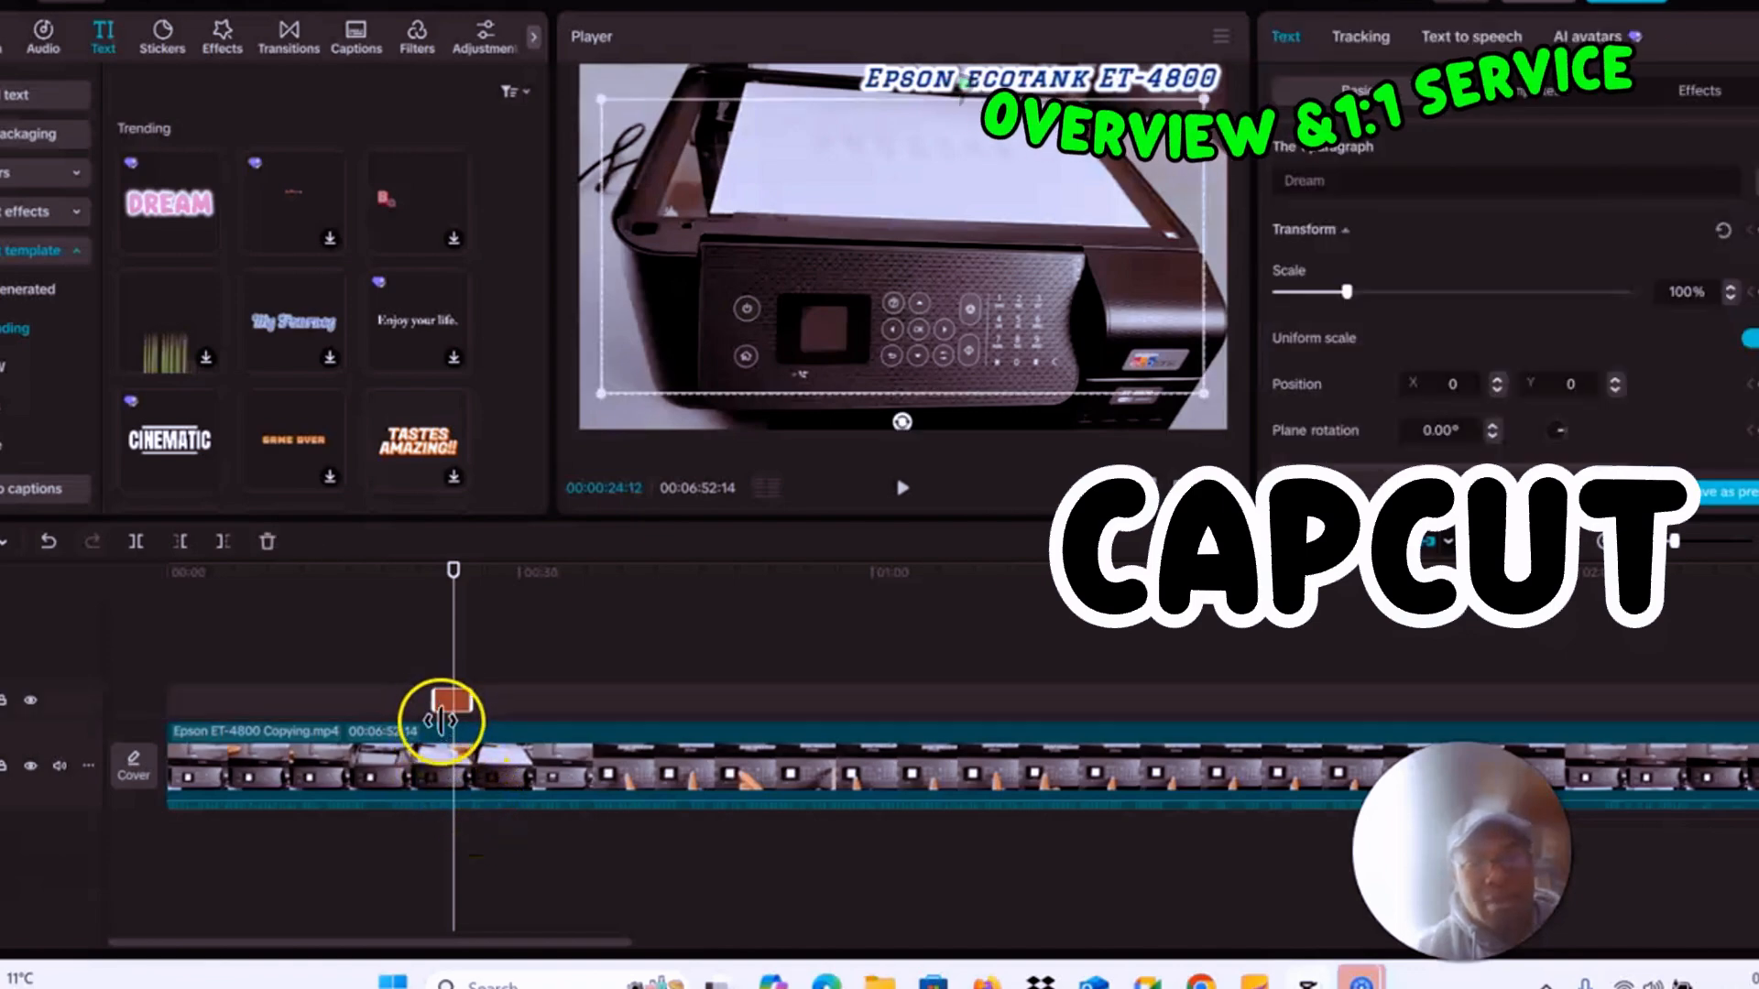
pyautogui.click(1351, 180)
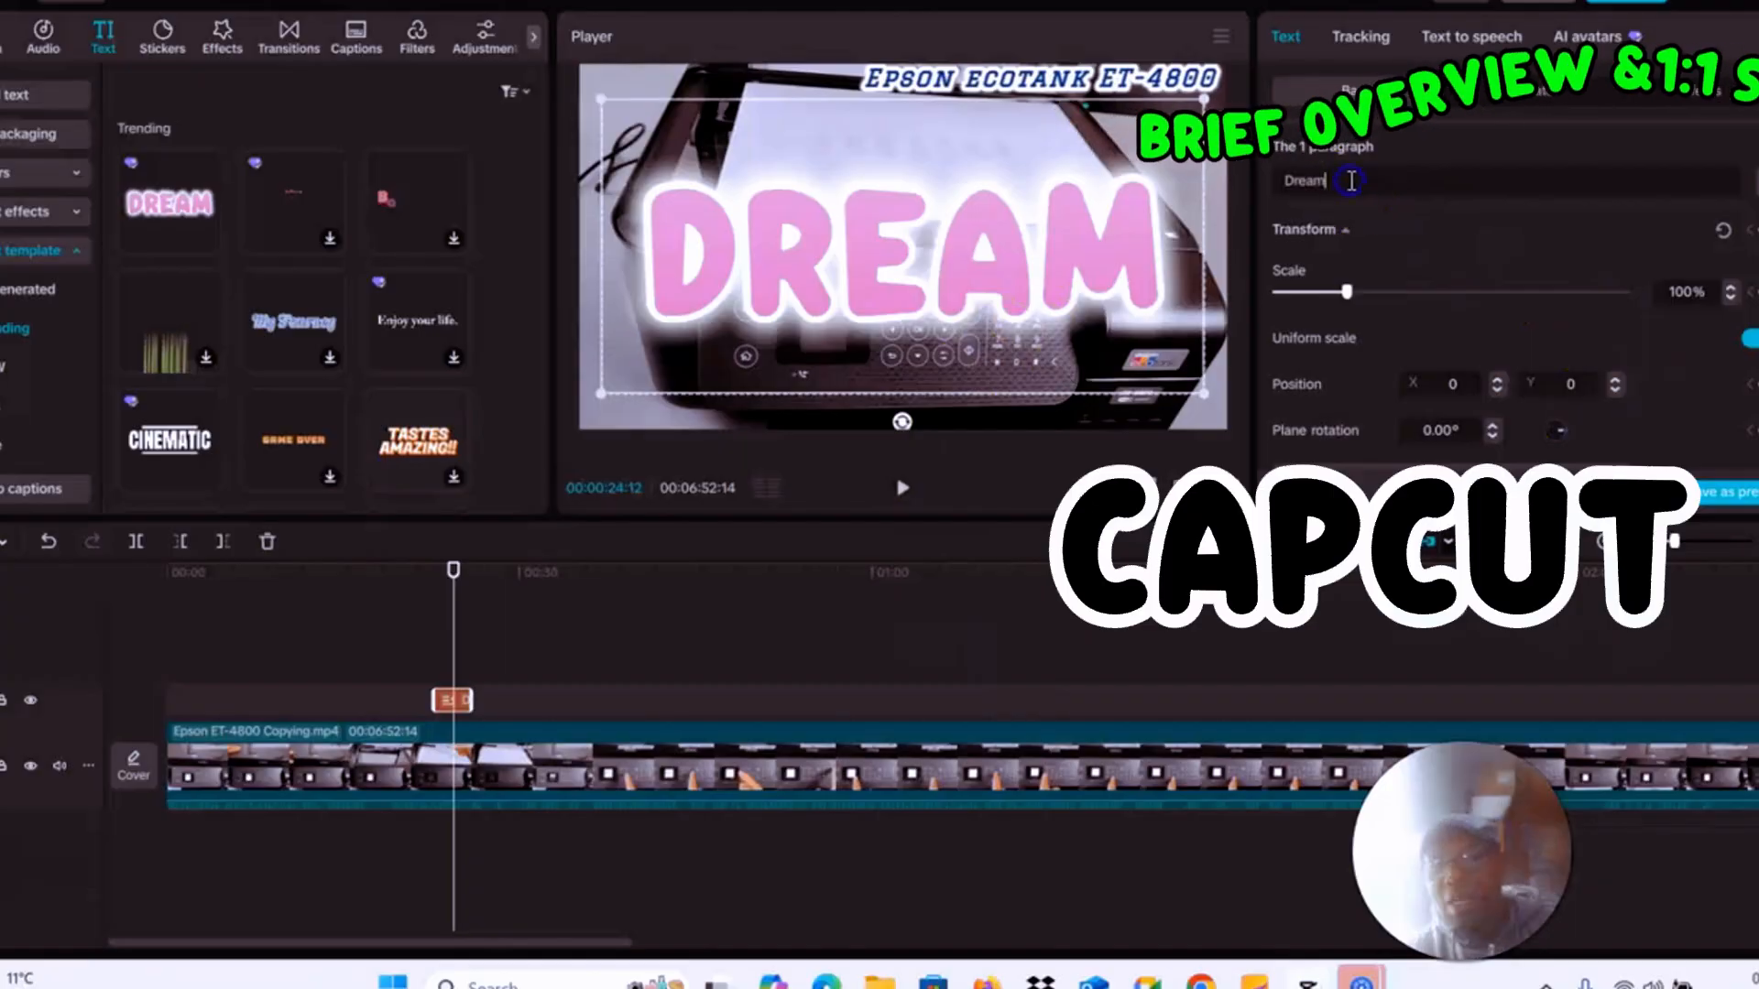
pyautogui.press('BackSpace')
pyautogui.press('BackSpace')
pyautogui.press('BackSpace')
pyautogui.press('BackSpace')
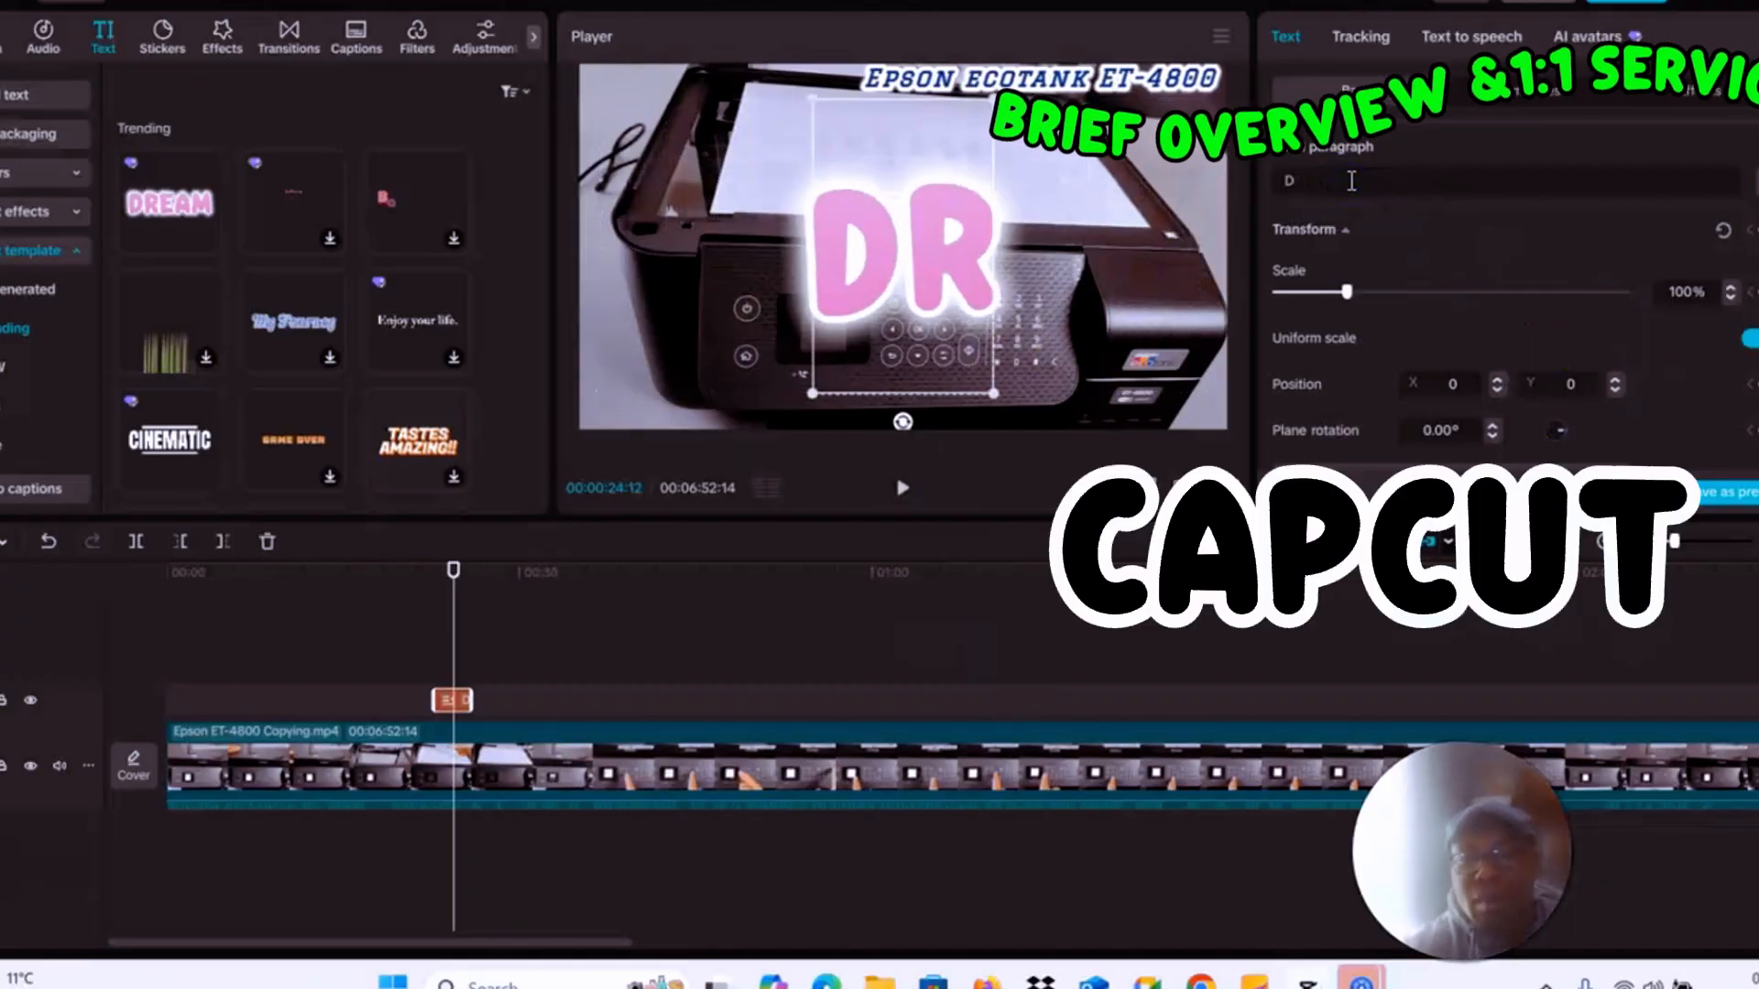
pyautogui.press('BackSpace')
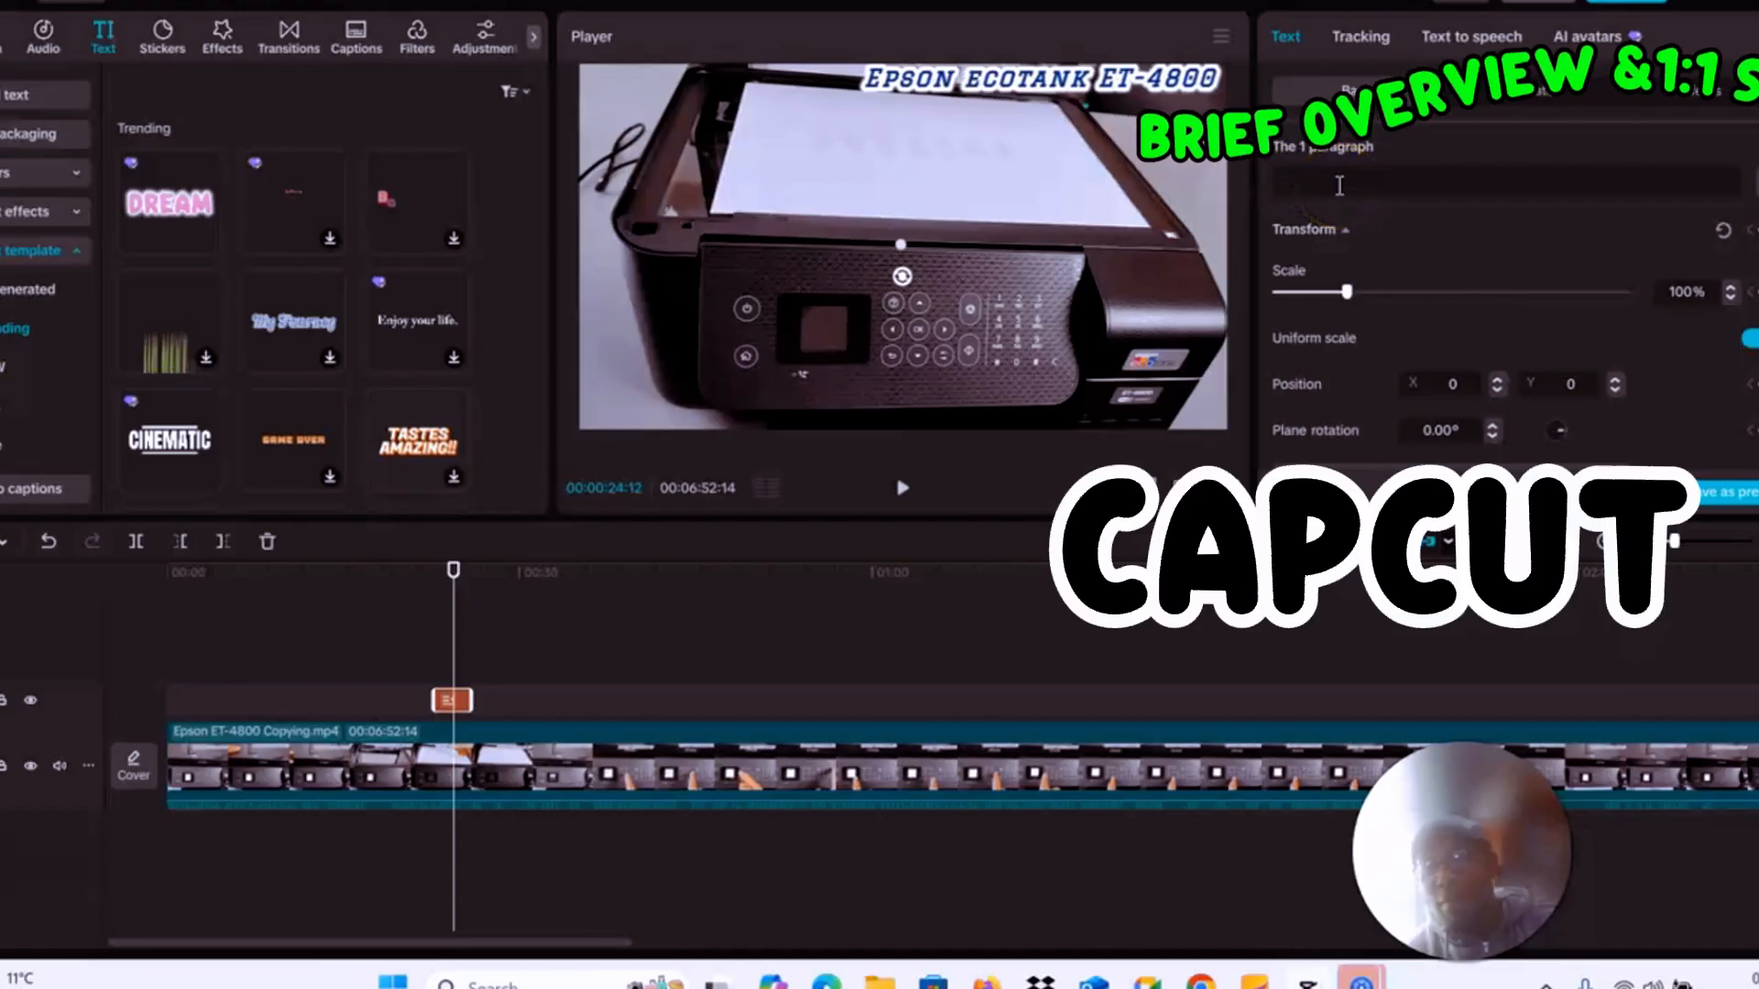
pyautogui.write('v')
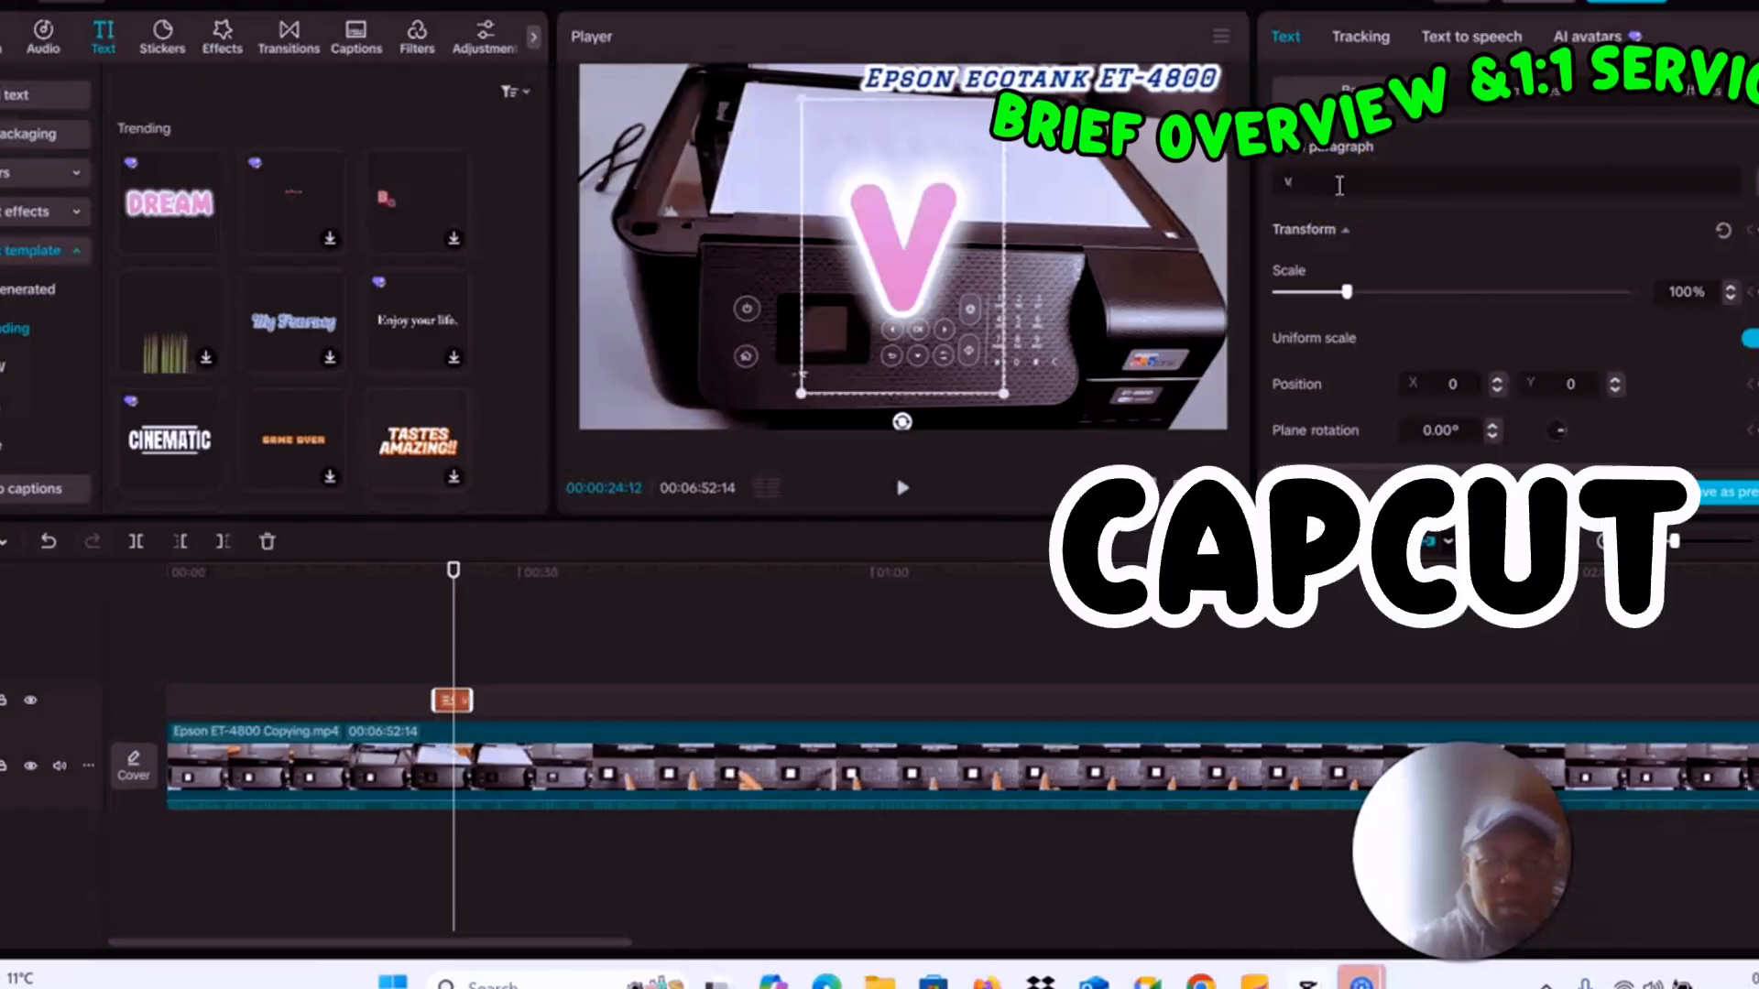
pyautogui.write('inn')
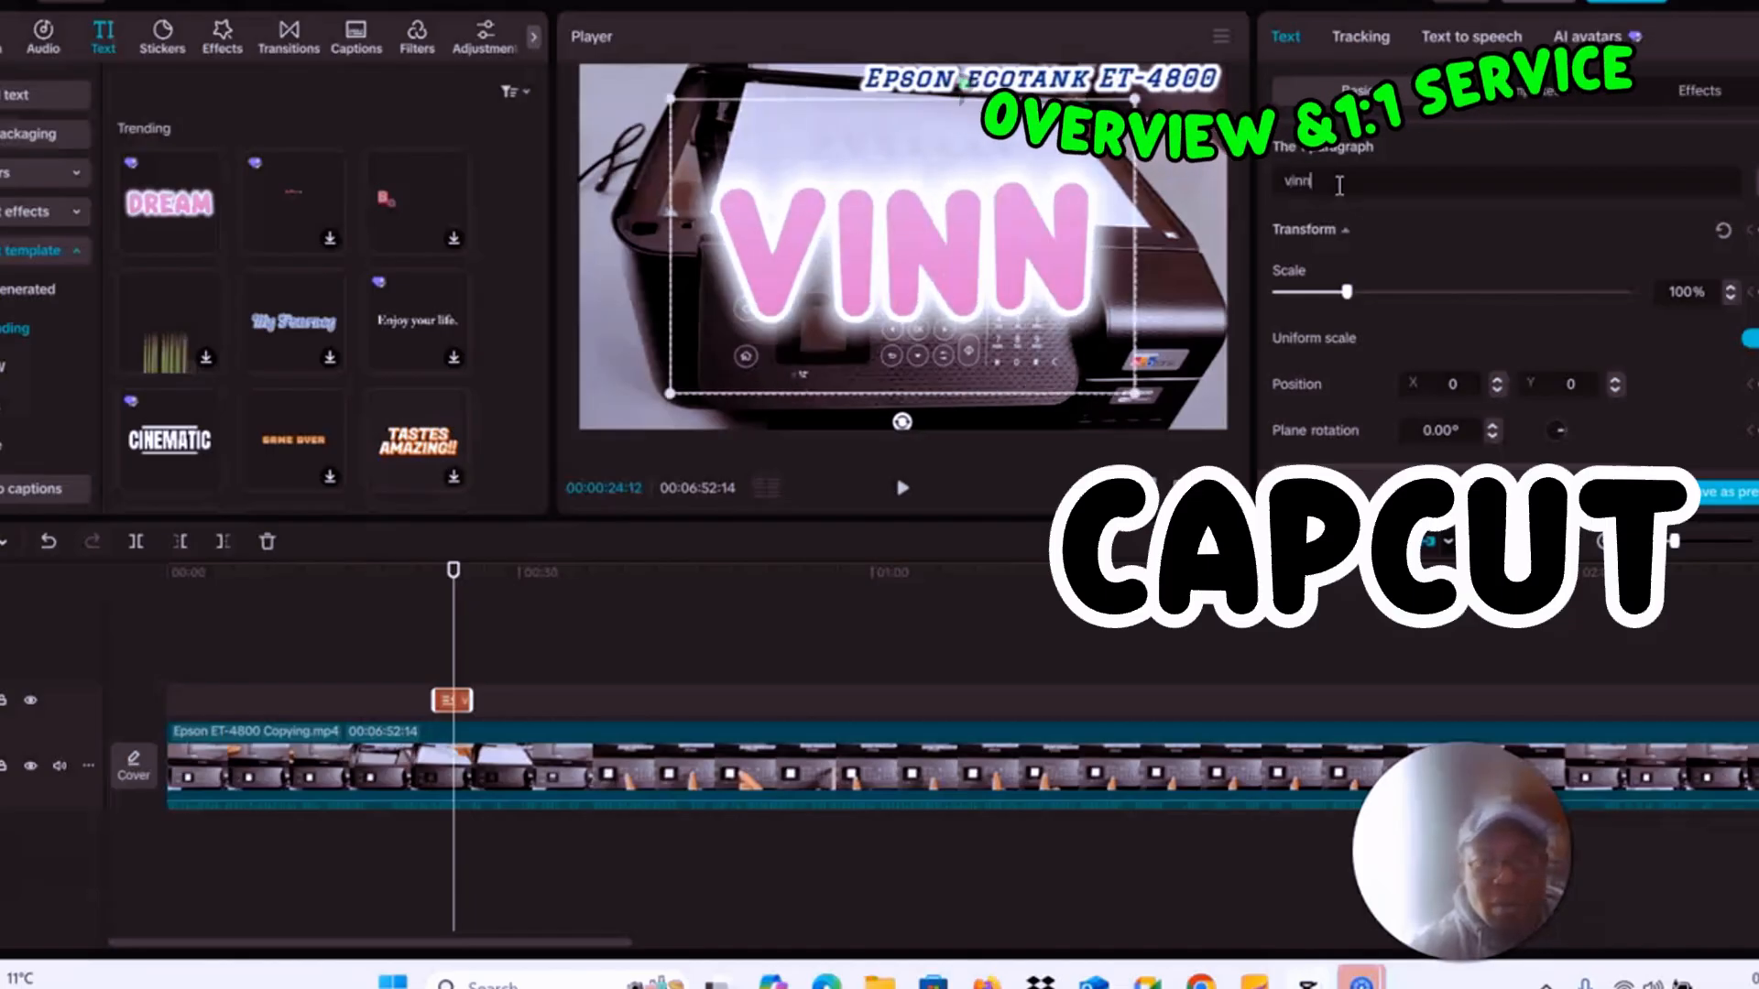
pyautogui.press('BackSpace')
pyautogui.press('BackSpace')
pyautogui.press('BackSpace')
pyautogui.press('BackSpace')
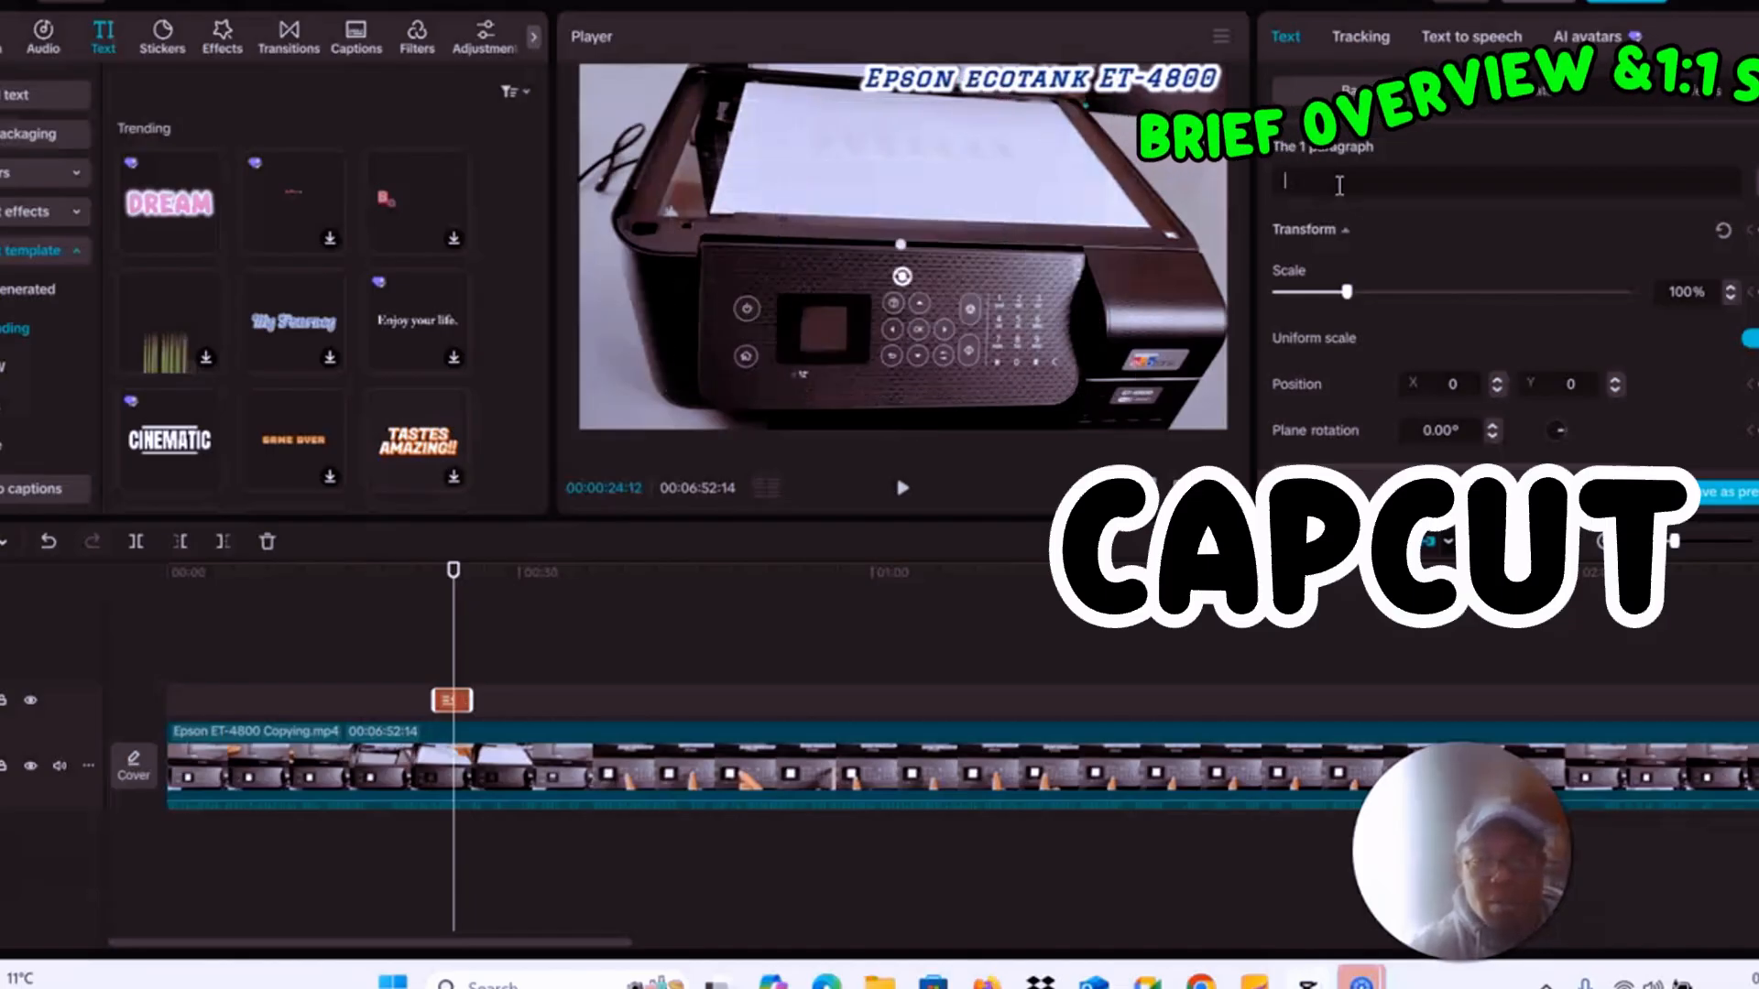
pyautogui.write('tes')
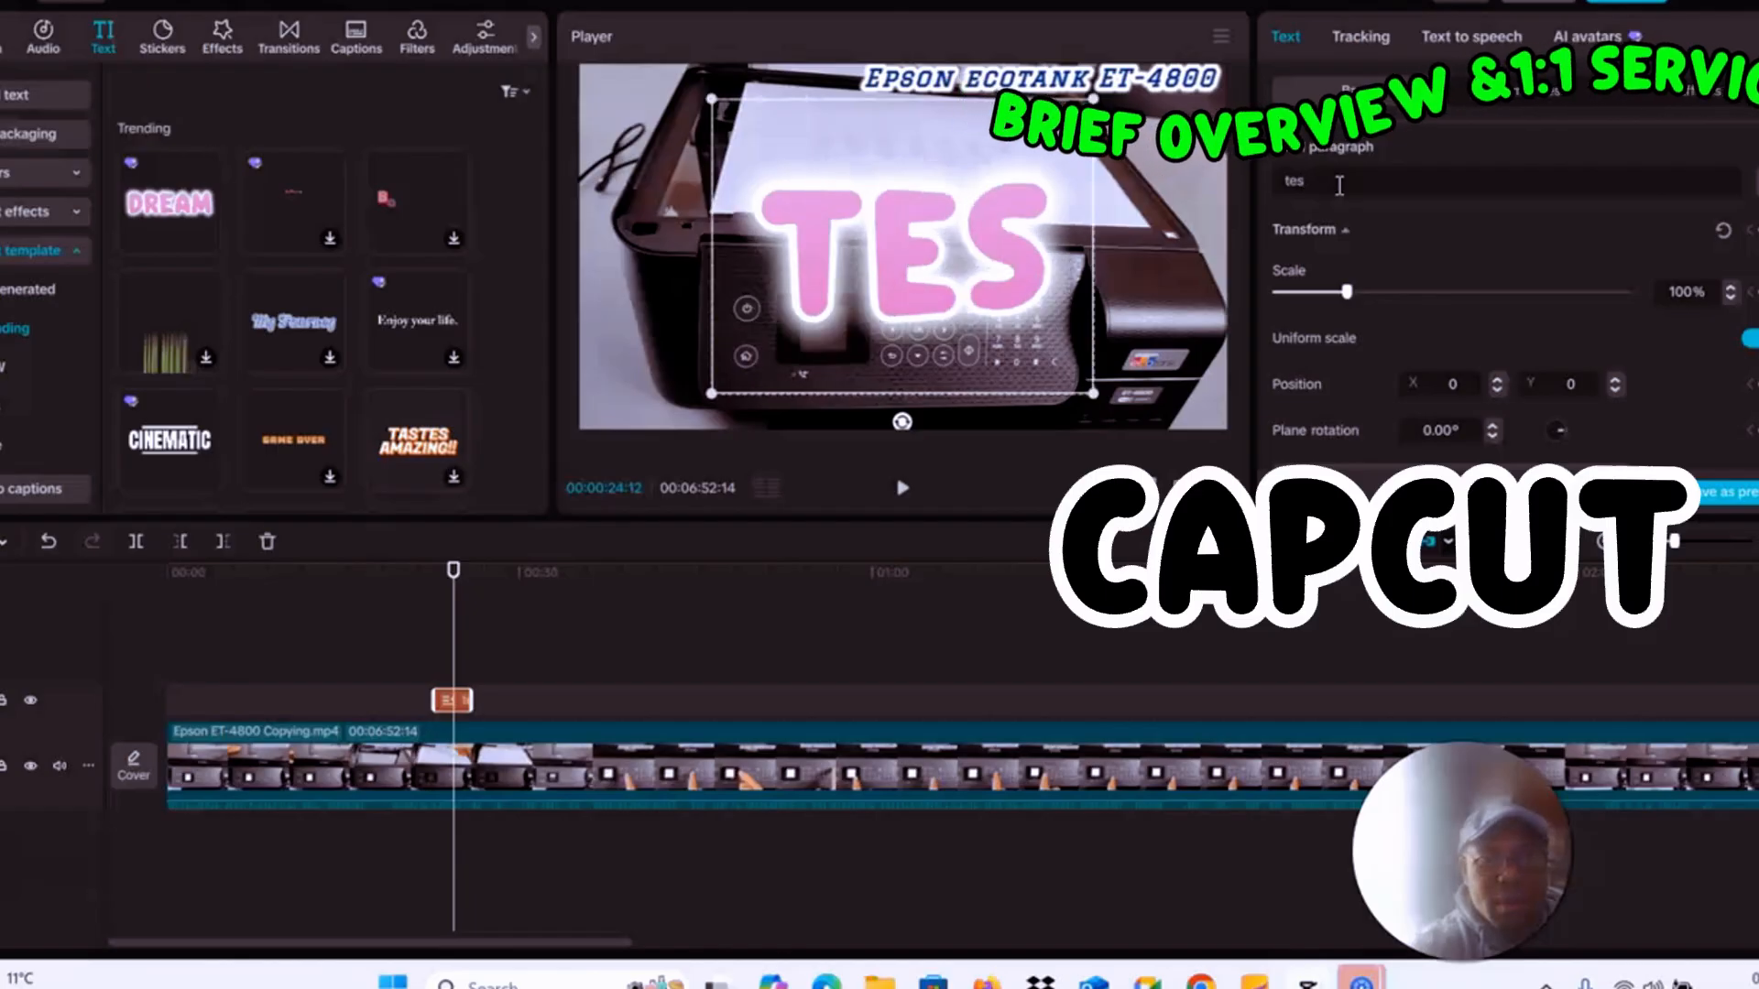
pyautogui.press('BackSpace')
pyautogui.press('BackSpace')
pyautogui.press('BackSpace')
# Set the title's text to "welcome" and reduce its scale to 42%
pyautogui.write('wel')
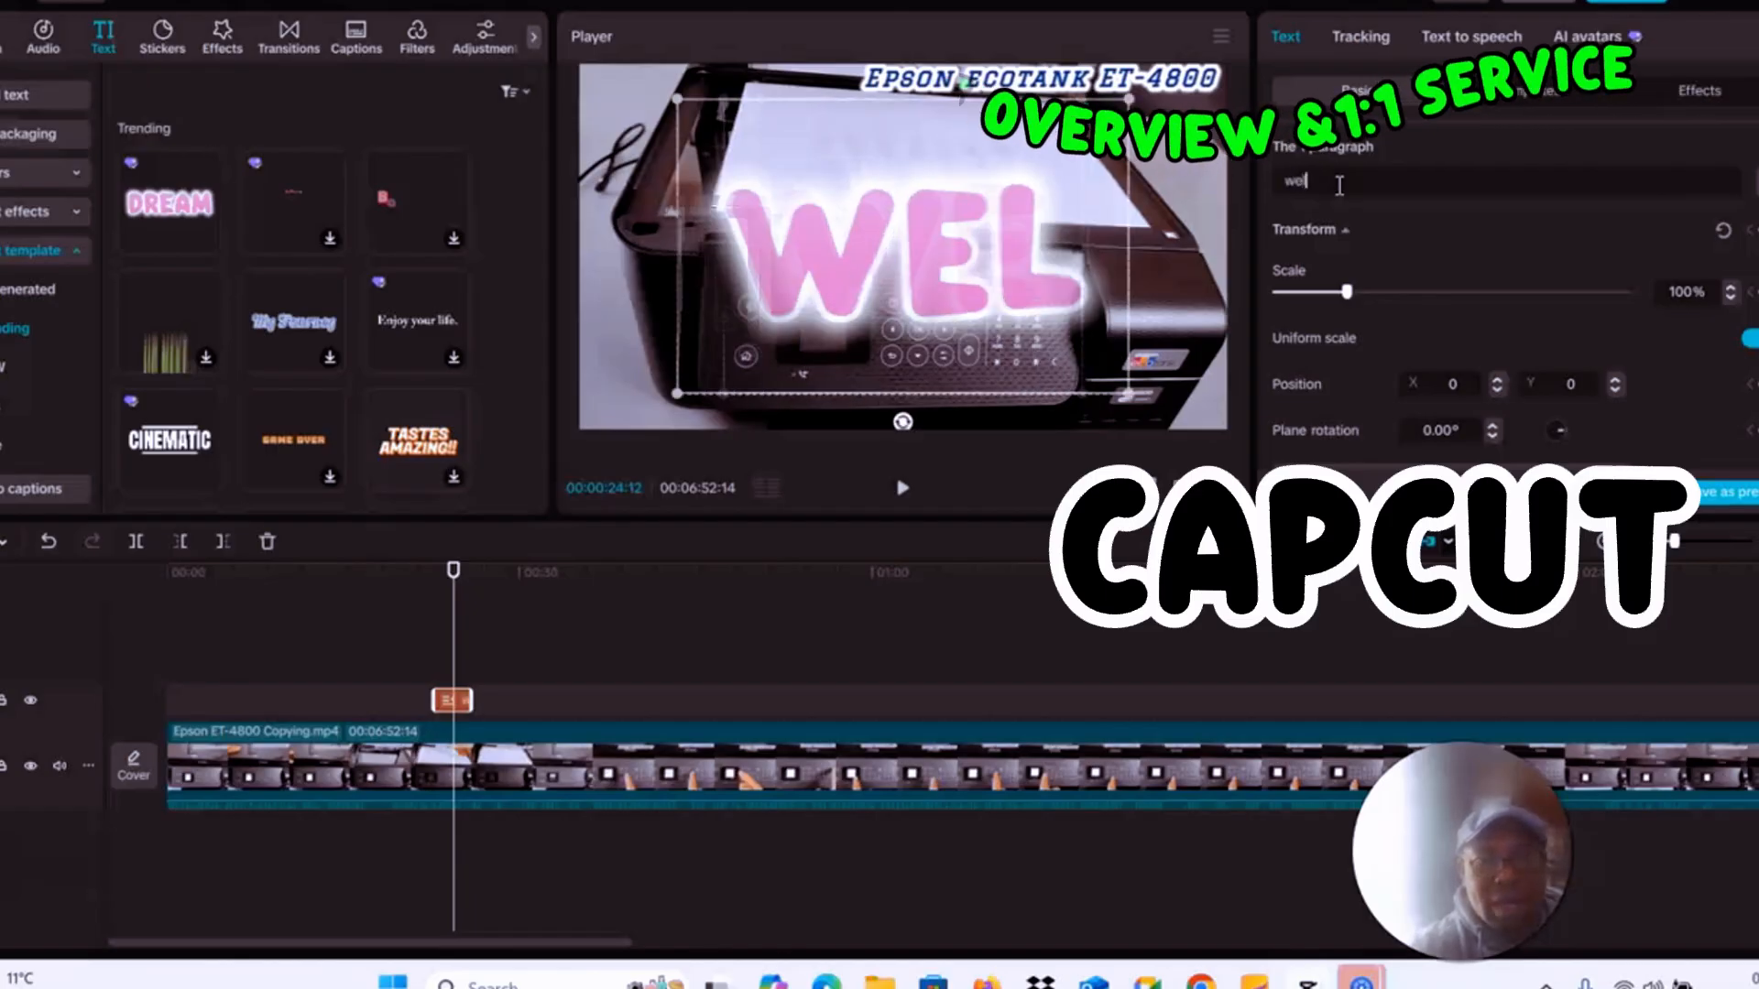
pyautogui.write('come')
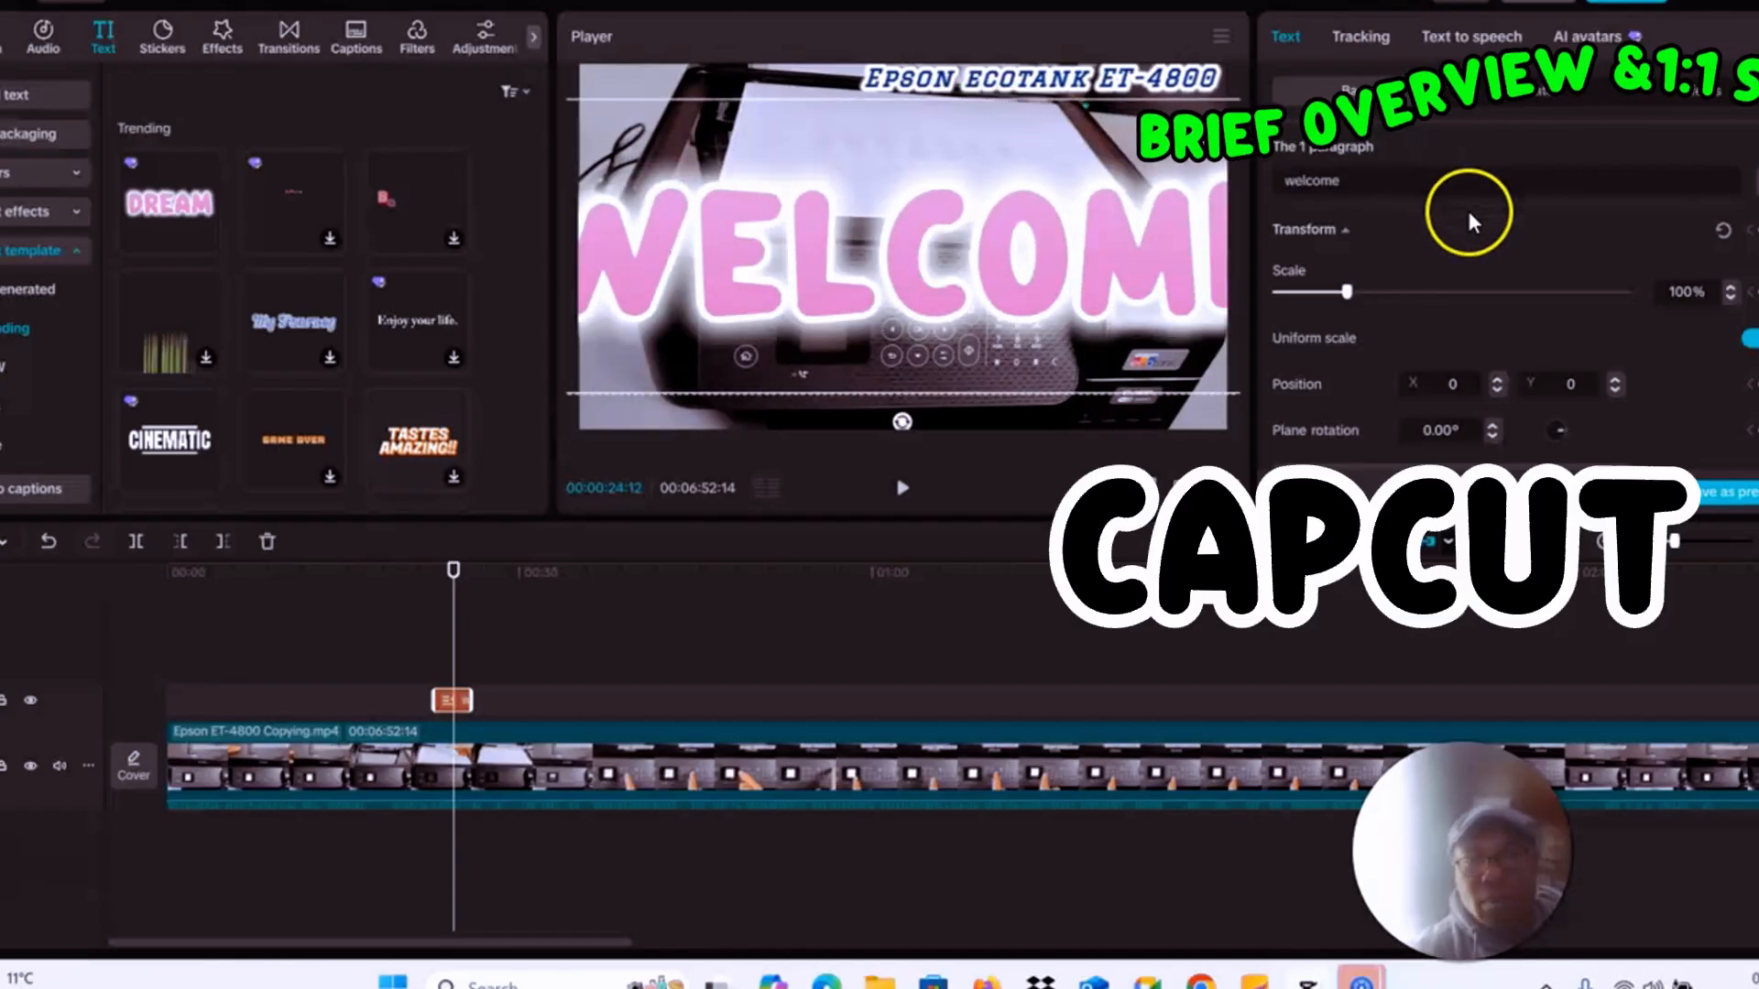
pyautogui.moveTo(1347, 293); pyautogui.dragTo(1306, 298)
# Move the welcome title to the video frame's lower-right corner at about X 697, Y -797, and adjust its scale to 37%
pyautogui.moveTo(965, 307); pyautogui.dragTo(1062, 403)
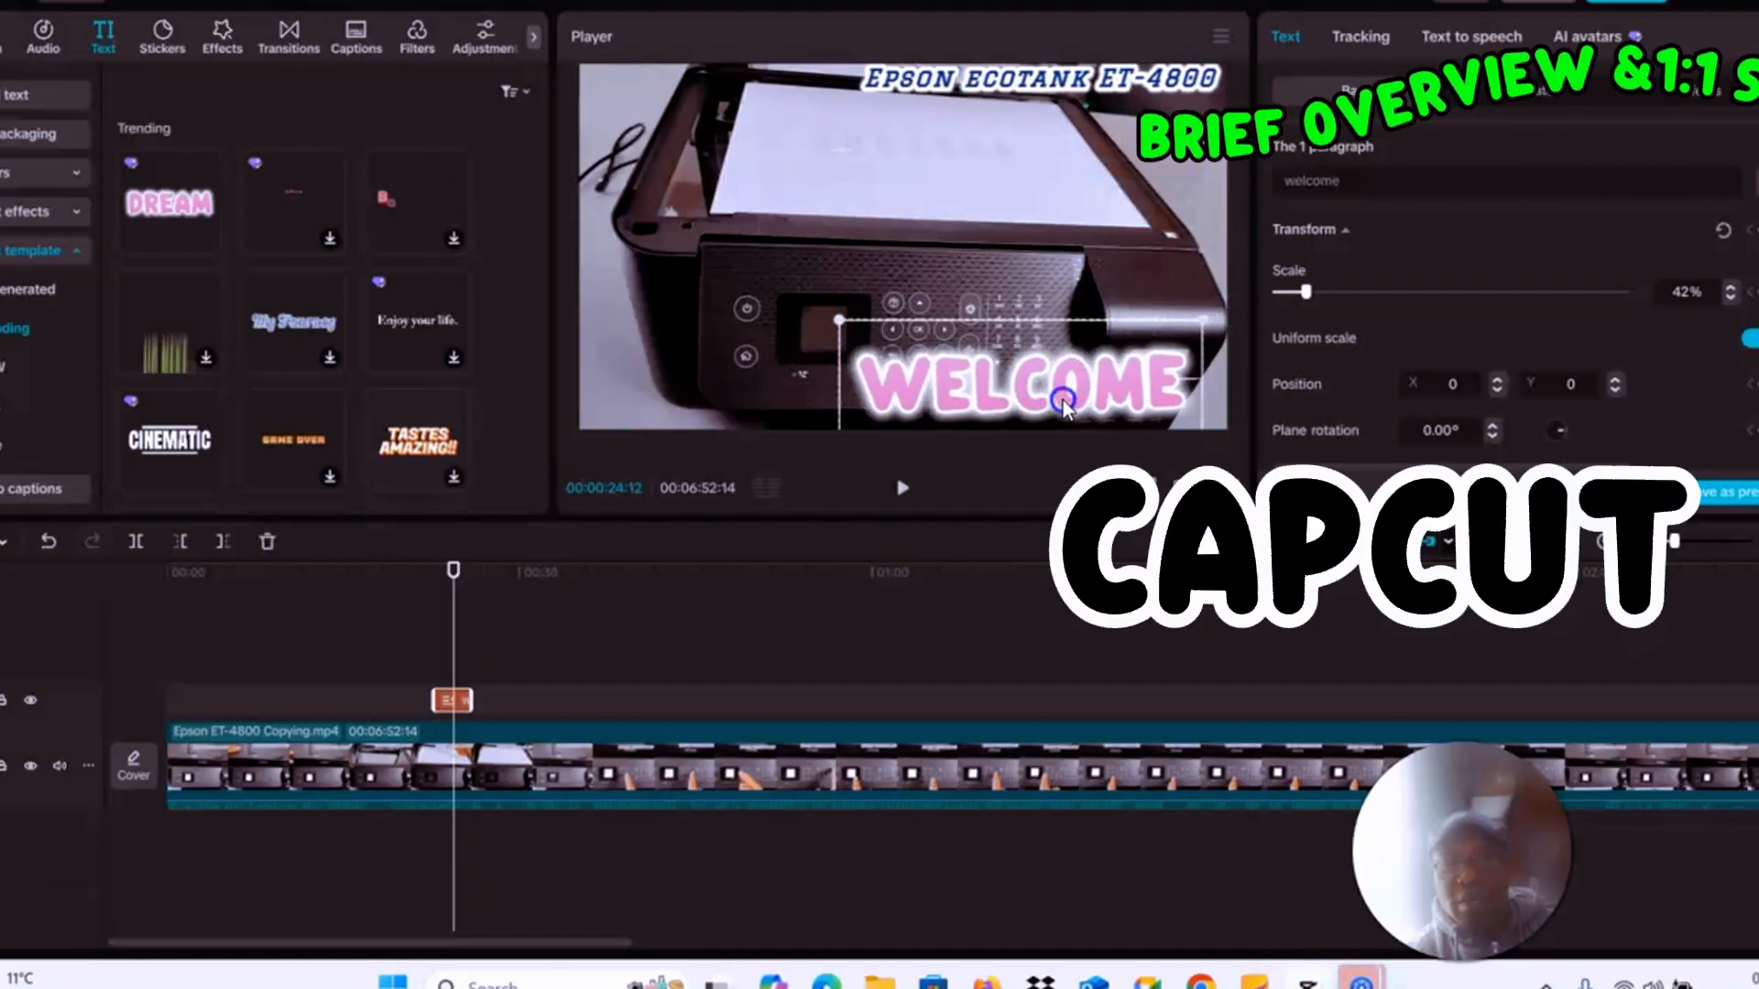
pyautogui.moveTo(1218, 339); pyautogui.dragTo(1145, 371)
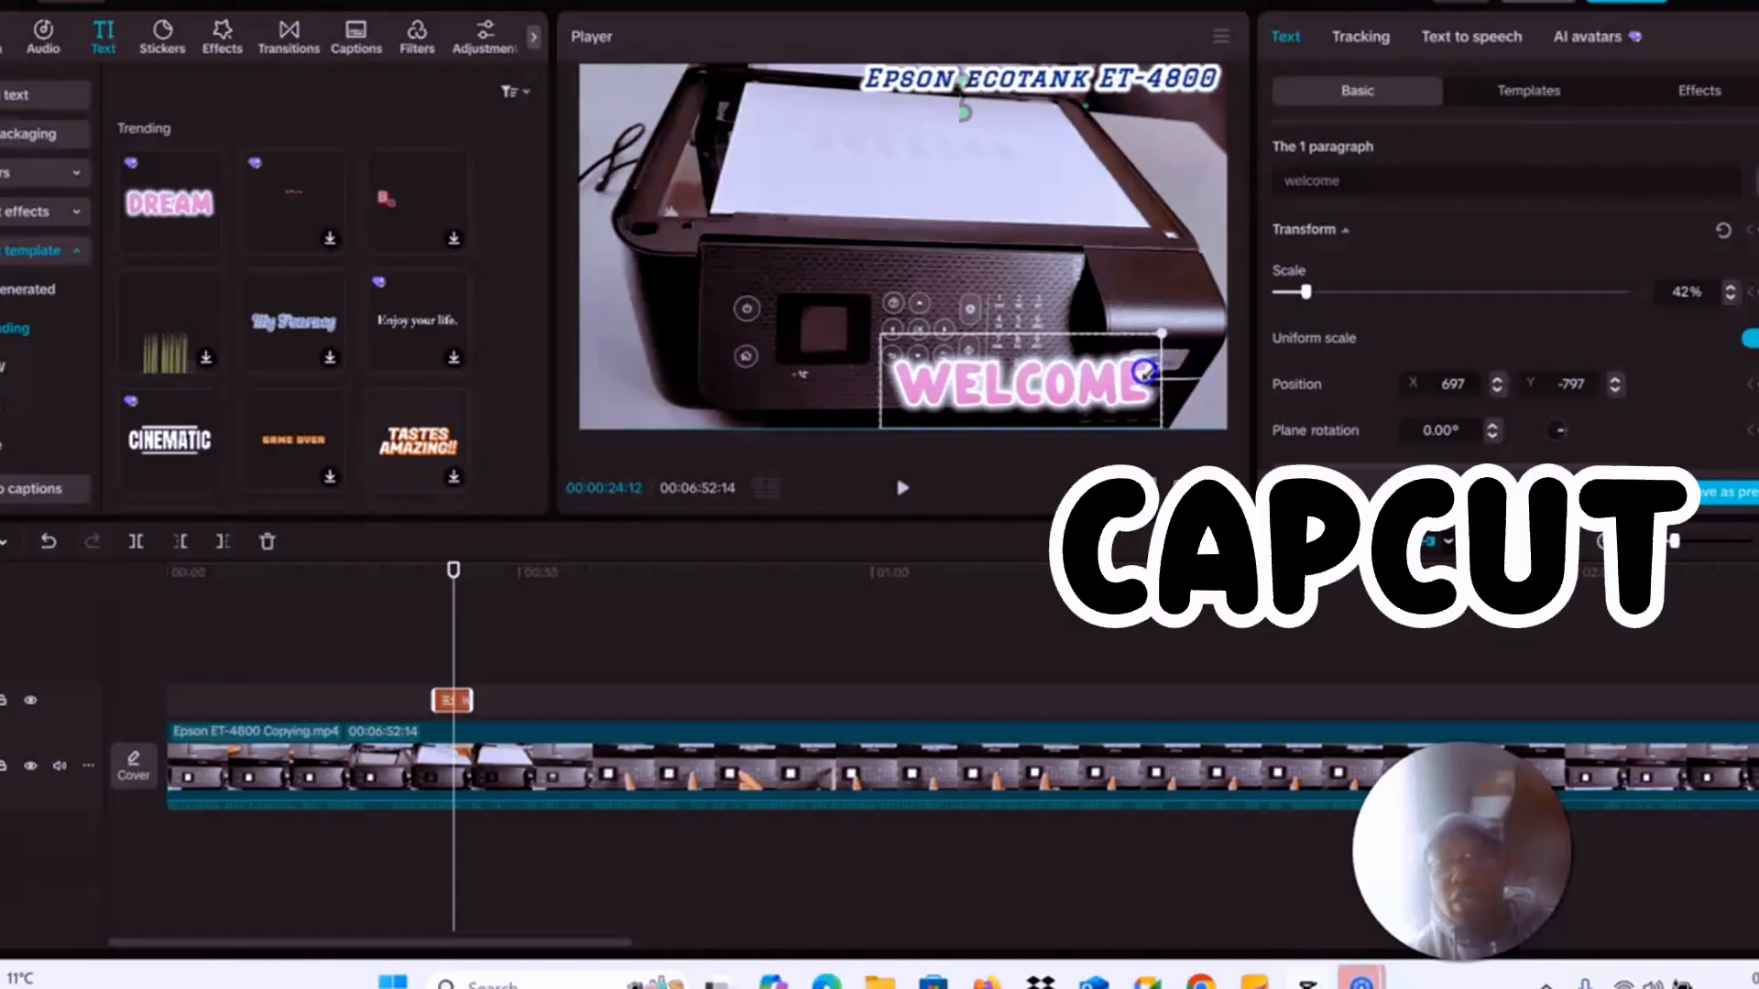
pyautogui.click(1730, 297)
pyautogui.click(1730, 296)
pyautogui.click(1730, 289)
pyautogui.click(1731, 289)
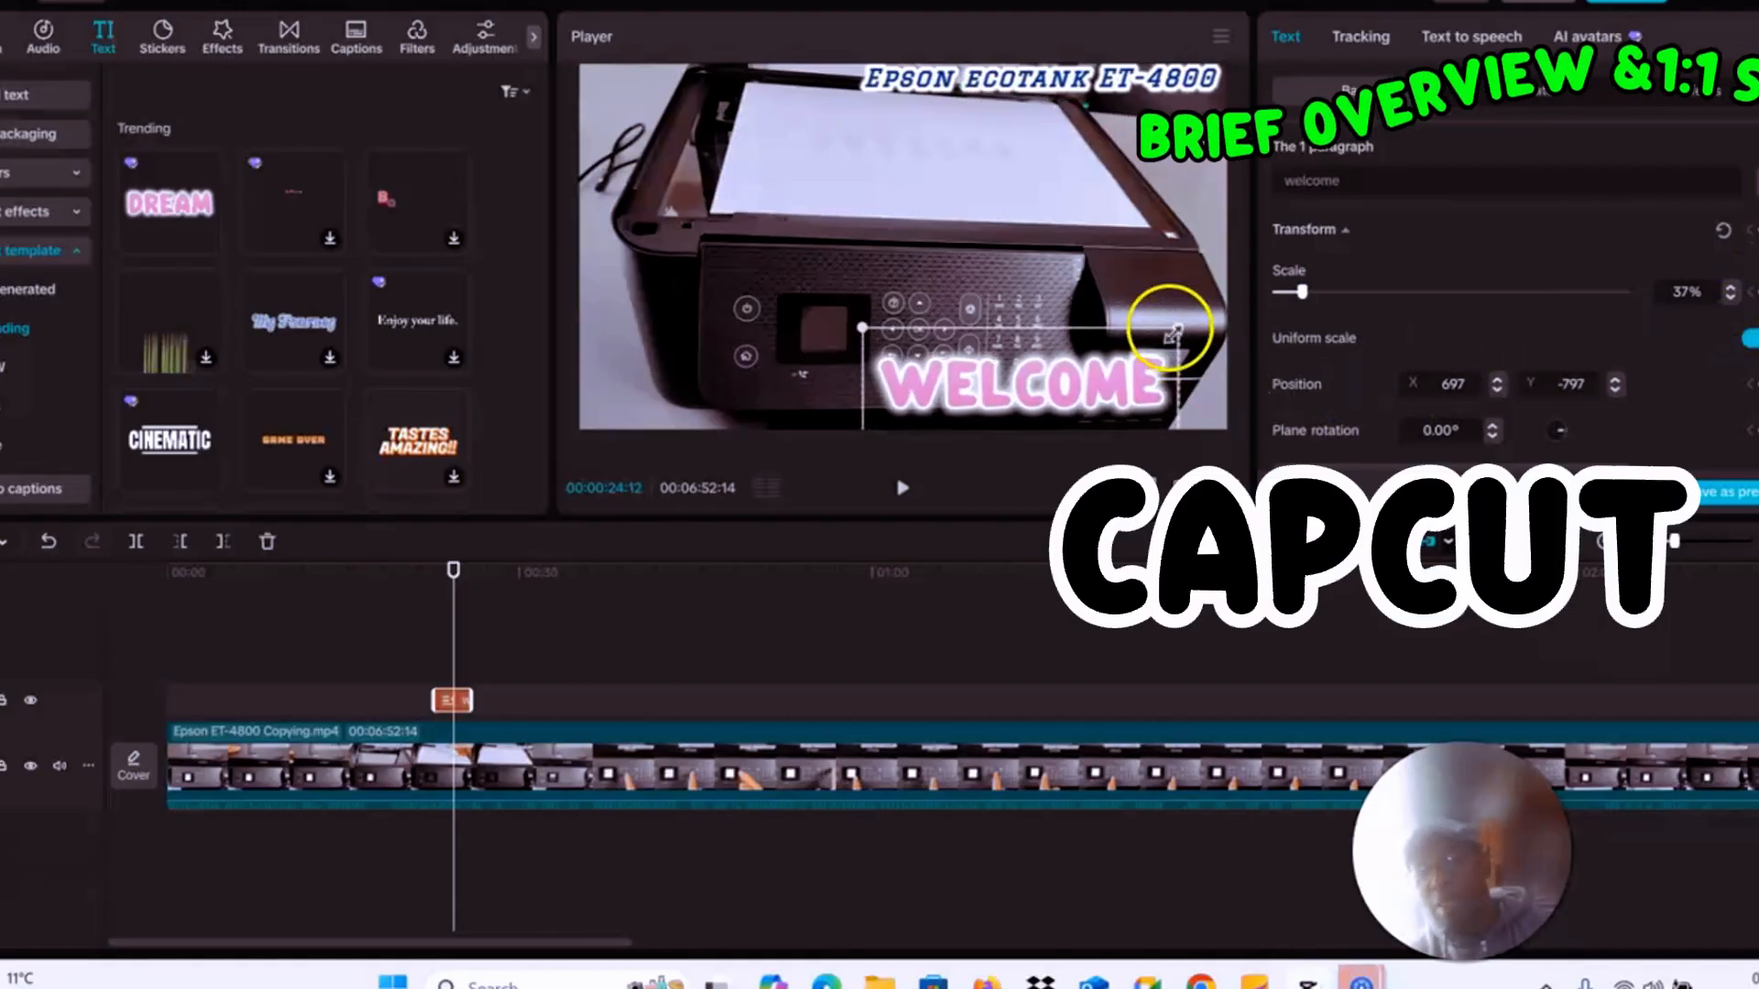
# Shrink the welcome title to a scale of 32%
pyautogui.moveTo(1156, 331); pyautogui.dragTo(1142, 383)
pyautogui.click(1730, 298)
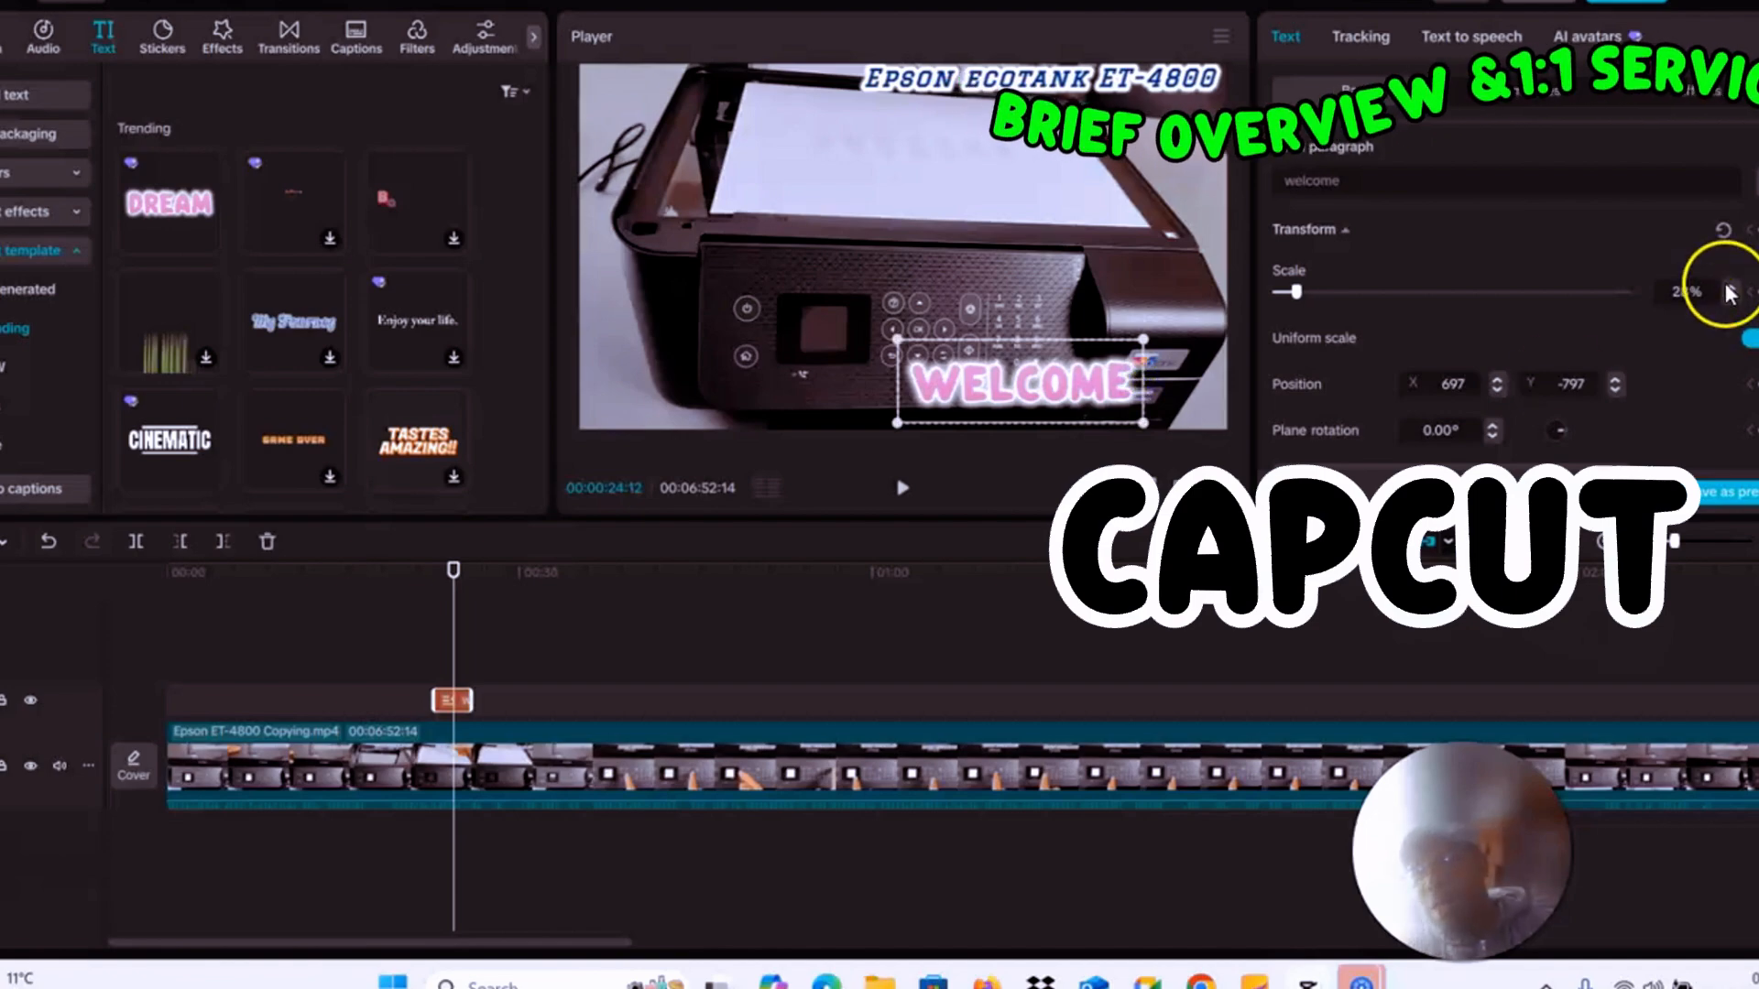
pyautogui.click(1730, 289)
pyautogui.click(1730, 289)
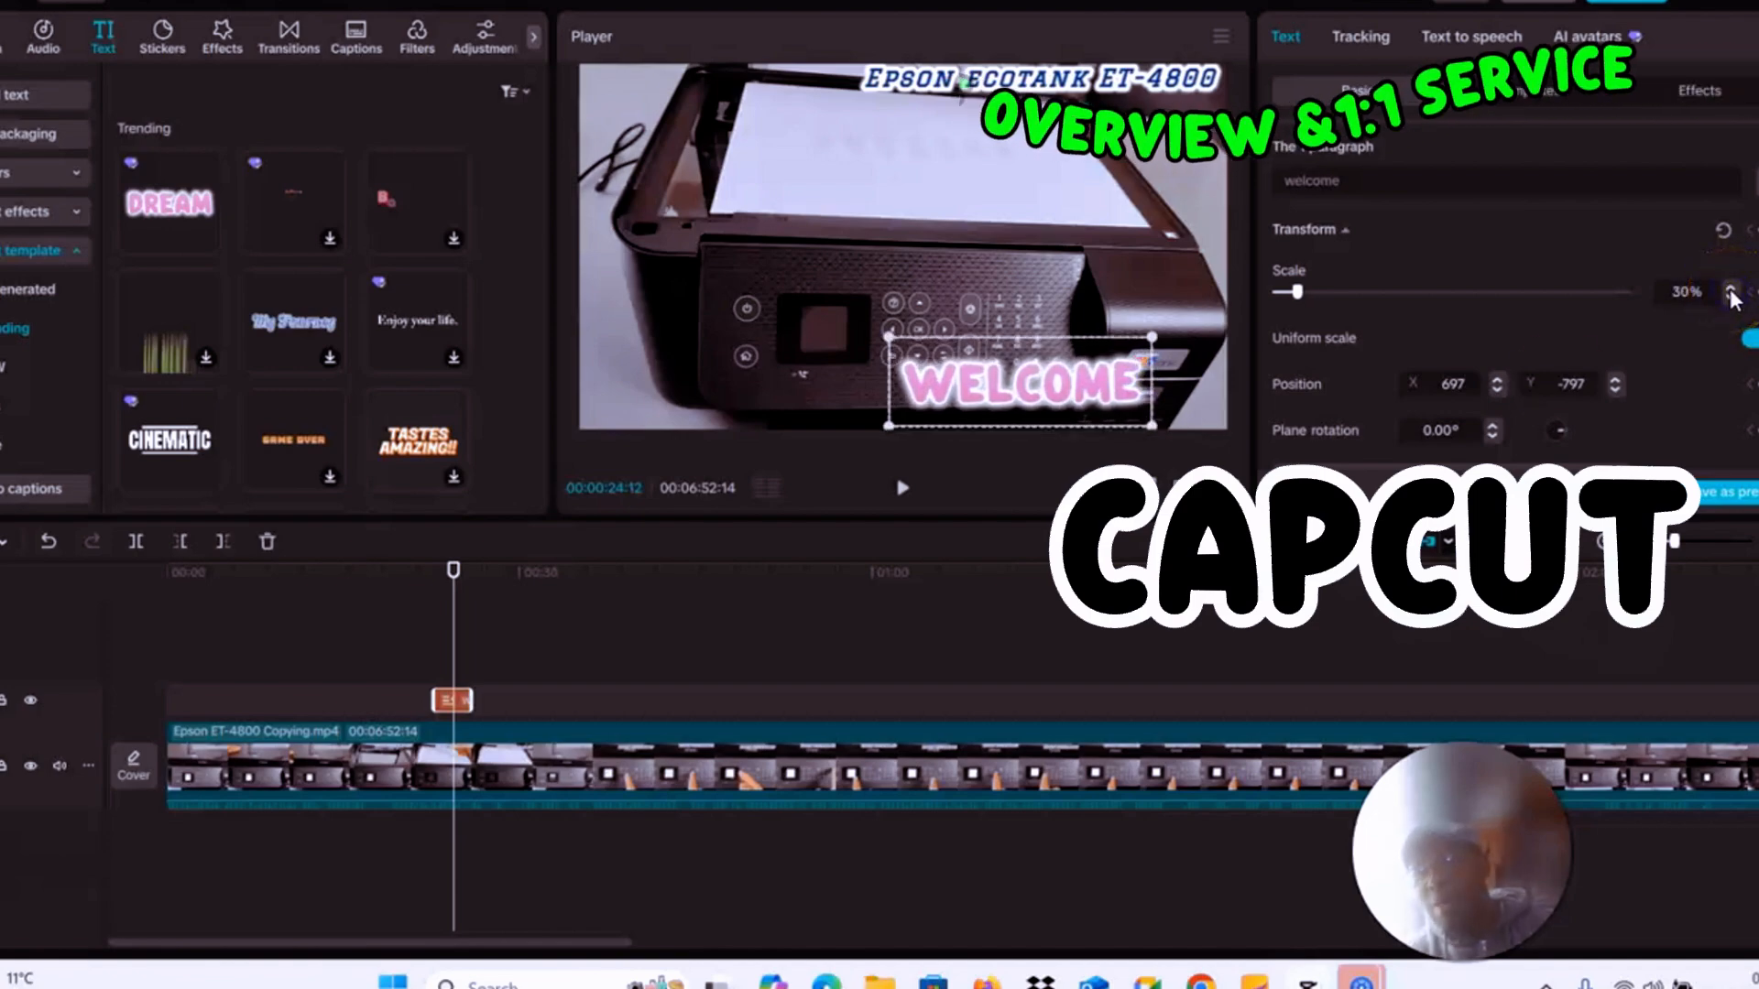
pyautogui.click(1730, 290)
pyautogui.click(1731, 289)
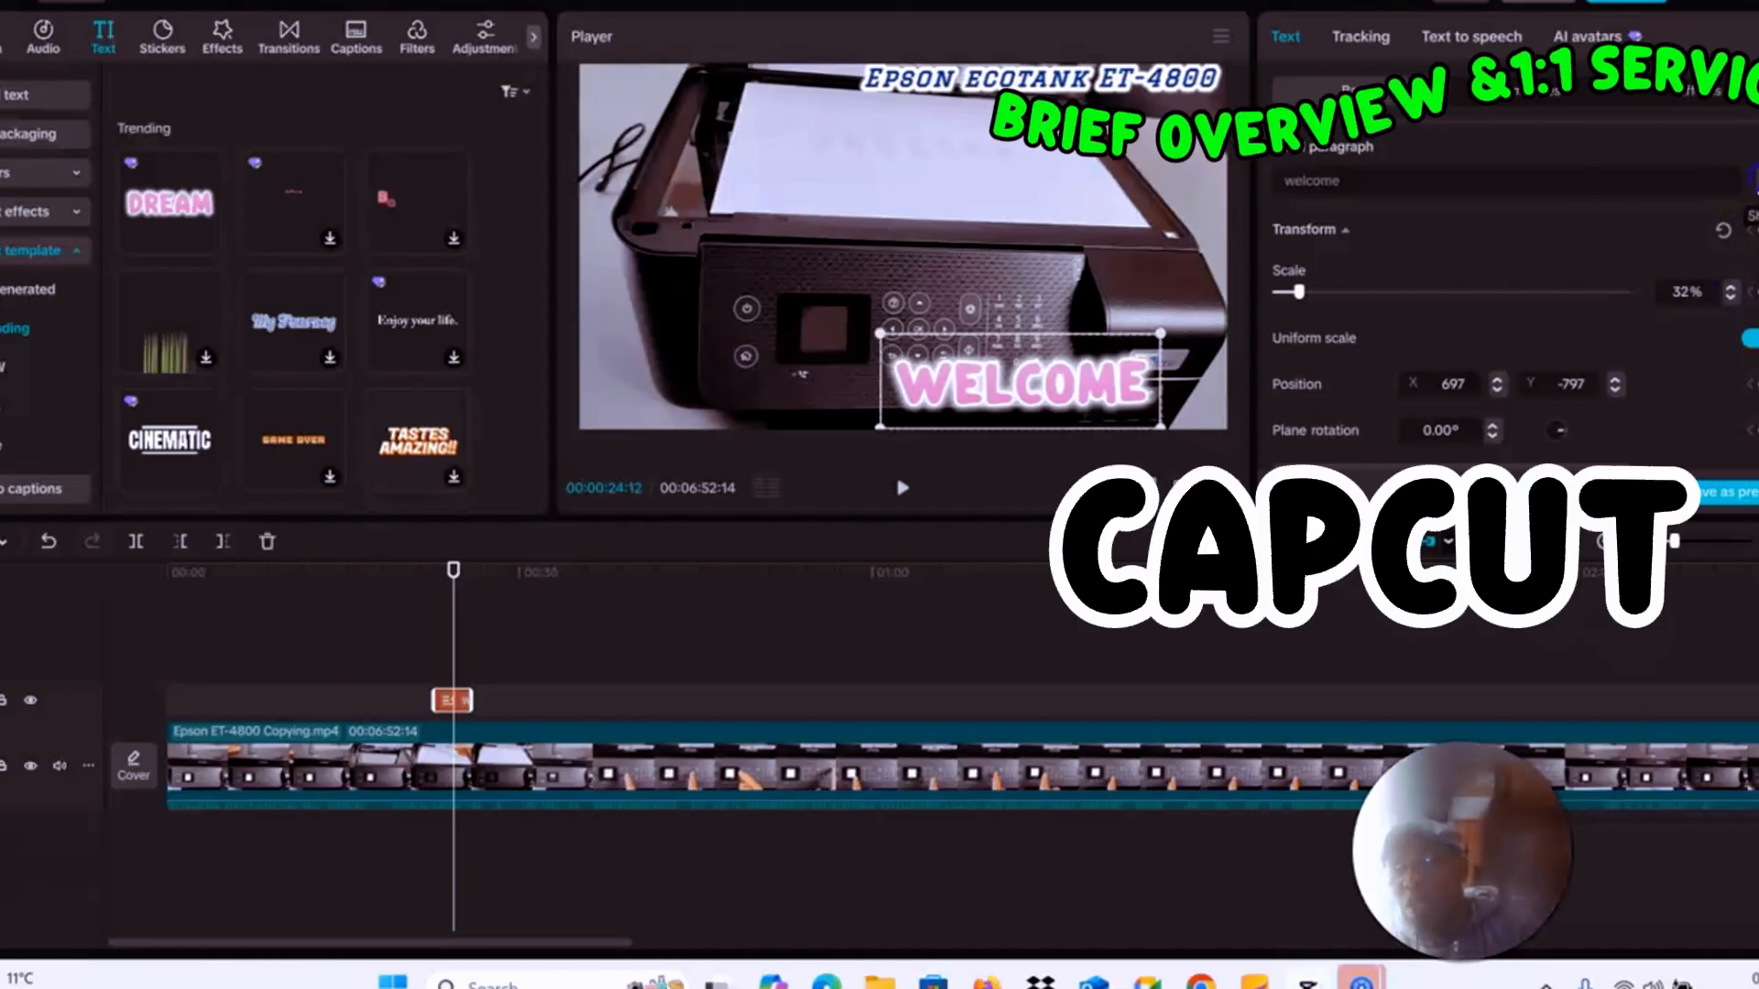
# Apply the preset style with green letters and a black outline to the welcome title
pyautogui.click(1753, 181)
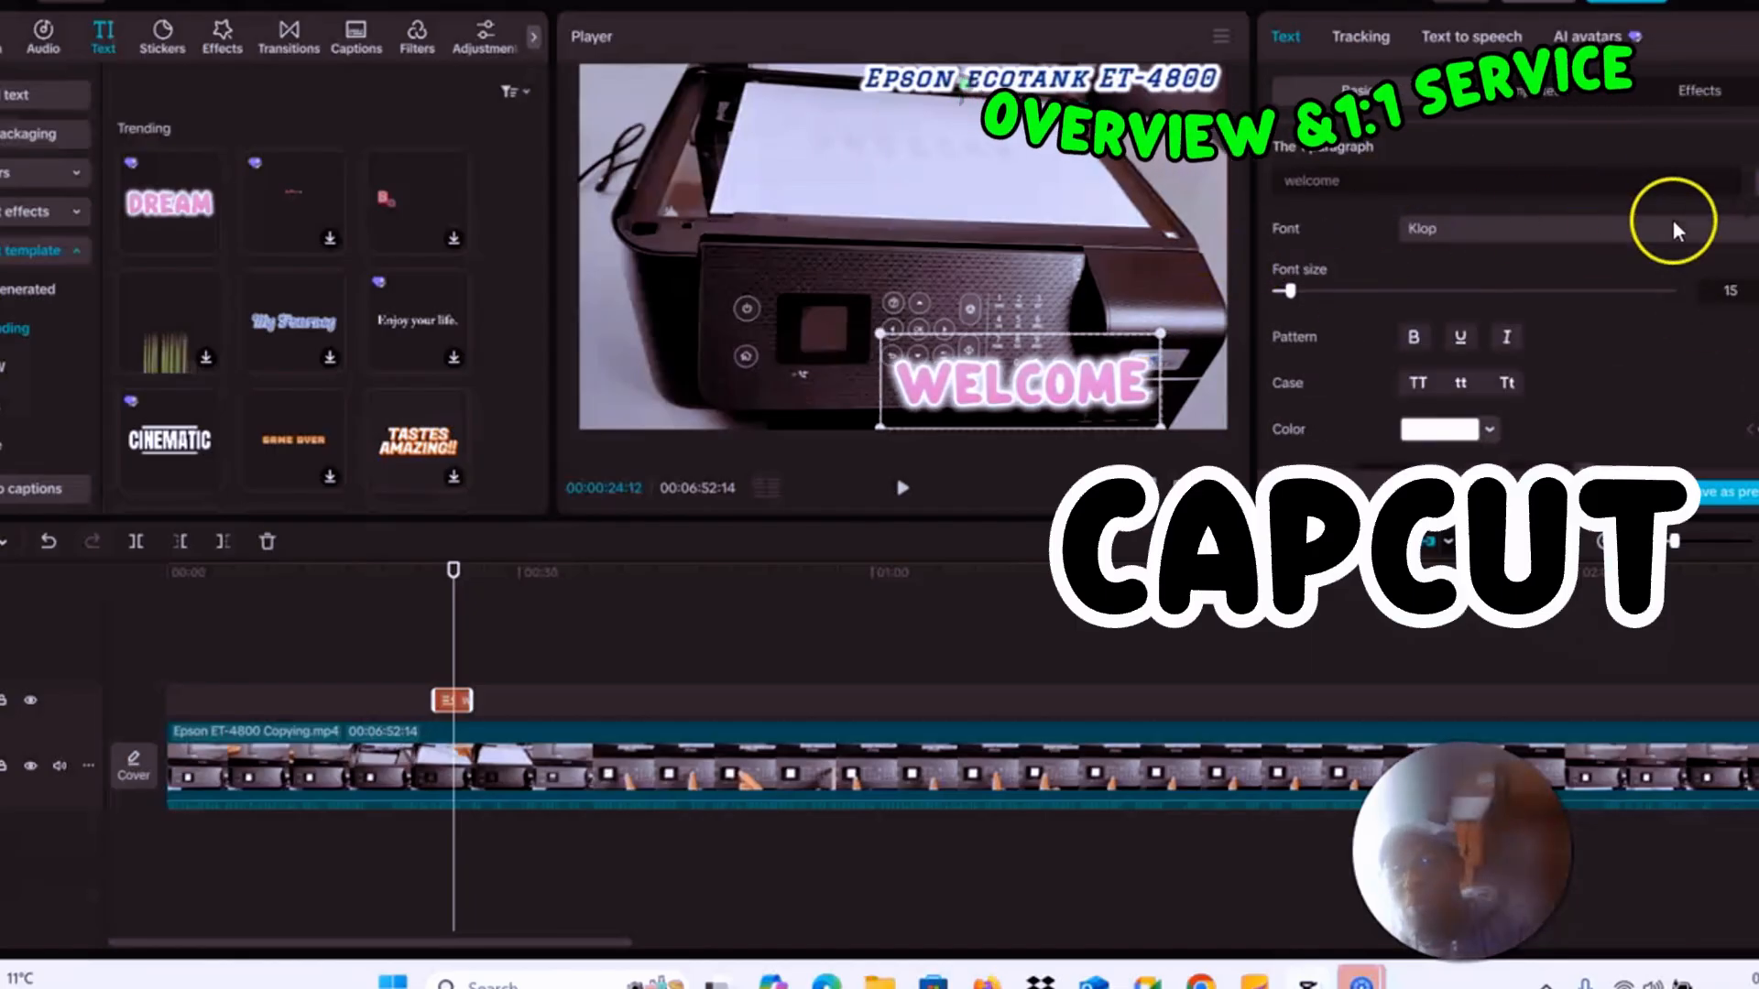
pyautogui.scroll(-1, 1665, 223)
pyautogui.scroll(-5, 1666, 223)
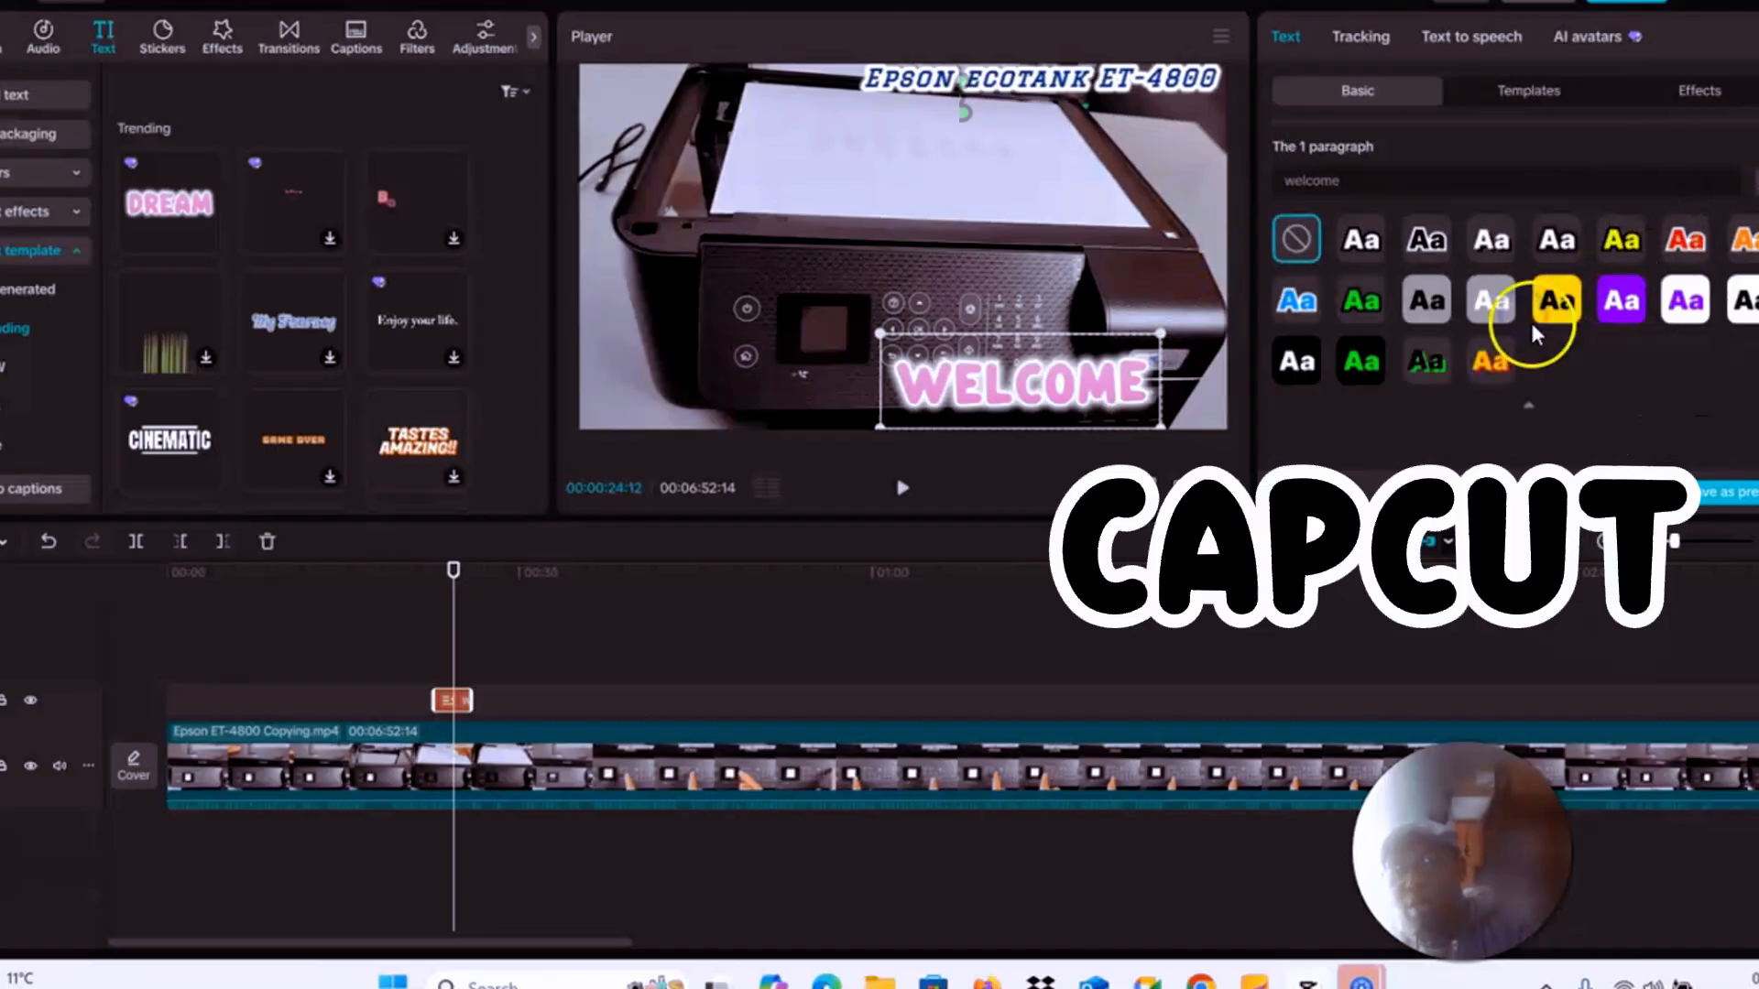
pyautogui.click(1370, 306)
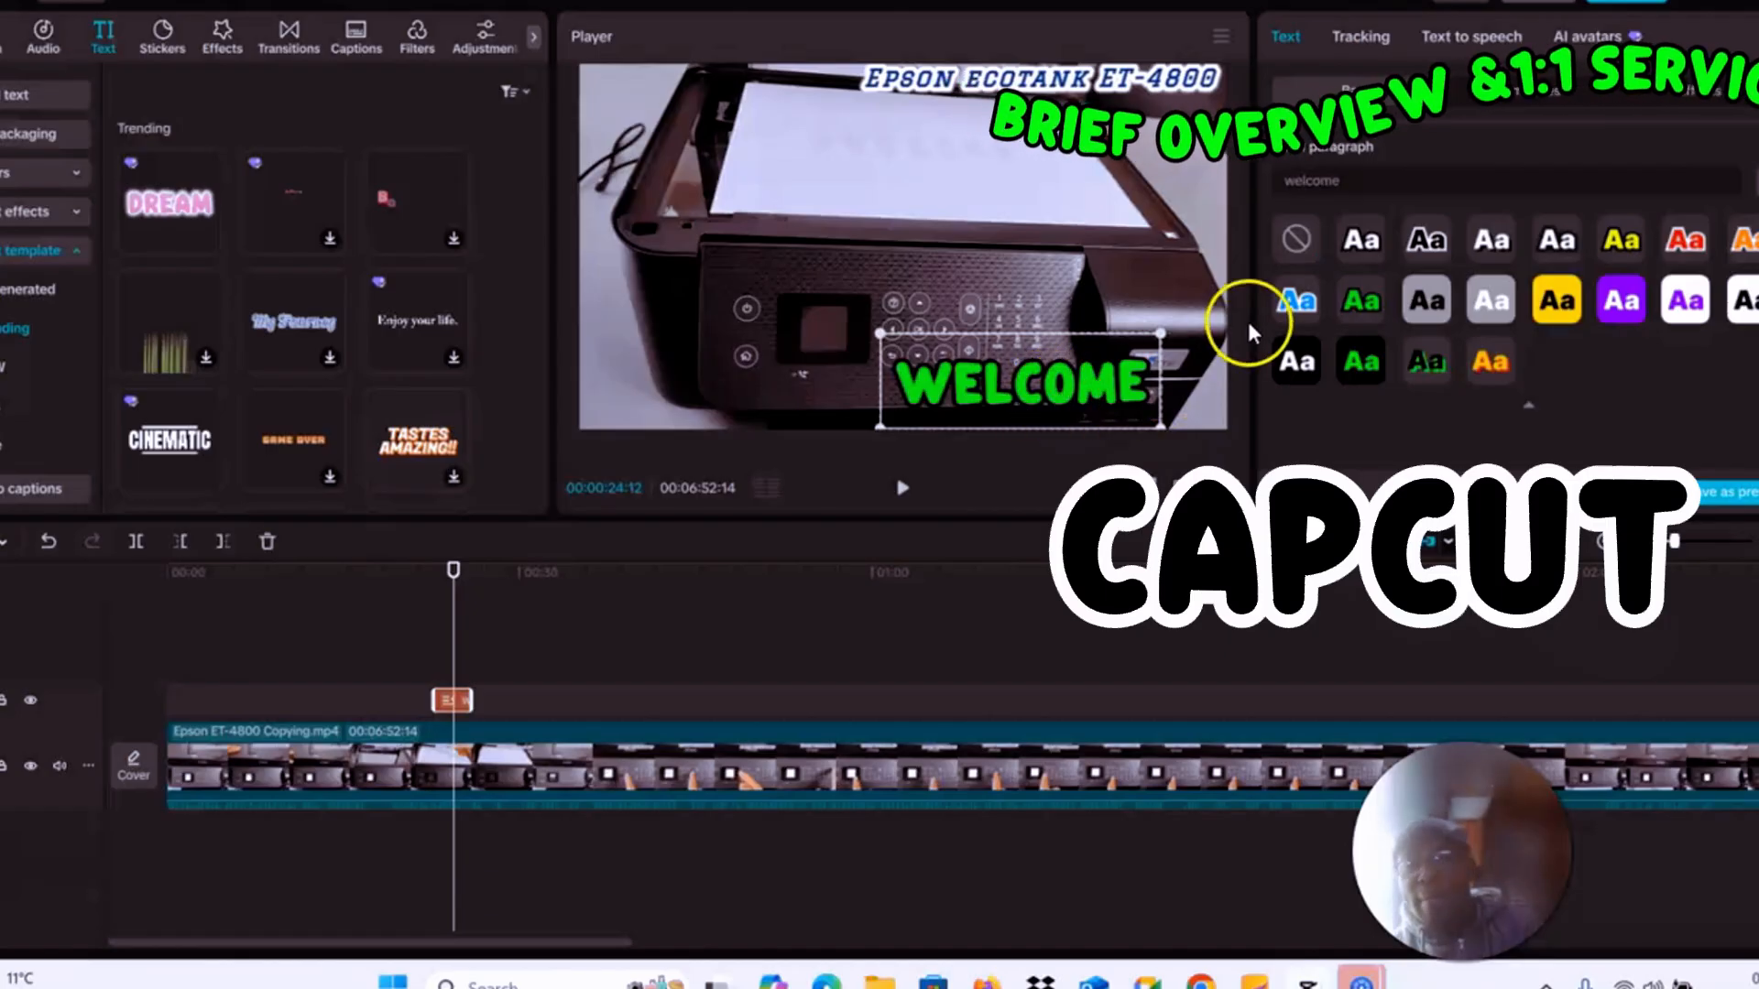
# Apply the preset style with yellow letters and a black outline to the welcome title and shrink it into the frame's lower-right corner
pyautogui.click(1299, 302)
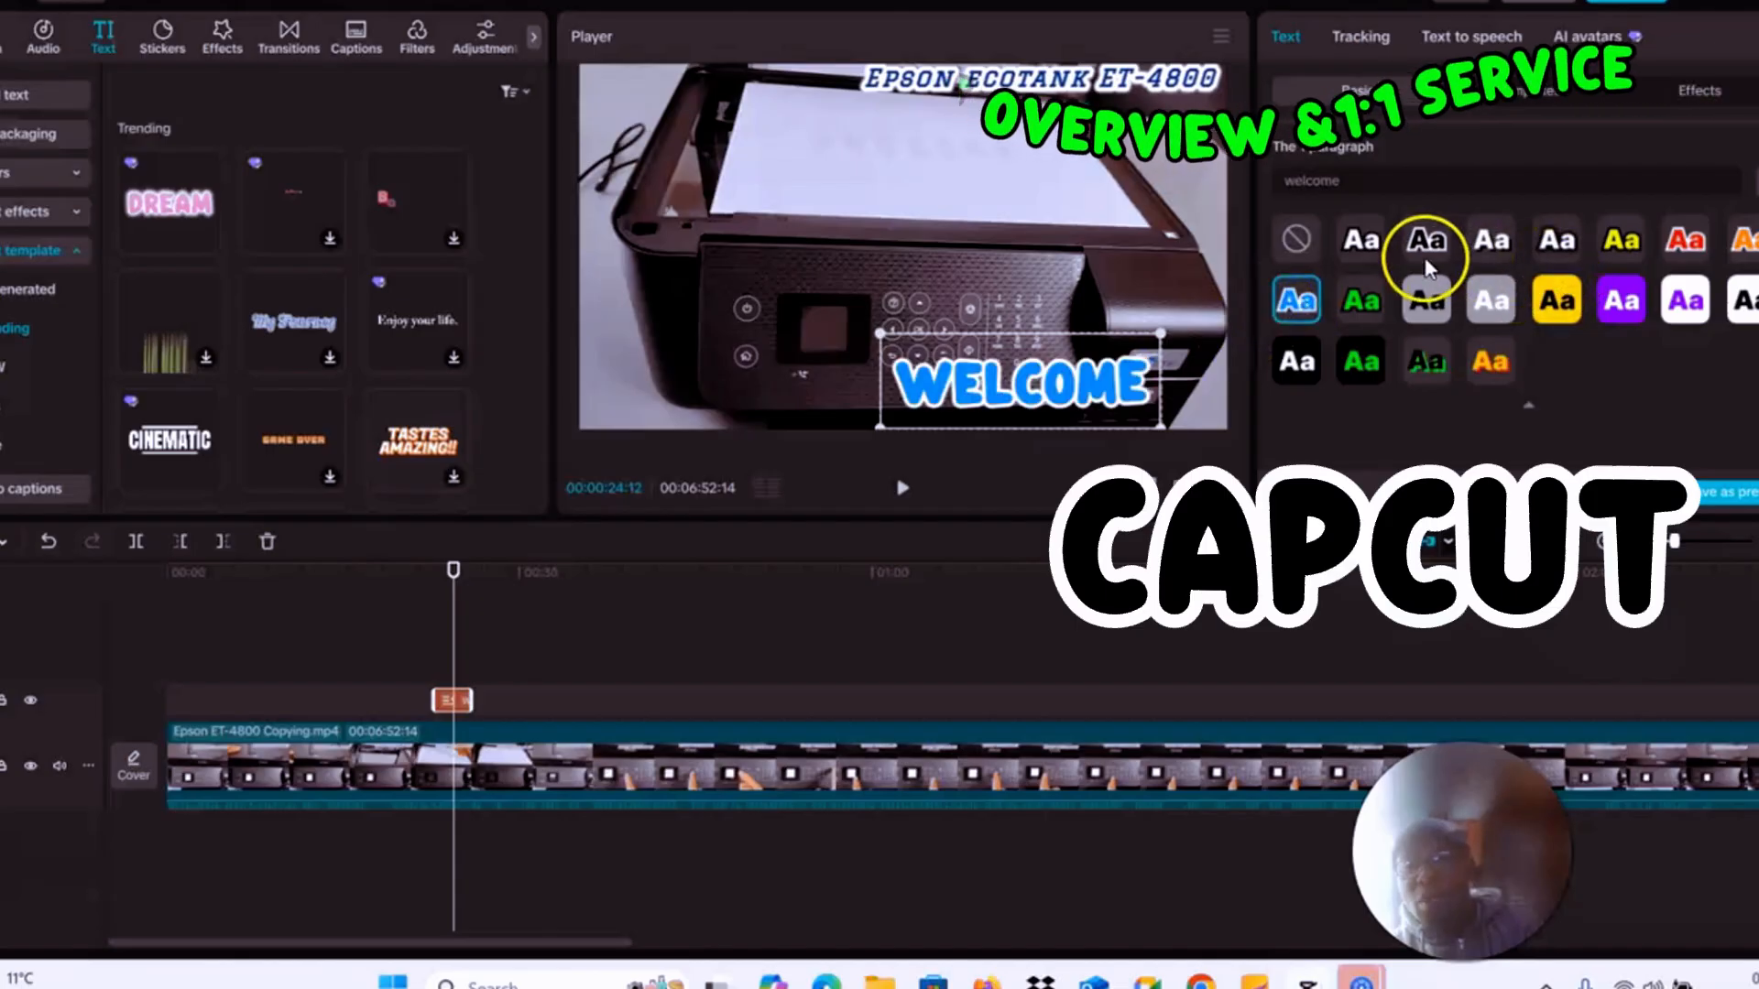
pyautogui.click(1623, 242)
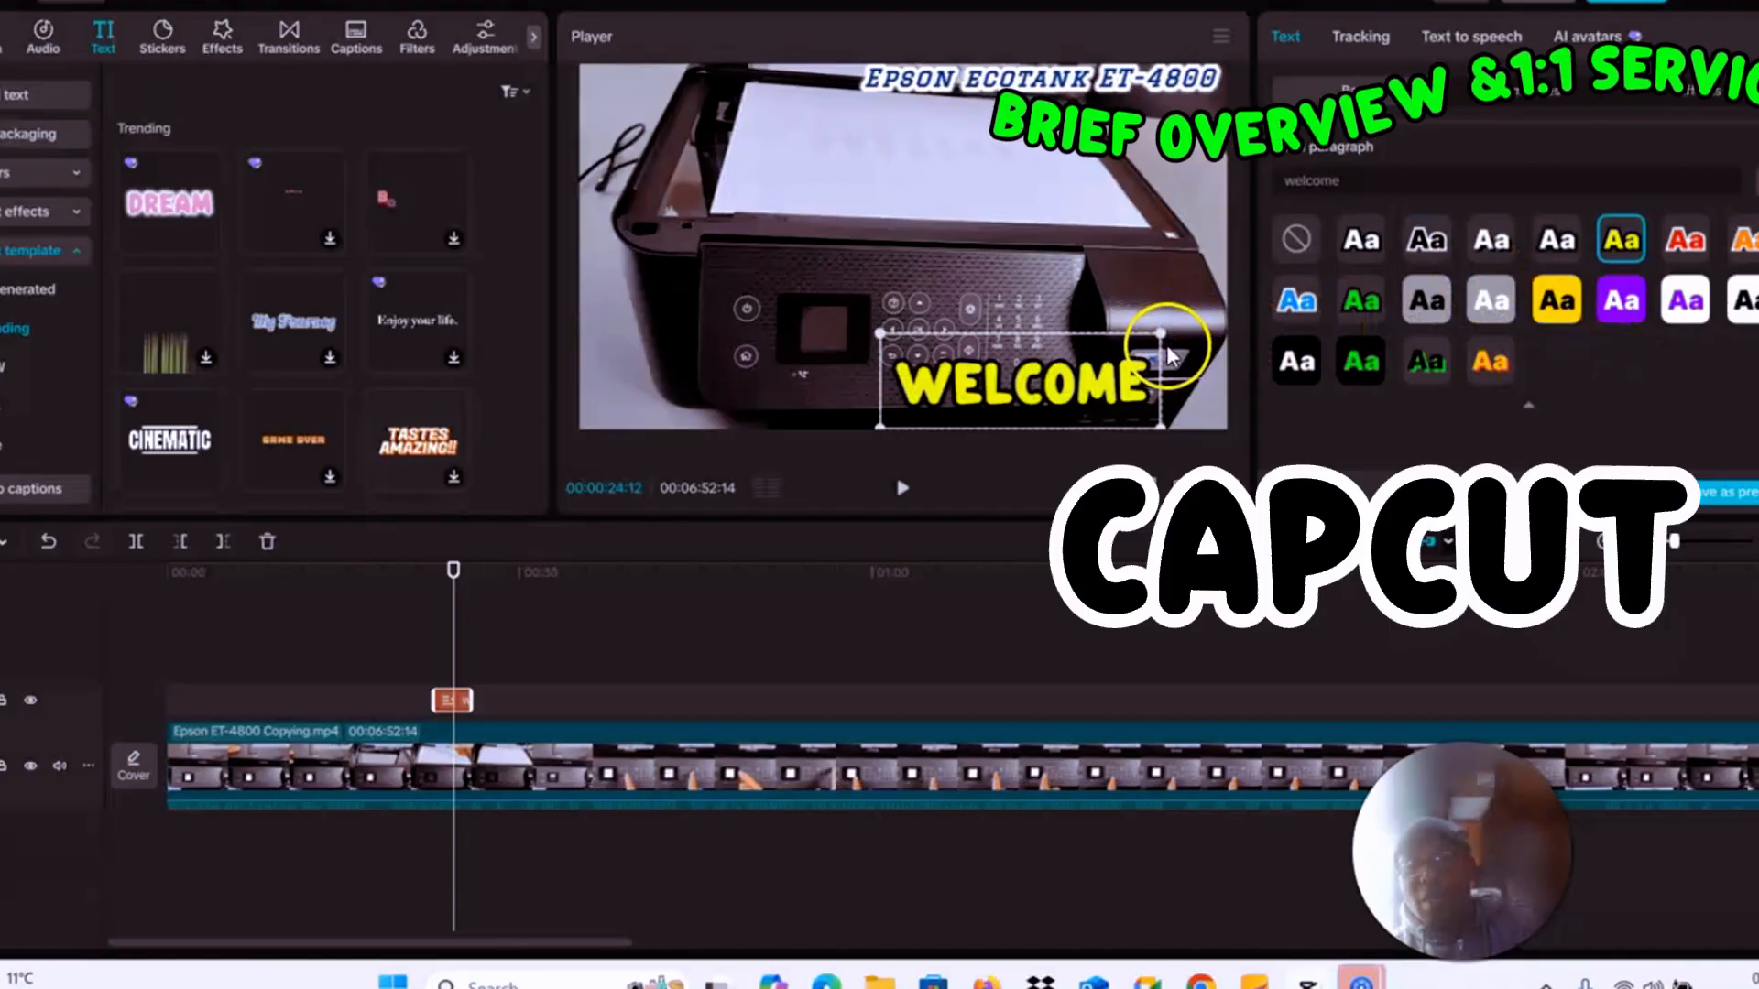
pyautogui.moveTo(1163, 340); pyautogui.dragTo(1159, 414)
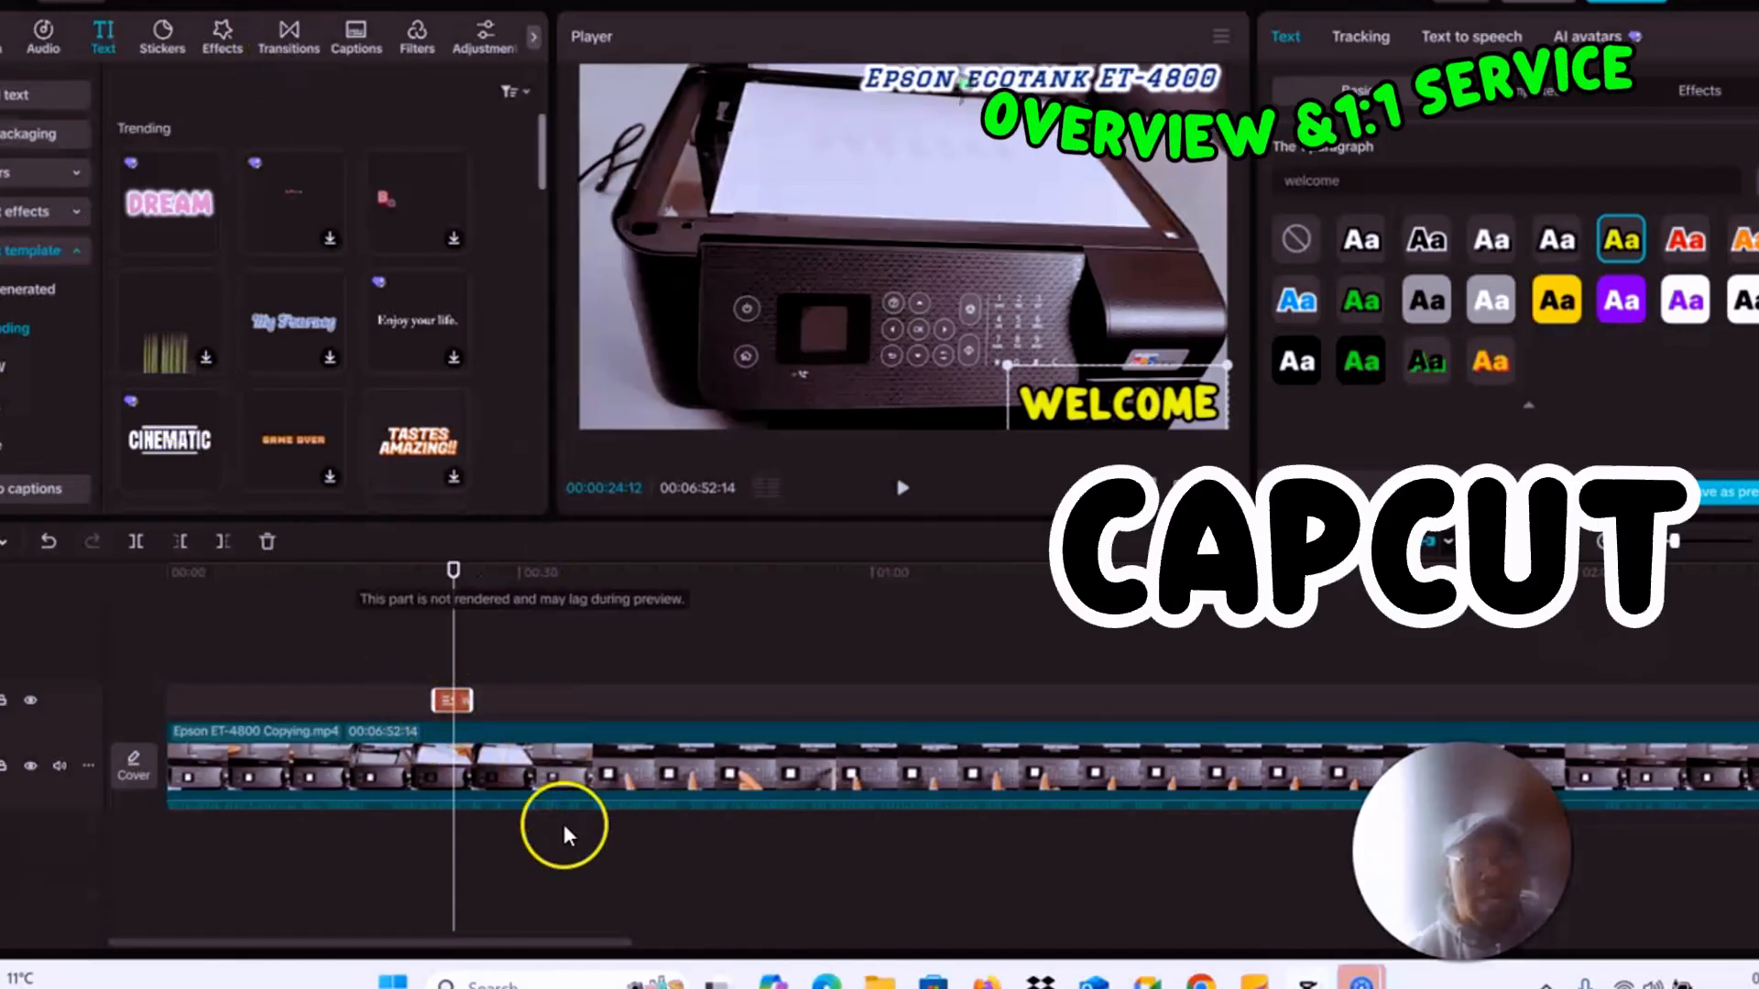
# Split the printer video at 00:00:43:25, add the Twist Turn transition on the cut and preview it
pyautogui.click(685, 784)
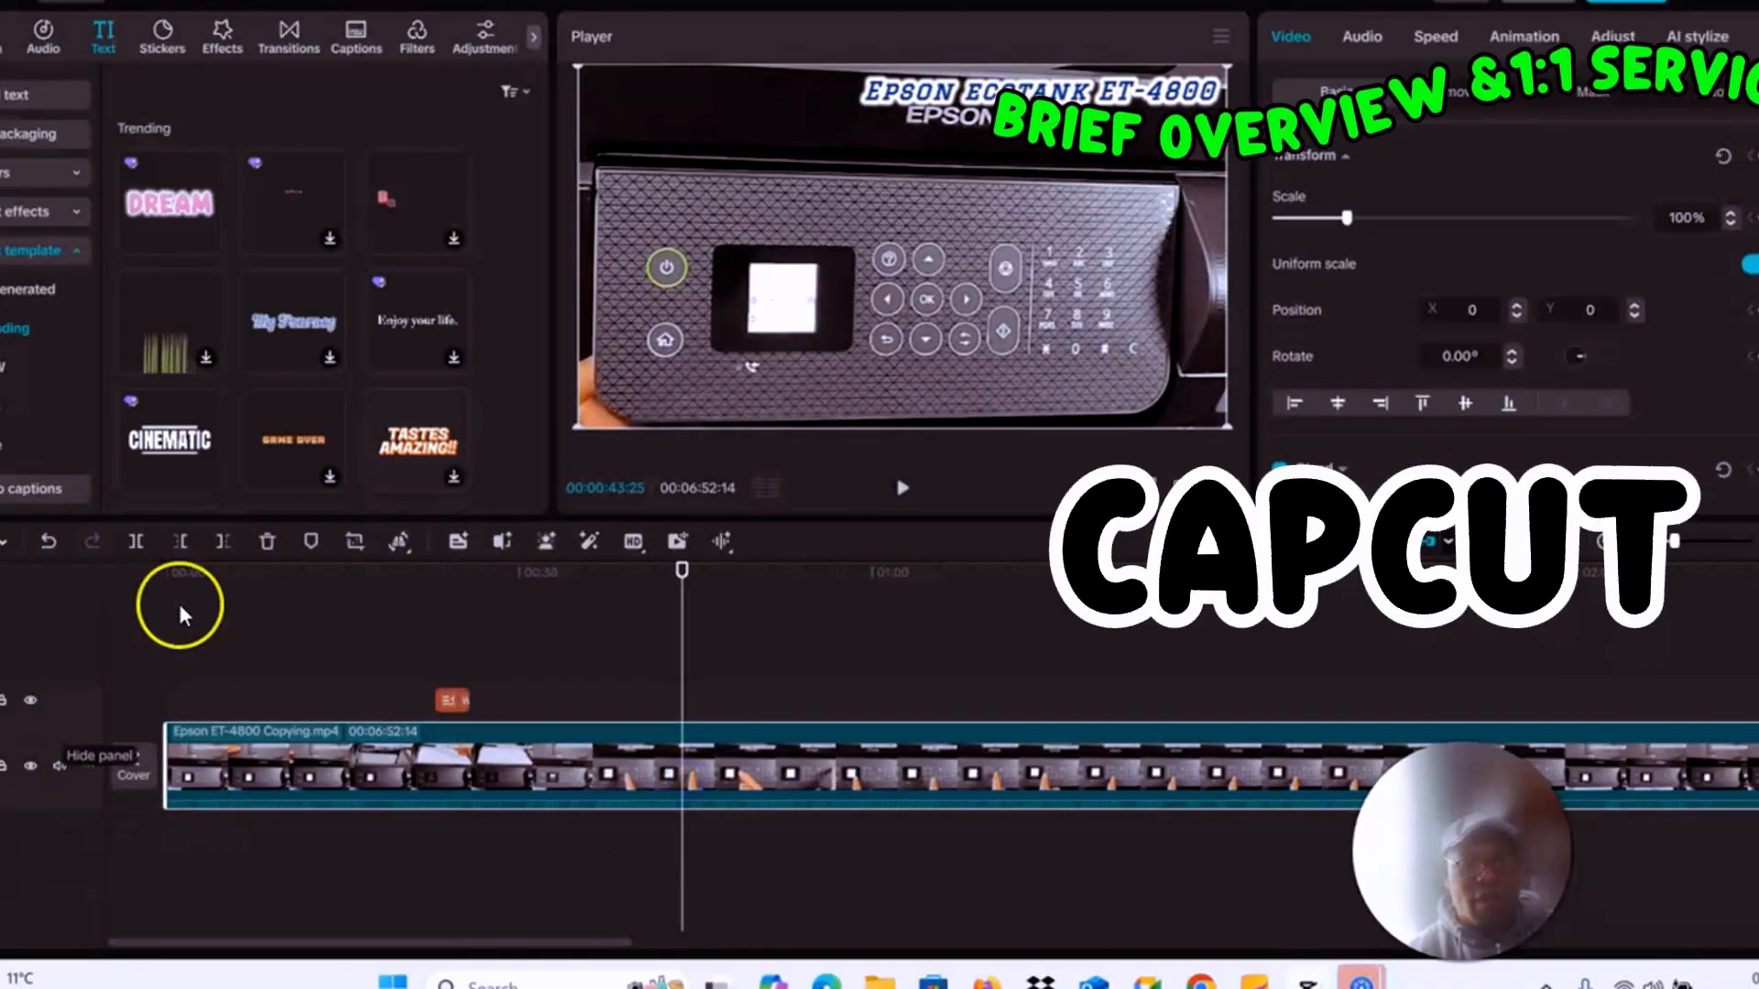
pyautogui.click(145, 544)
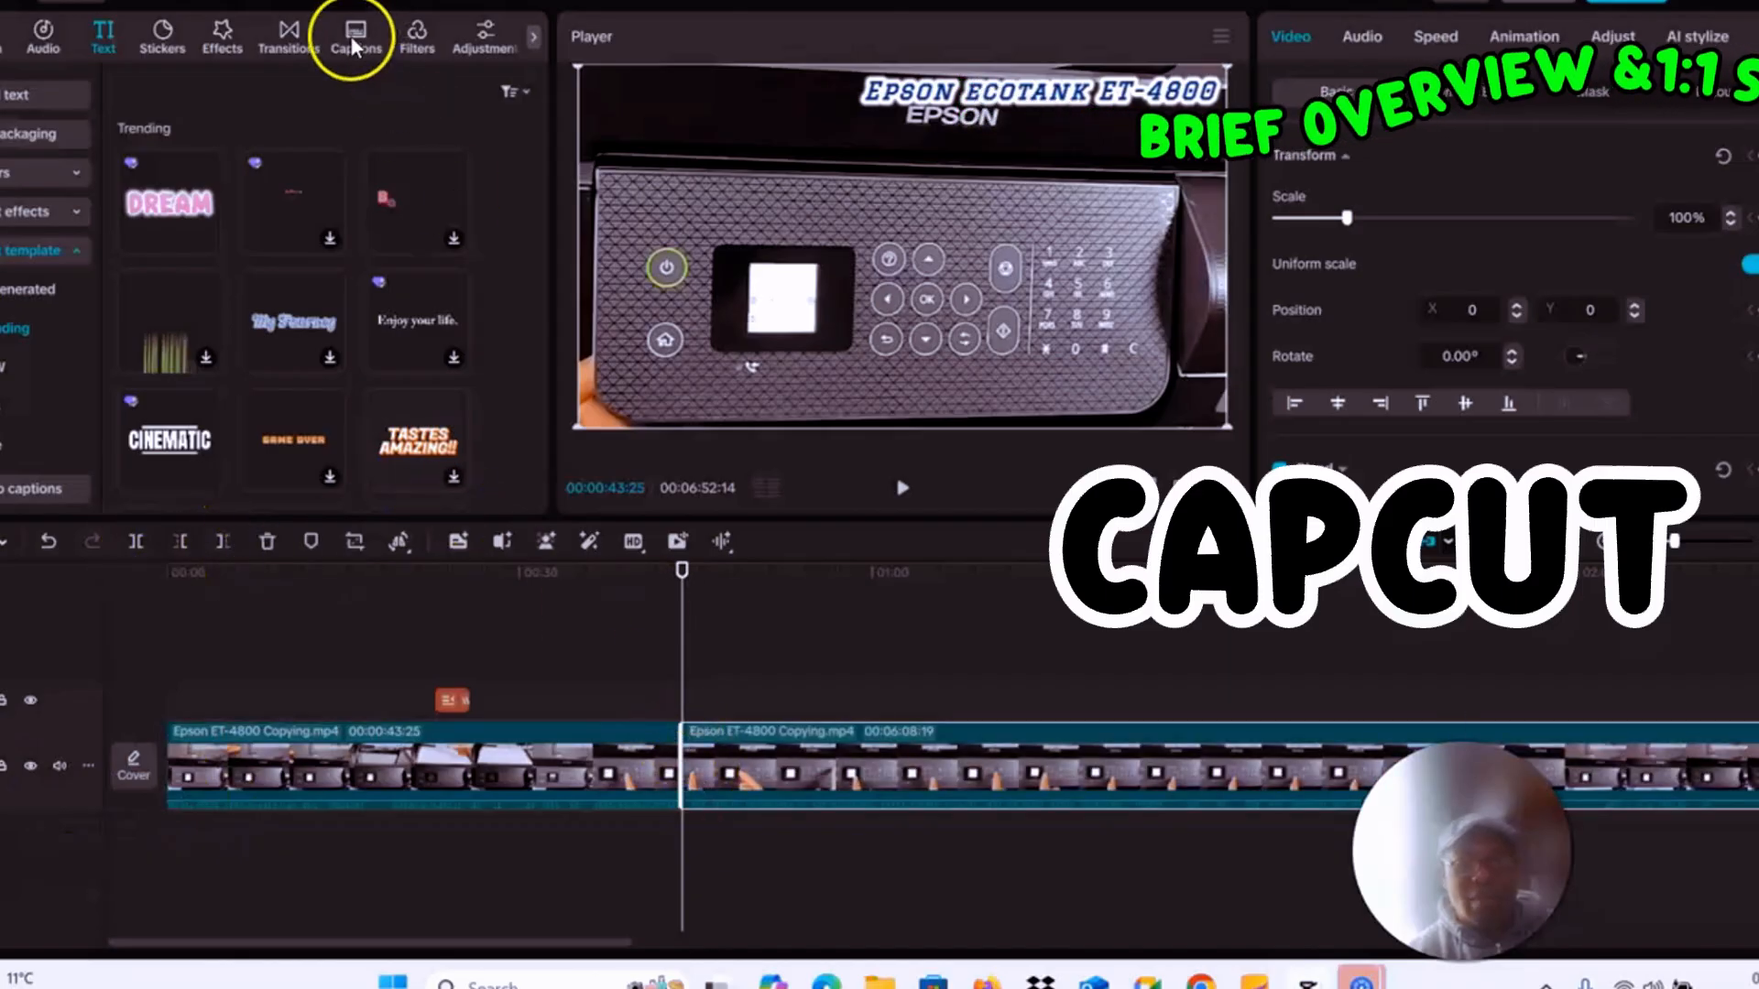
pyautogui.click(291, 39)
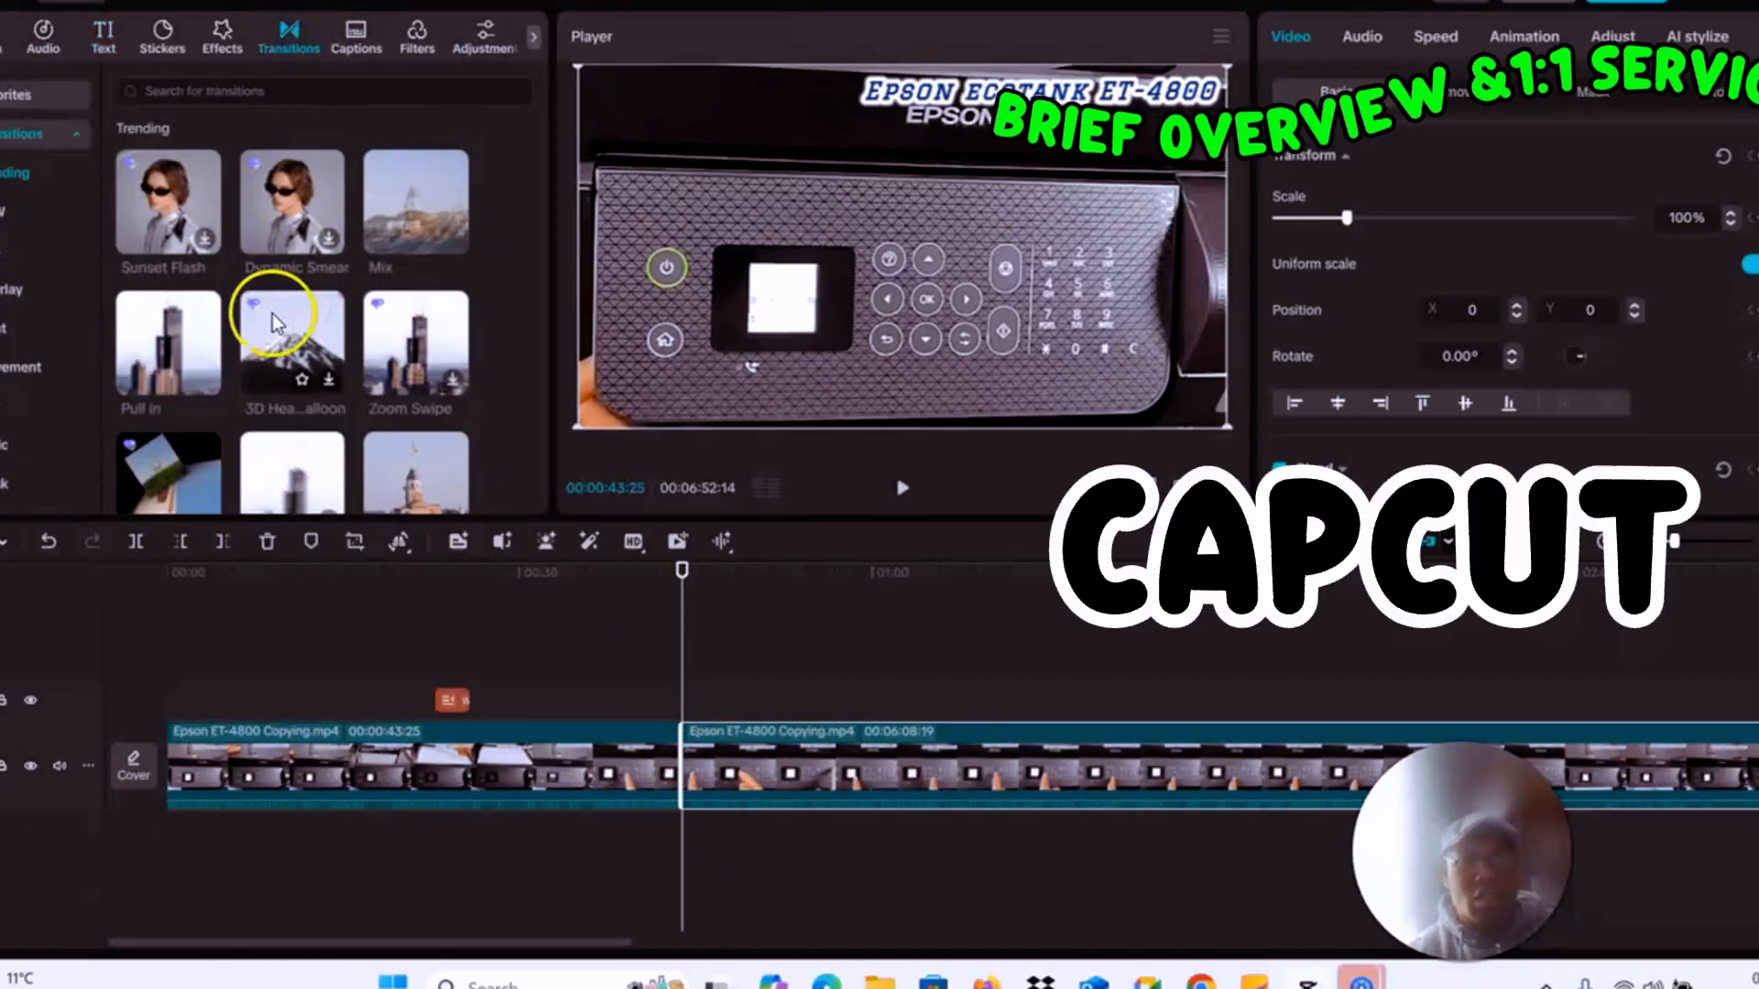
pyautogui.scroll(-3, 213, 346)
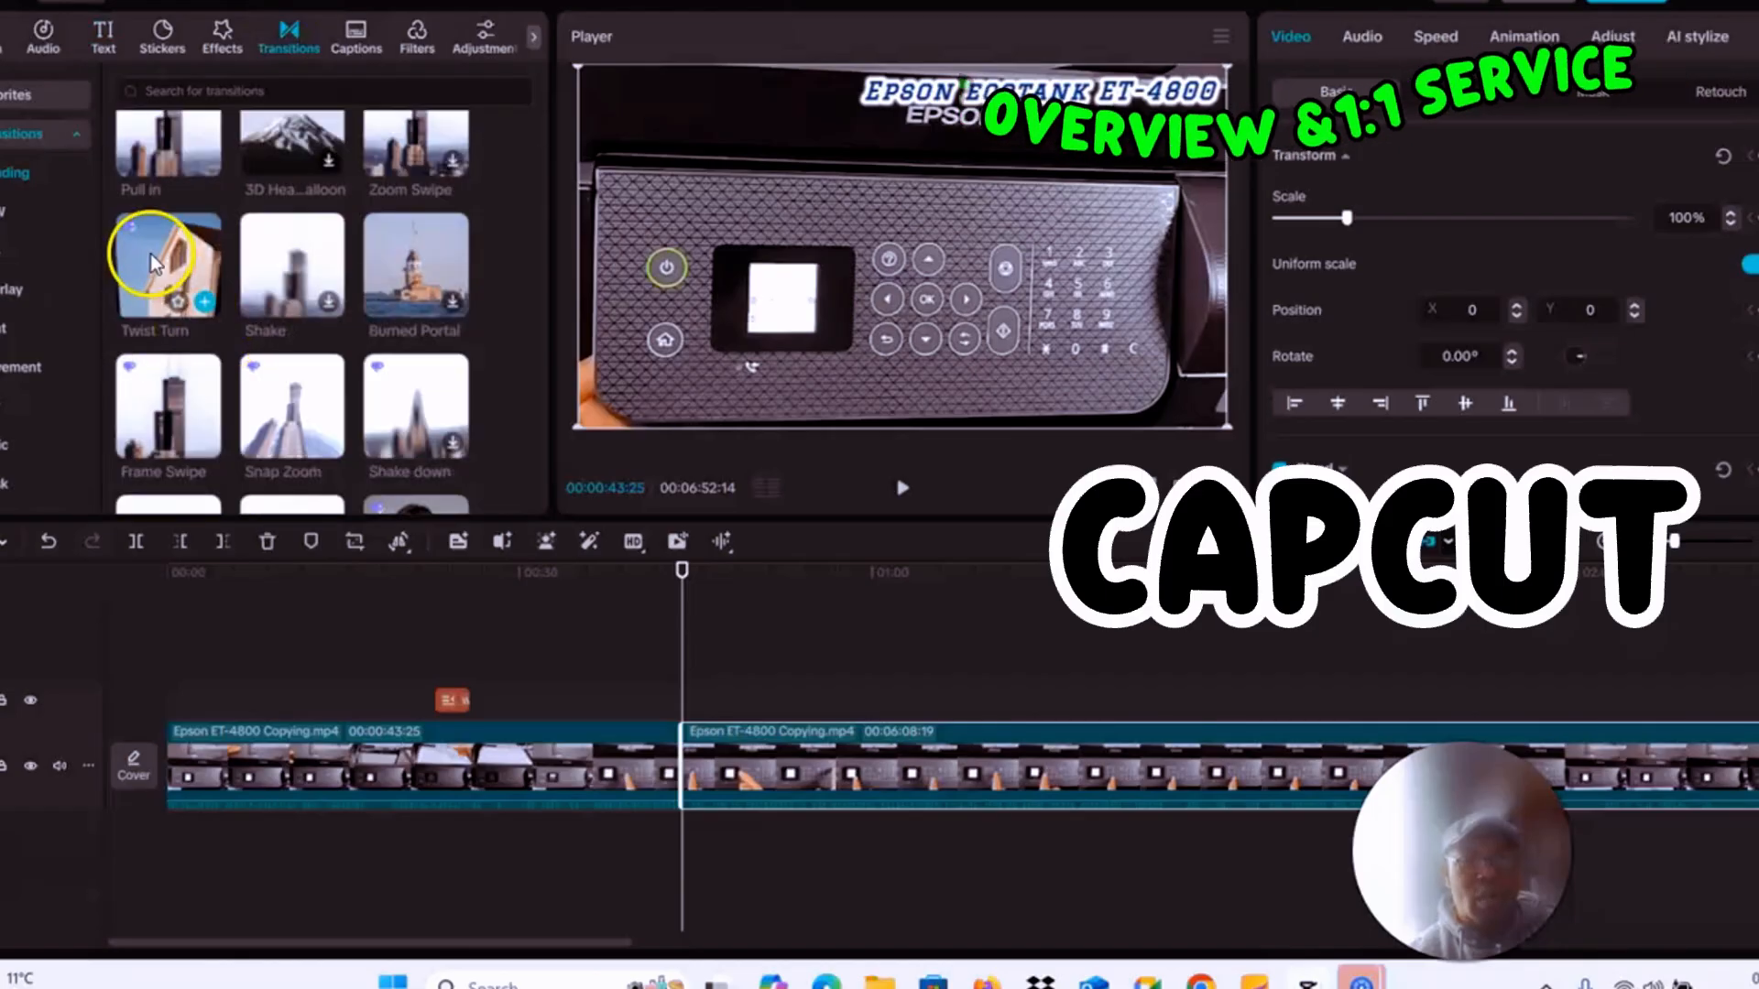
pyautogui.moveTo(167, 273); pyautogui.dragTo(678, 822)
pyautogui.click(634, 821)
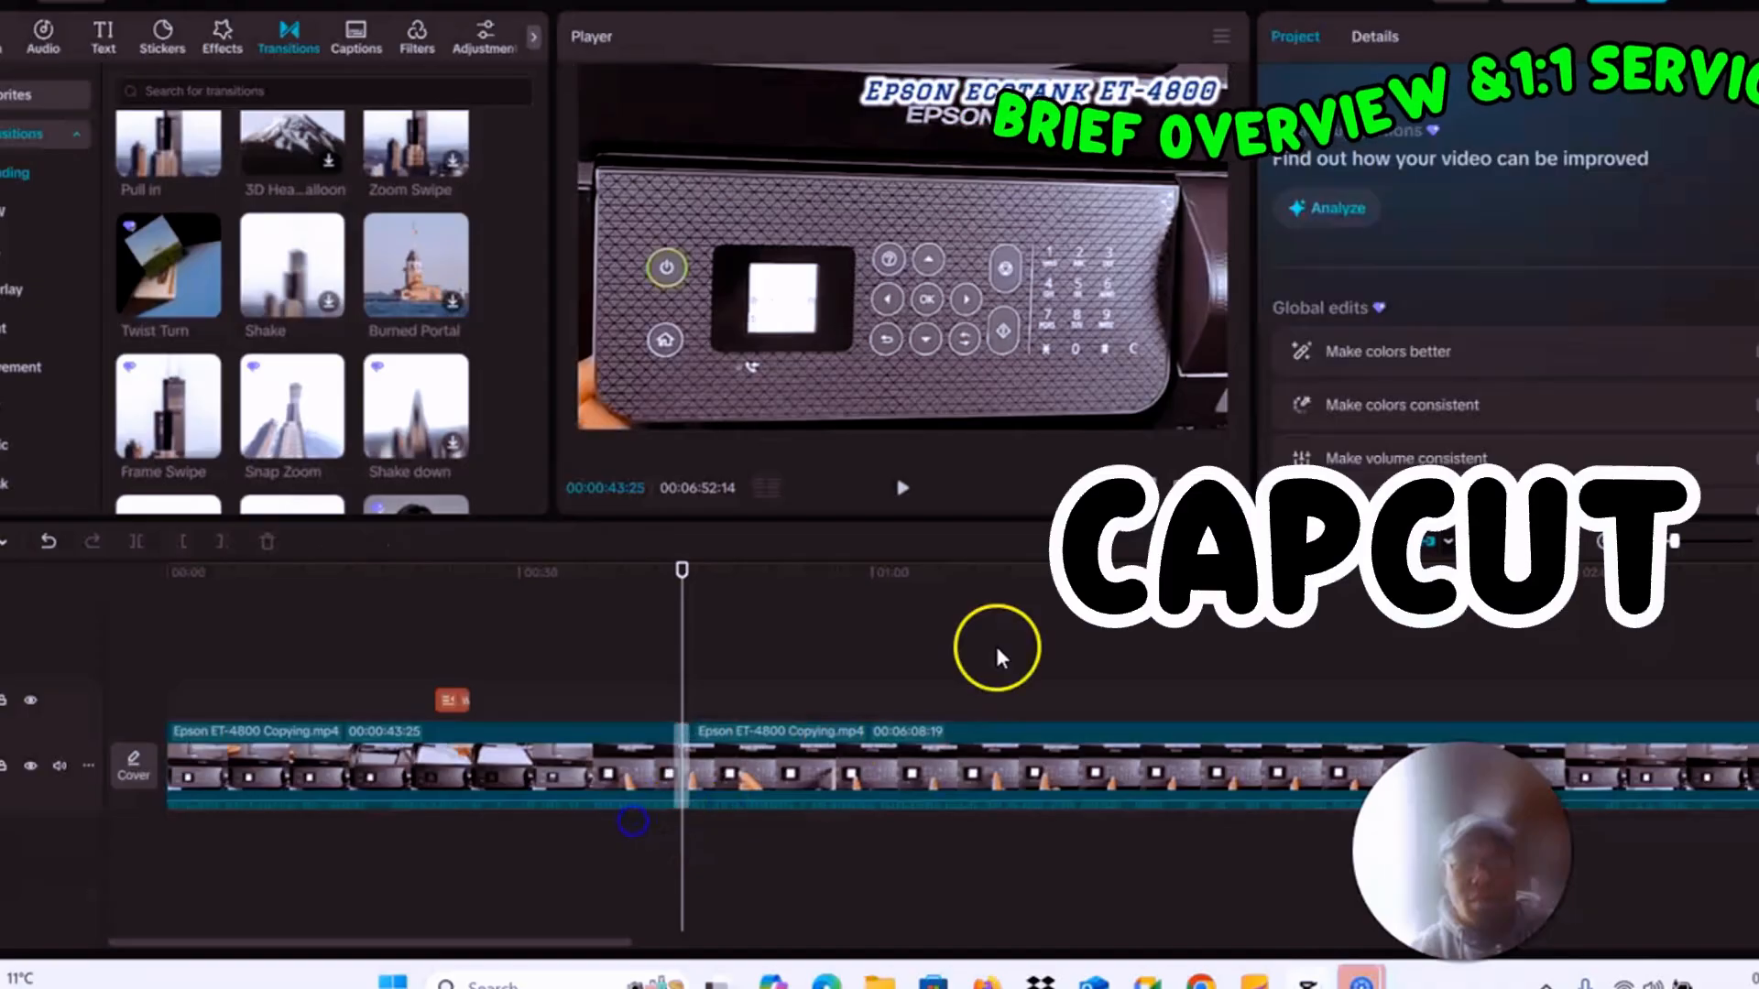
pyautogui.click(900, 488)
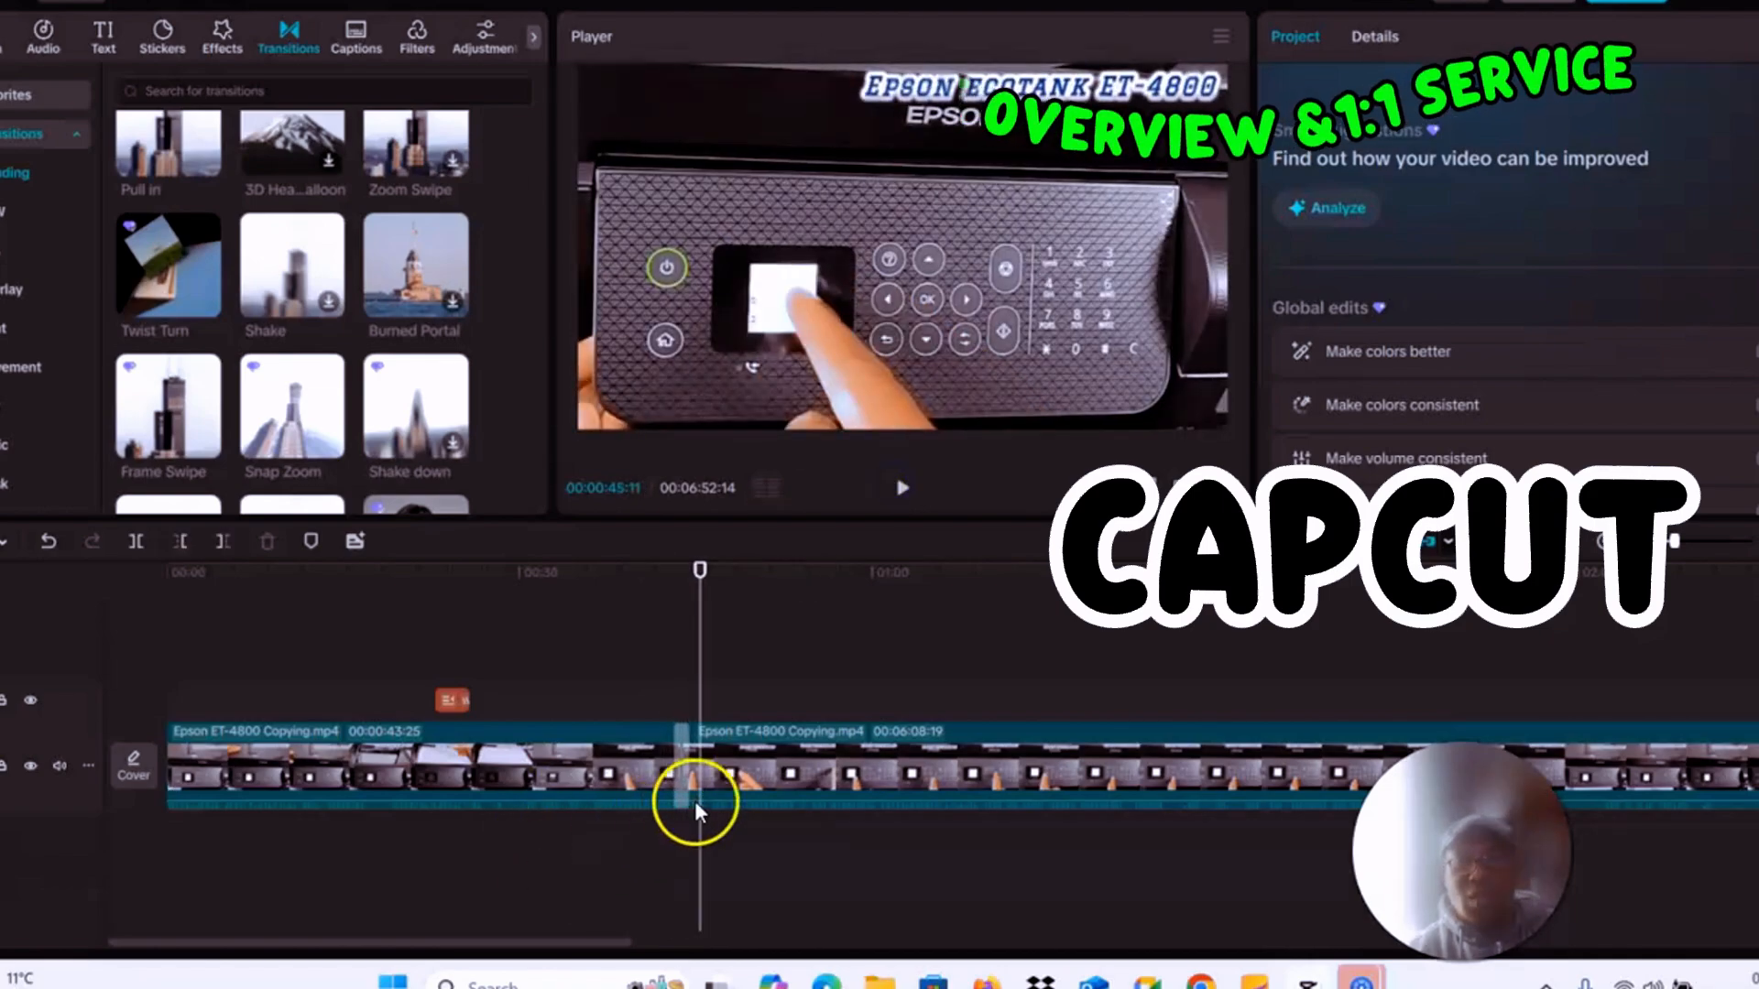
# Look through the available transitions in the Trending, Hits and Movement categories
pyautogui.scroll(-3, 336, 220)
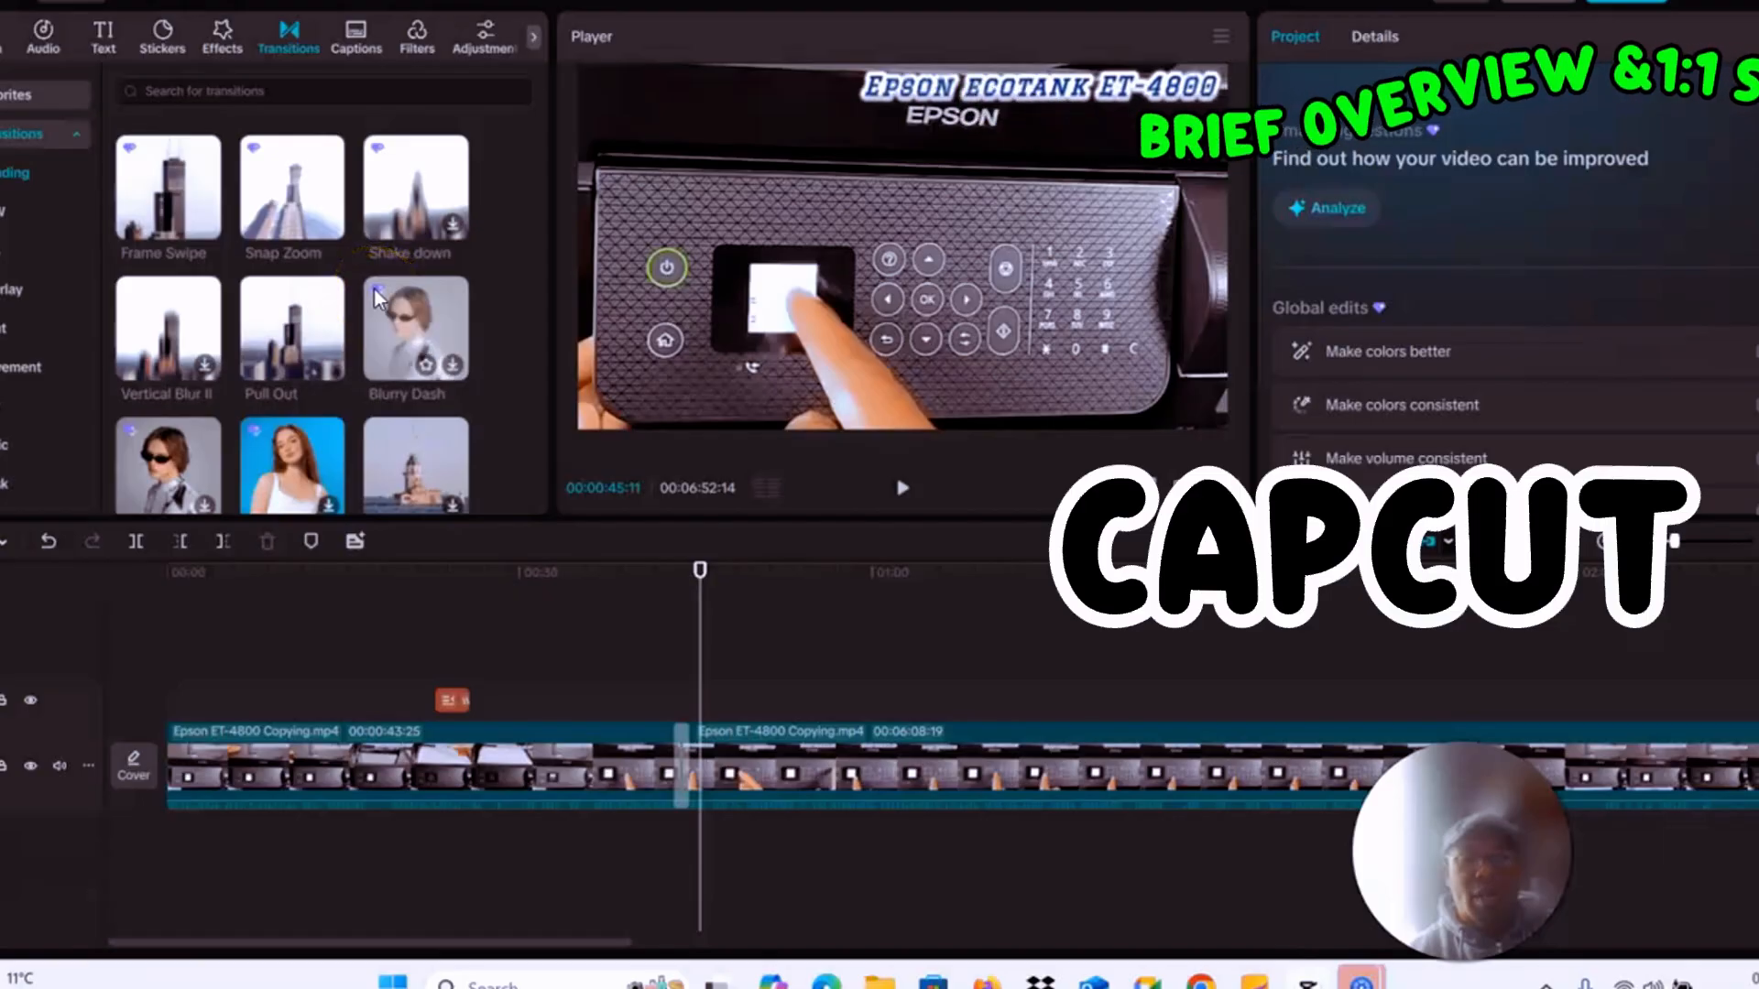
pyautogui.scroll(-1, 287, 325)
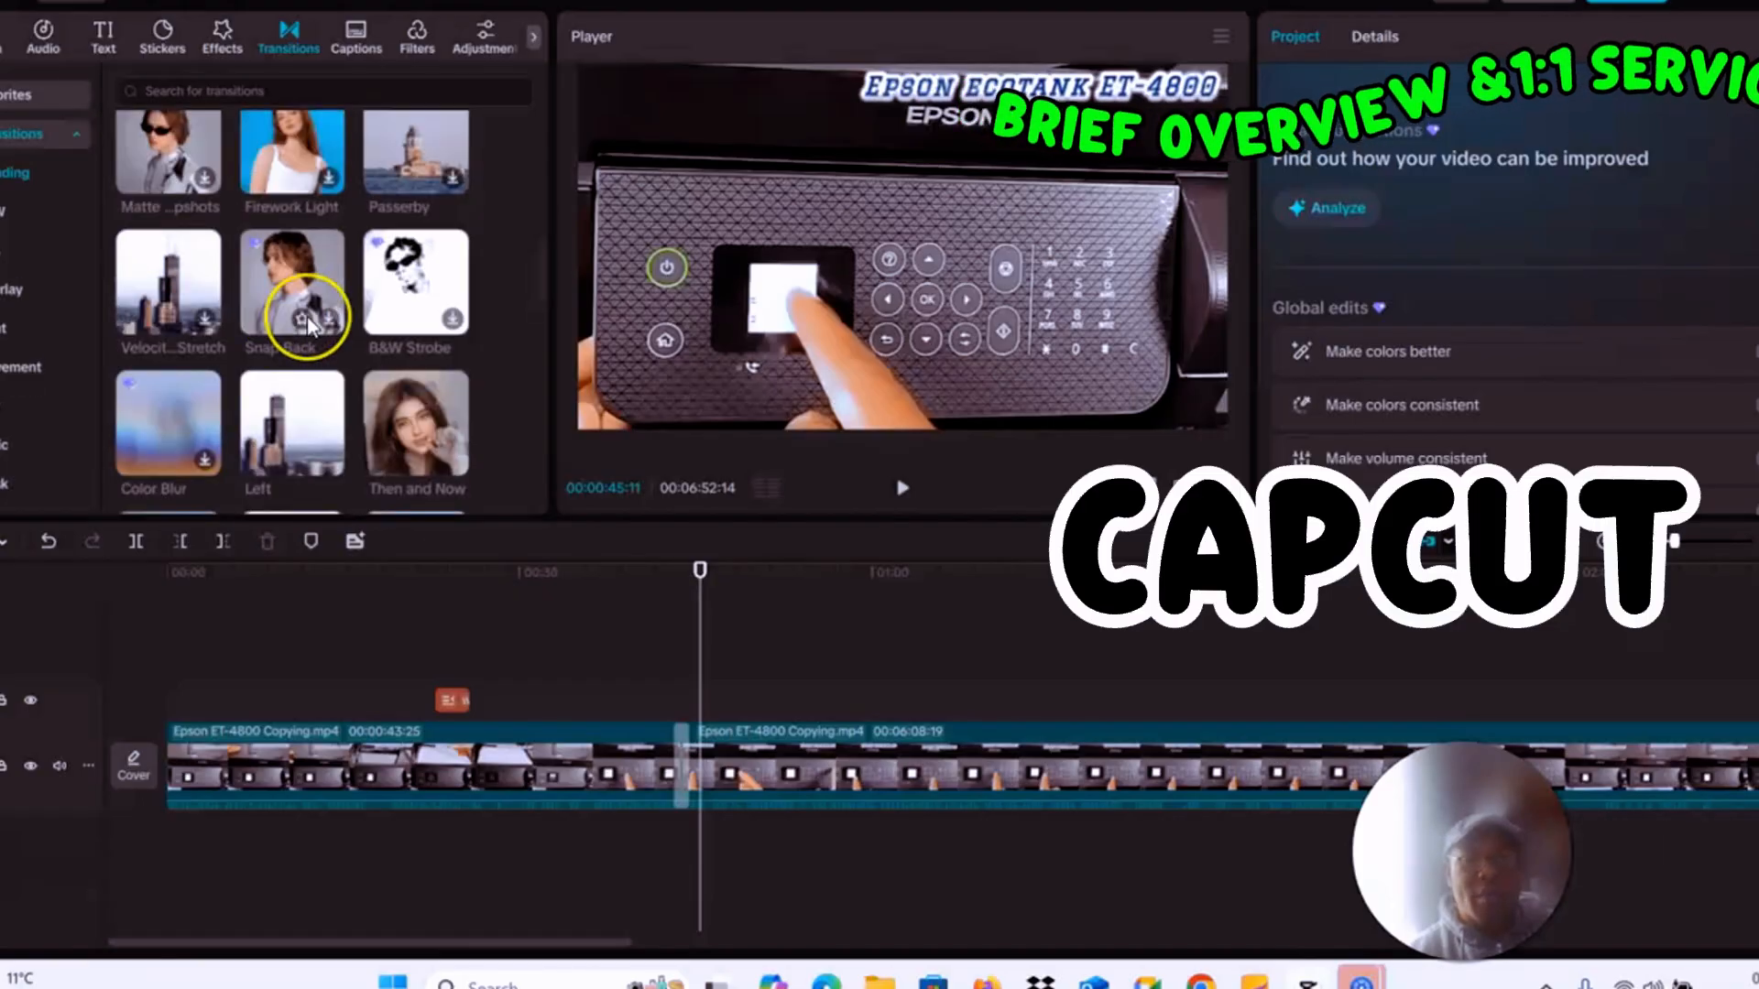
pyautogui.scroll(1, 306, 316)
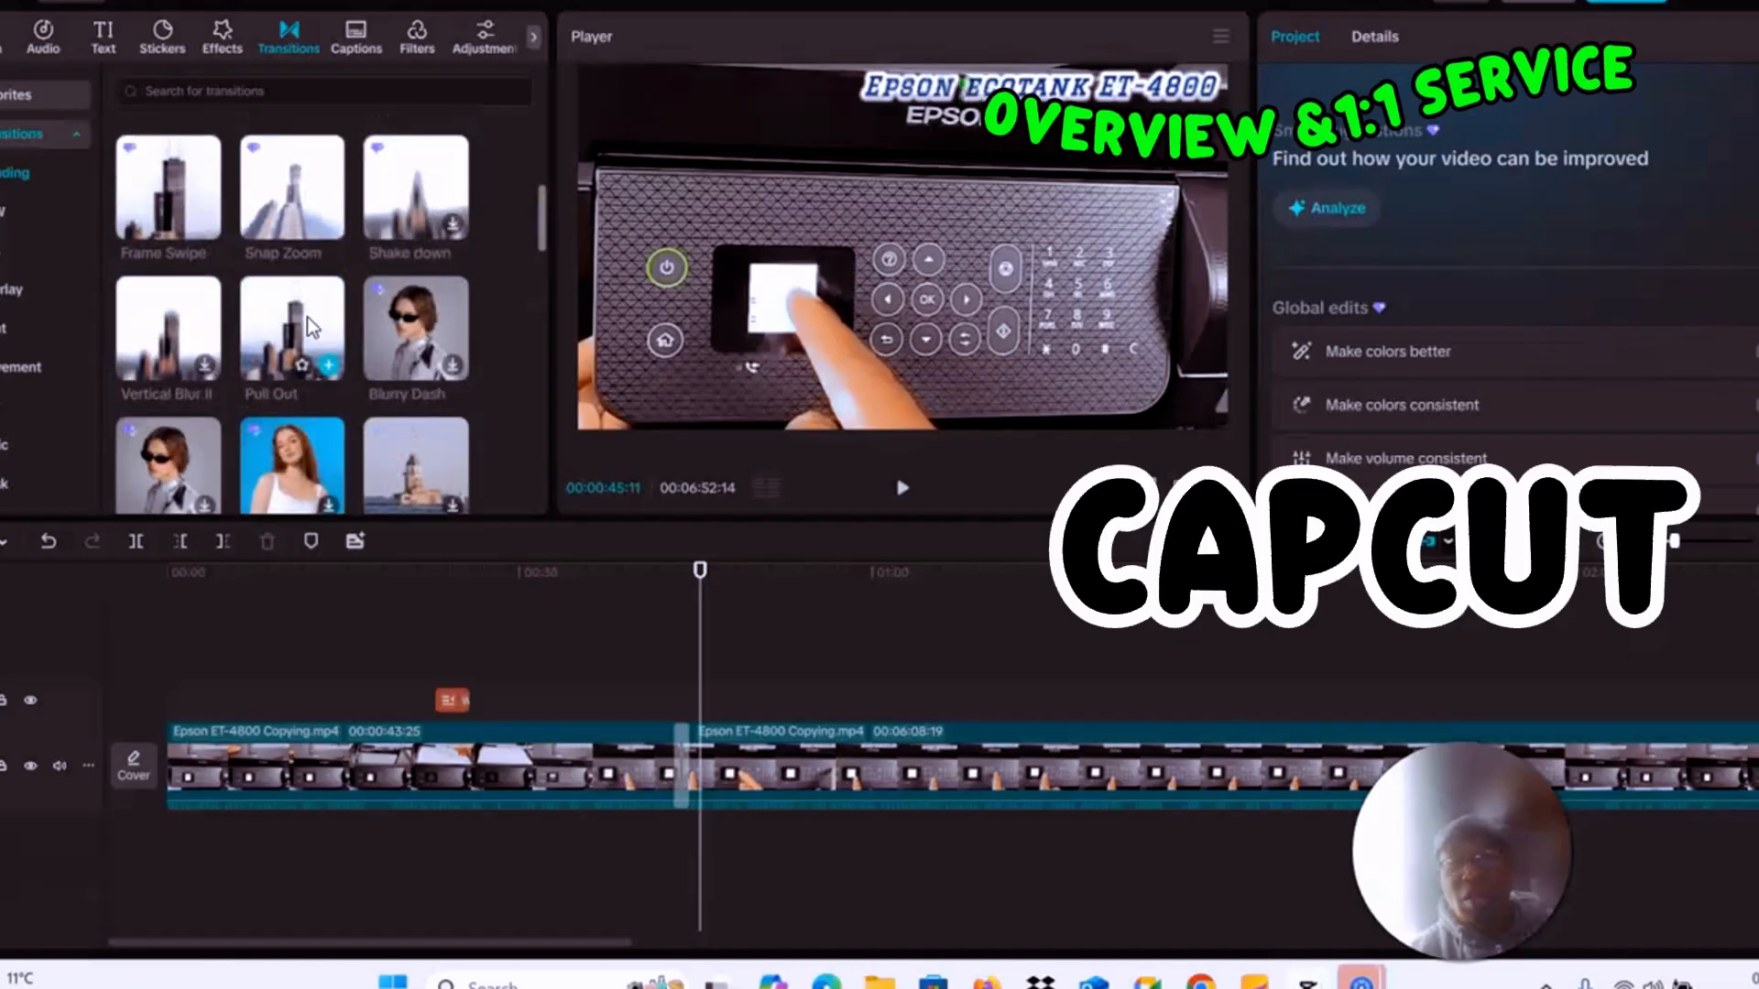
pyautogui.moveTo(261, 152)
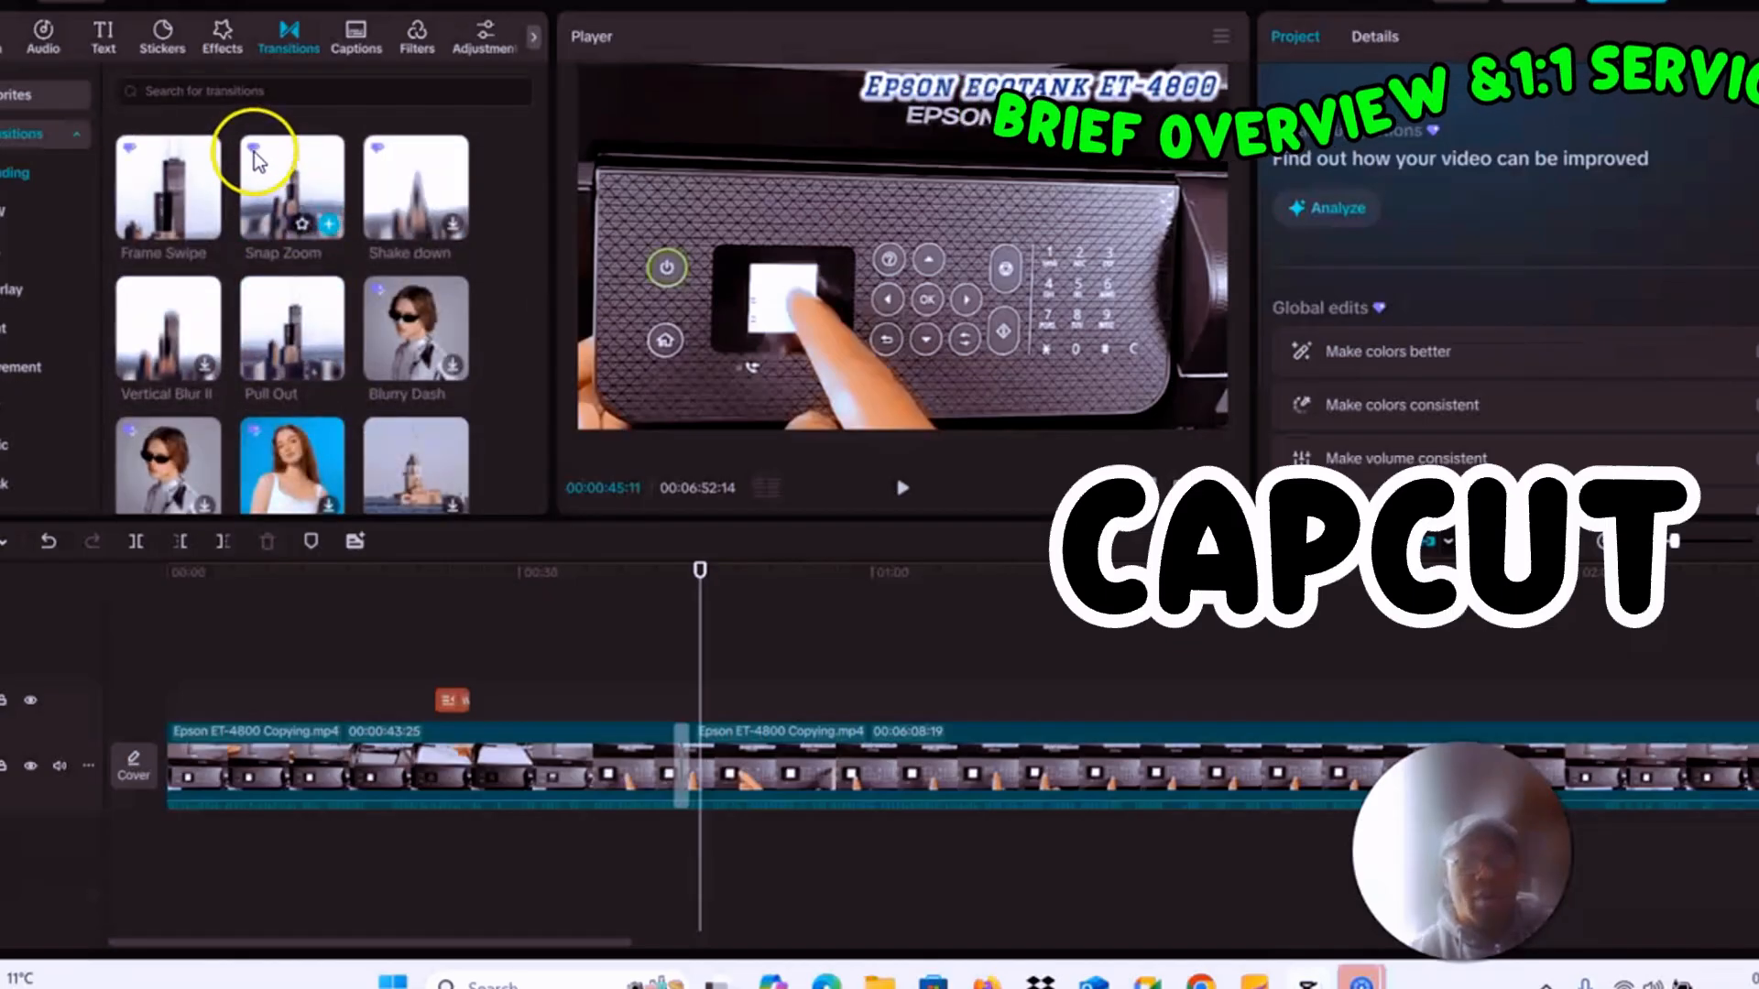
pyautogui.scroll(-5, 293, 329)
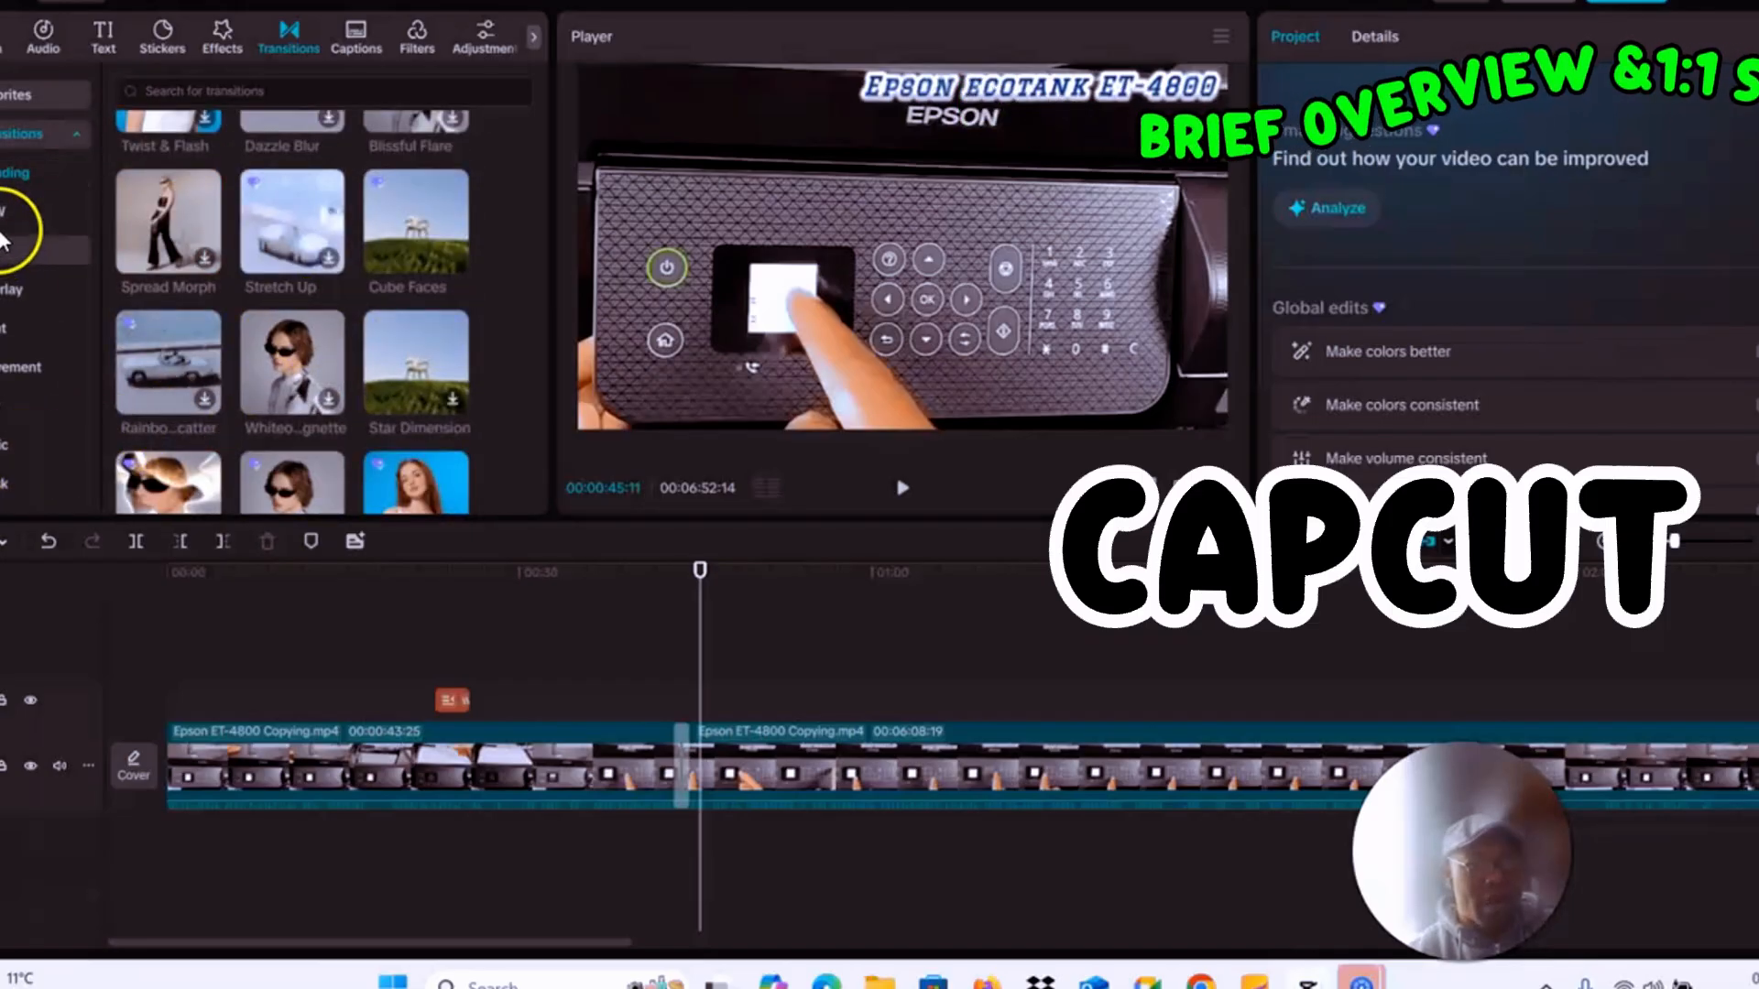
pyautogui.click(2, 261)
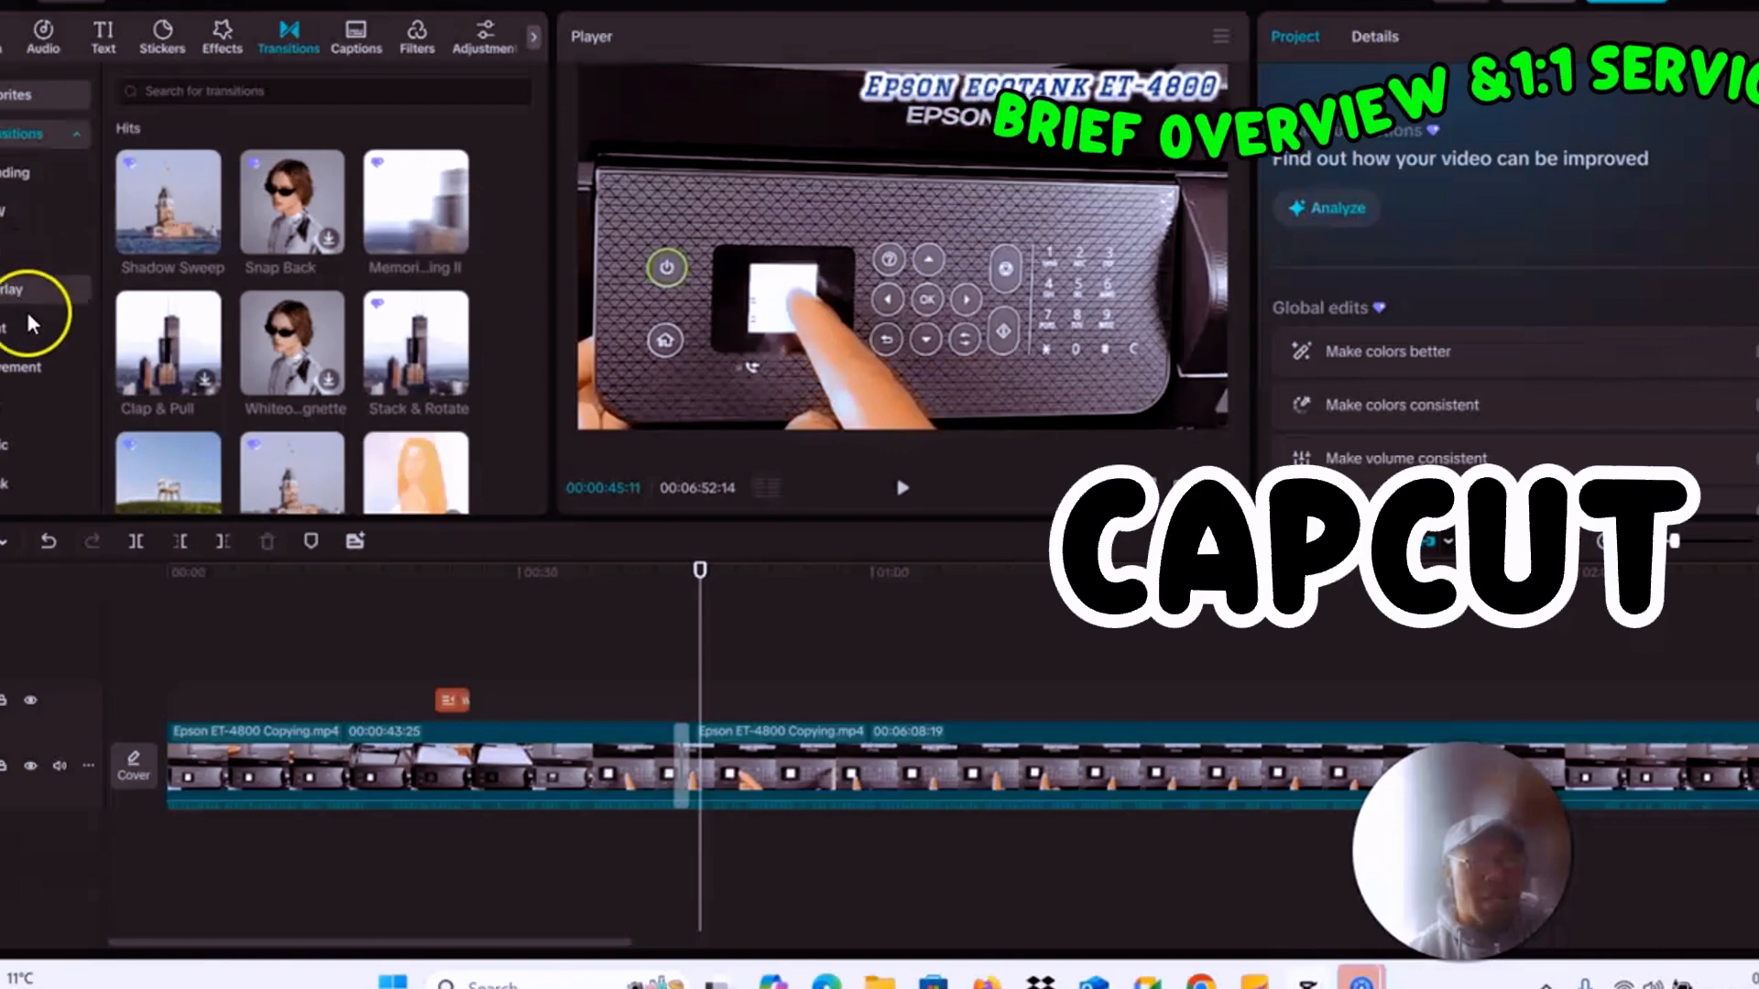
pyautogui.click(25, 368)
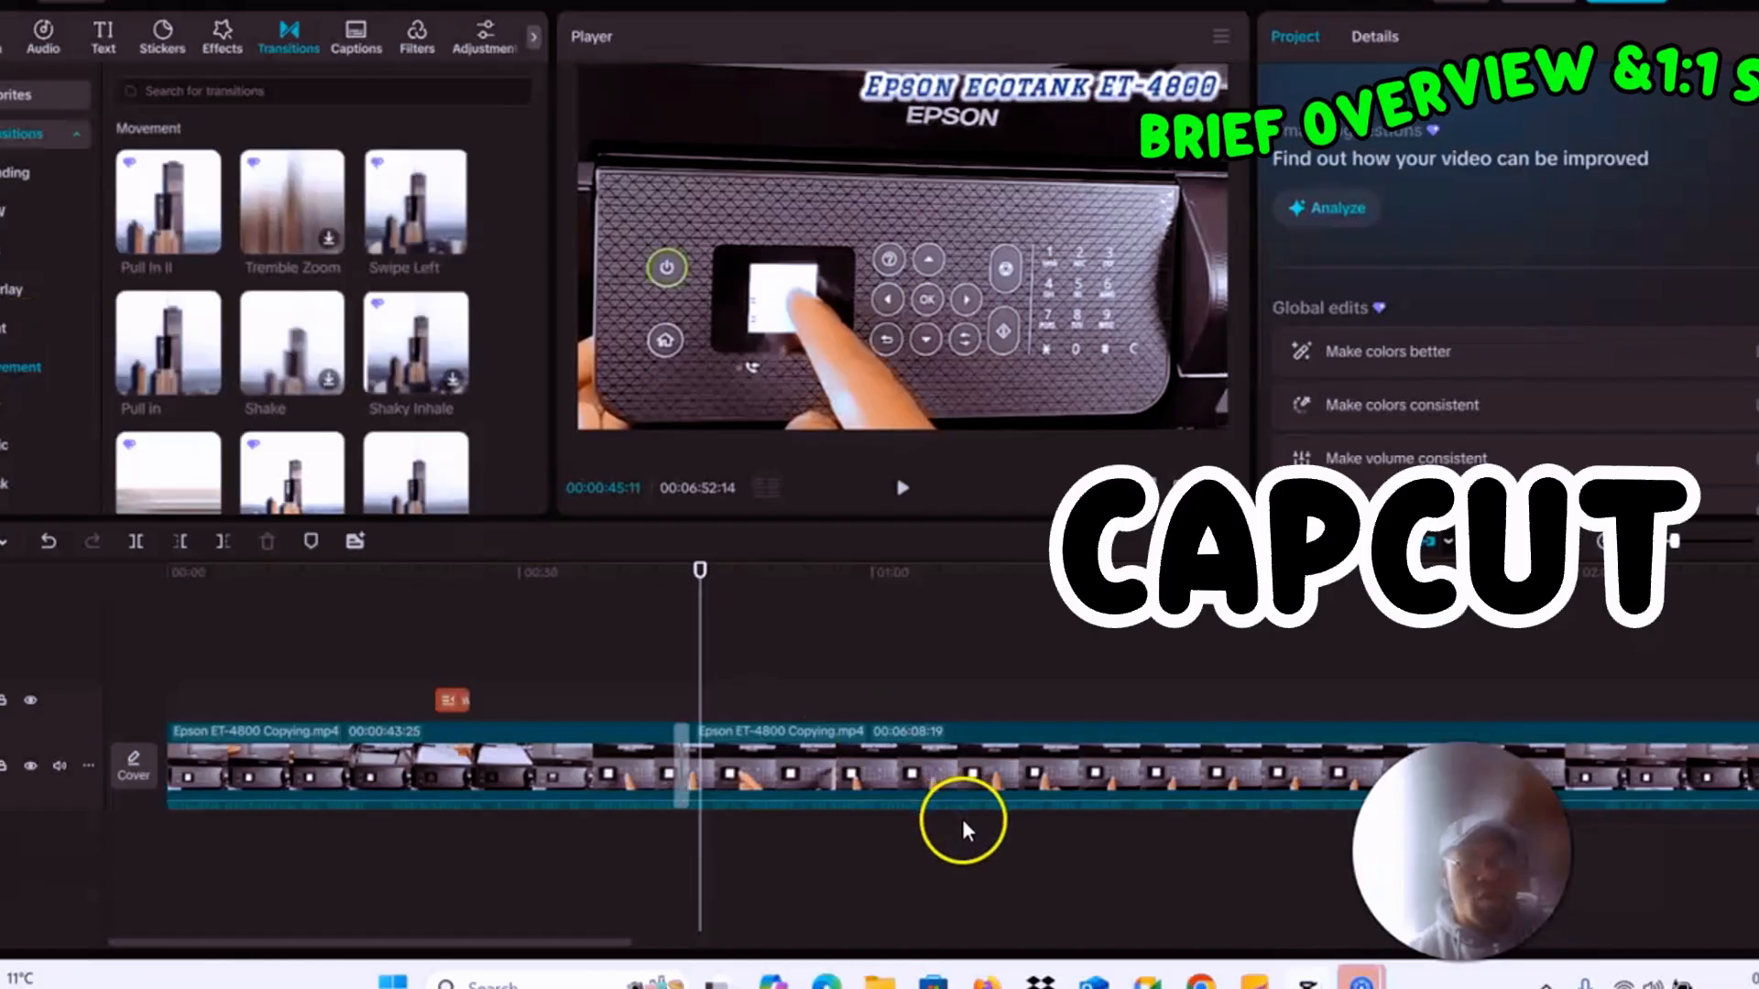
pyautogui.scroll(-2, 3, 311)
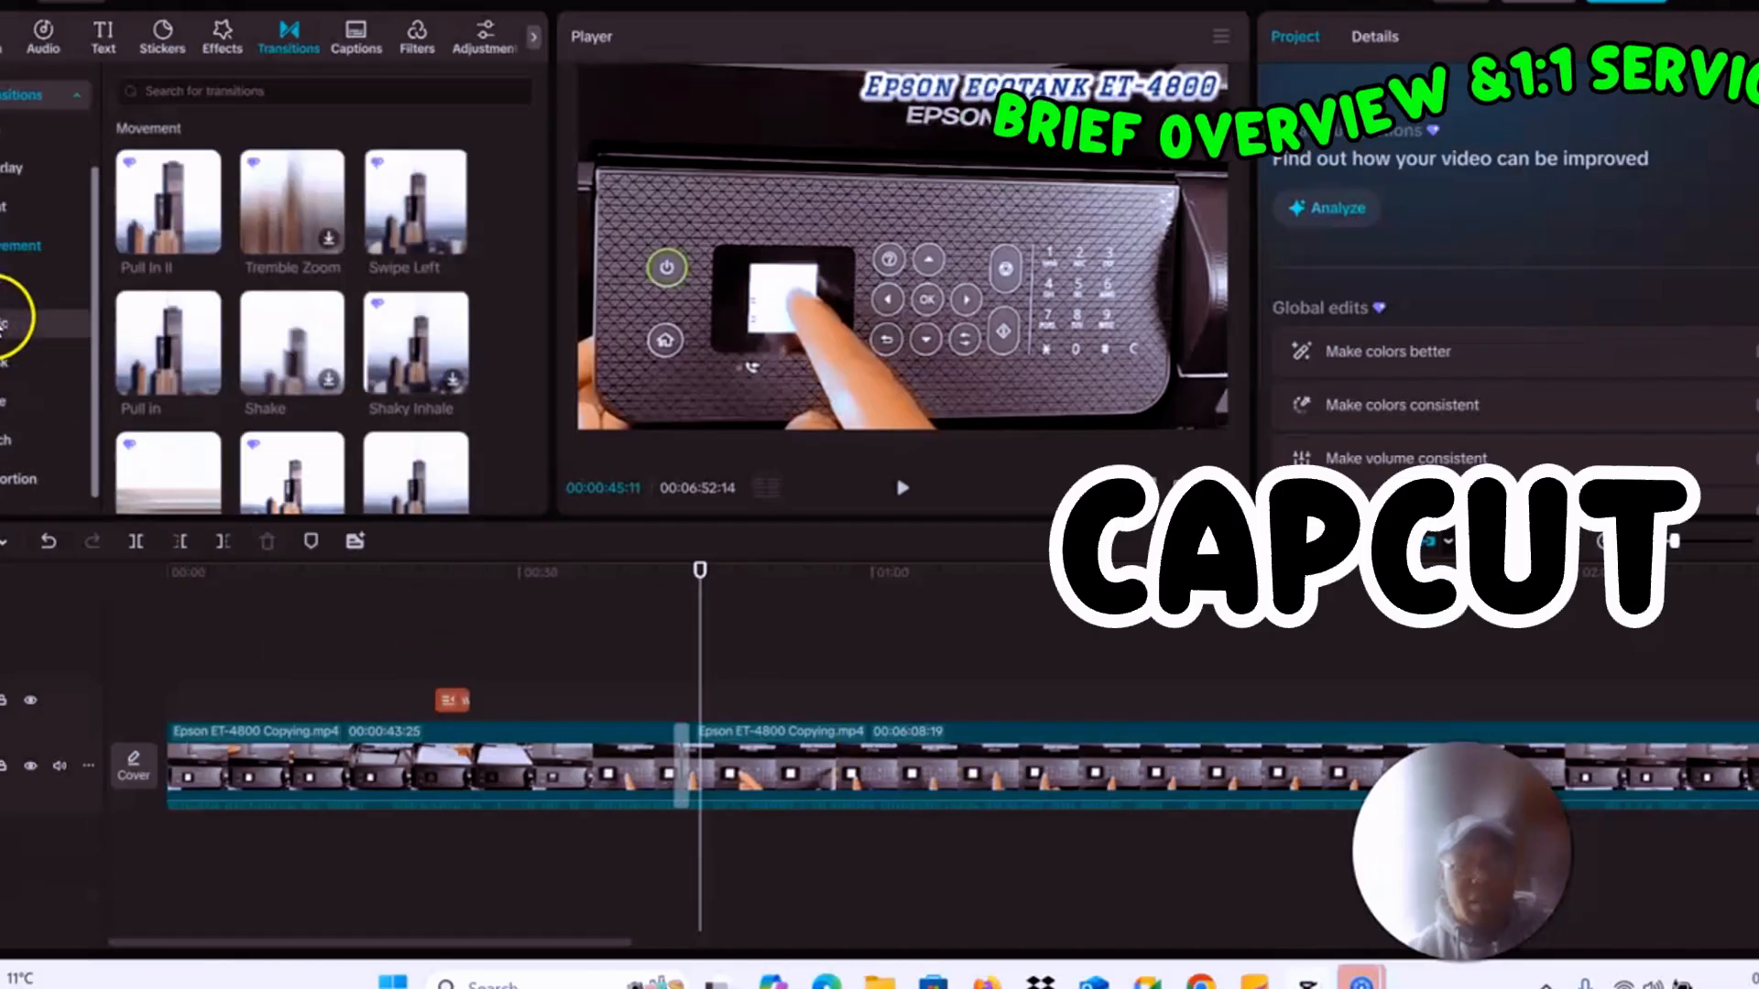
# Split the second clip at 00:01:12:13 and place the Cube Faces transition from the Slide category on the new cut
pyautogui.click(3, 403)
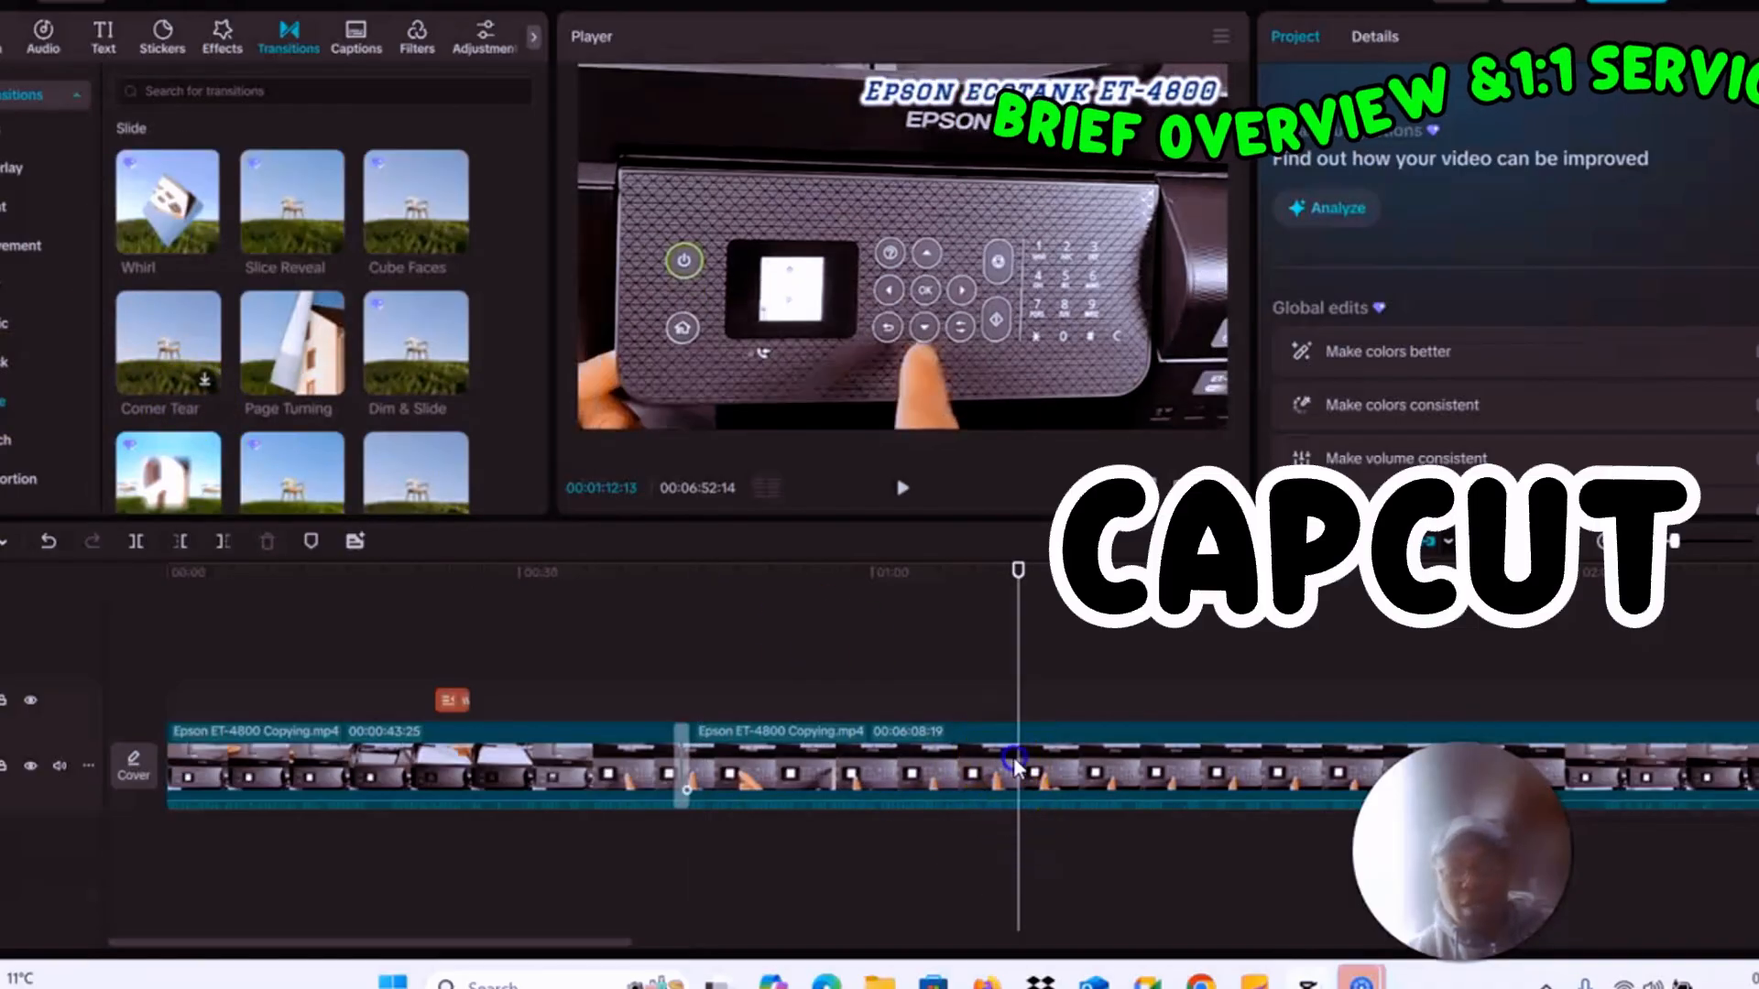
pyautogui.click(1014, 756)
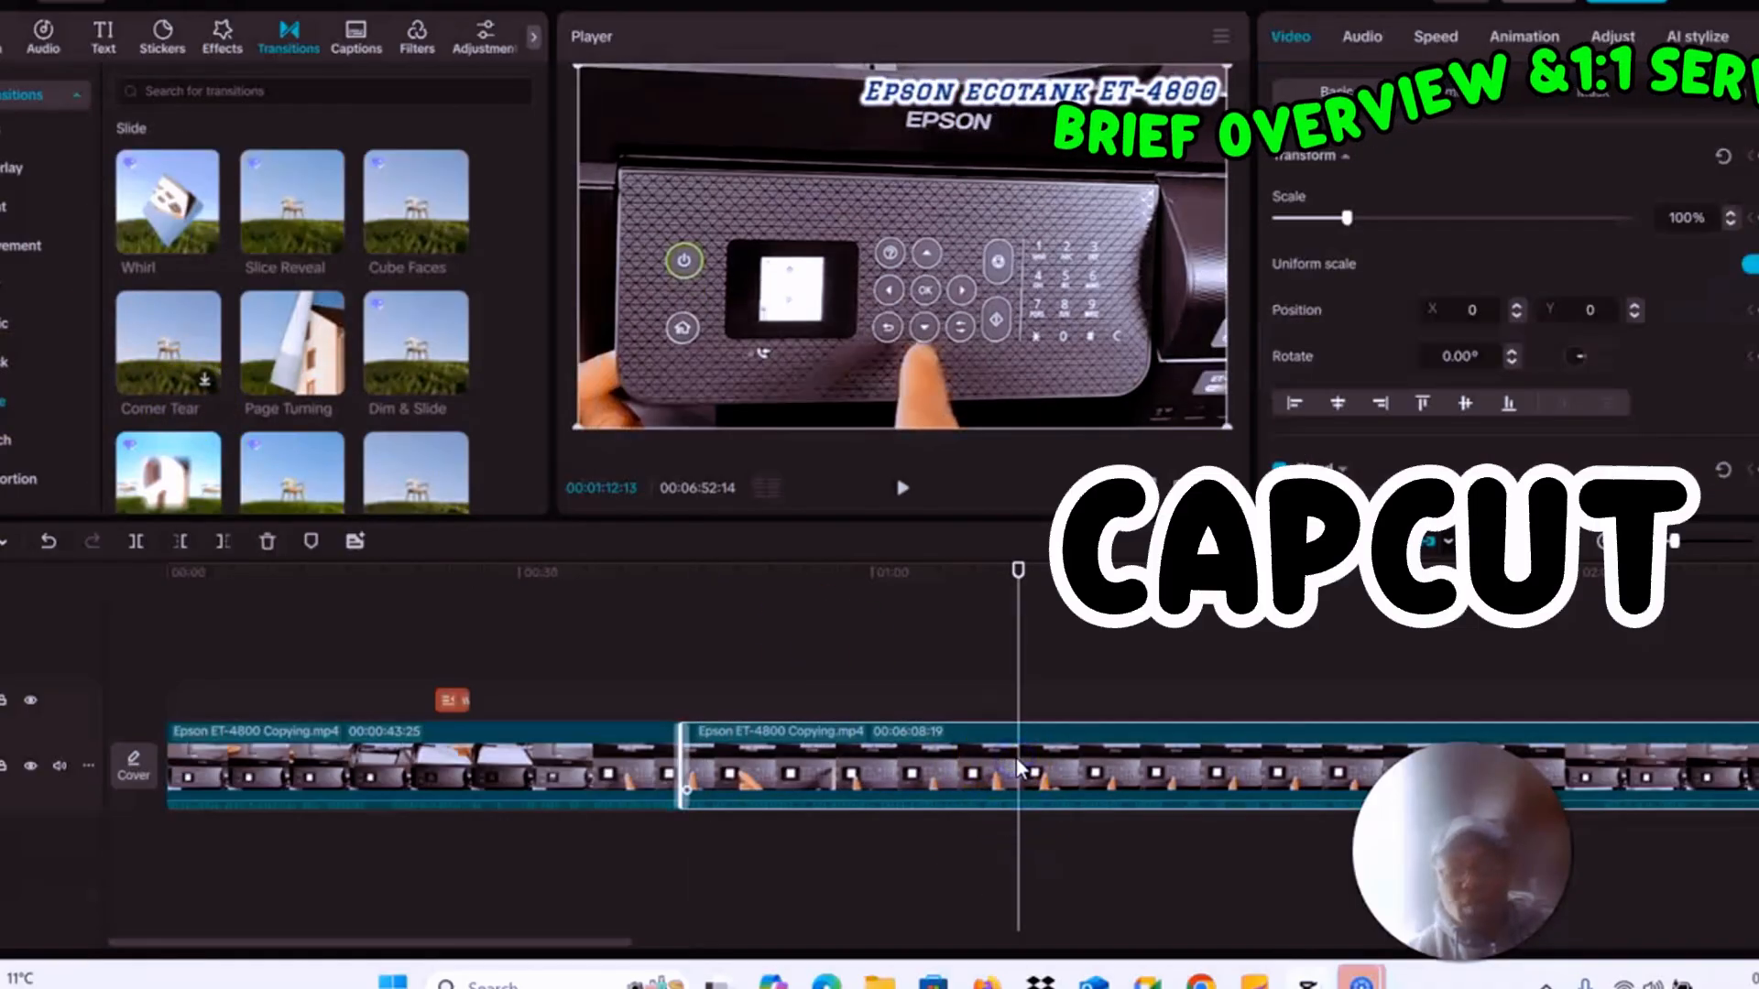
pyautogui.click(138, 543)
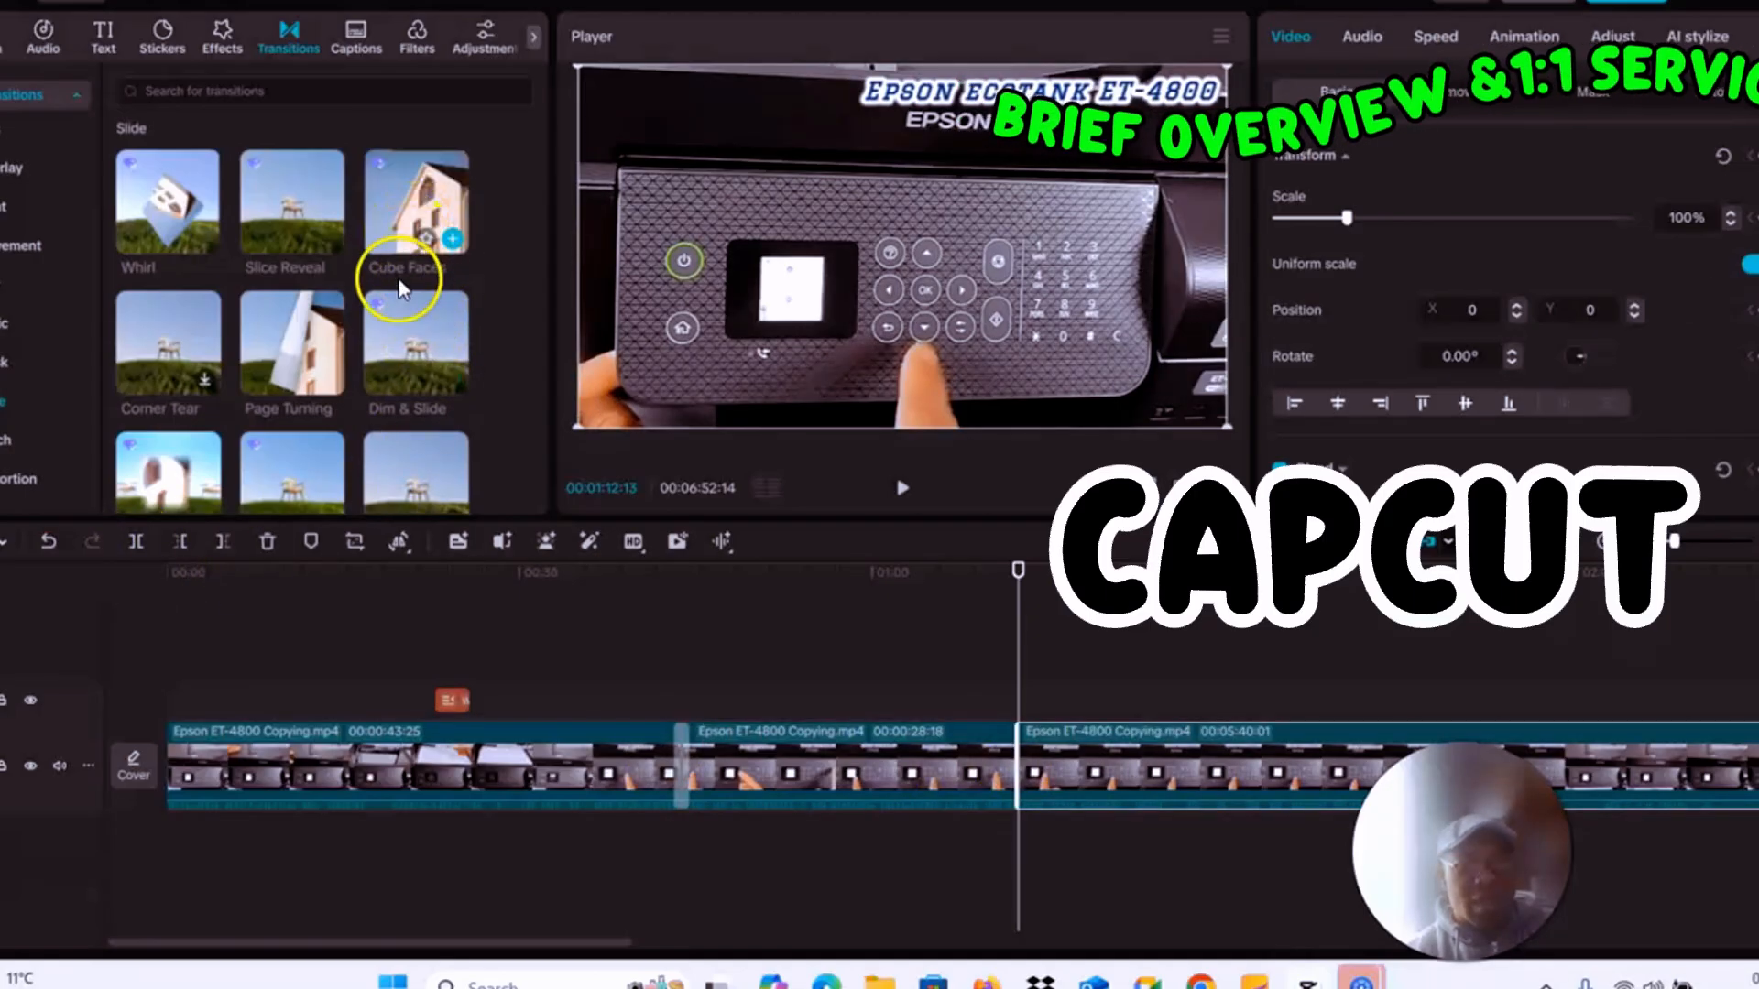
pyautogui.moveTo(406, 202)
pyautogui.mouseDown()
pyautogui.moveTo(706, 530)
pyautogui.moveTo(998, 780)
pyautogui.mouseUp()
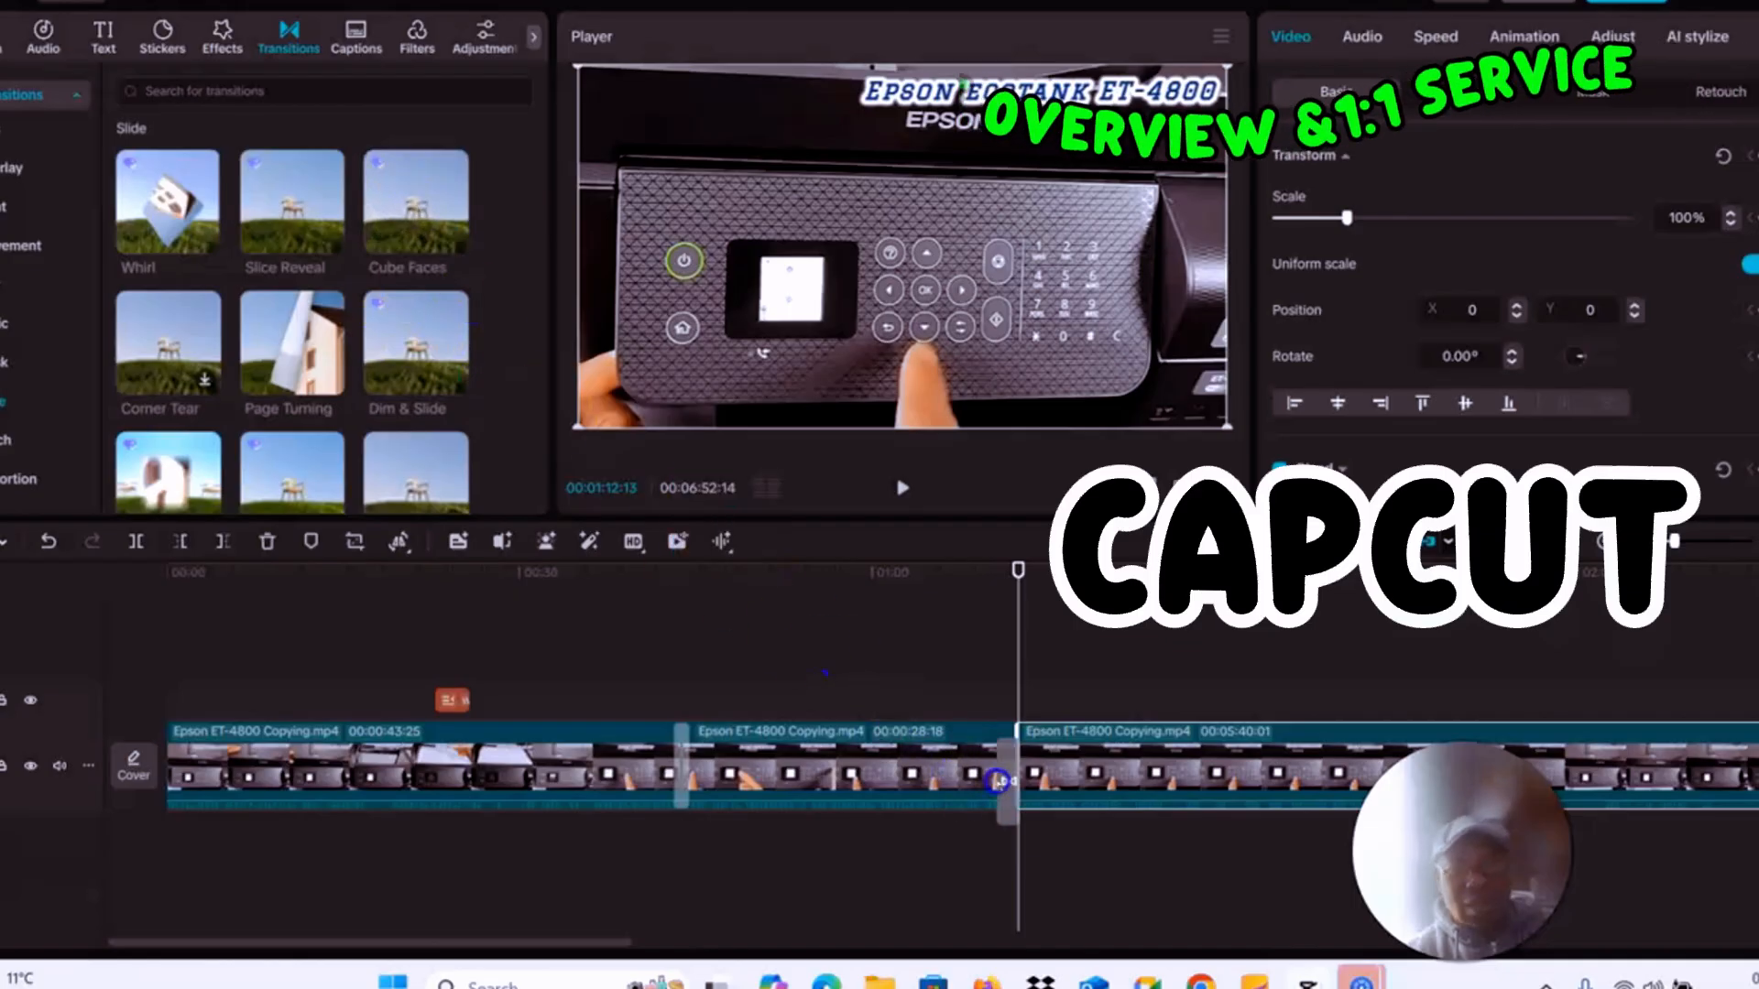
# Play the video from just before the Cube Faces transition until the playhead has passed it
pyautogui.click(991, 870)
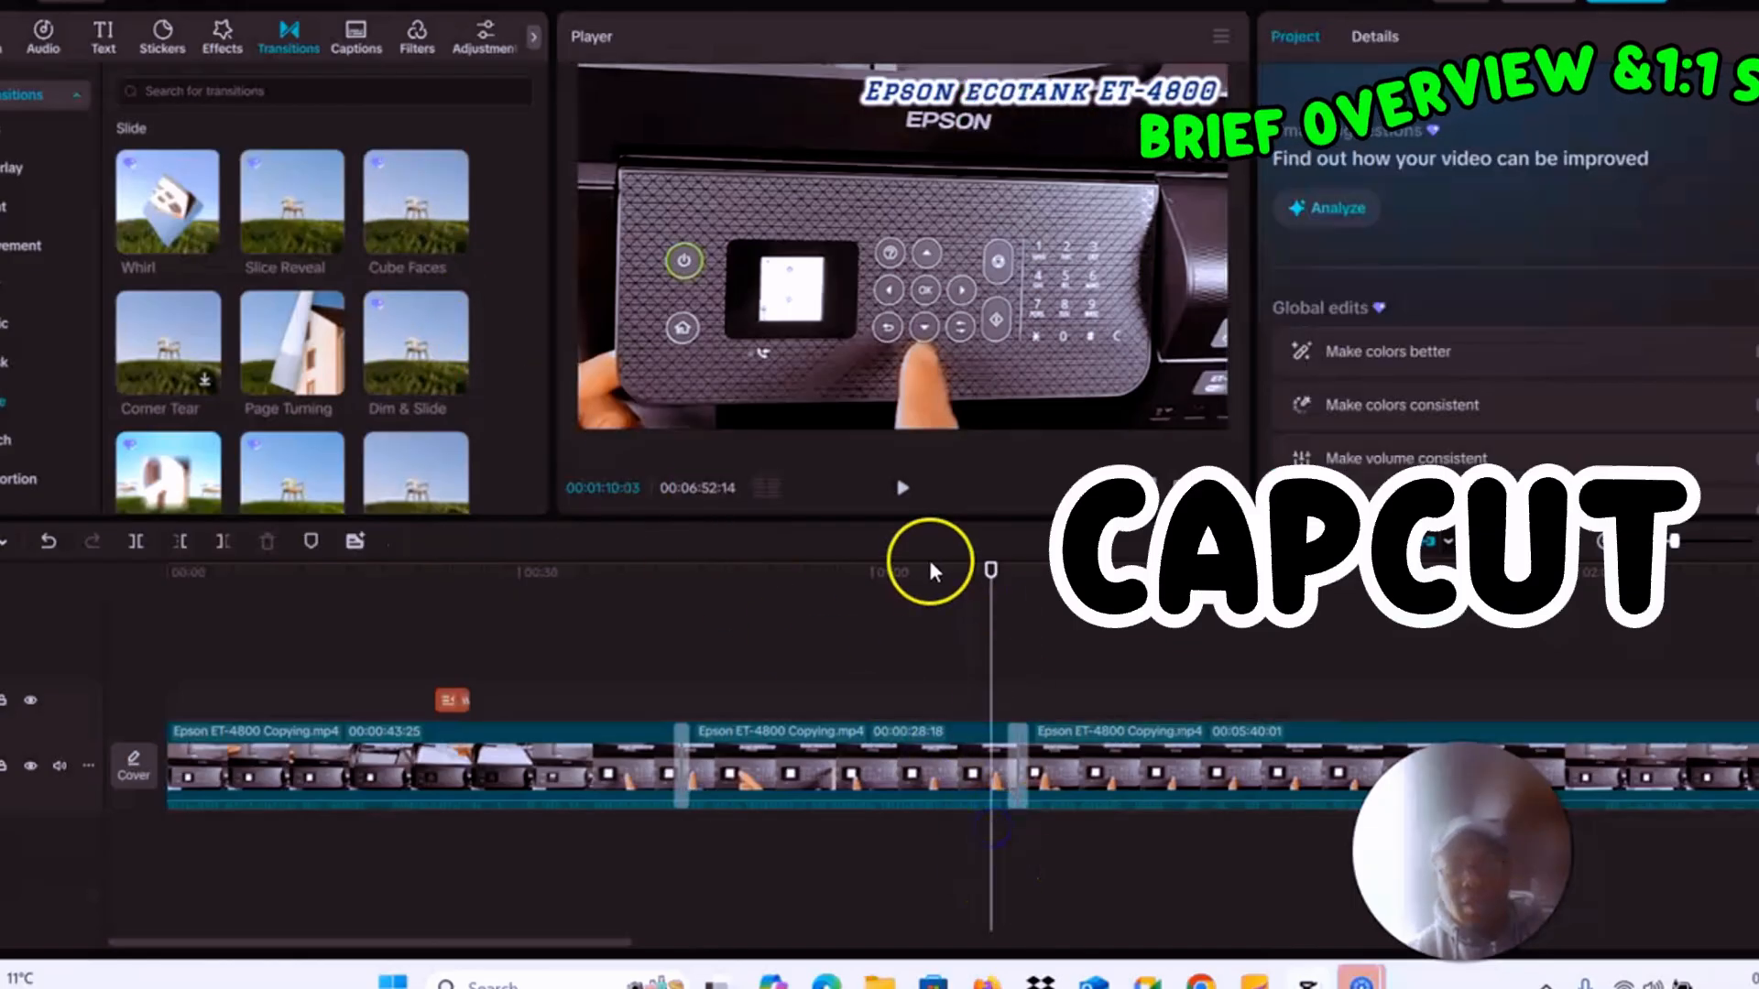
pyautogui.click(904, 492)
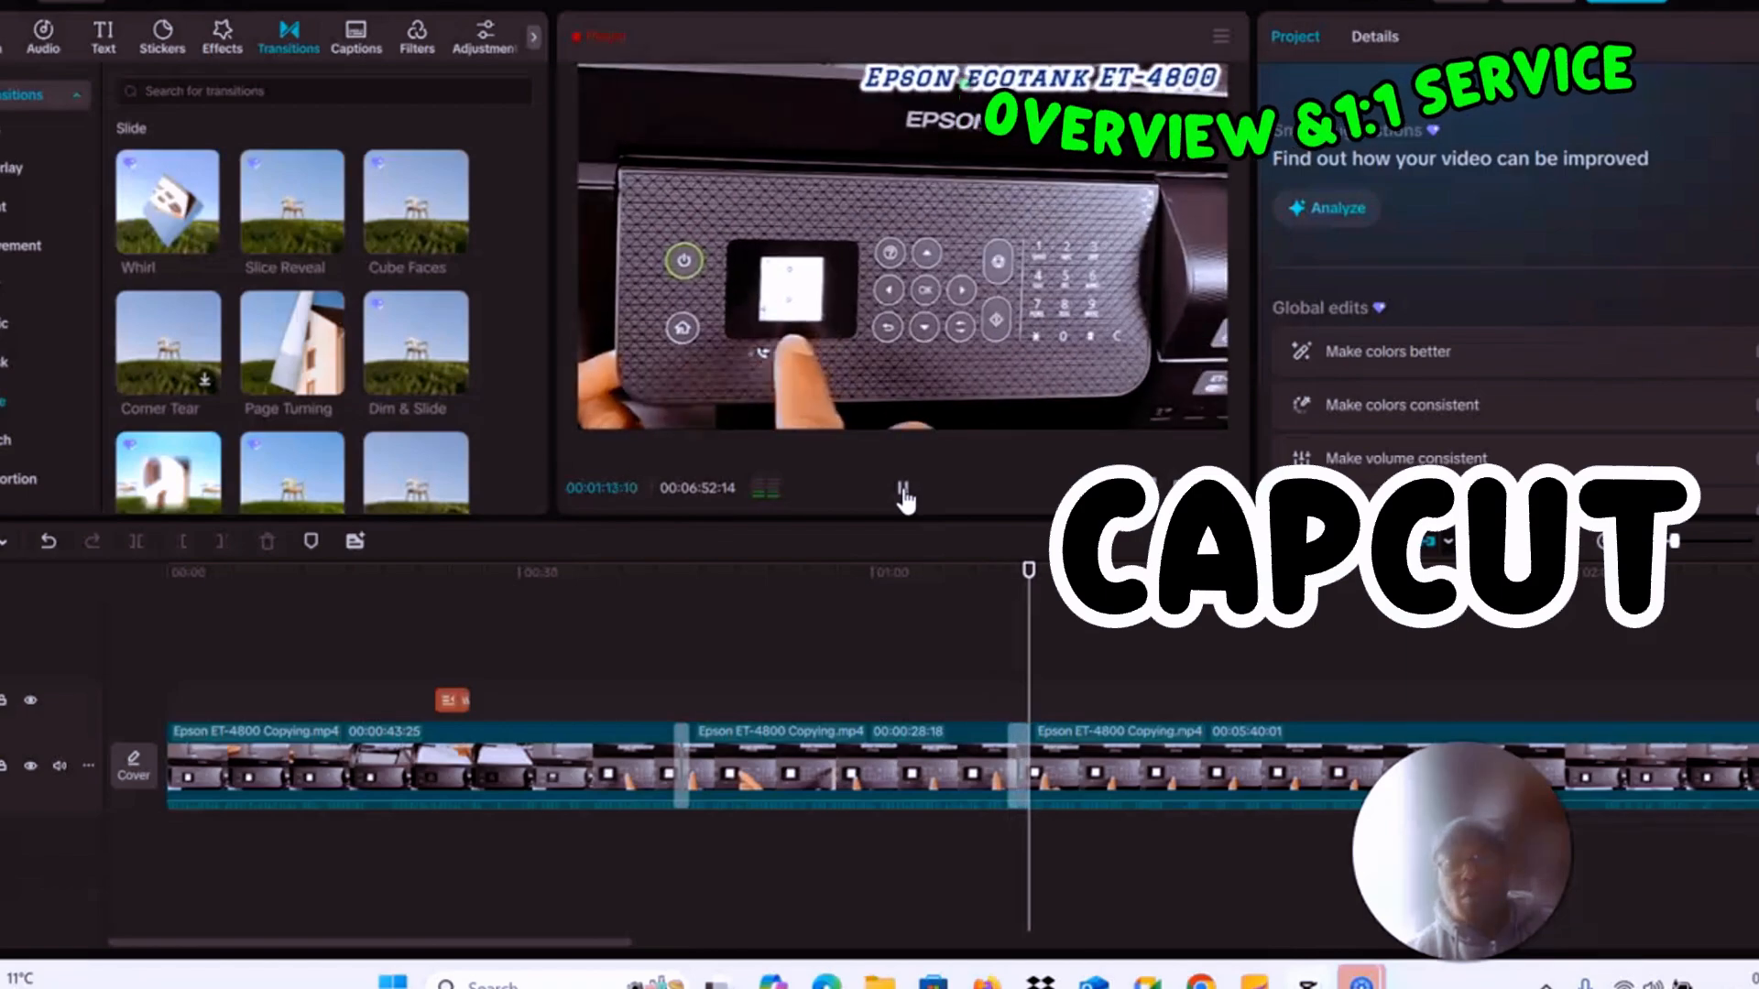
pyautogui.click(903, 491)
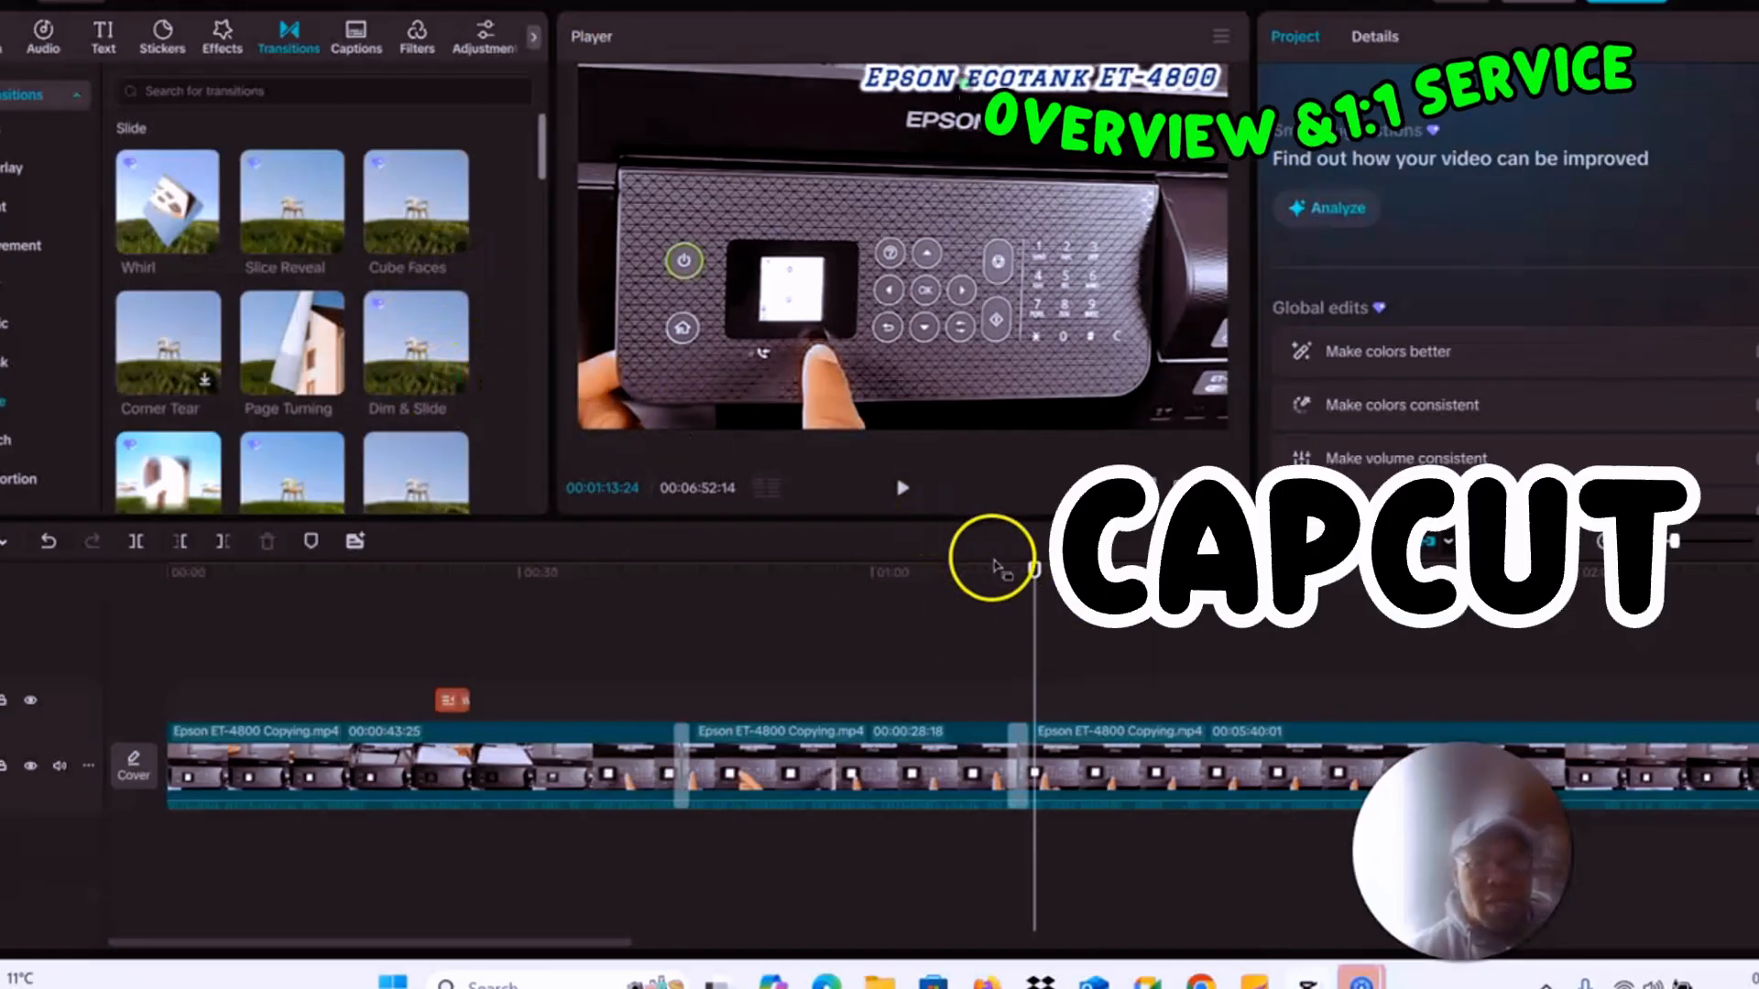
# Split the last clip of the printer video at 00:01:23:25
pyautogui.moveTo(1031, 597); pyautogui.dragTo(1151, 630)
pyautogui.click(1146, 733)
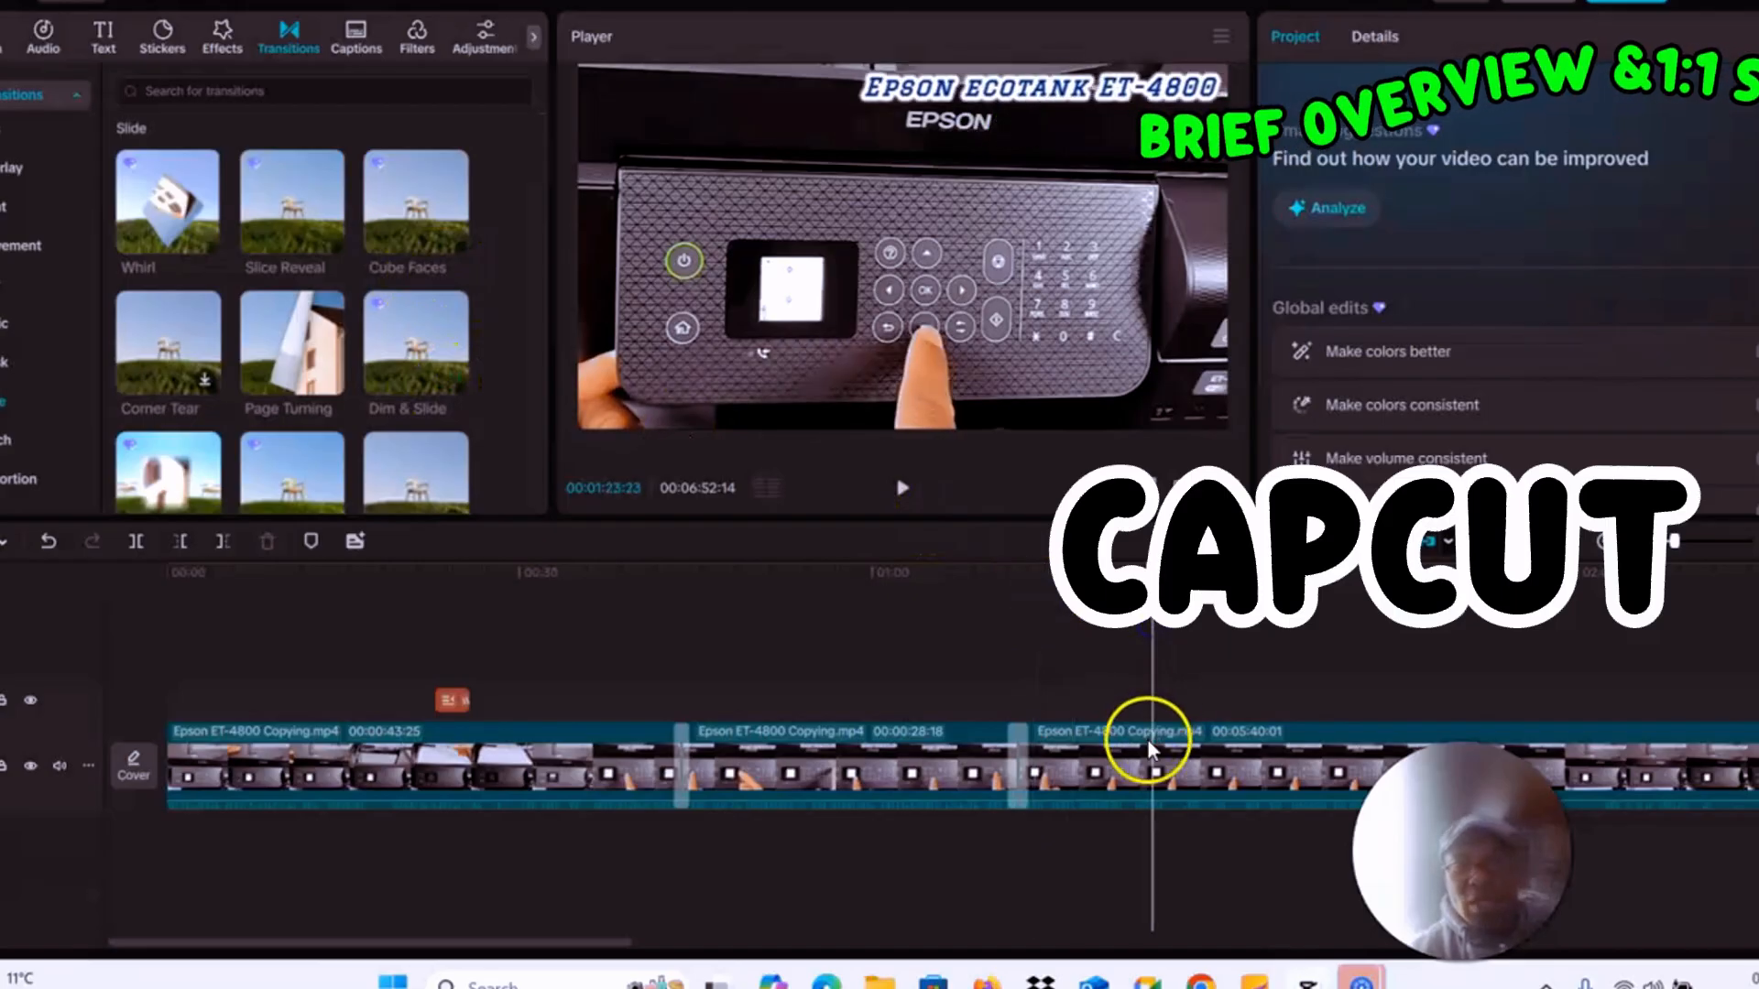
pyautogui.click(133, 542)
pyautogui.scroll(-3, 194, 359)
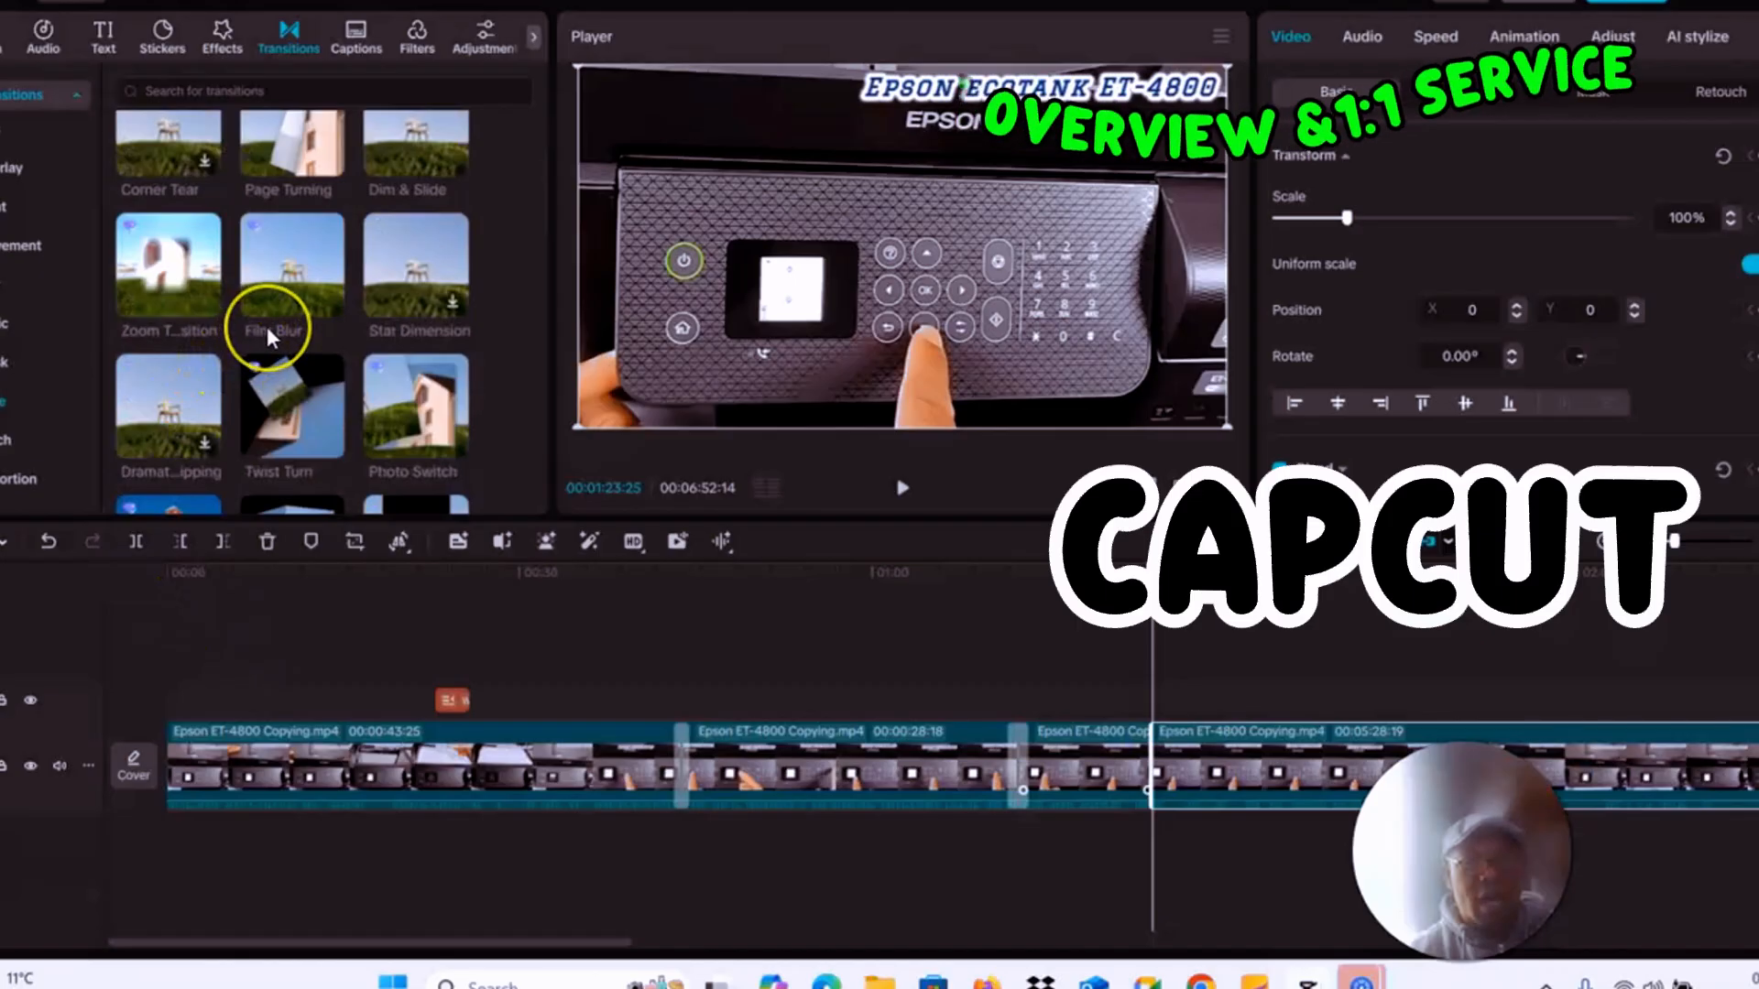
pyautogui.scroll(-3, 267, 328)
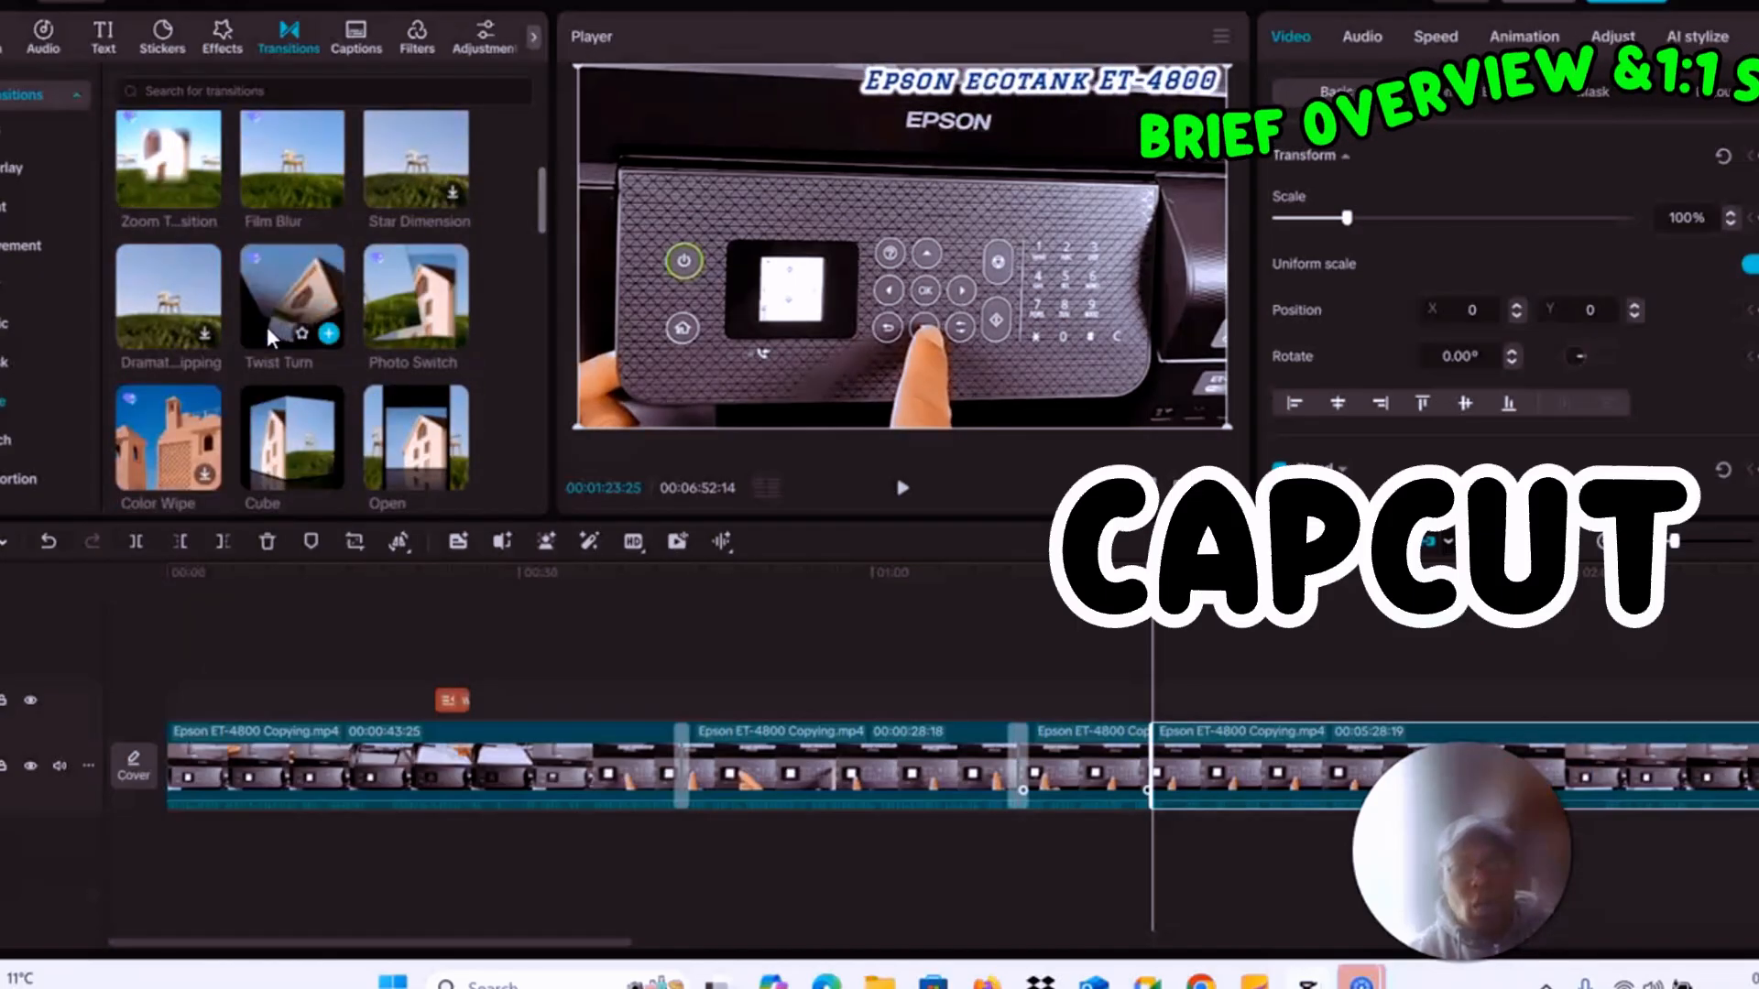
pyautogui.scroll(-2, 268, 335)
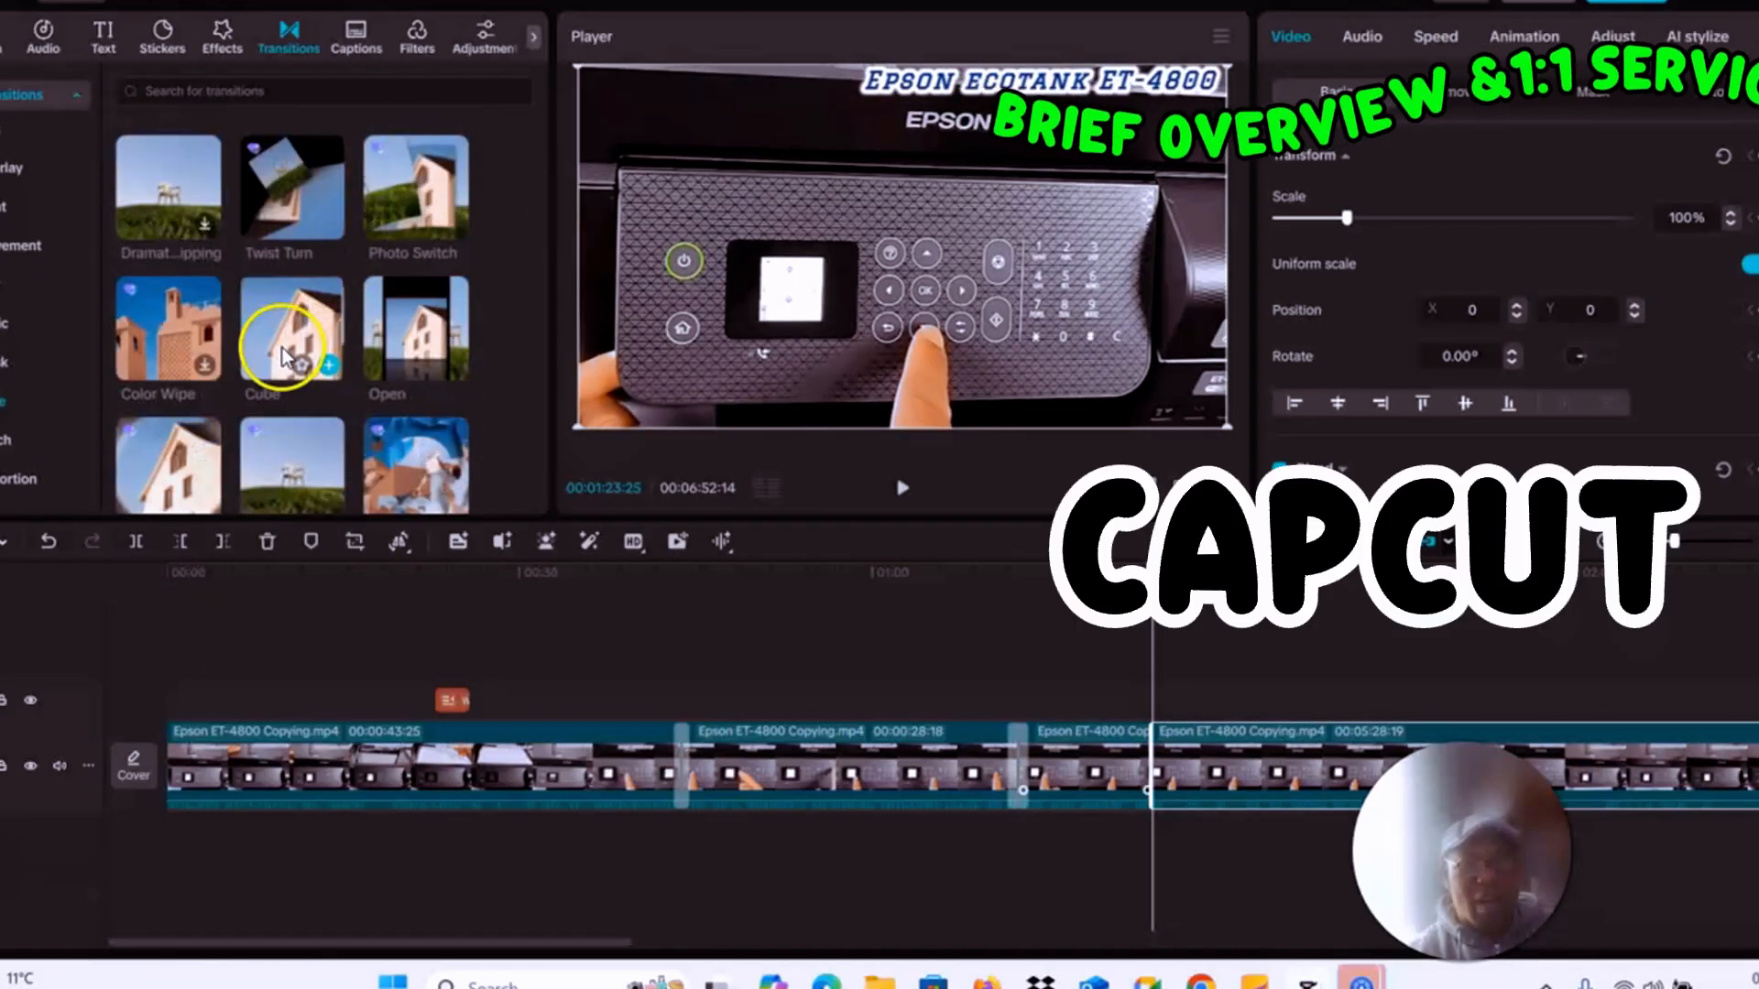
pyautogui.scroll(-2, 293, 348)
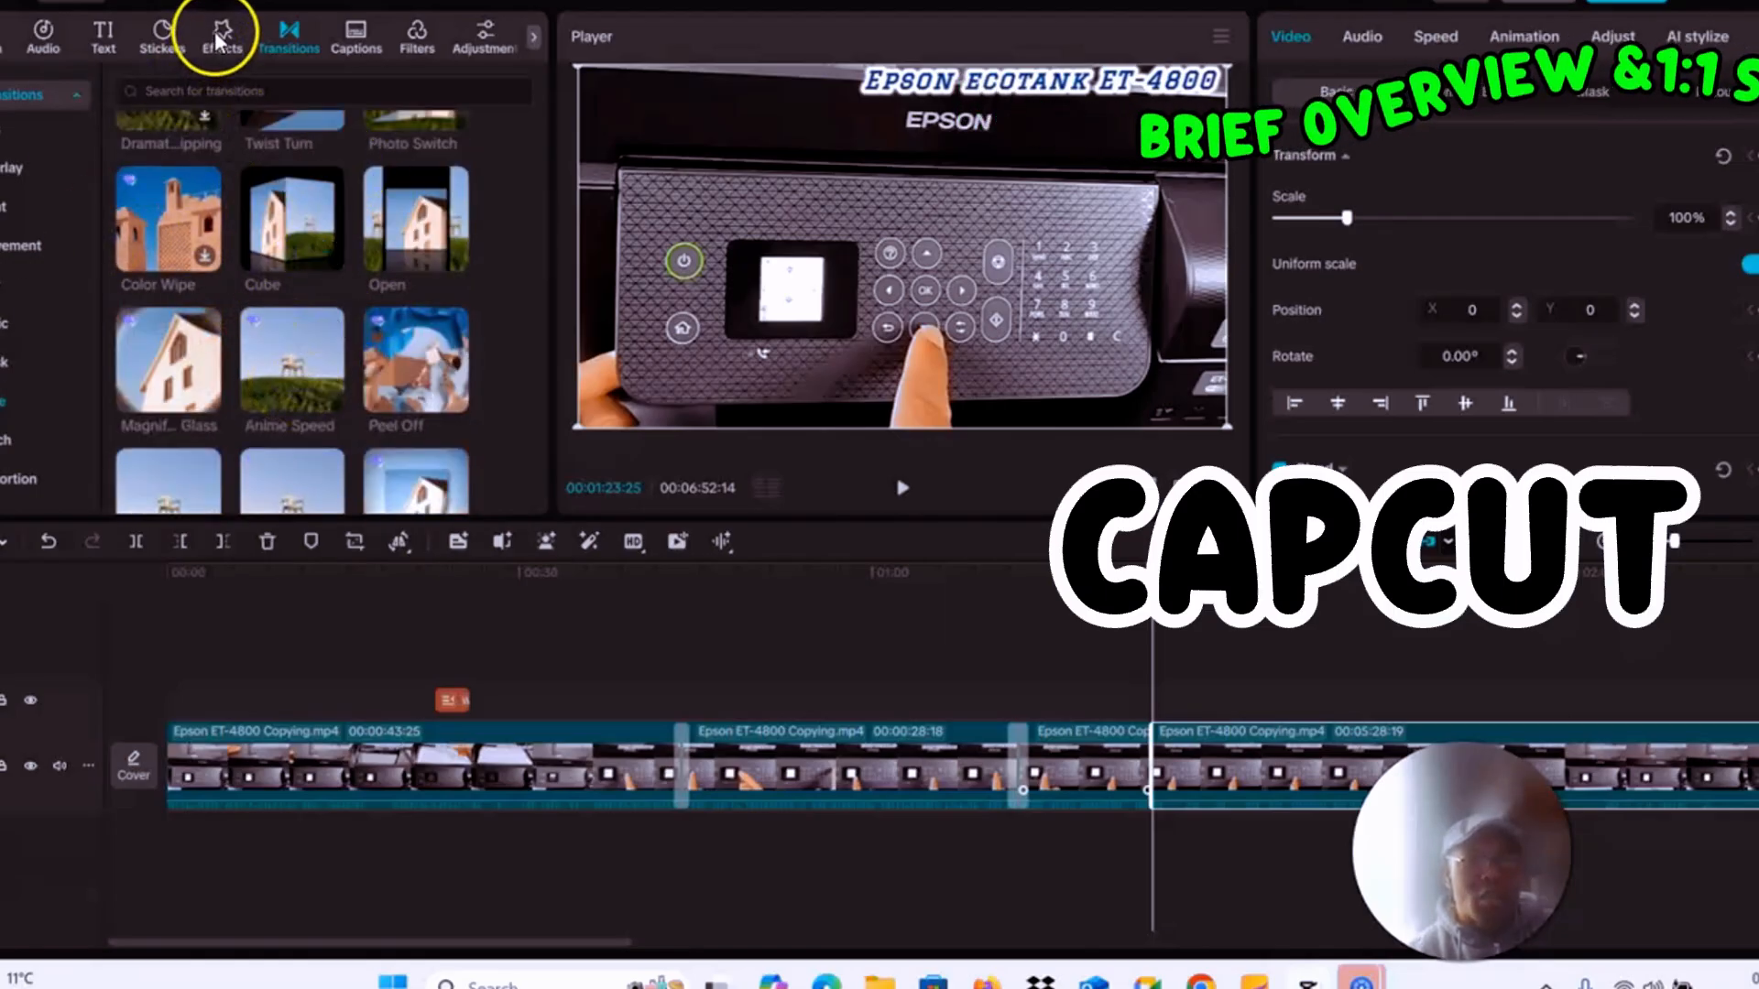
# Add the Matte Highlights filter above the clips, lengthened to about 20 seconds and starting at the Cube Faces transition
pyautogui.click(419, 46)
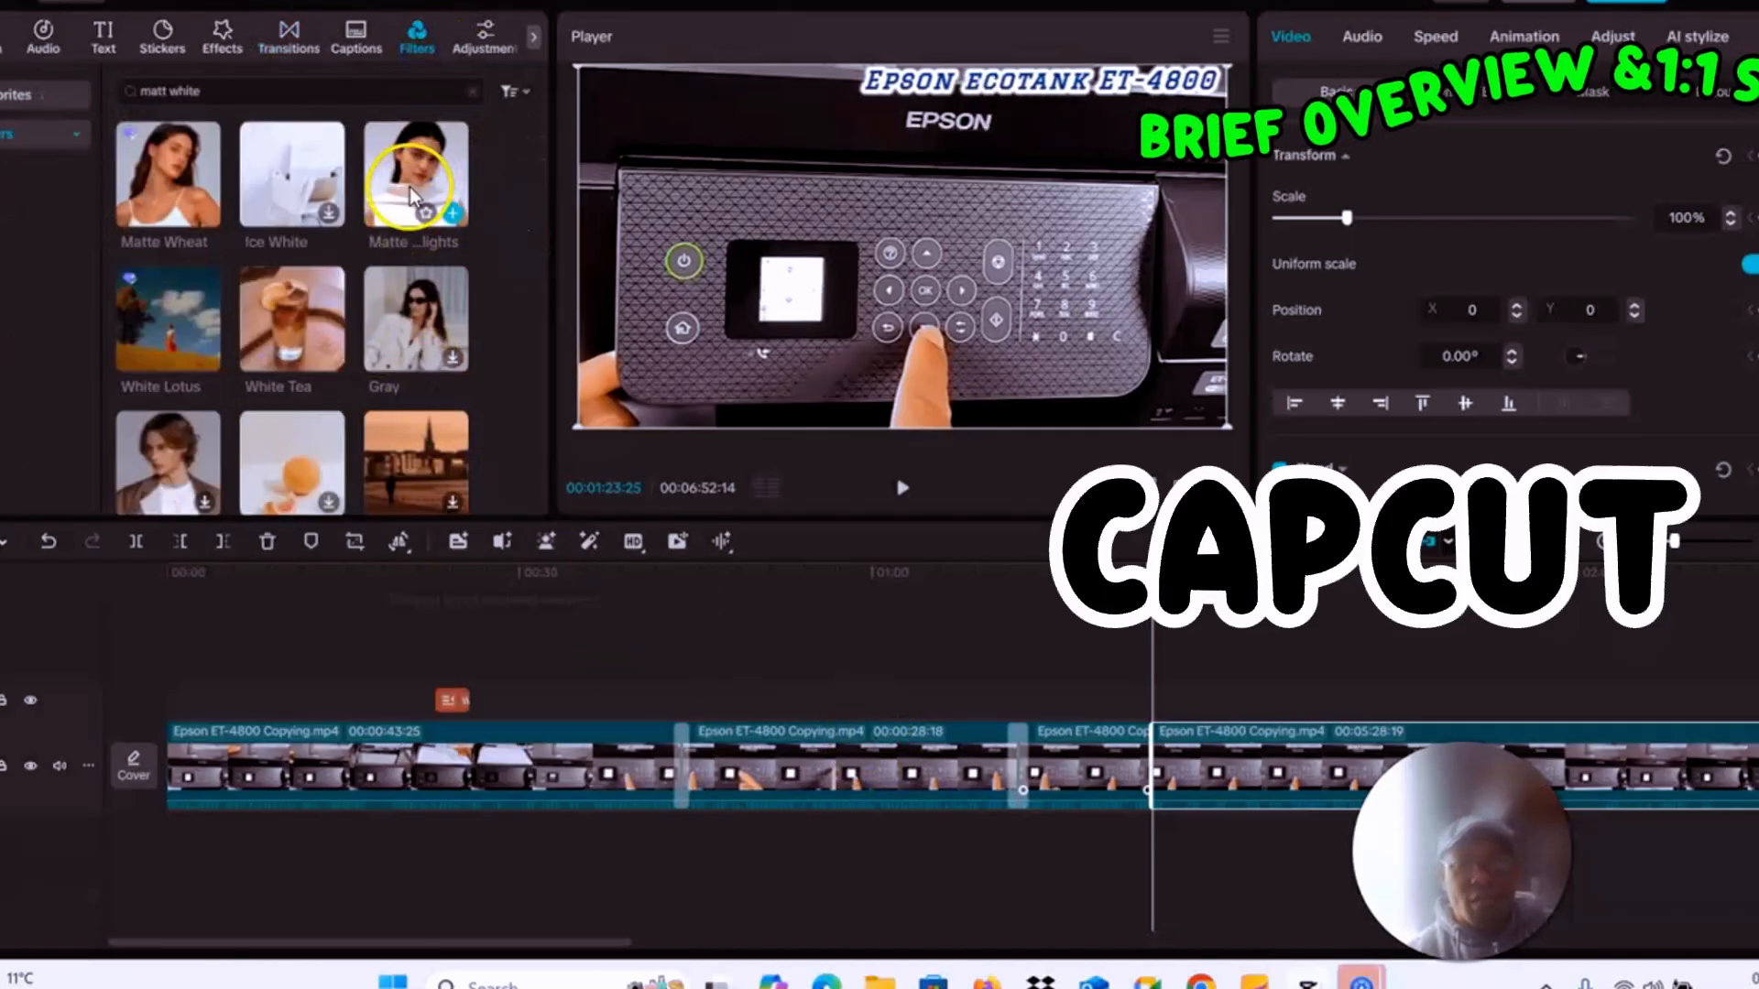
pyautogui.moveTo(412, 183); pyautogui.dragTo(935, 639)
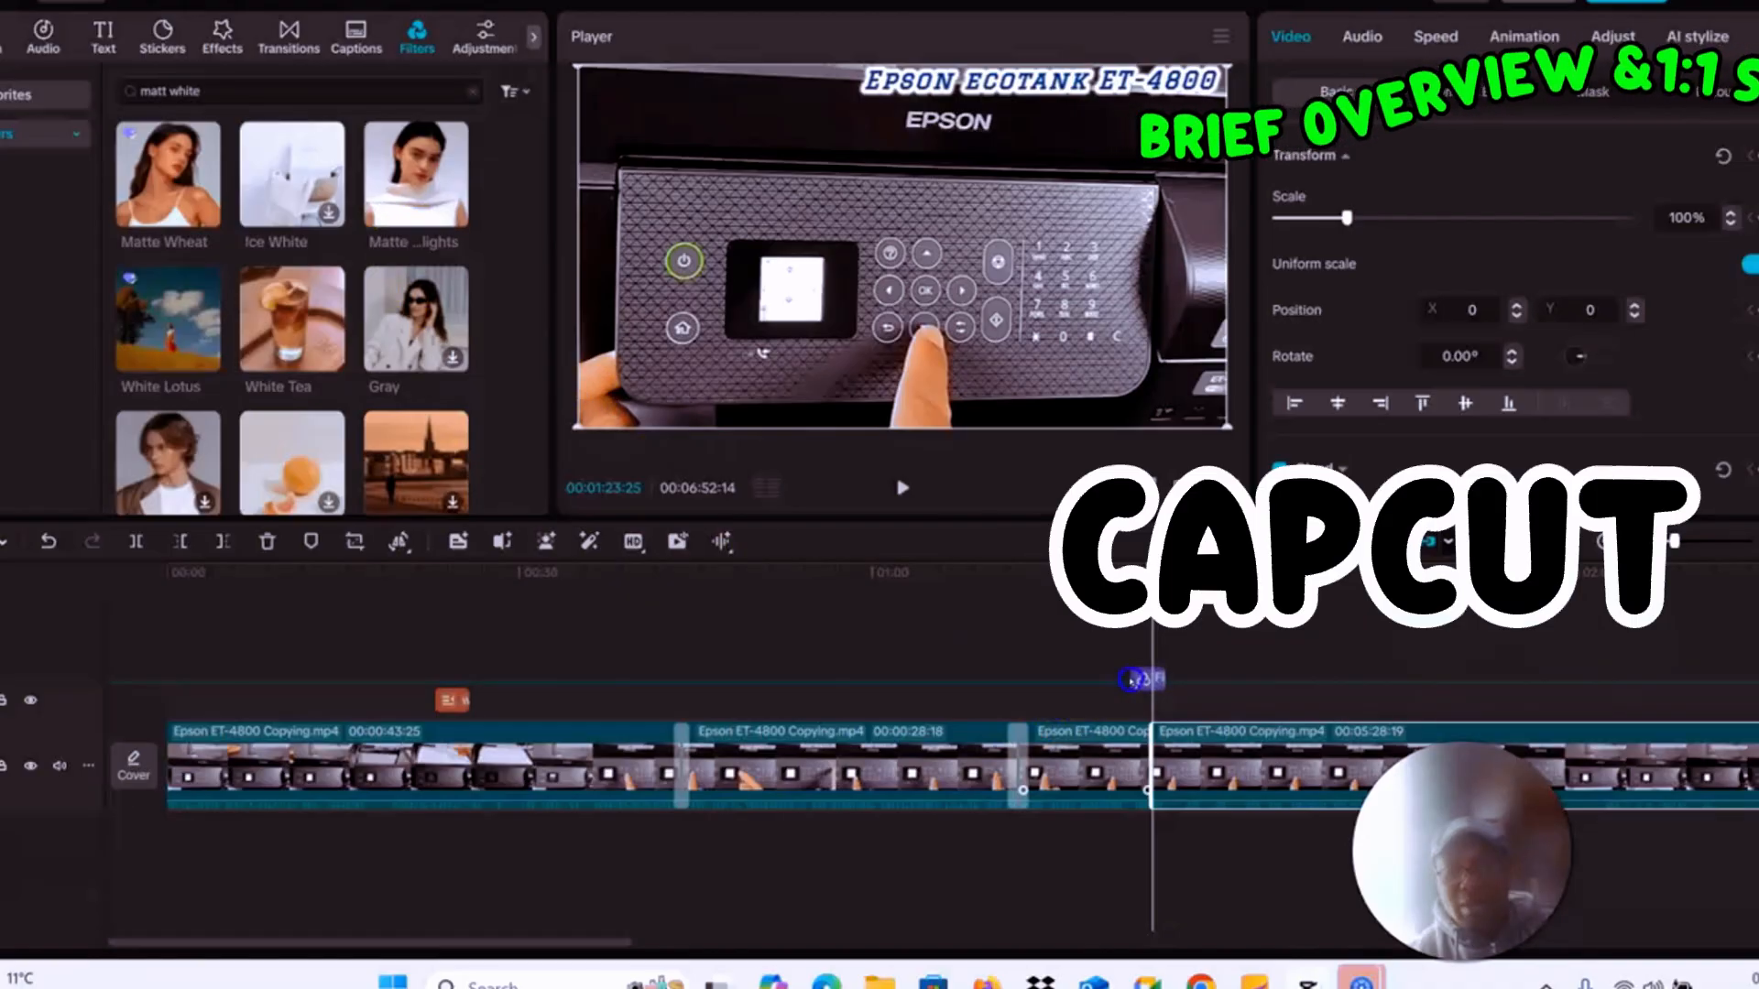
pyautogui.moveTo(1131, 680); pyautogui.dragTo(1179, 751)
pyautogui.moveTo(1165, 675); pyautogui.dragTo(1369, 675)
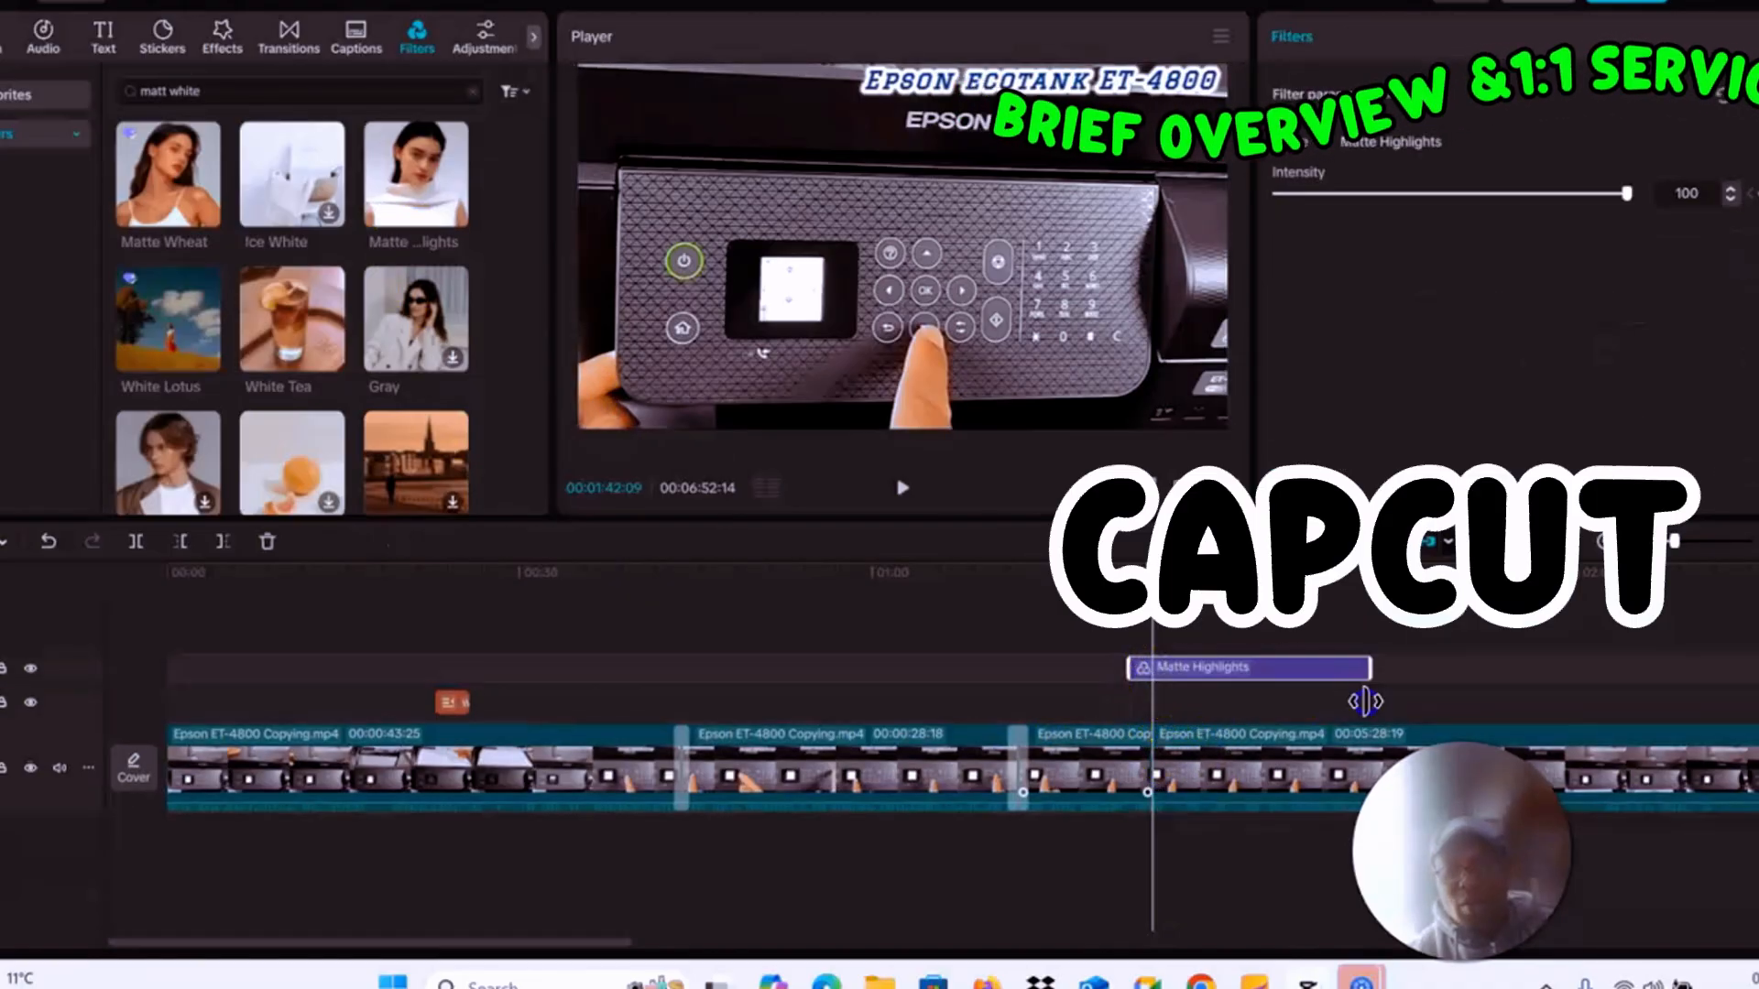
pyautogui.moveTo(1138, 675); pyautogui.dragTo(1028, 675)
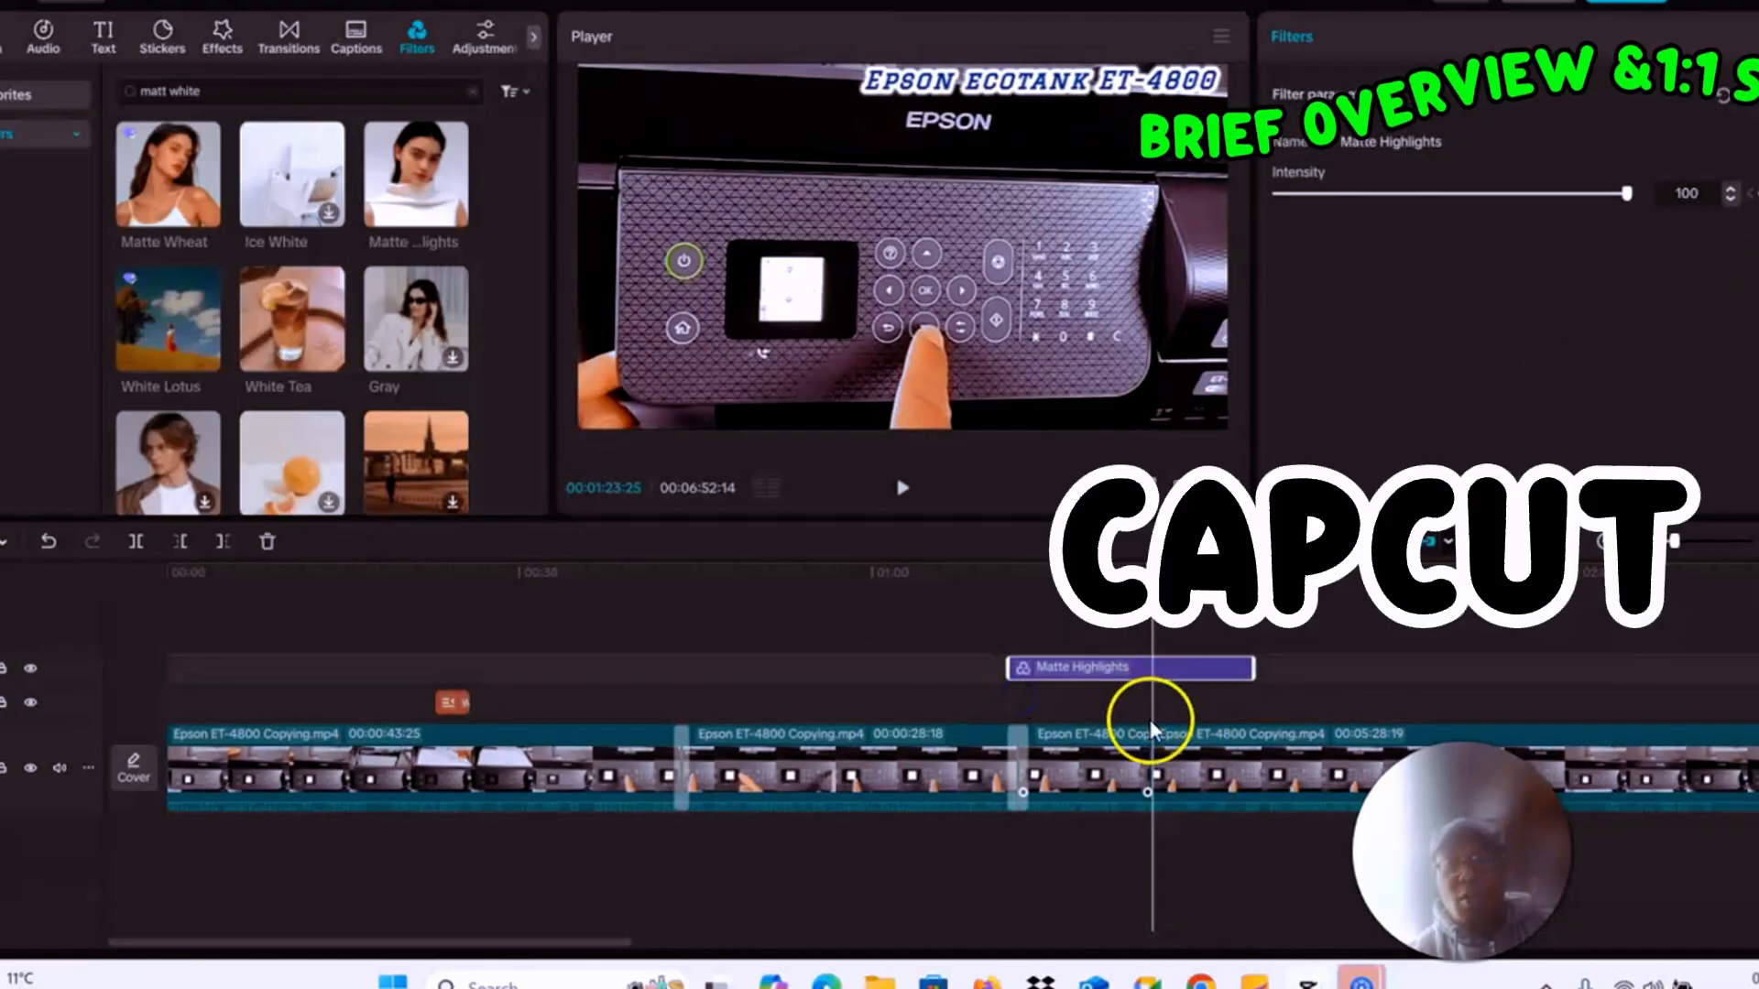
# Place the Spinning Box transition from the Slide category on the cut between the third and last clips at 00:01:23:25
pyautogui.click(1163, 756)
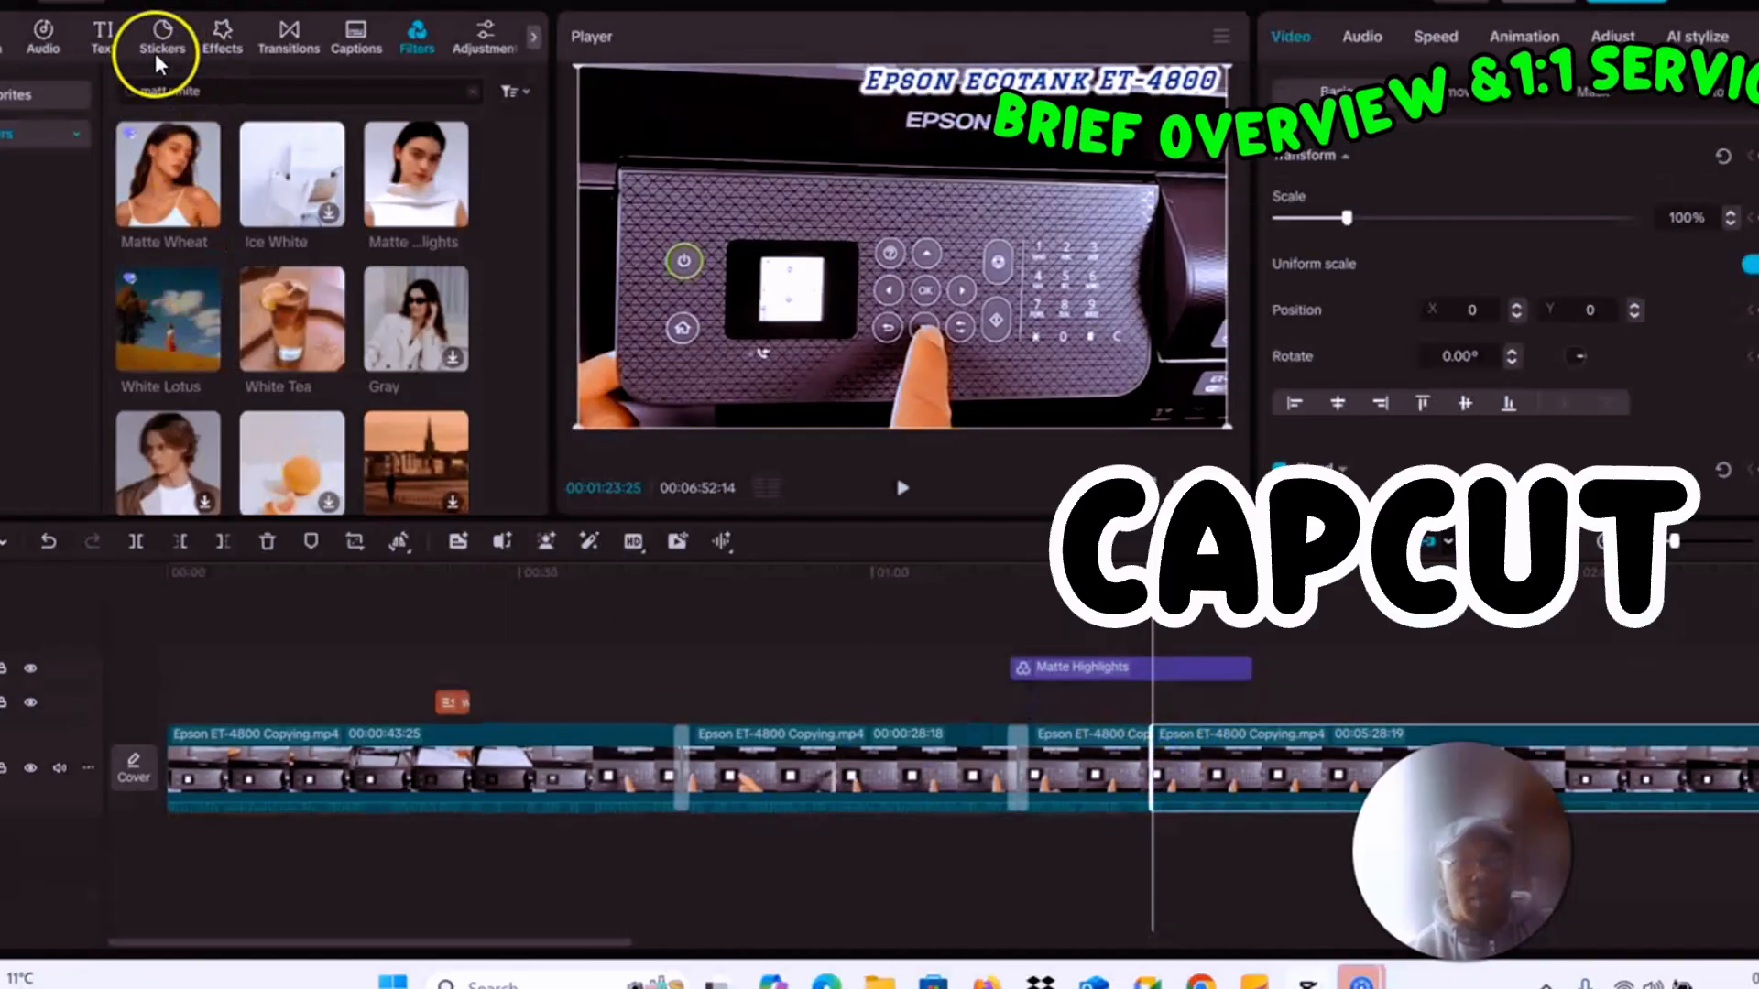
pyautogui.click(286, 29)
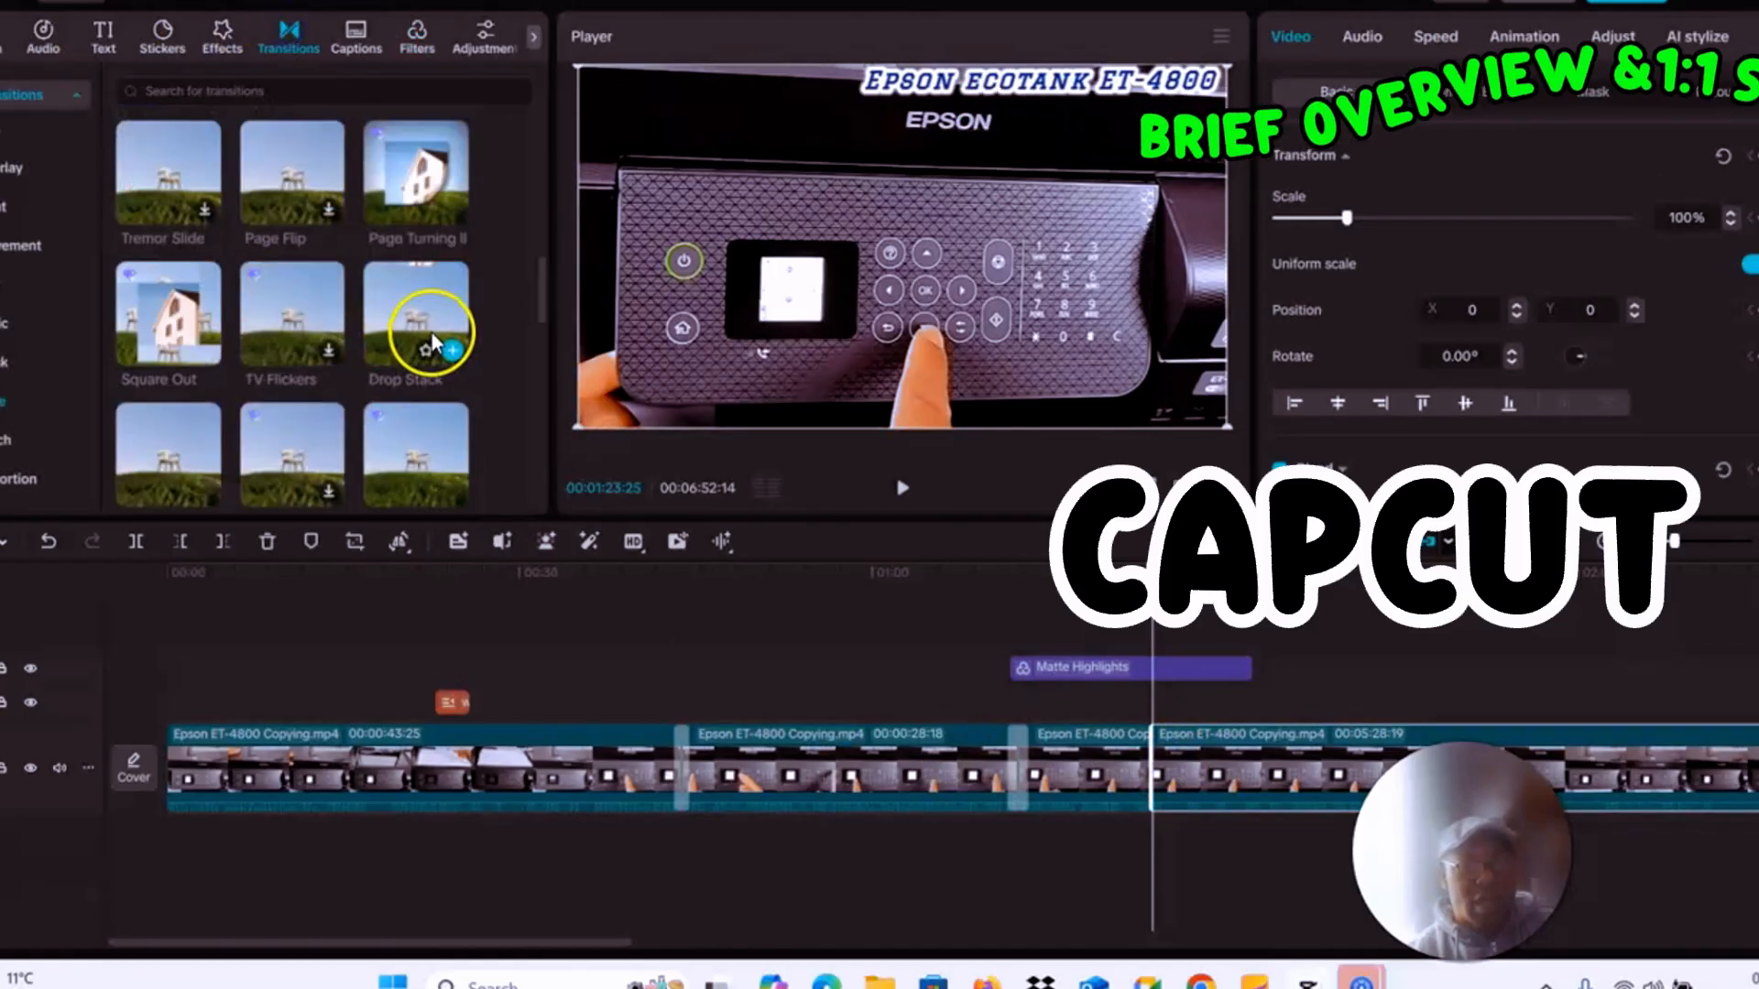
pyautogui.scroll(-5, 406, 314)
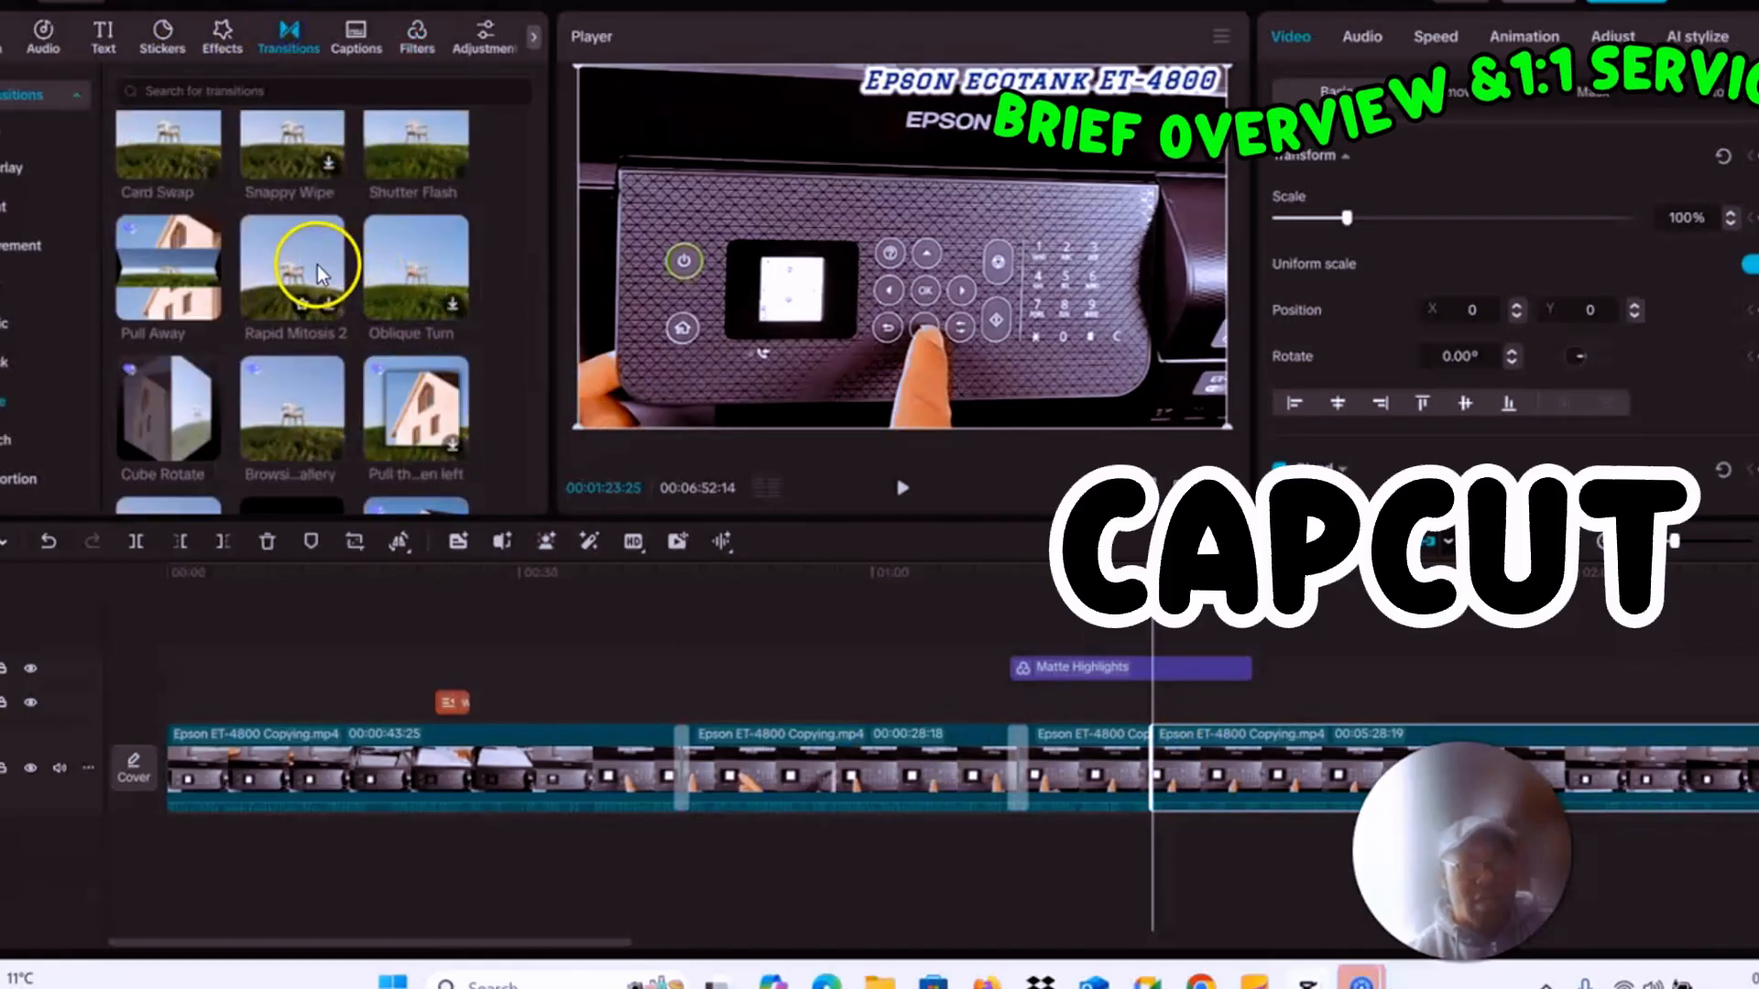
pyautogui.scroll(-3, 316, 266)
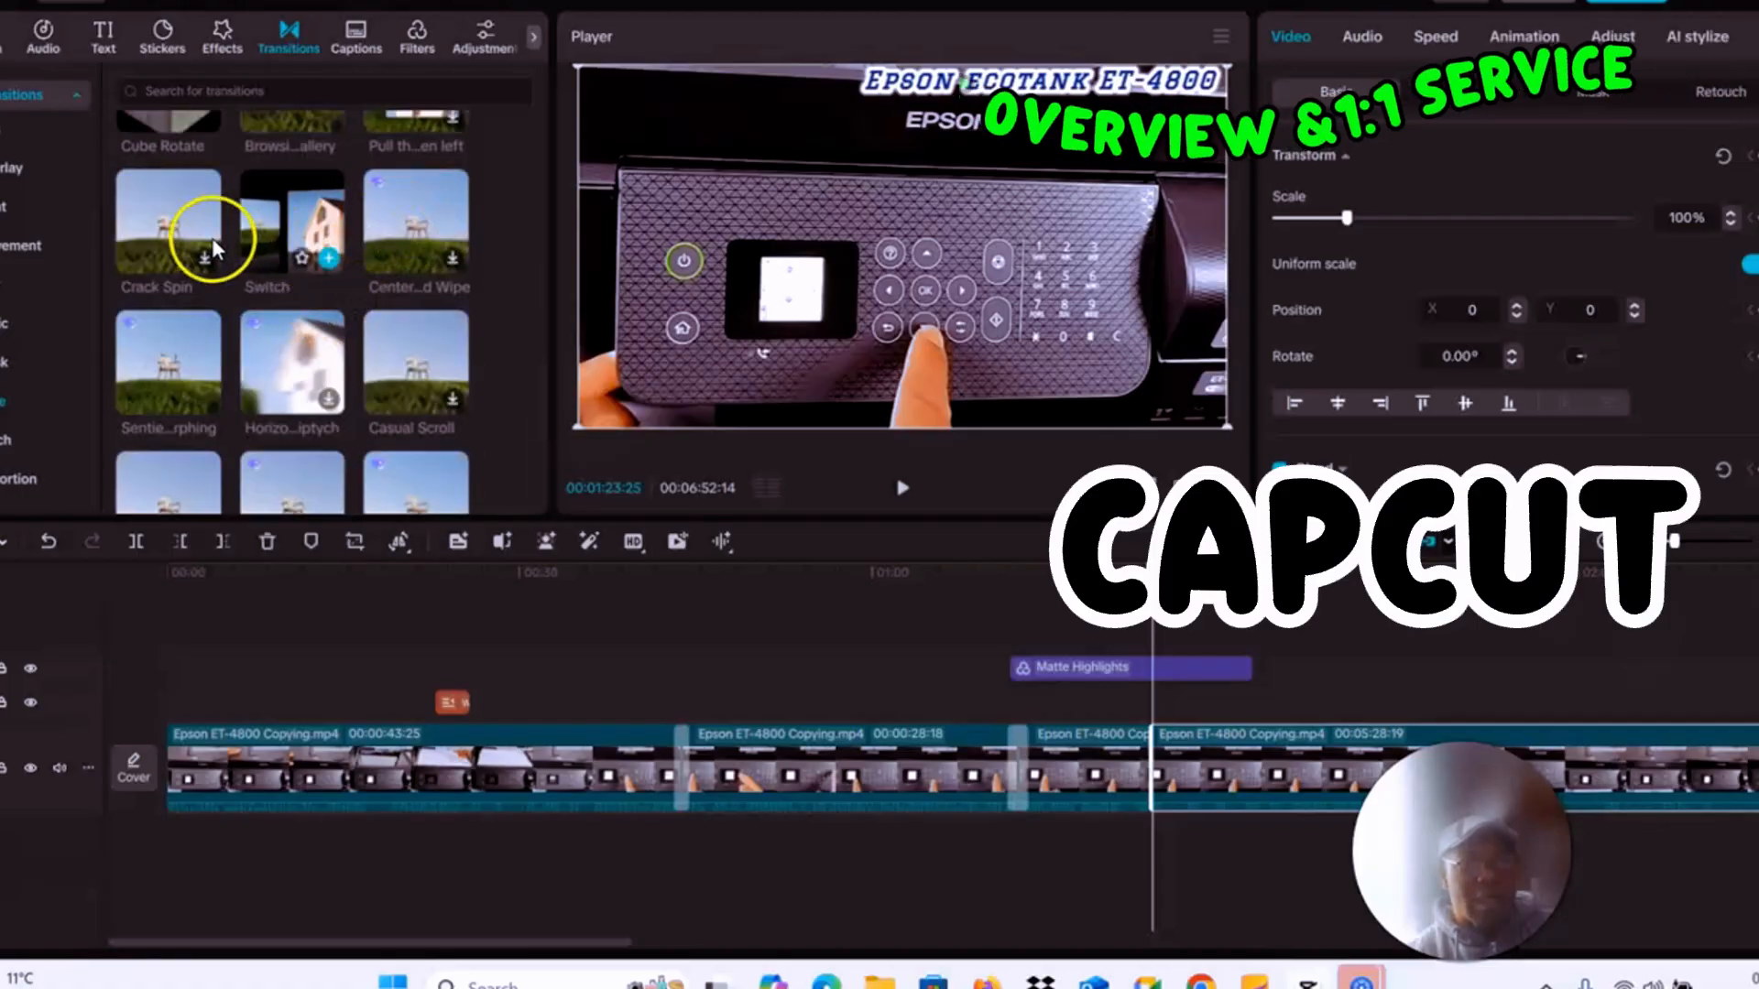
pyautogui.scroll(-3, 209, 266)
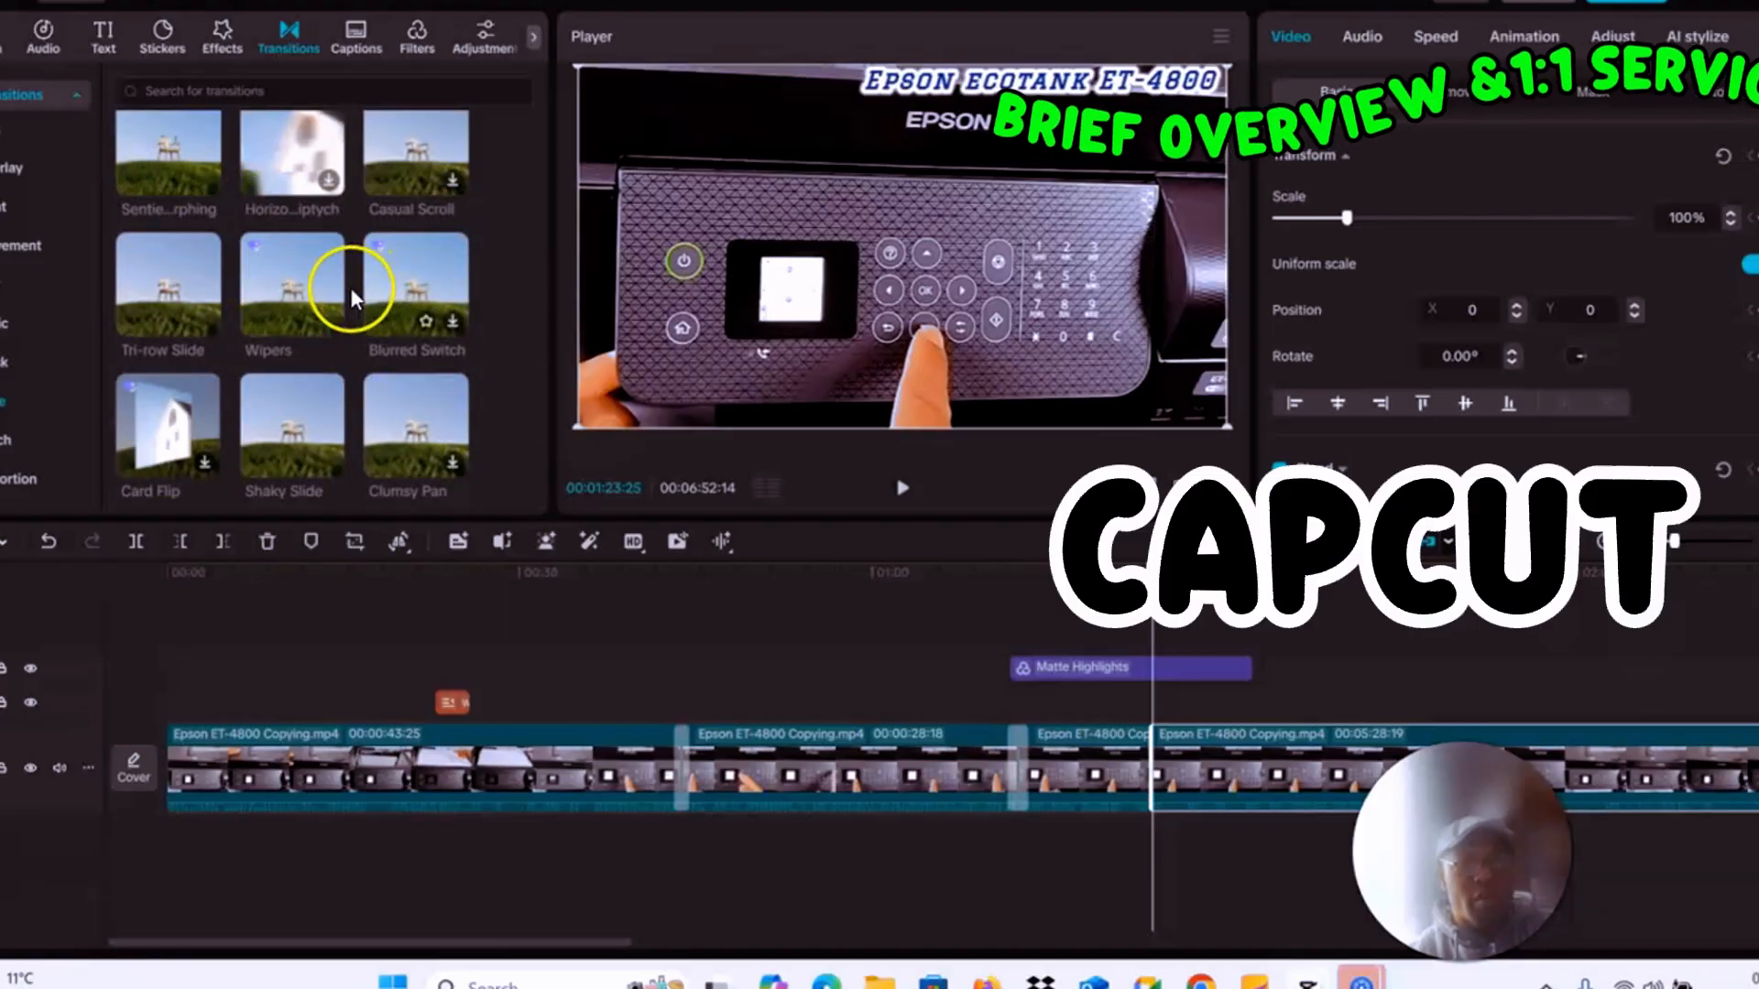
pyautogui.scroll(-3, 274, 247)
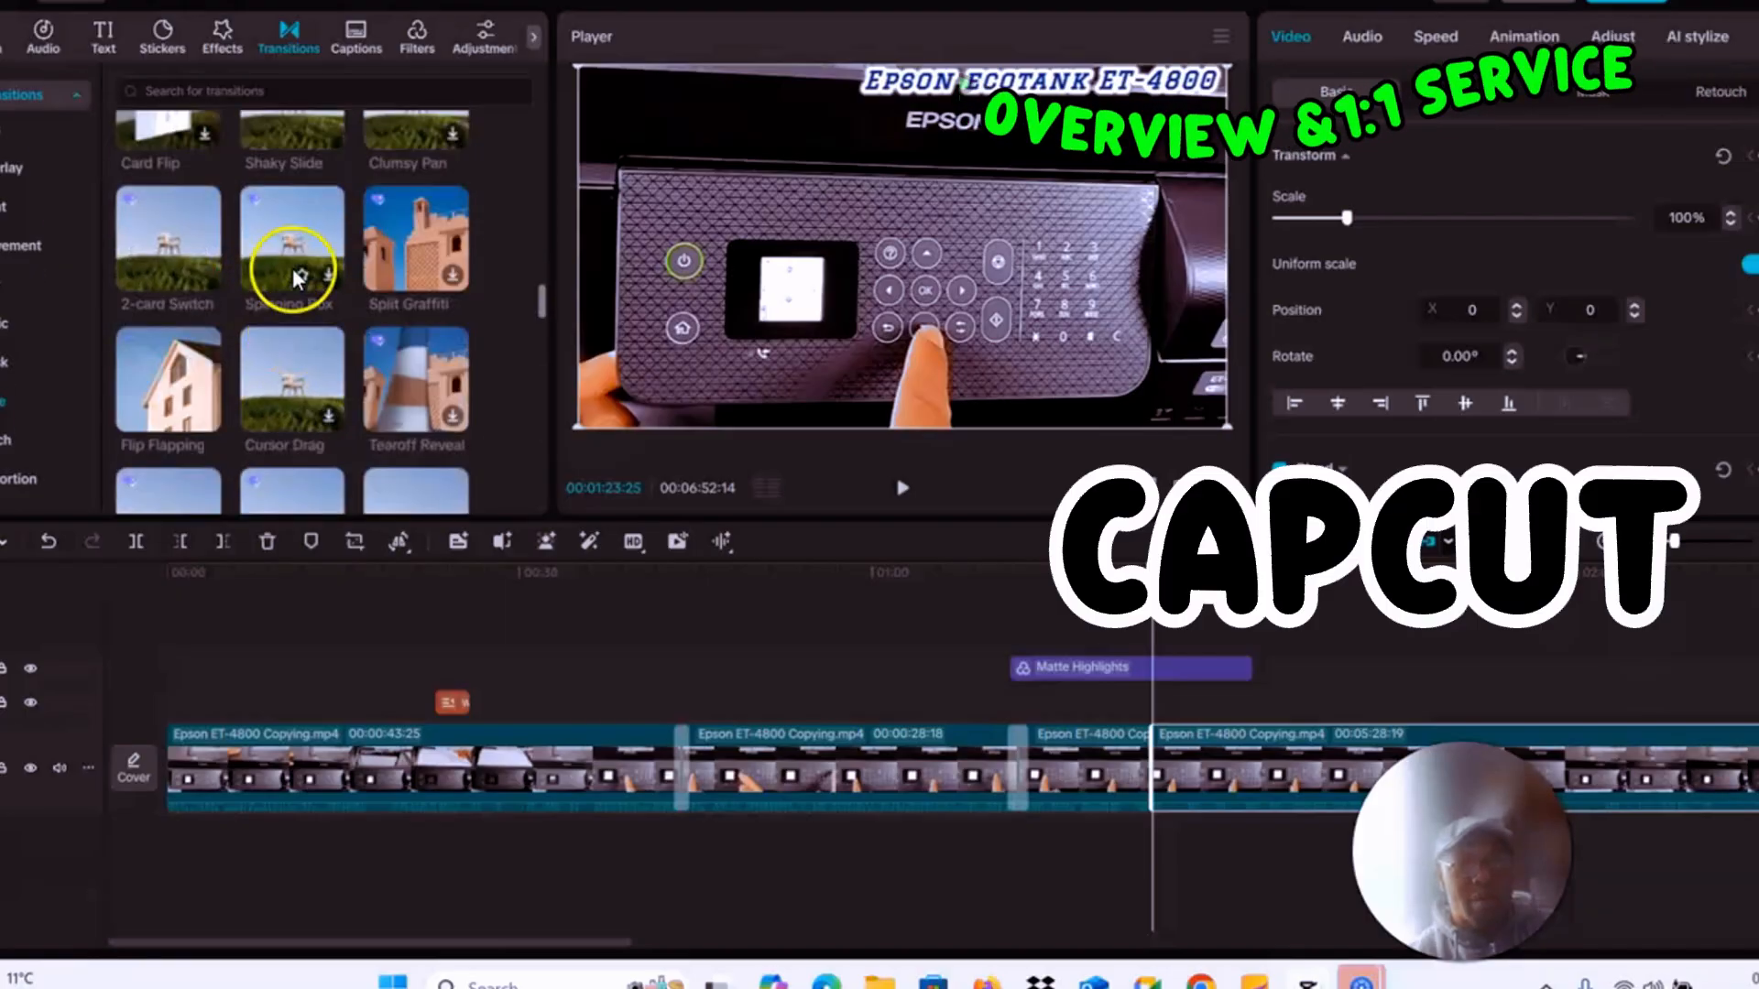
pyautogui.moveTo(298, 260)
pyautogui.mouseDown()
pyautogui.moveTo(659, 523)
pyautogui.moveTo(1063, 730)
pyautogui.mouseUp()
pyautogui.moveTo(1123, 785); pyautogui.dragTo(1145, 777)
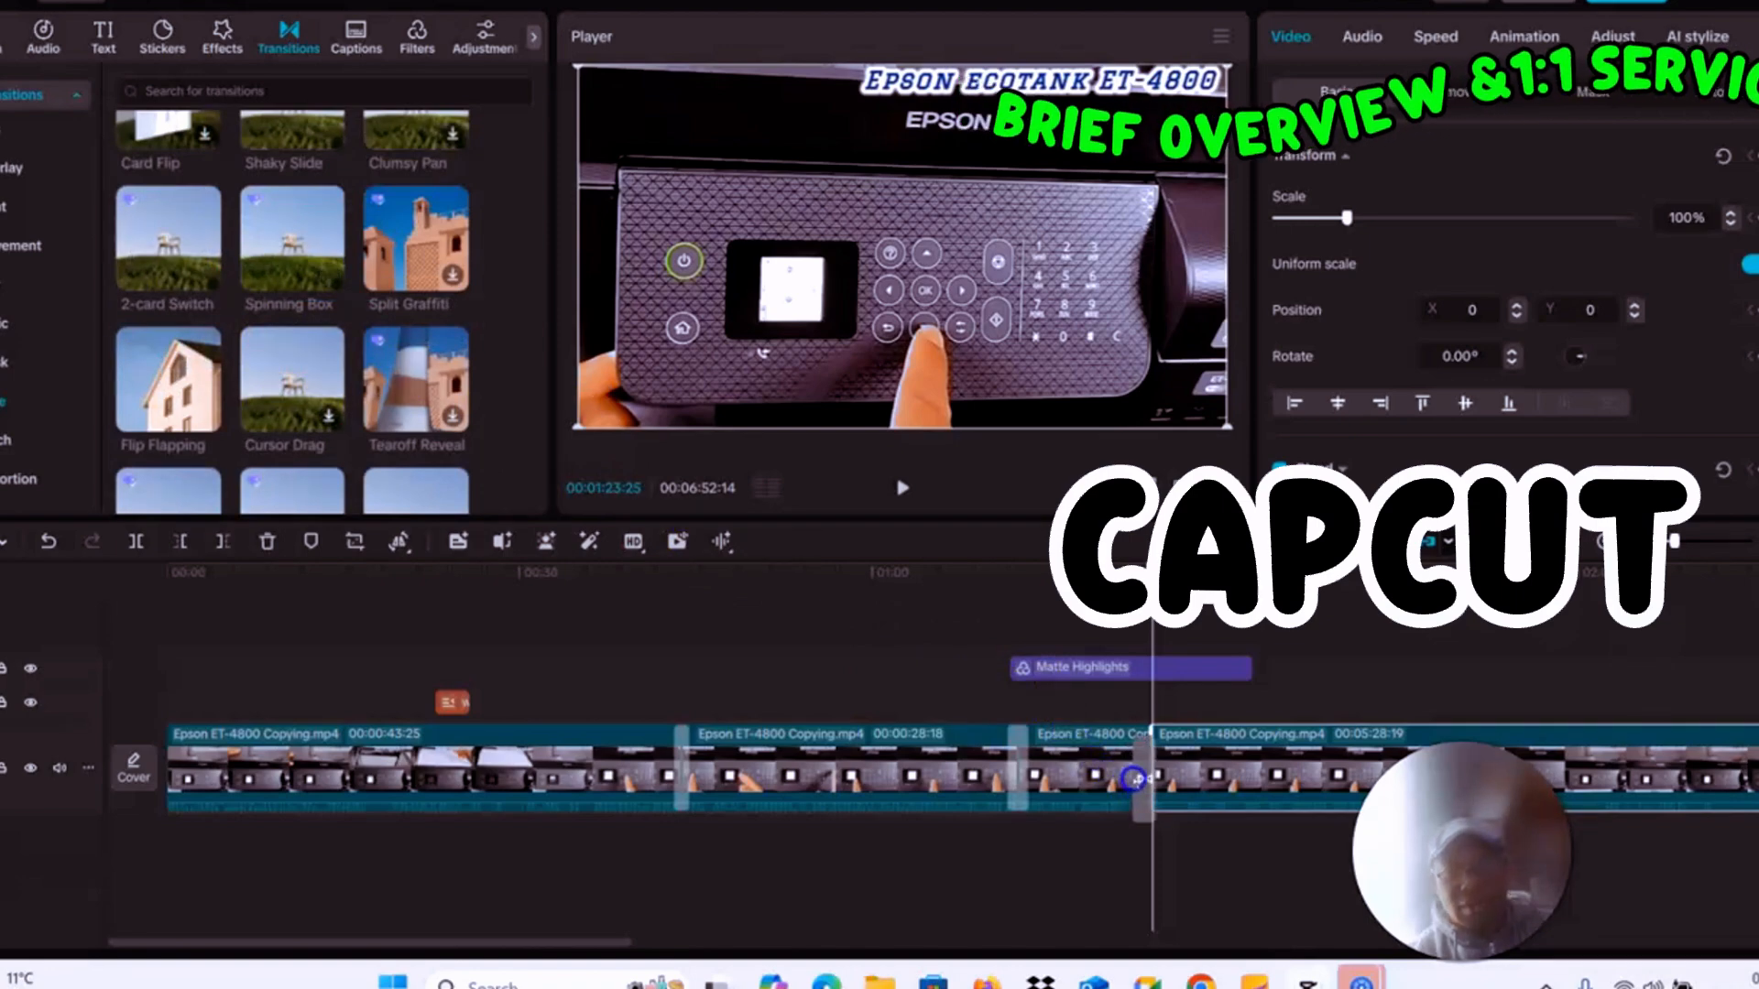
# Play the video across the Spinning Box transition and pause once the playhead has passed it
pyautogui.click(1109, 838)
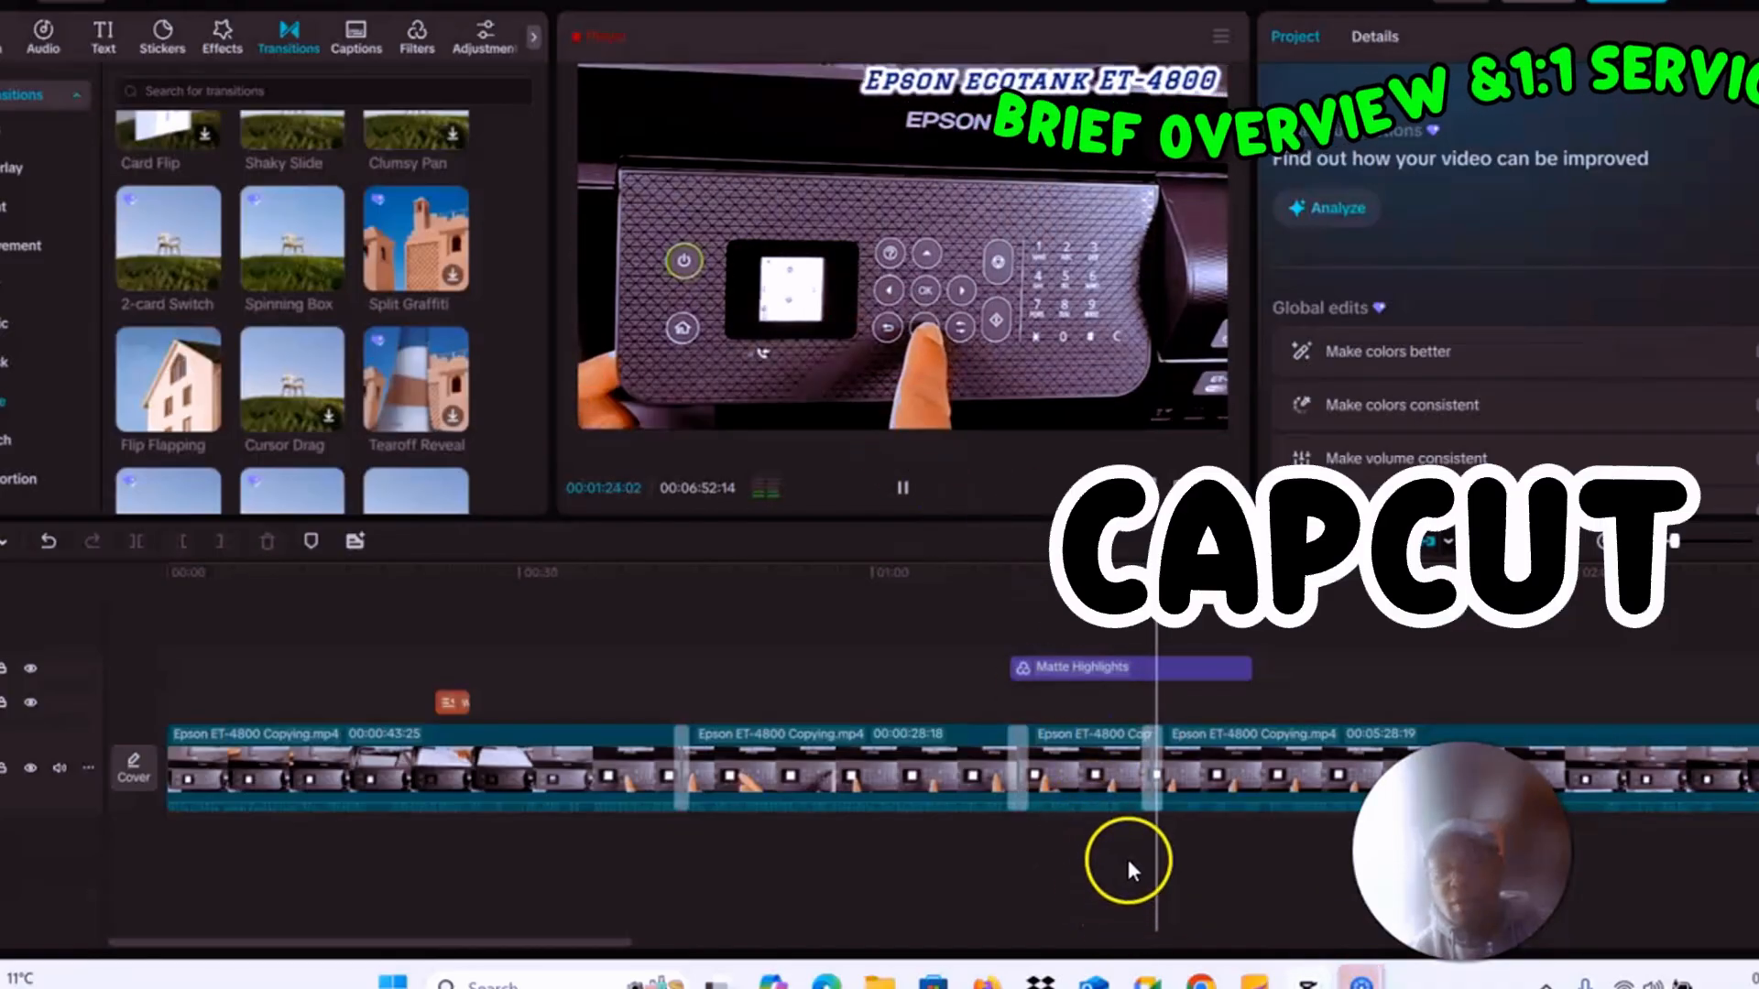
pyautogui.click(1117, 829)
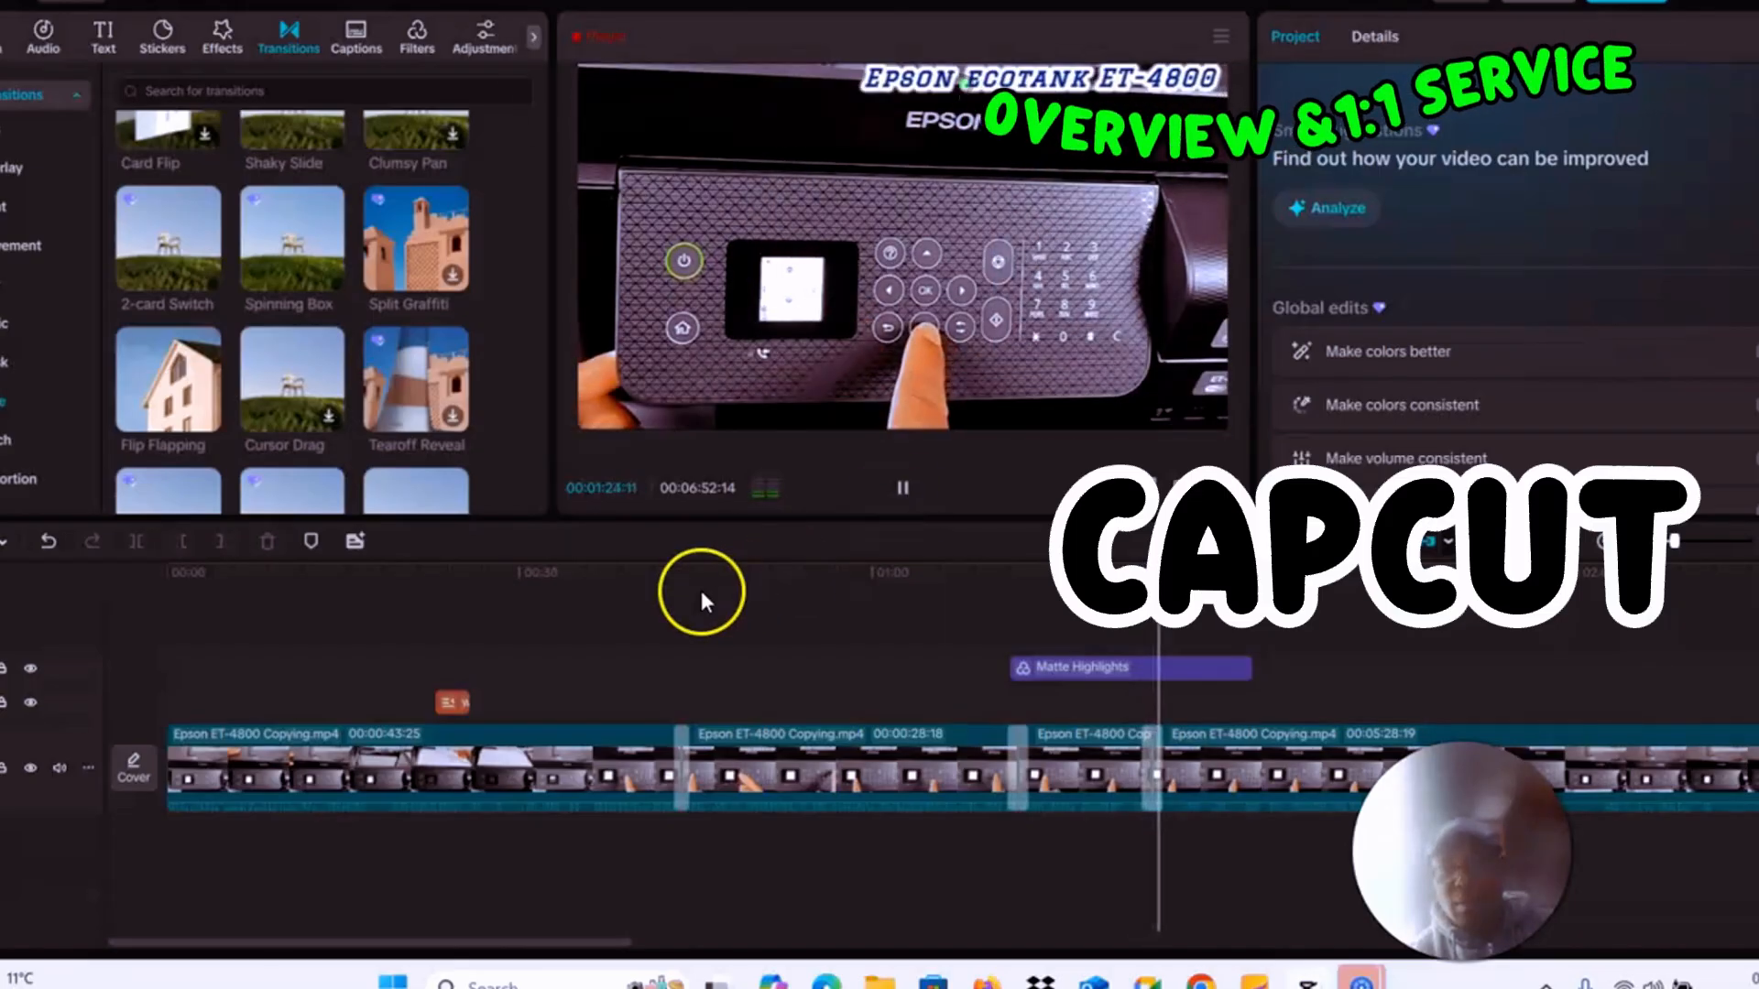
pyautogui.click(902, 492)
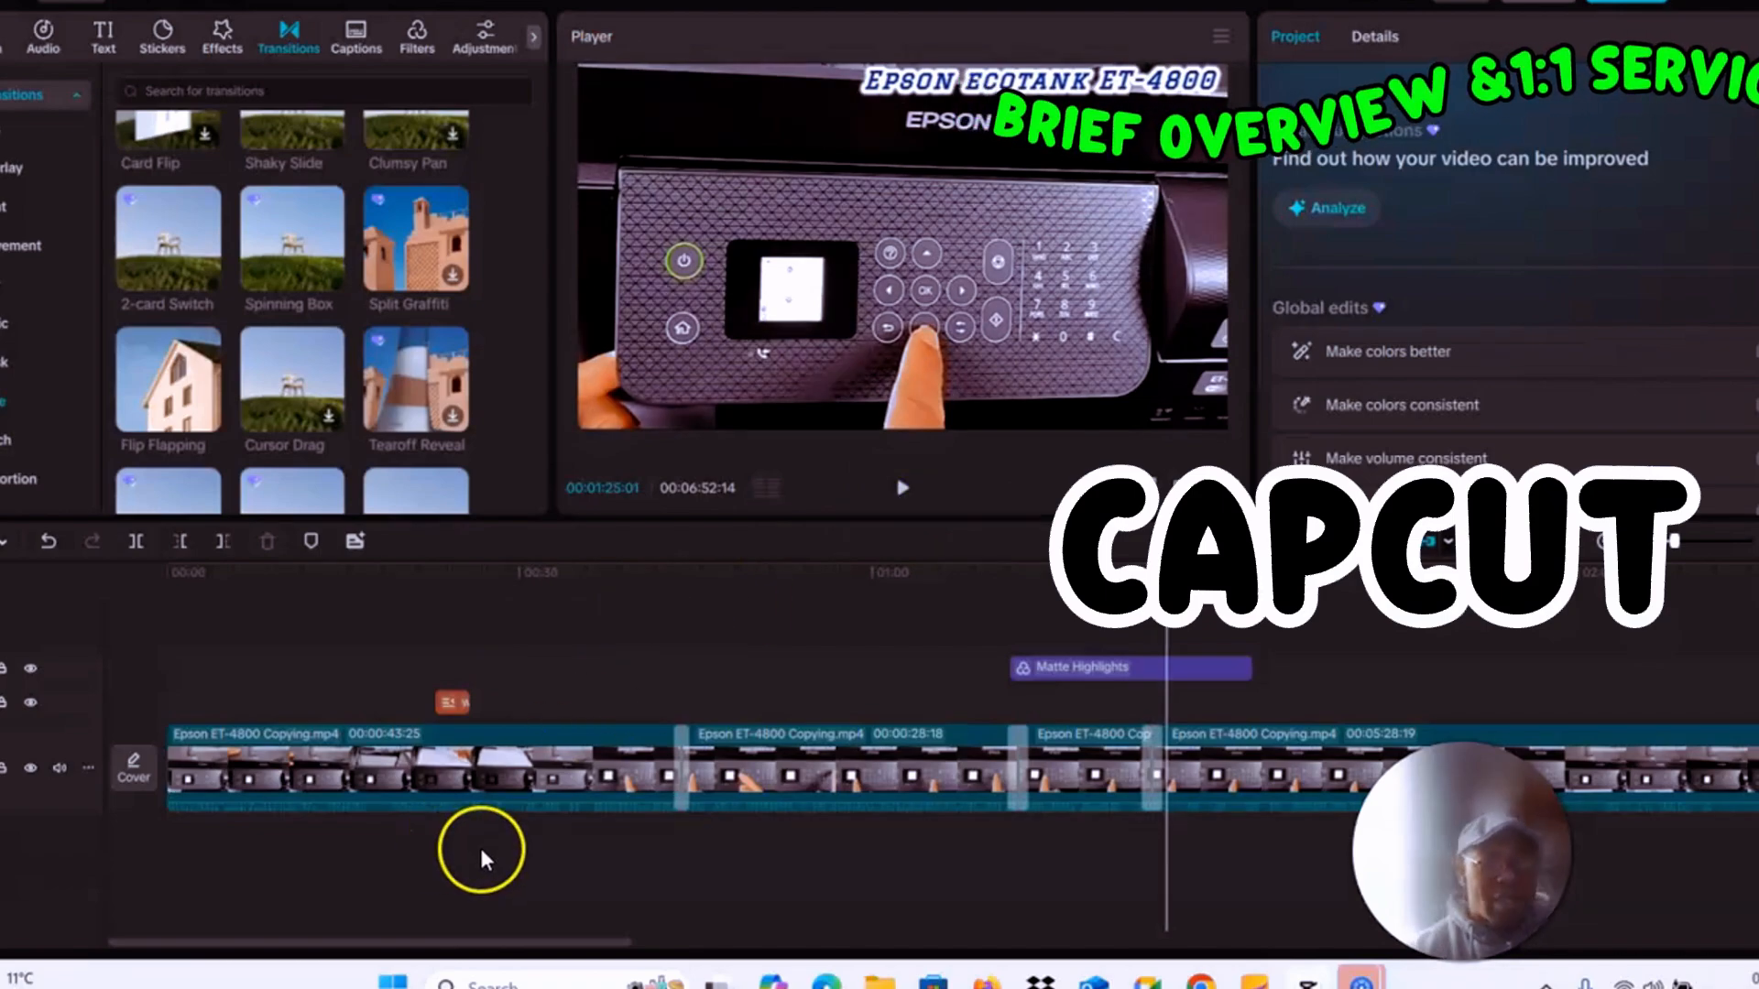
# Look through the transitions, media, stickers, effects, text, filters and adjustment libraries to review the available editing assets
pyautogui.scroll(-2, 266, 246)
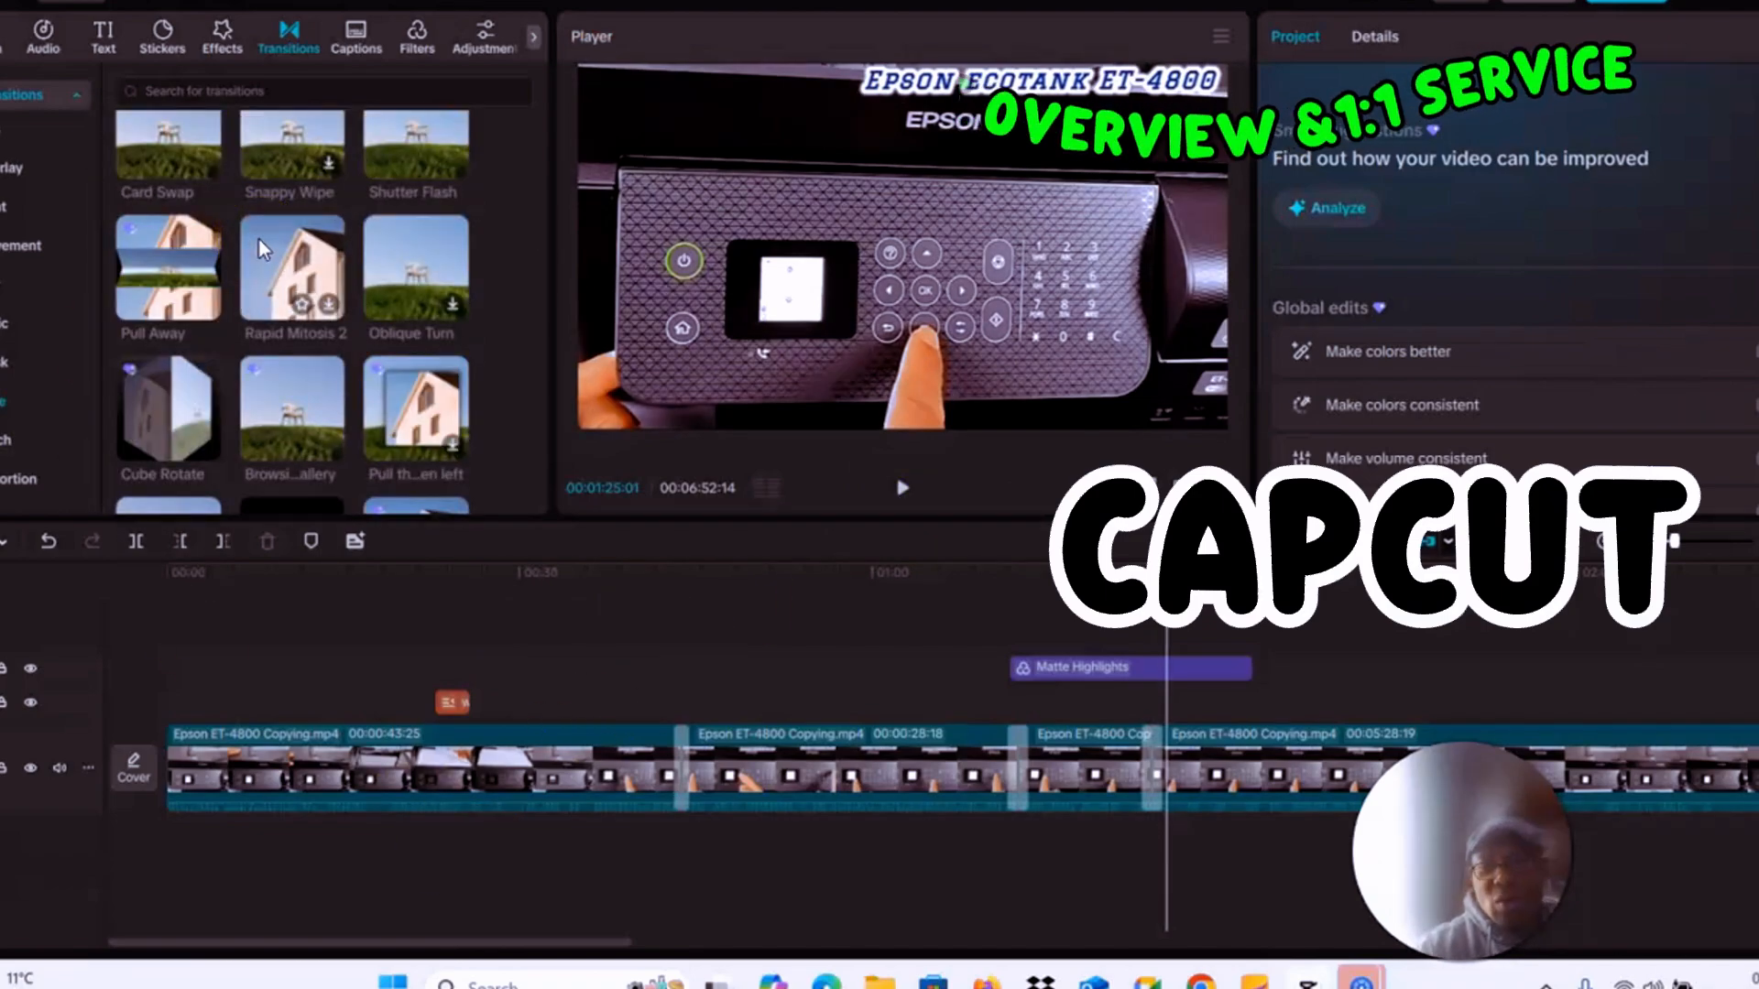
pyautogui.scroll(-3, 263, 249)
pyautogui.click(14, 42)
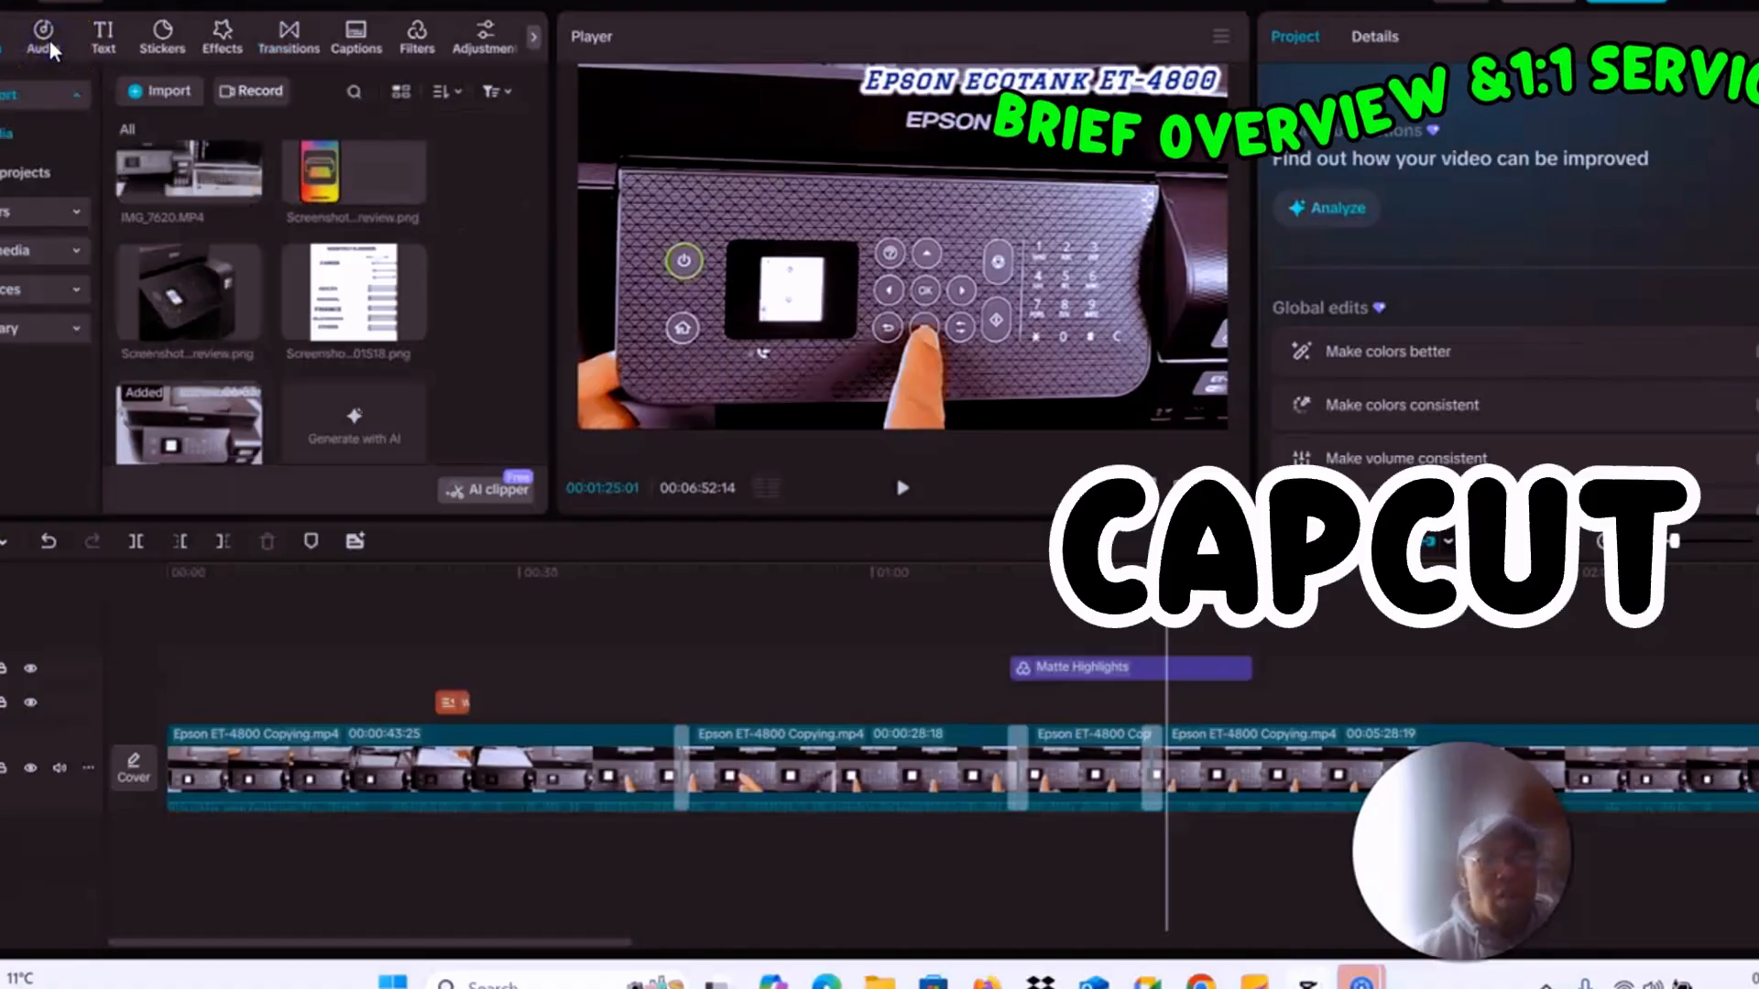
pyautogui.click(146, 38)
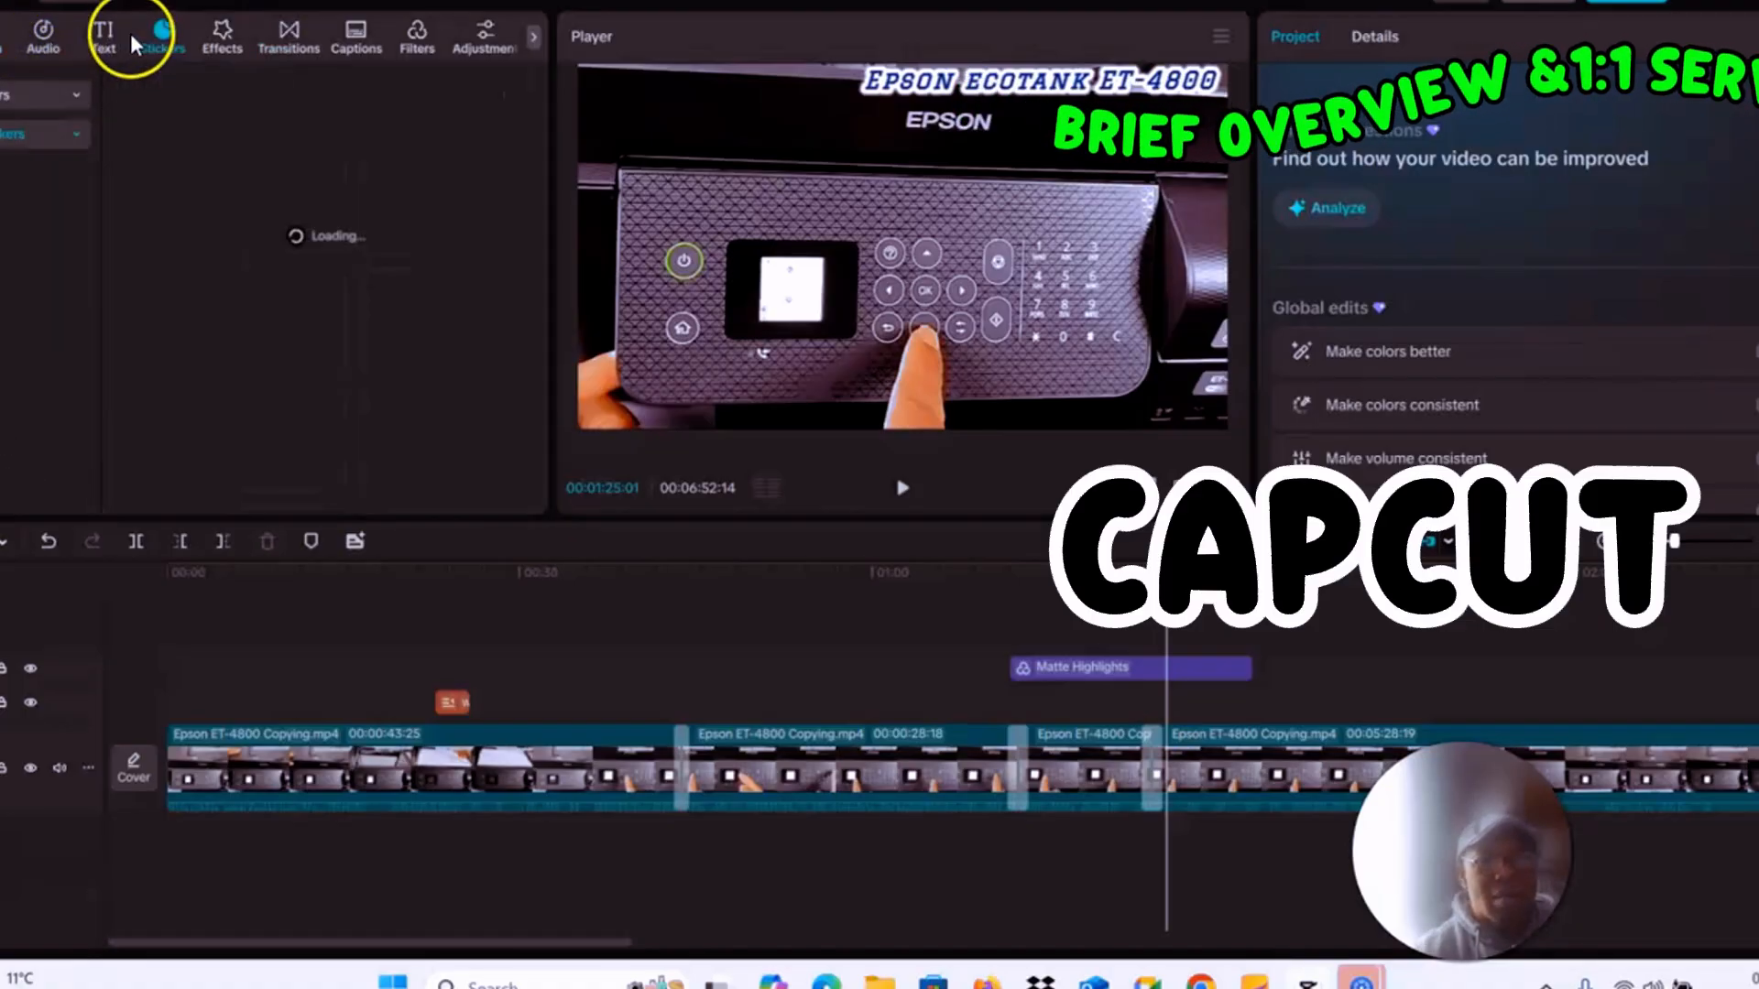
pyautogui.click(224, 39)
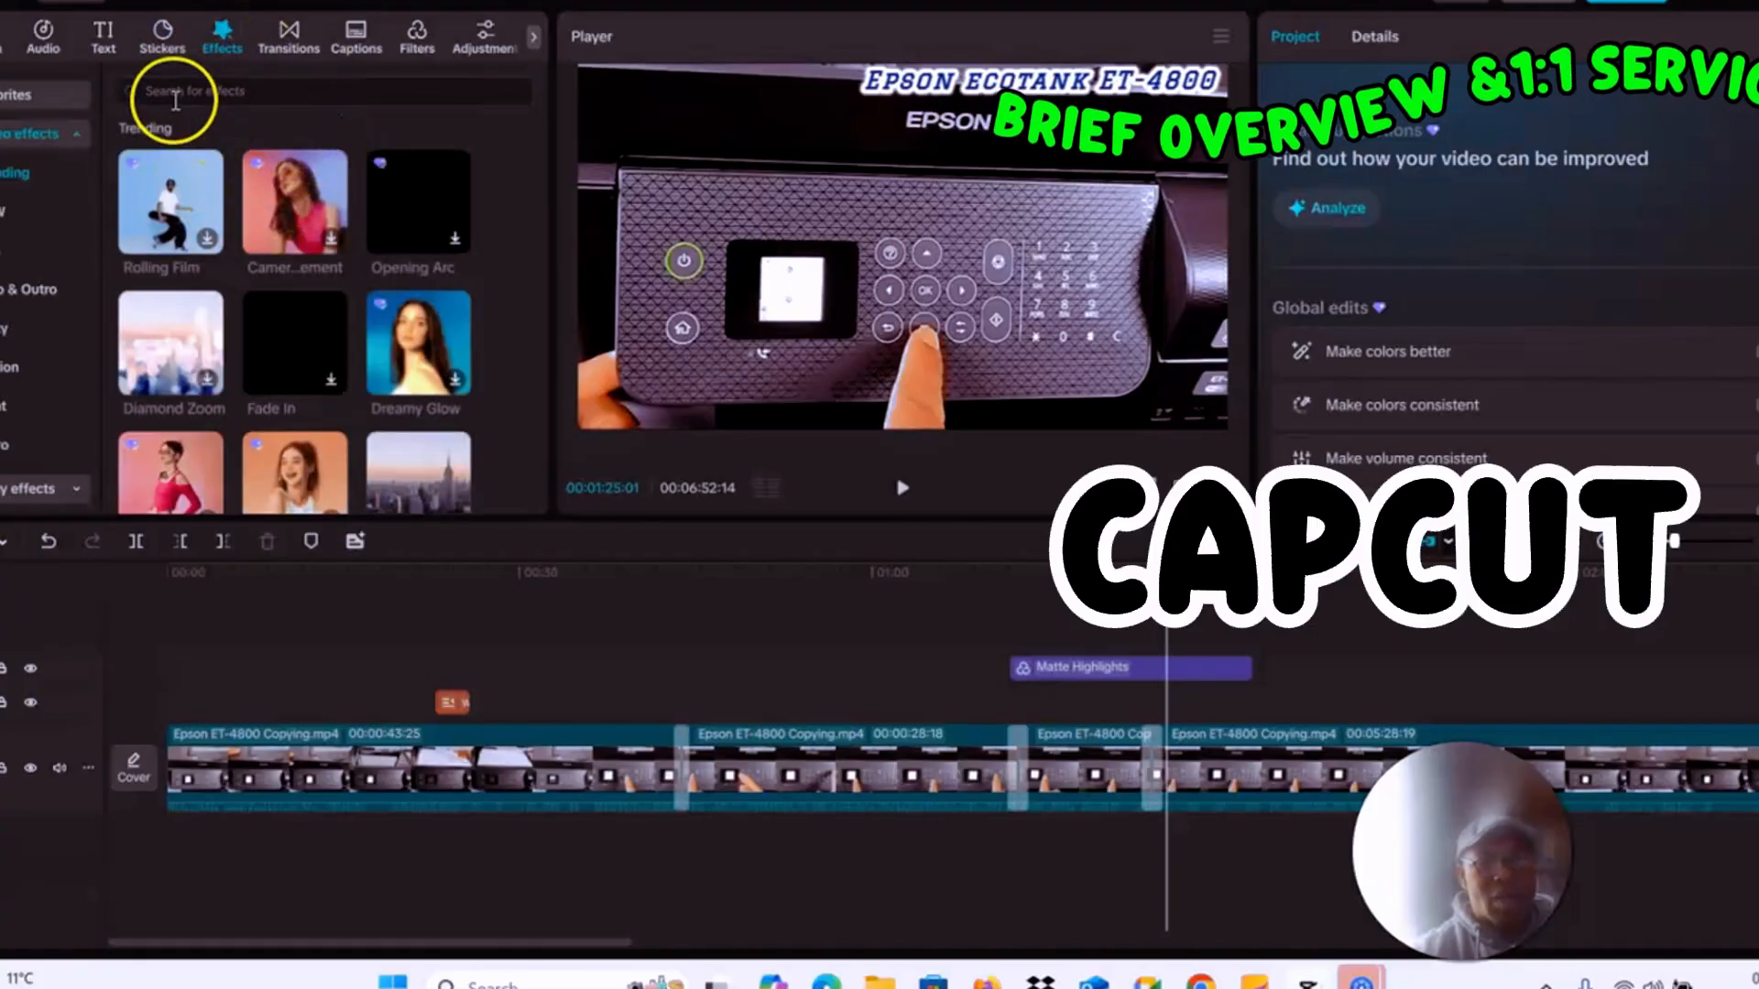
pyautogui.click(105, 37)
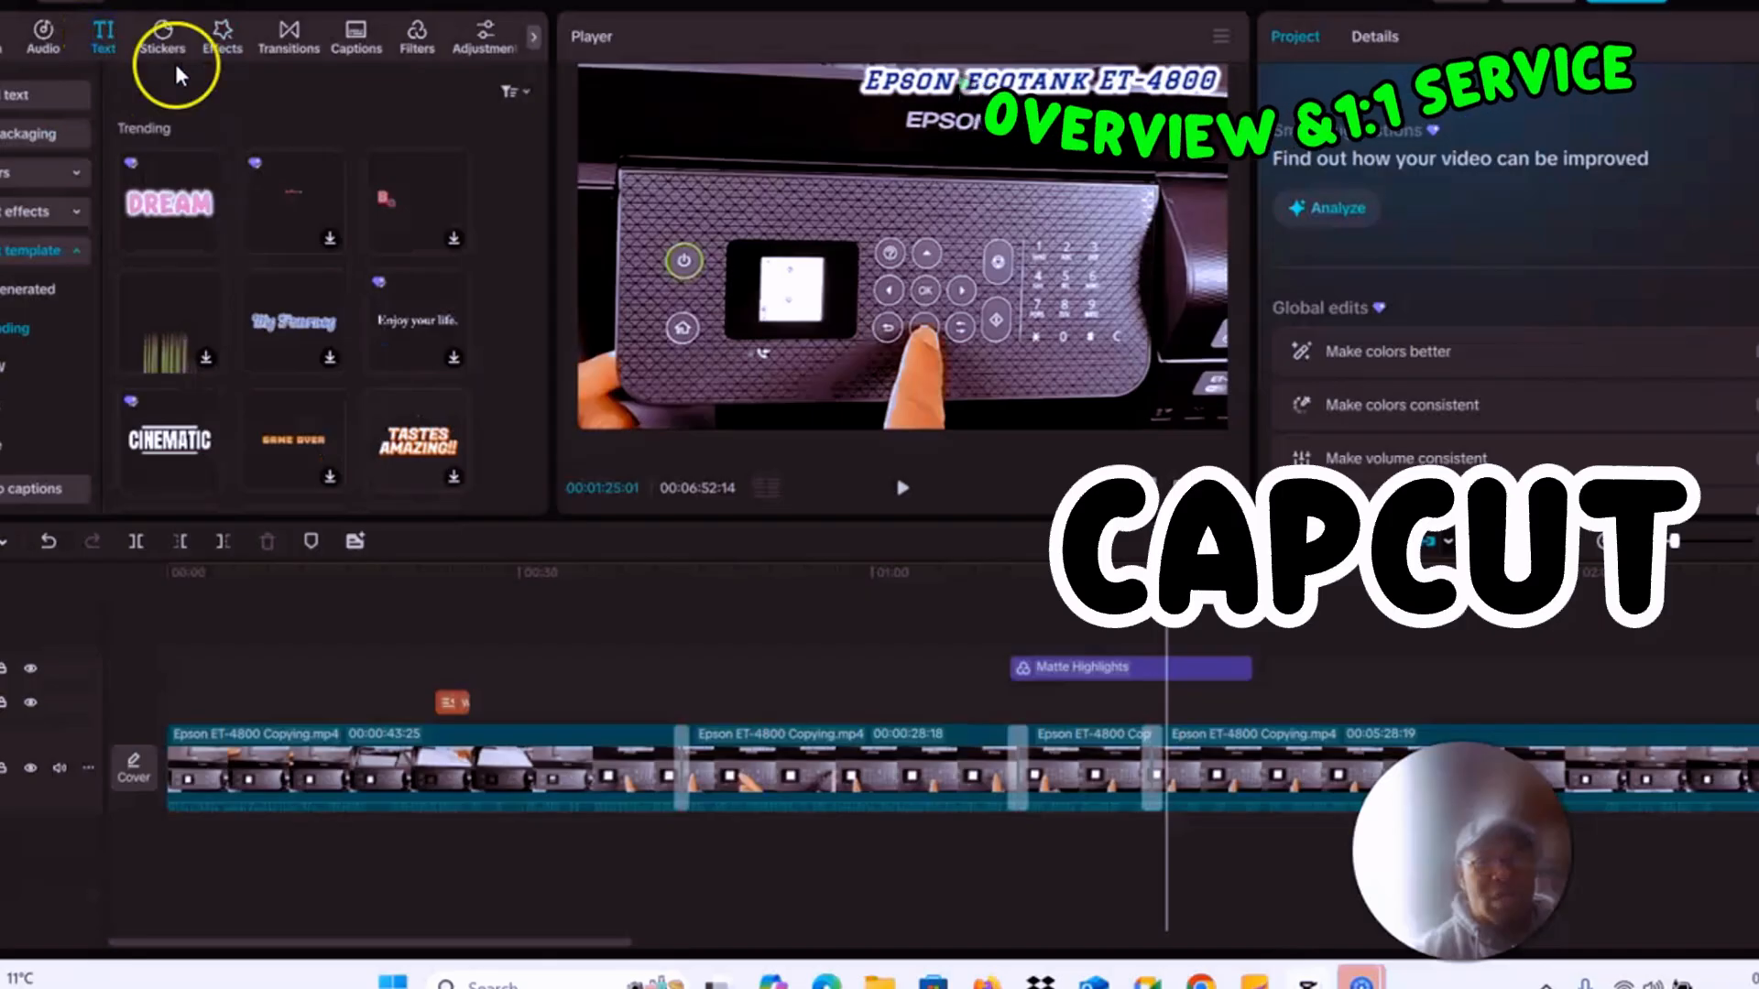
pyautogui.click(289, 38)
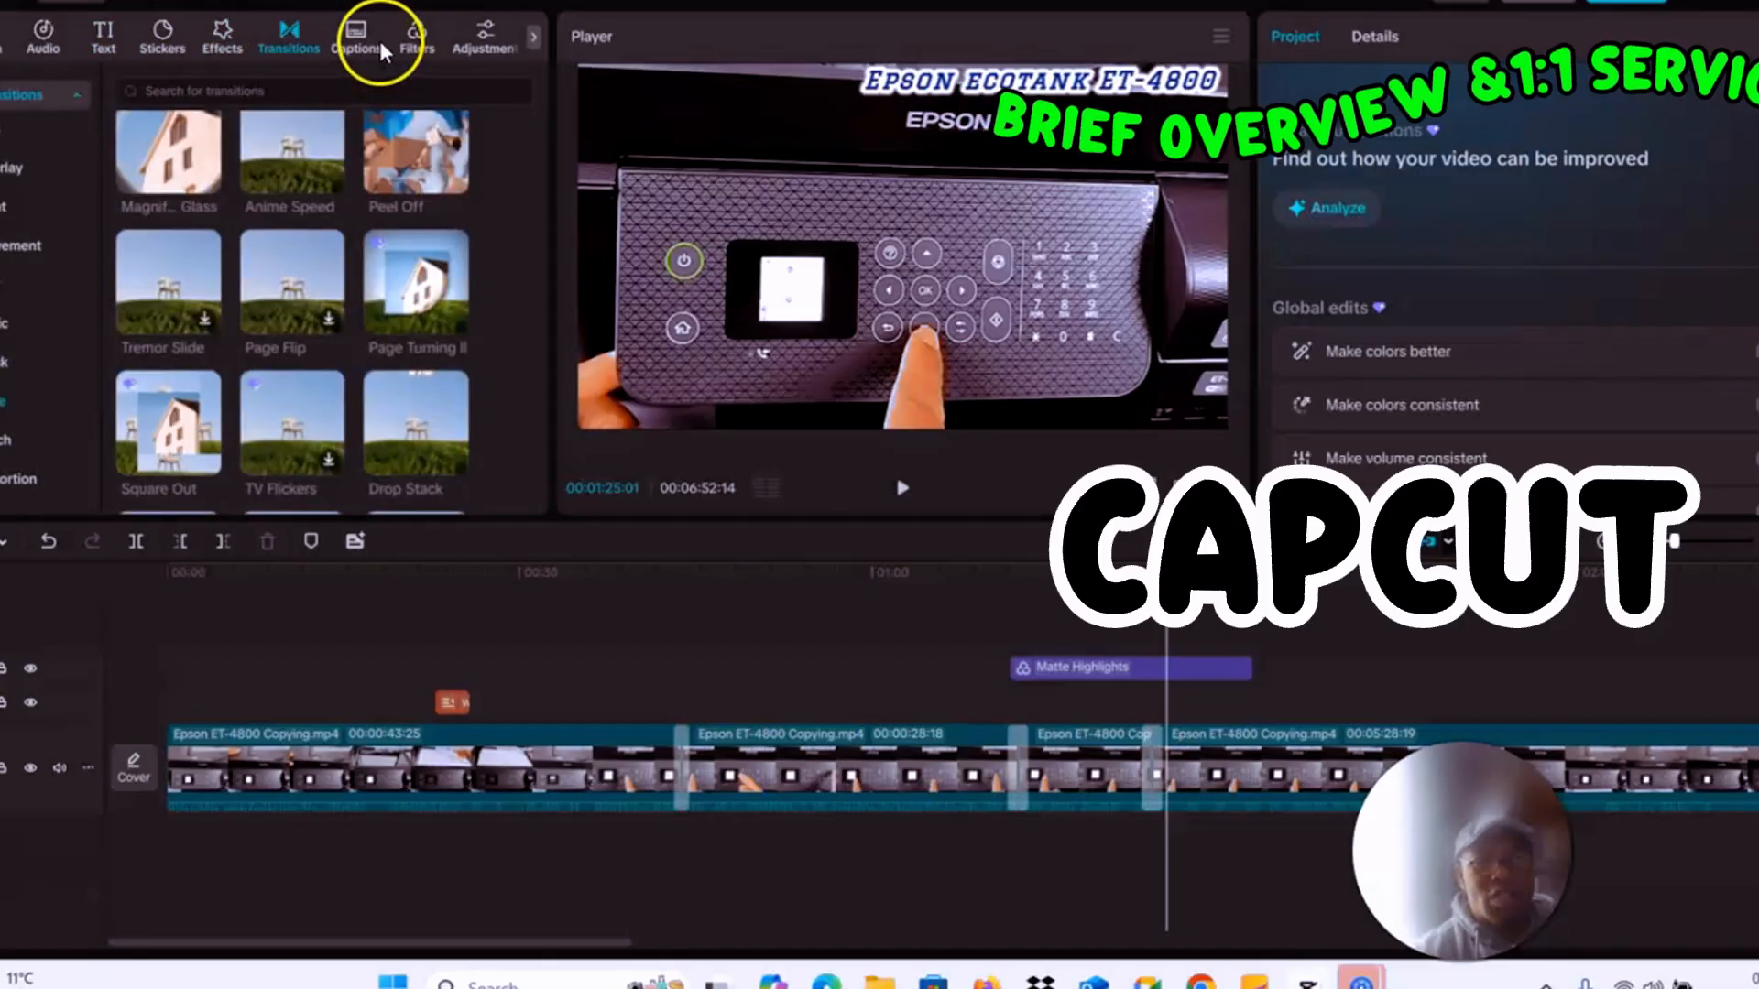
pyautogui.click(416, 36)
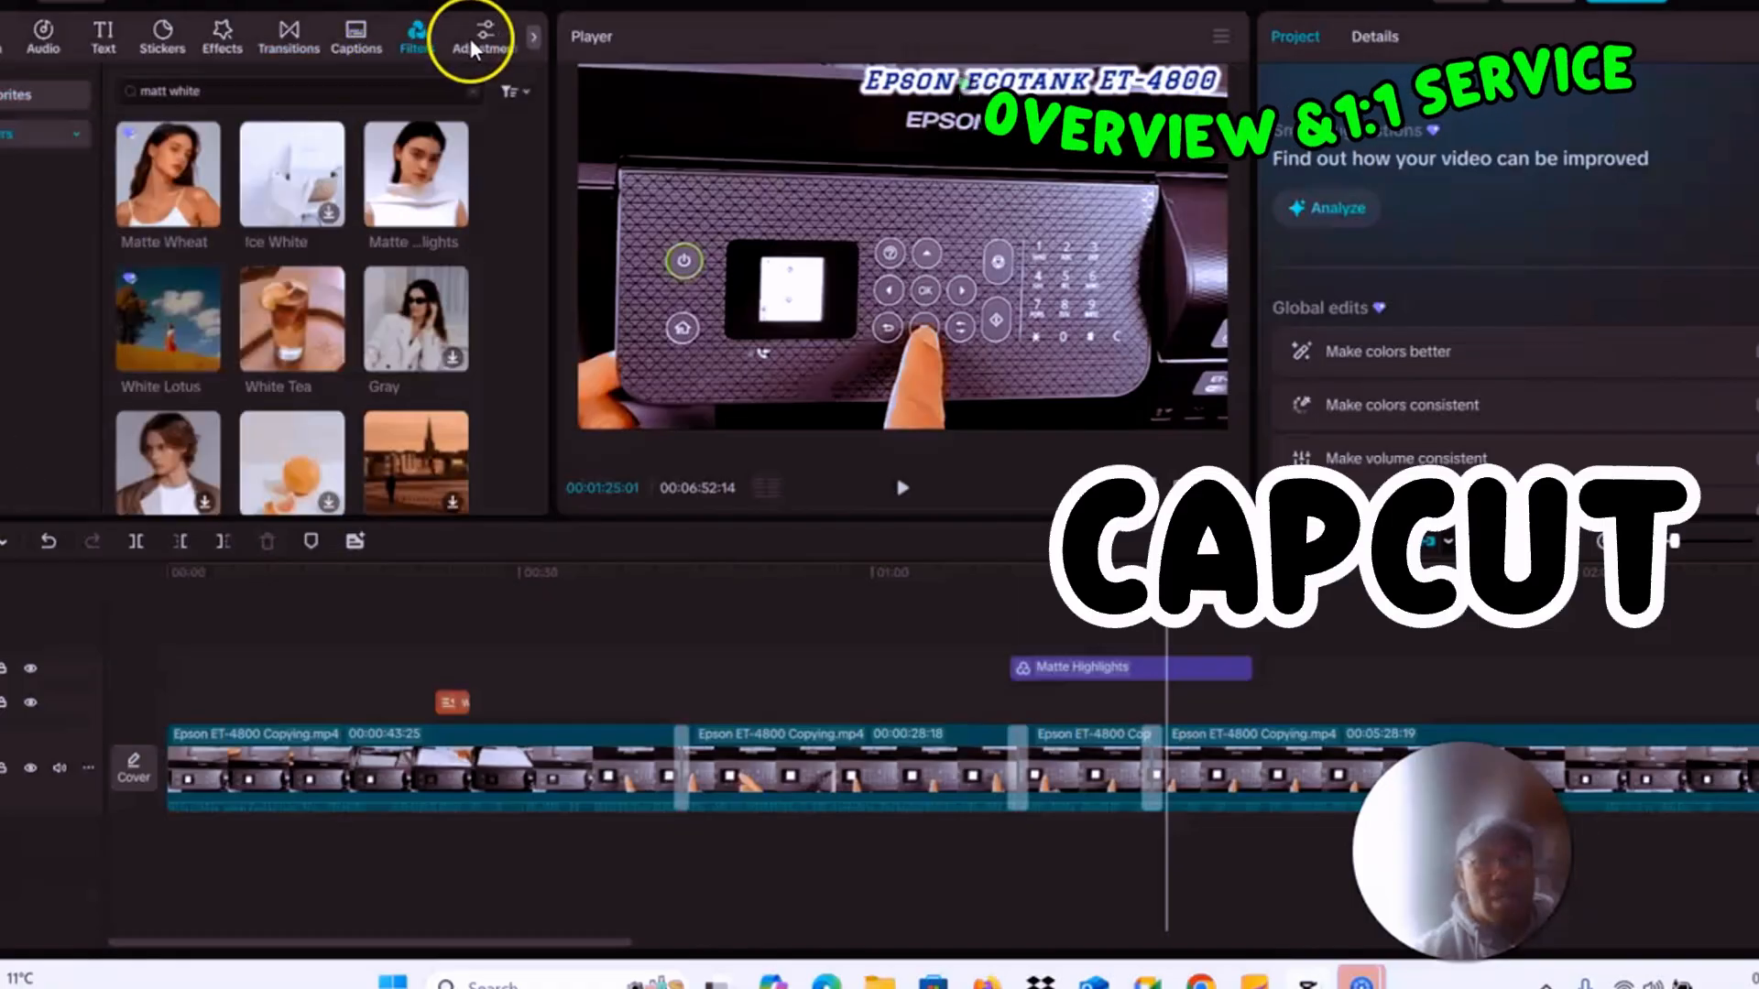
pyautogui.click(470, 38)
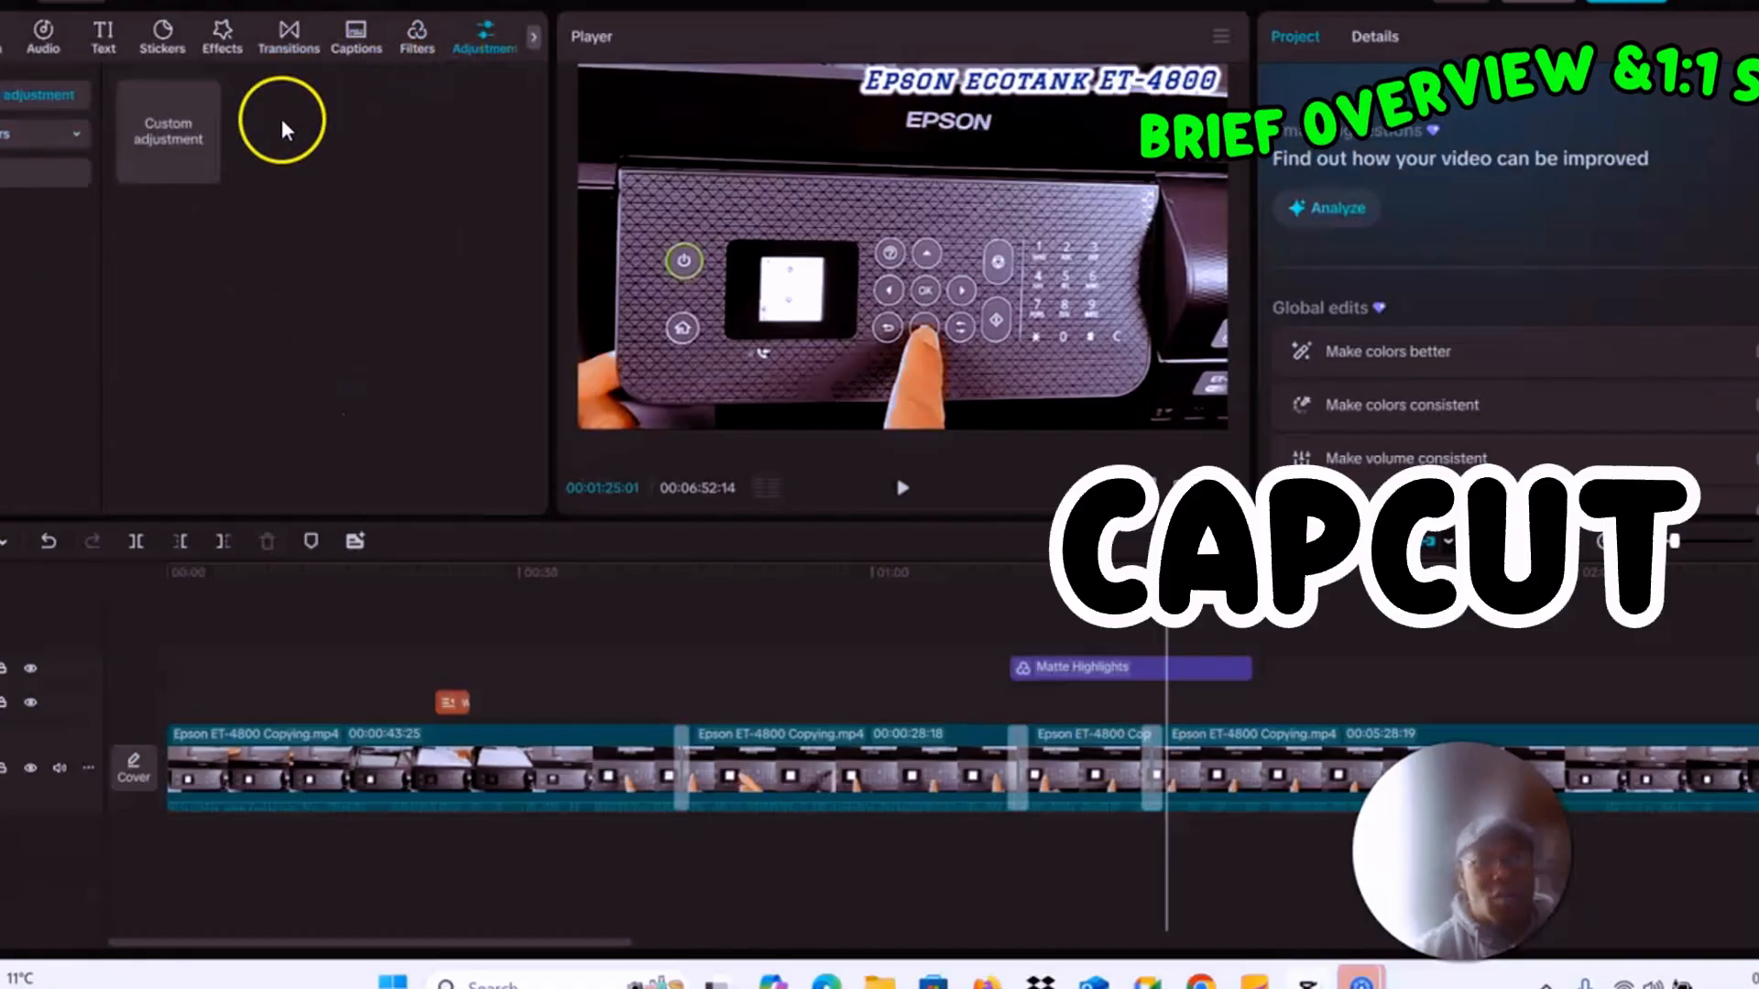
pyautogui.click(110, 37)
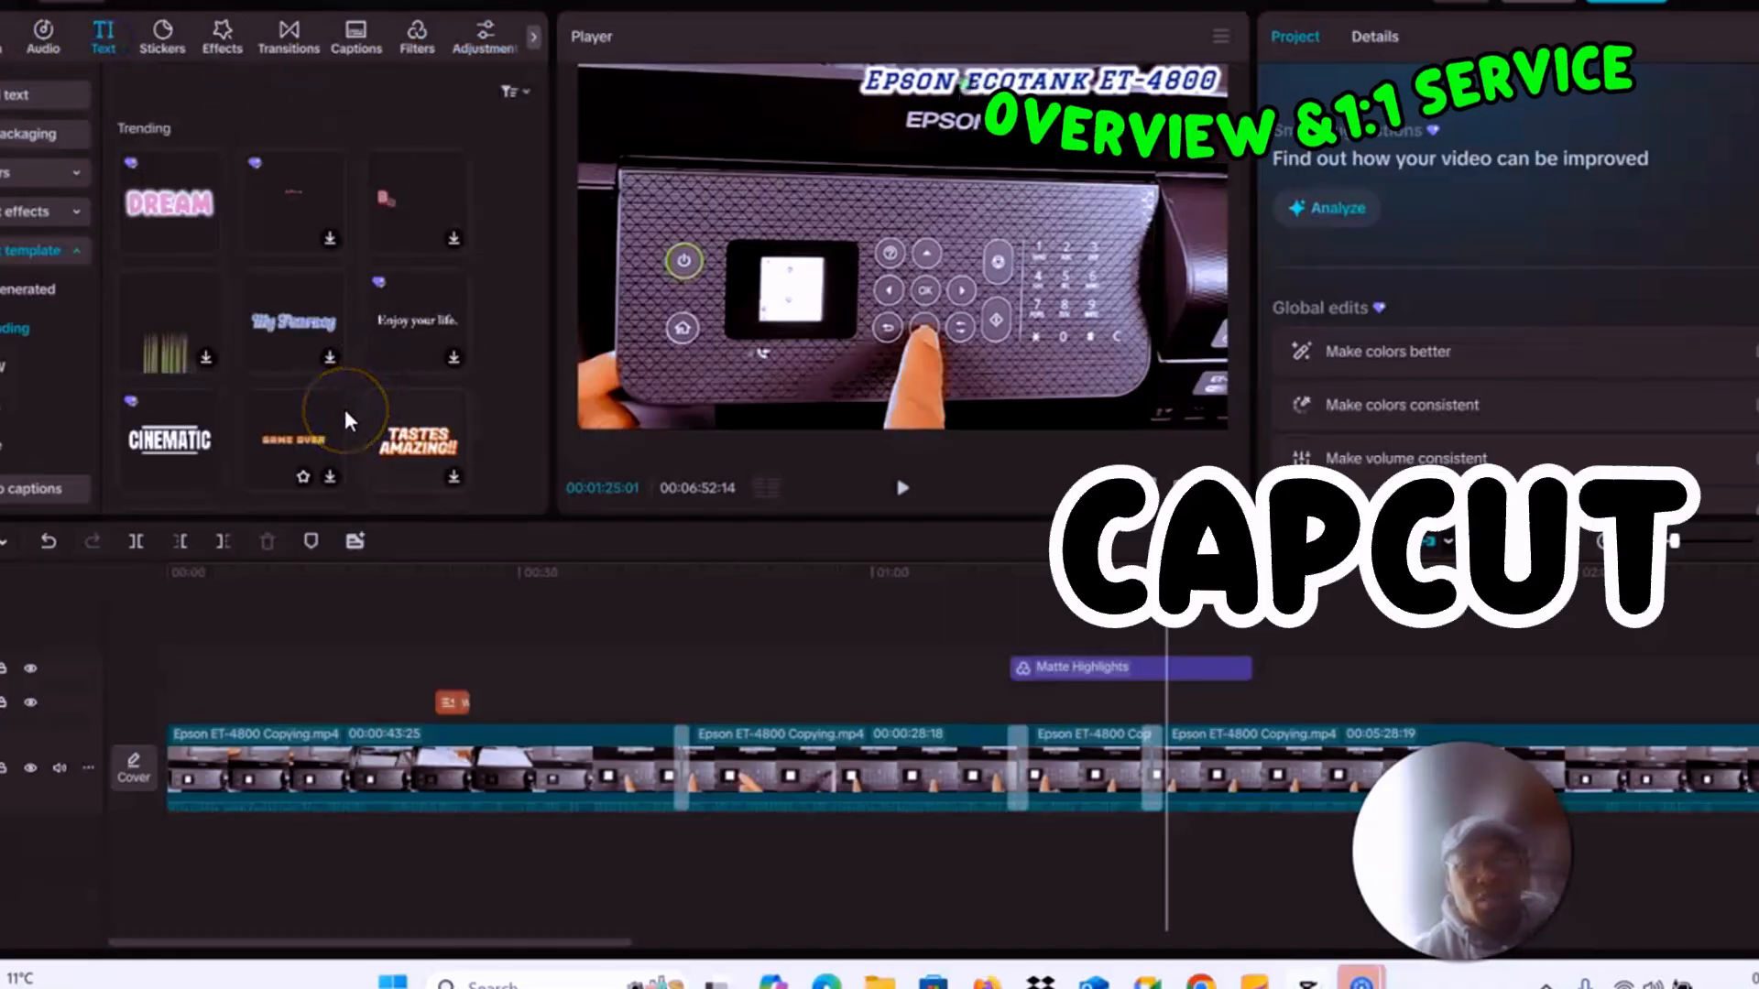
pyautogui.click(367, 517)
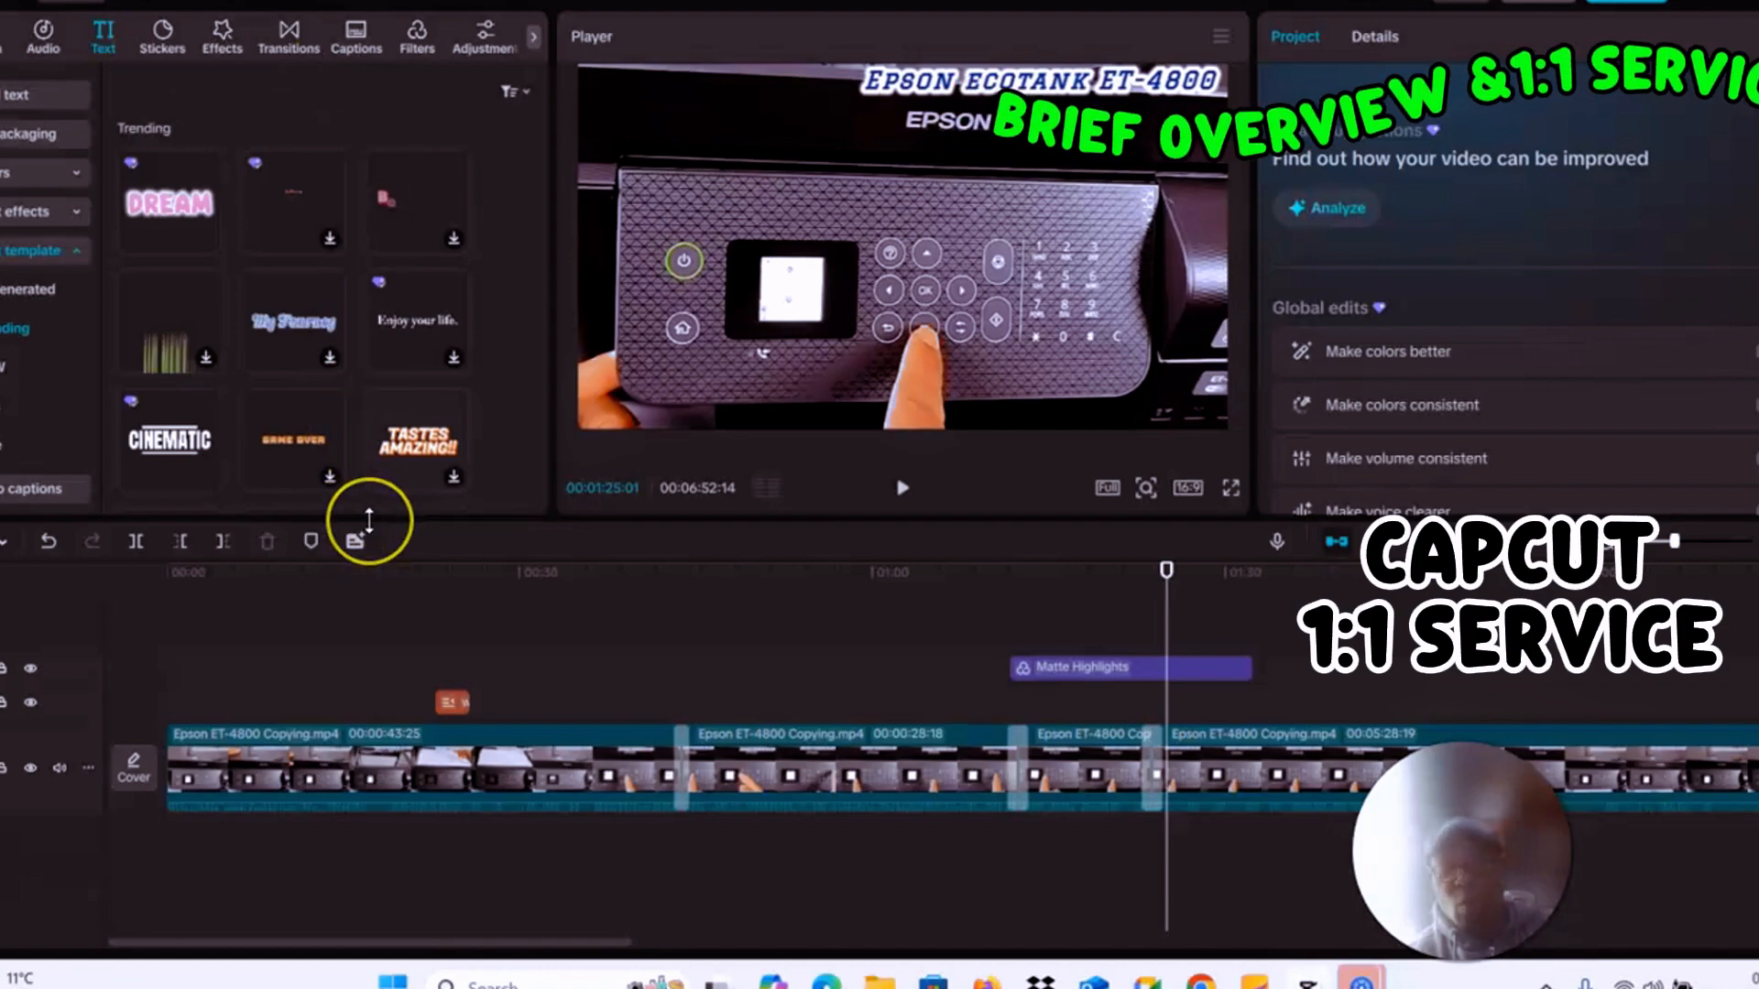